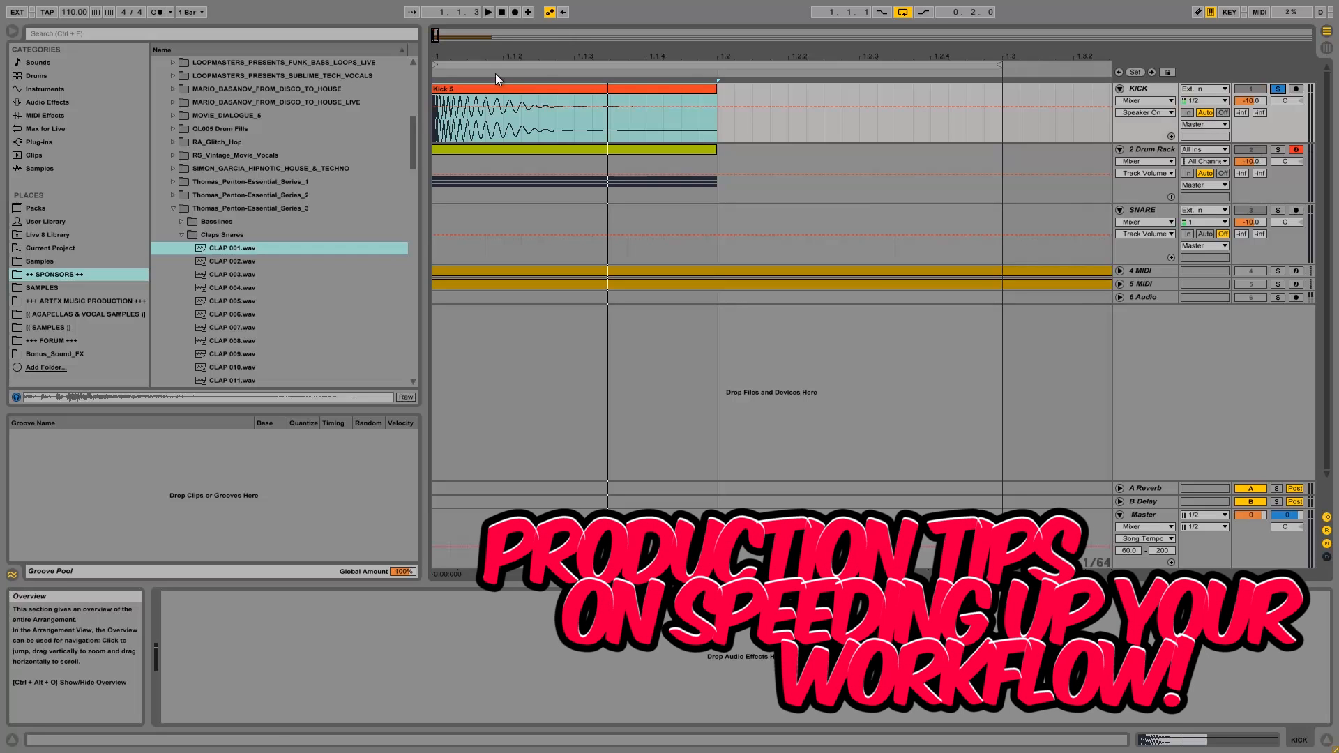
Narrow the browser, list its Audio Effects, and show the Drum Rack track's devices with the Hard_Snare_9 pad selected.
drag(424, 111, 309, 111)
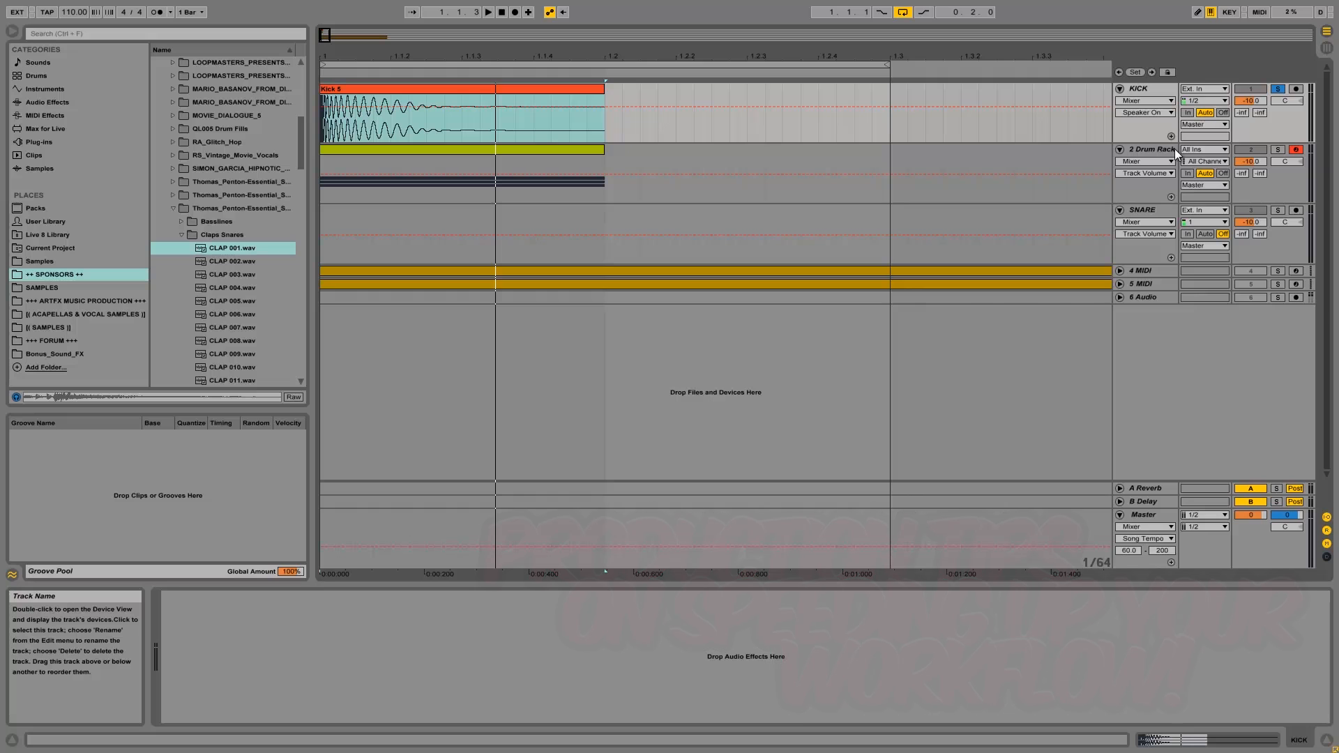
click(1175, 148)
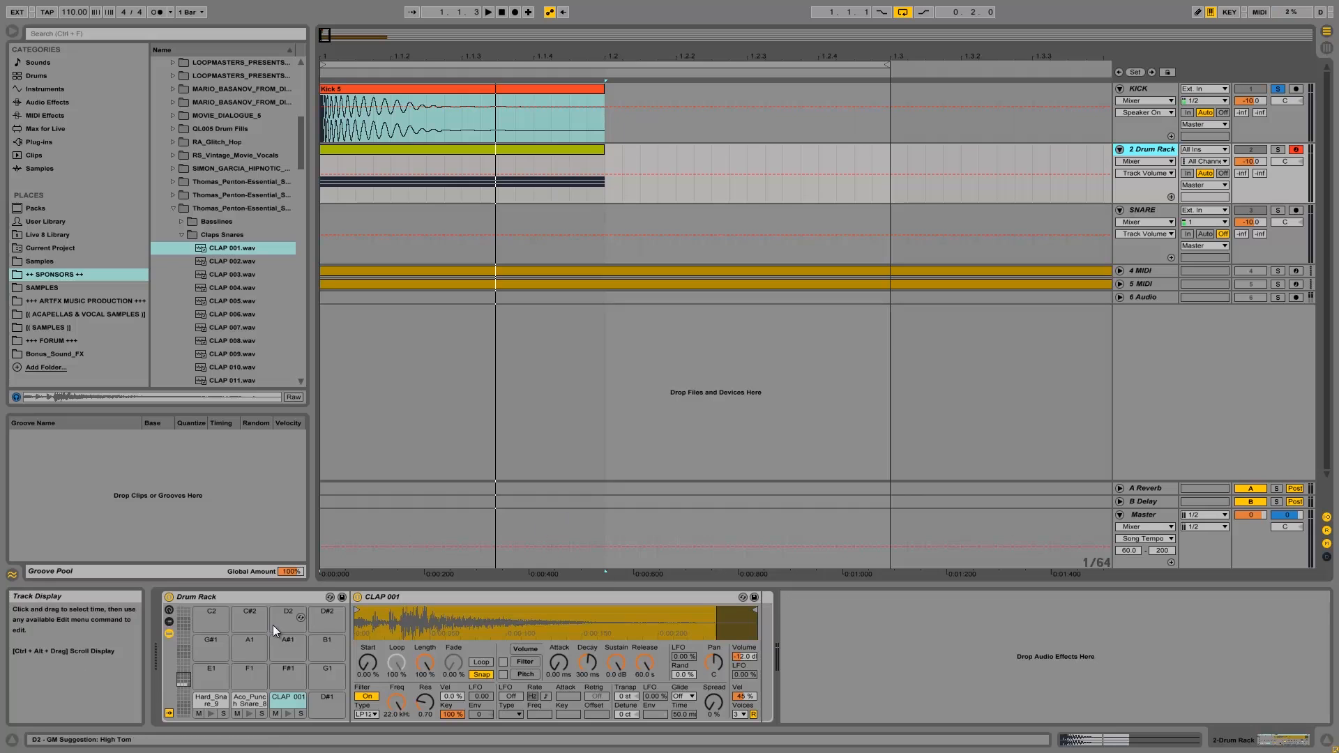
click(48, 102)
click(219, 701)
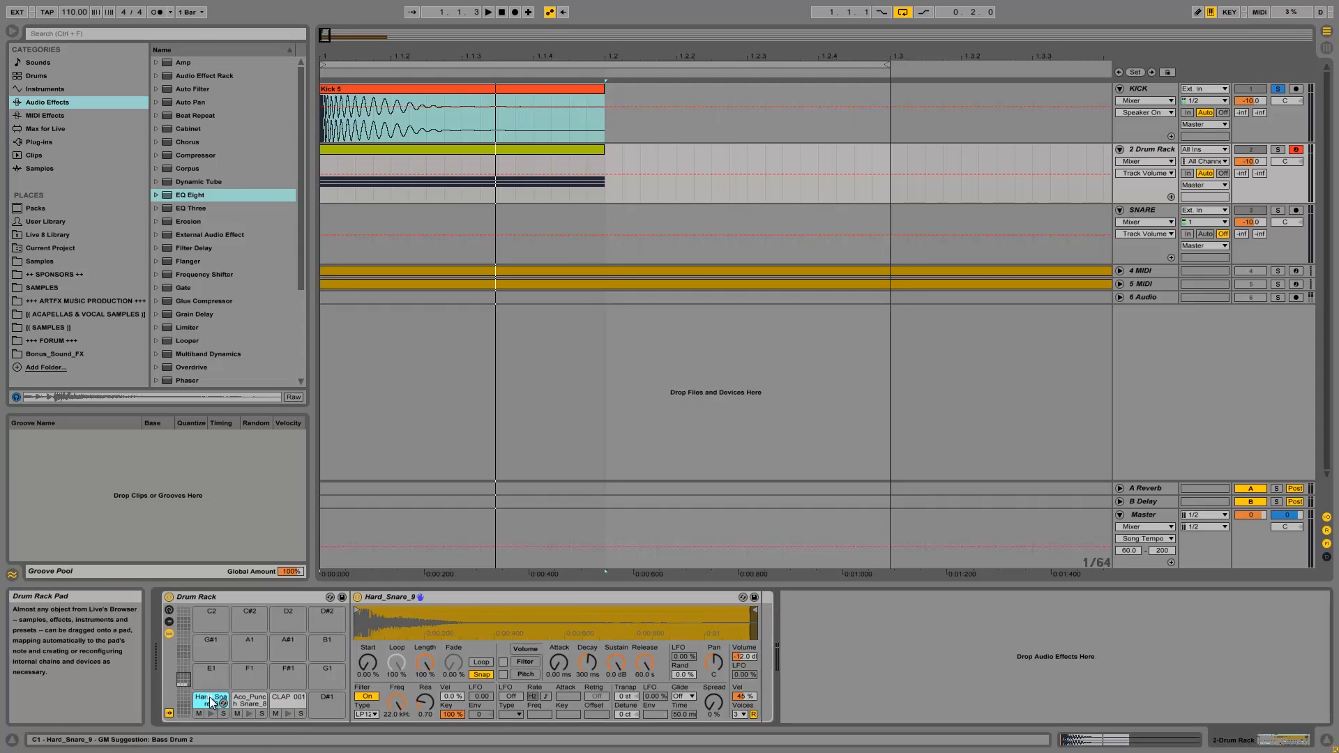
click(250, 701)
click(219, 700)
Solo the Drum Rack track, raise its track volume and preview the Hard_Snare_9 pad.
click(1275, 151)
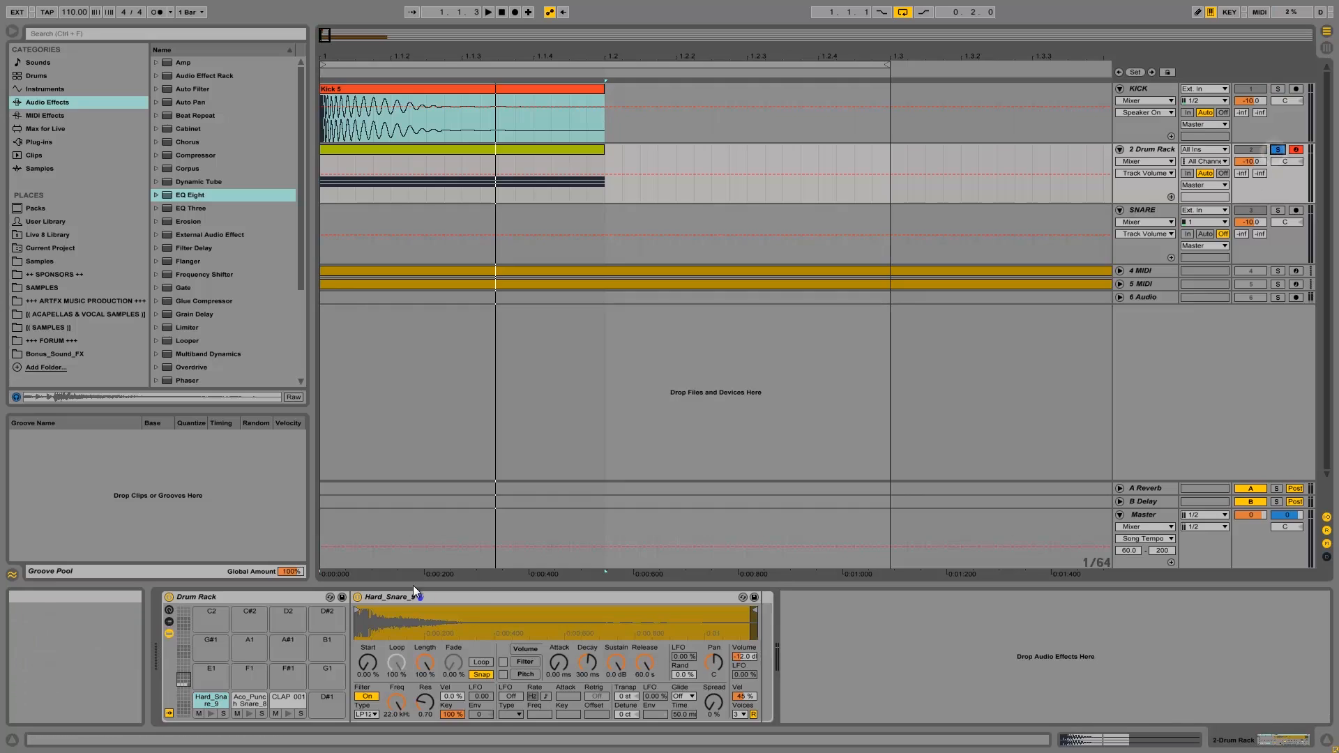
click(209, 715)
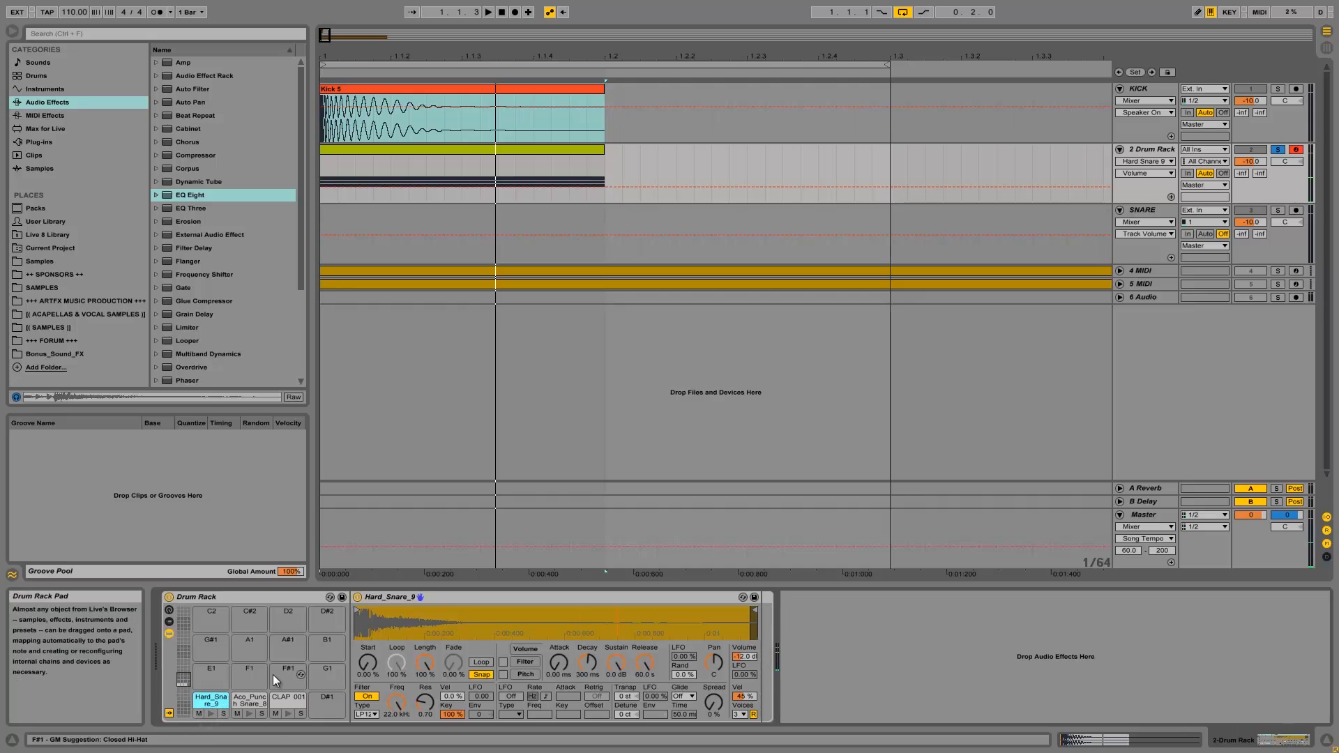
drag(1254, 160, 1254, 160)
click(208, 713)
Play the KICK track soloed for comparison and return the solo to the Drum Rack track.
click(1277, 89)
key(space)
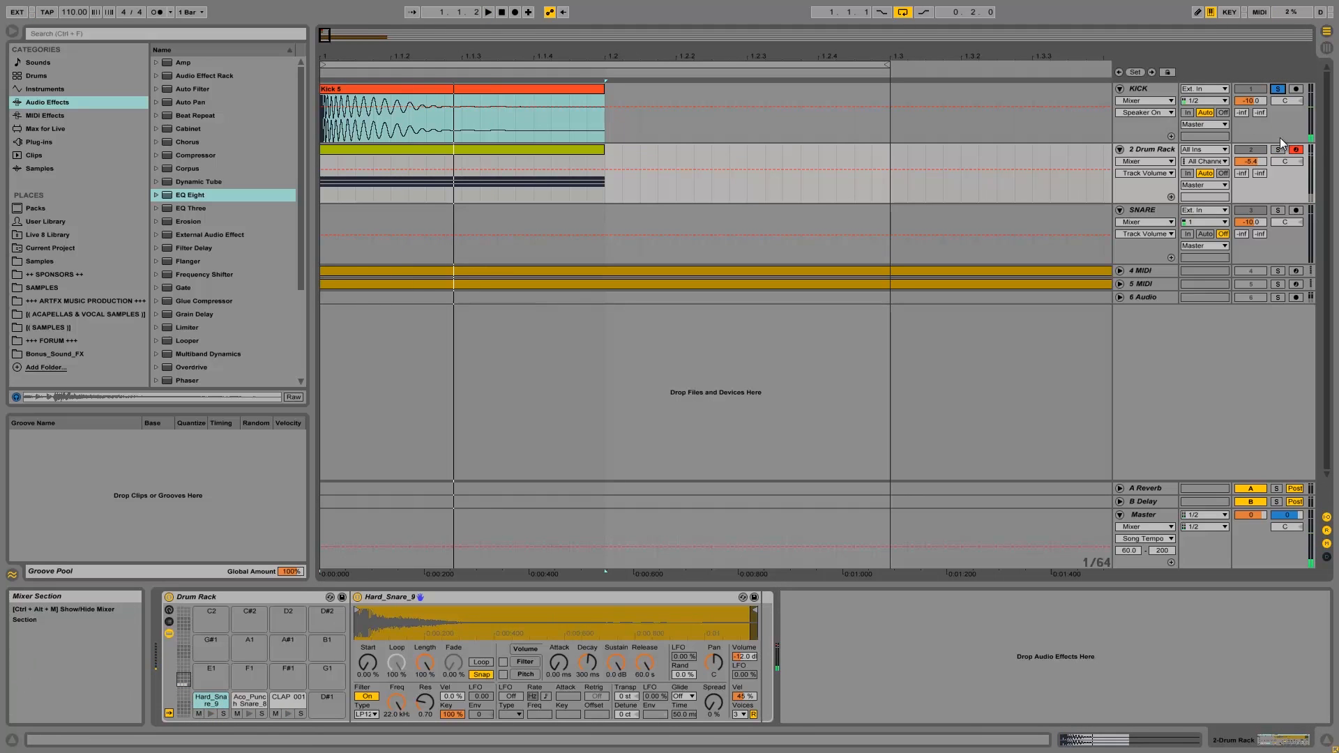
click(1278, 149)
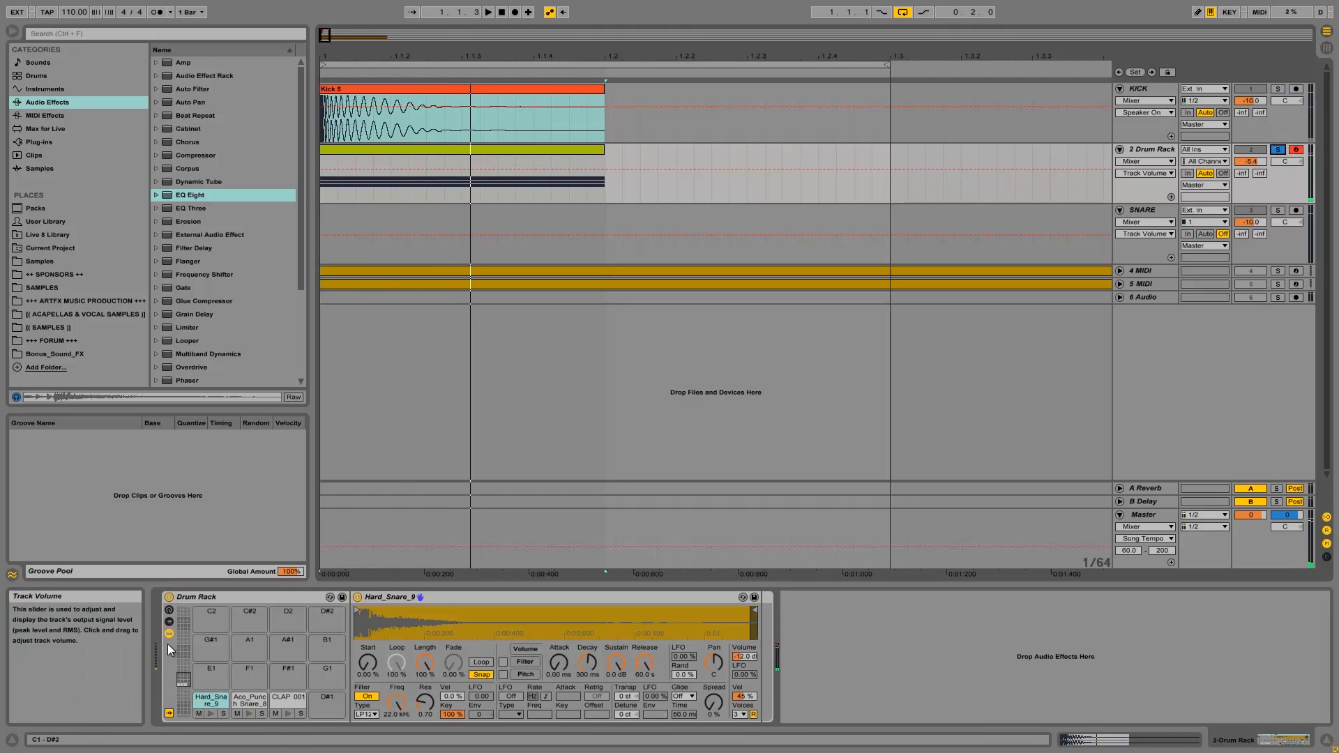
Solo the Hard_Snare_9 pad, switch the solo to the Aco_Punch Snare_8 pad and preview the punch snare several times.
click(218, 716)
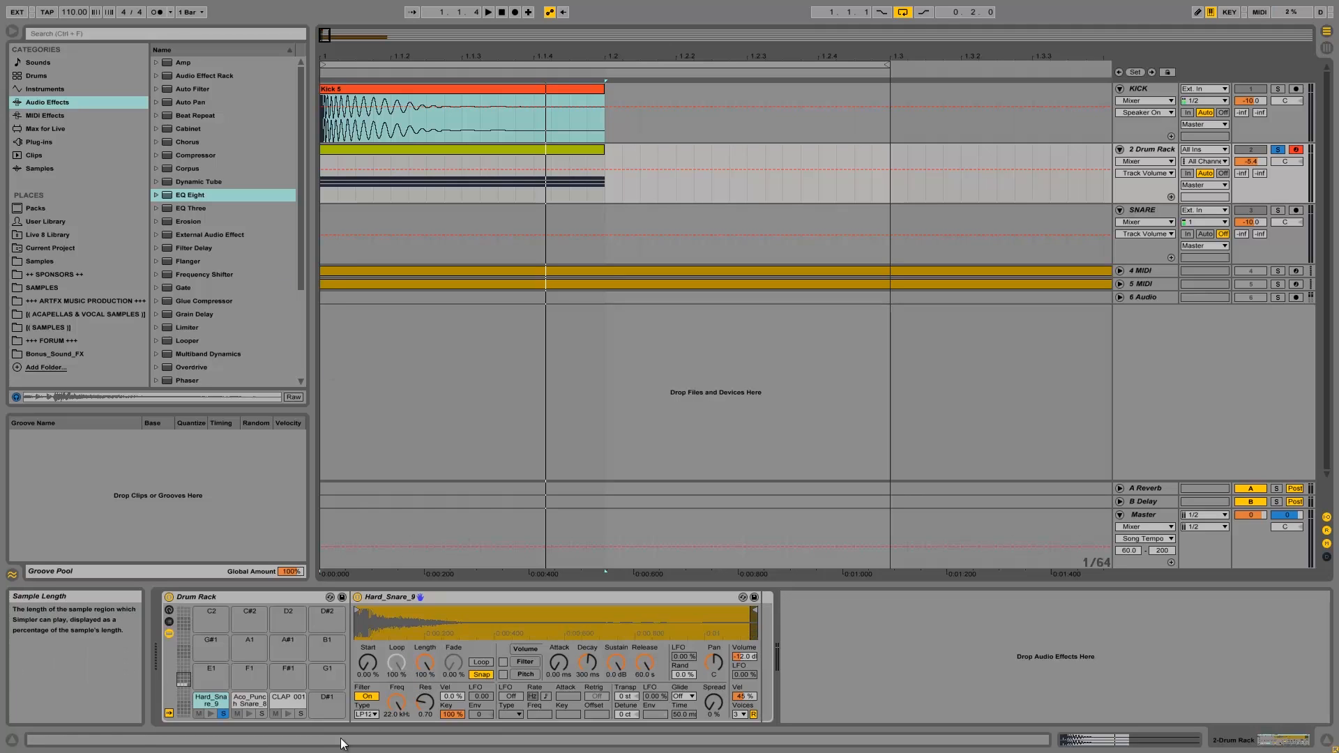
click(263, 713)
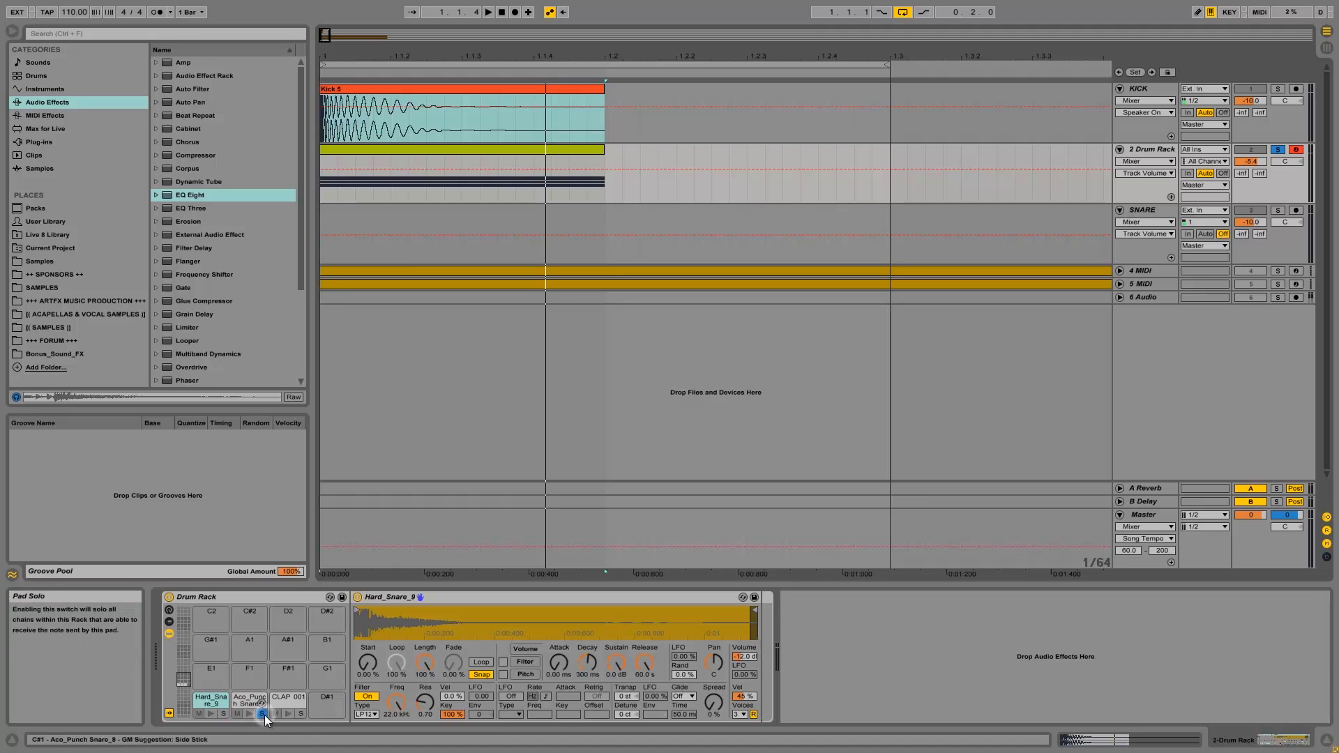
key(space)
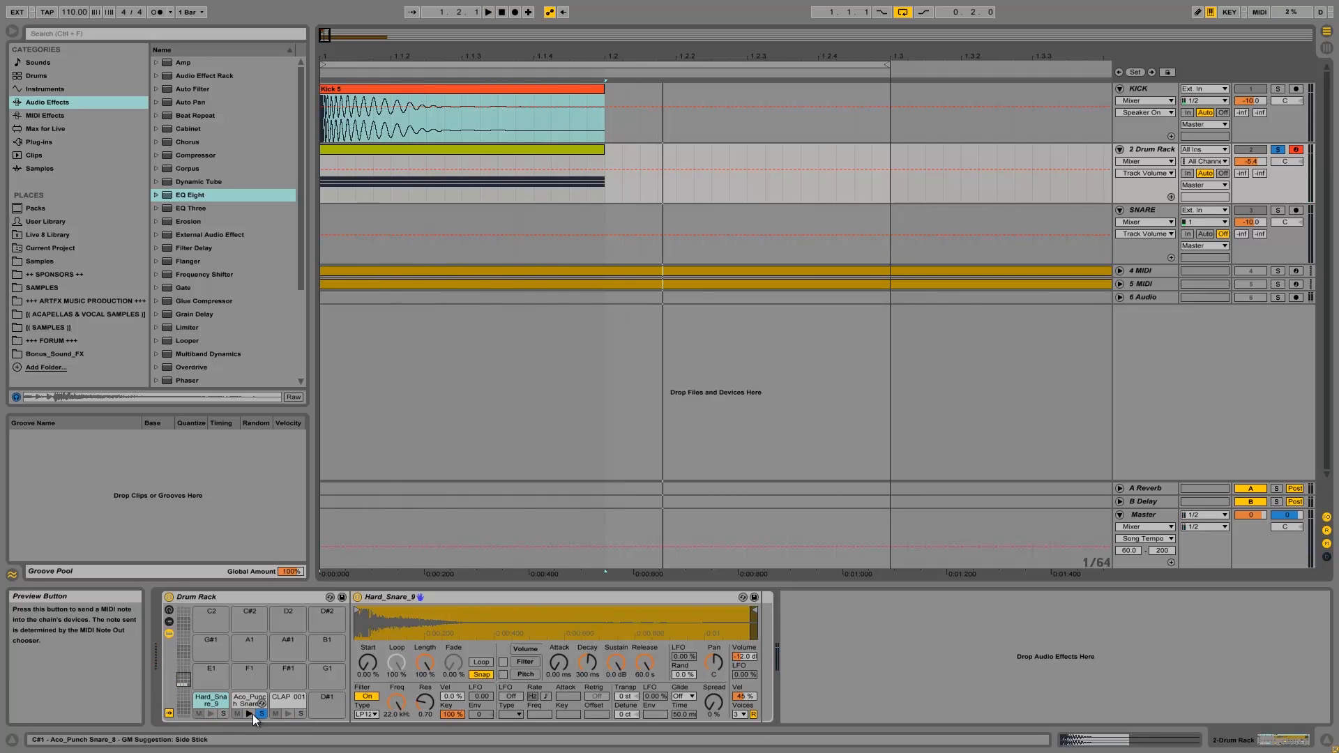
click(246, 695)
click(250, 712)
click(250, 712)
click(249, 712)
click(250, 712)
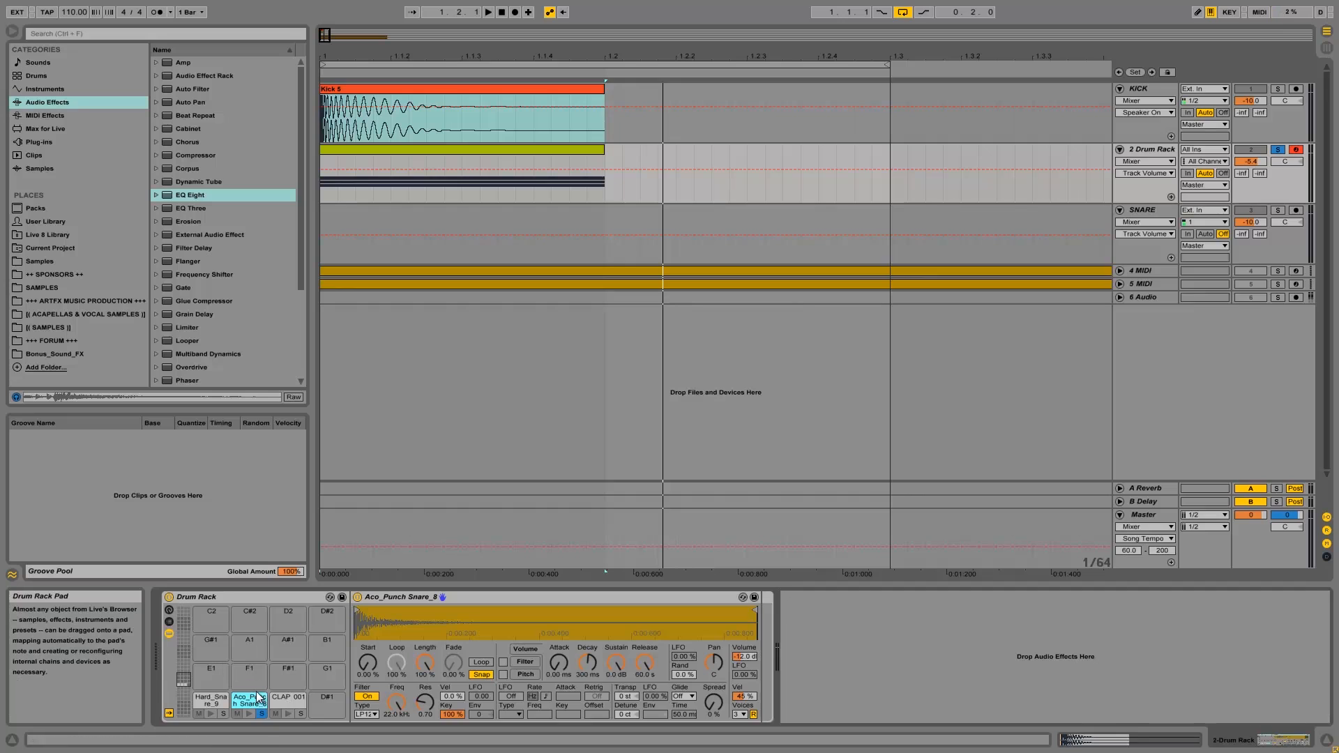
Solo the CLAP 001 pad and preview the clap several times.
click(290, 700)
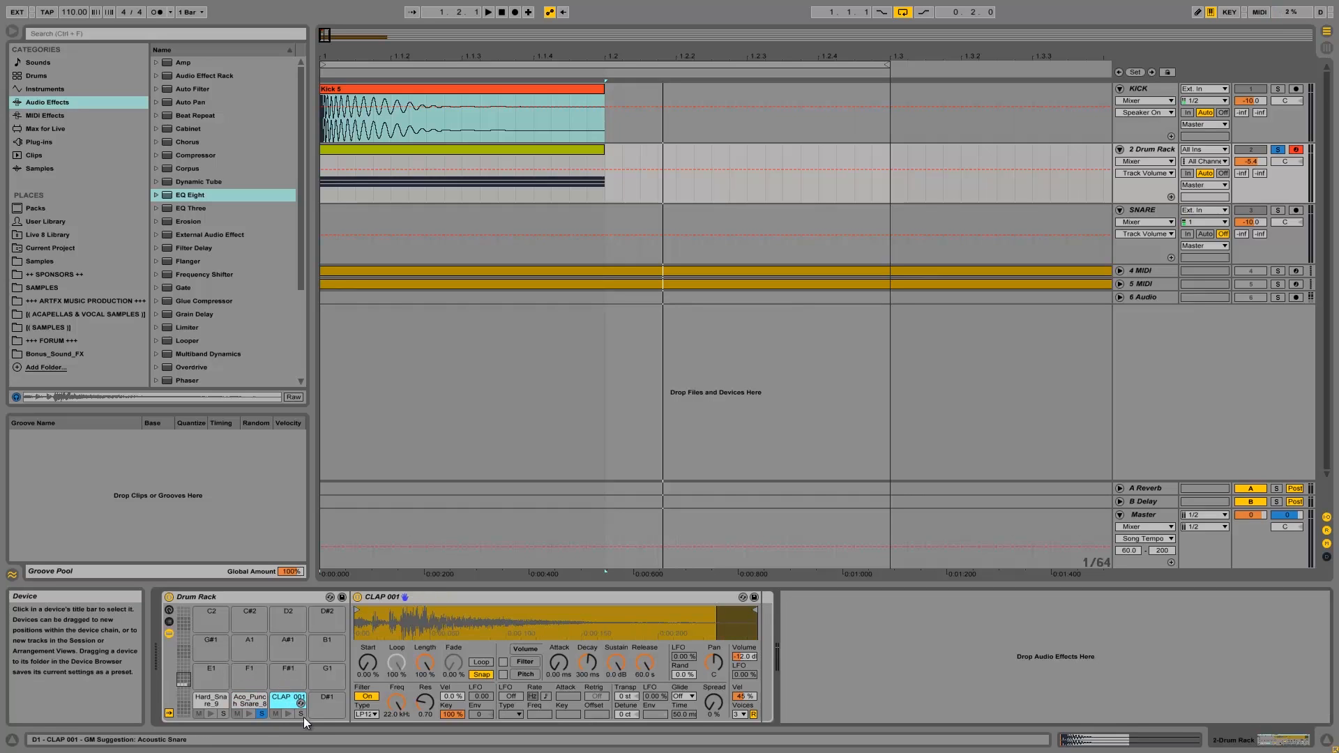
click(288, 714)
click(288, 714)
click(287, 715)
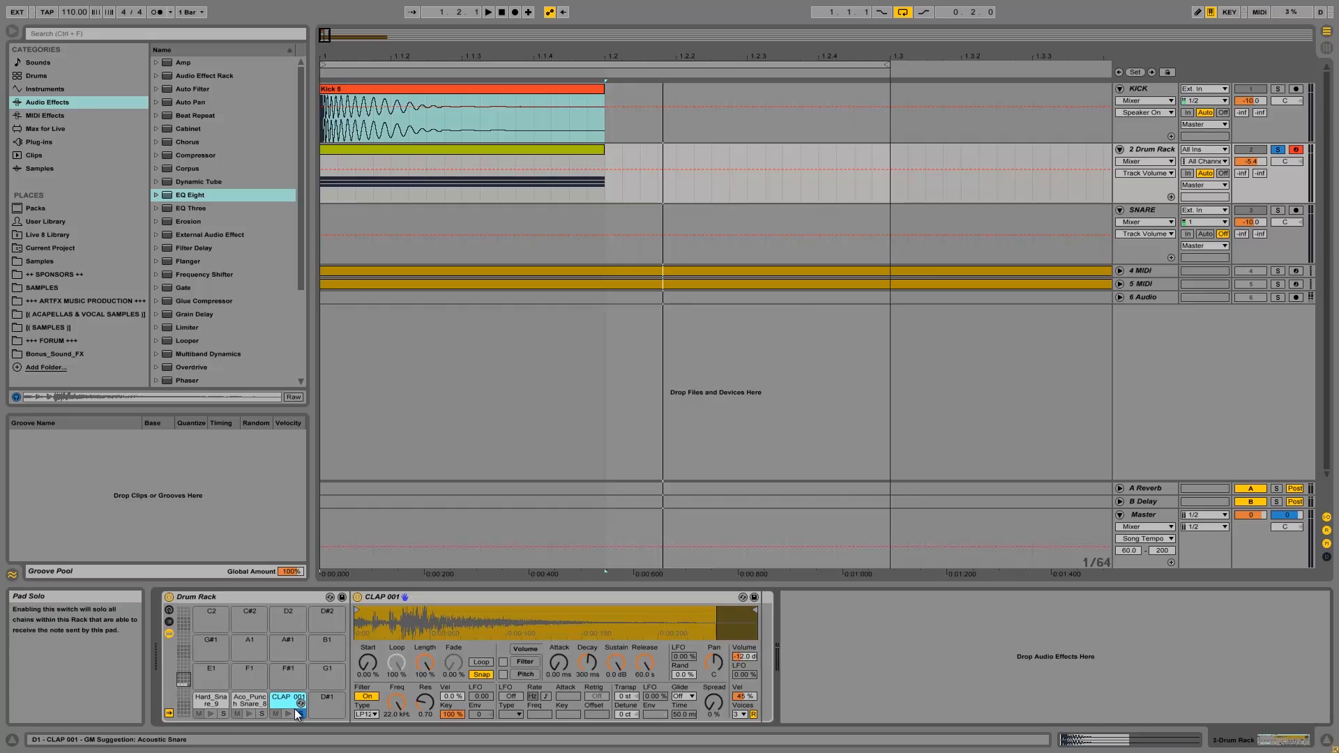
click(291, 713)
click(291, 713)
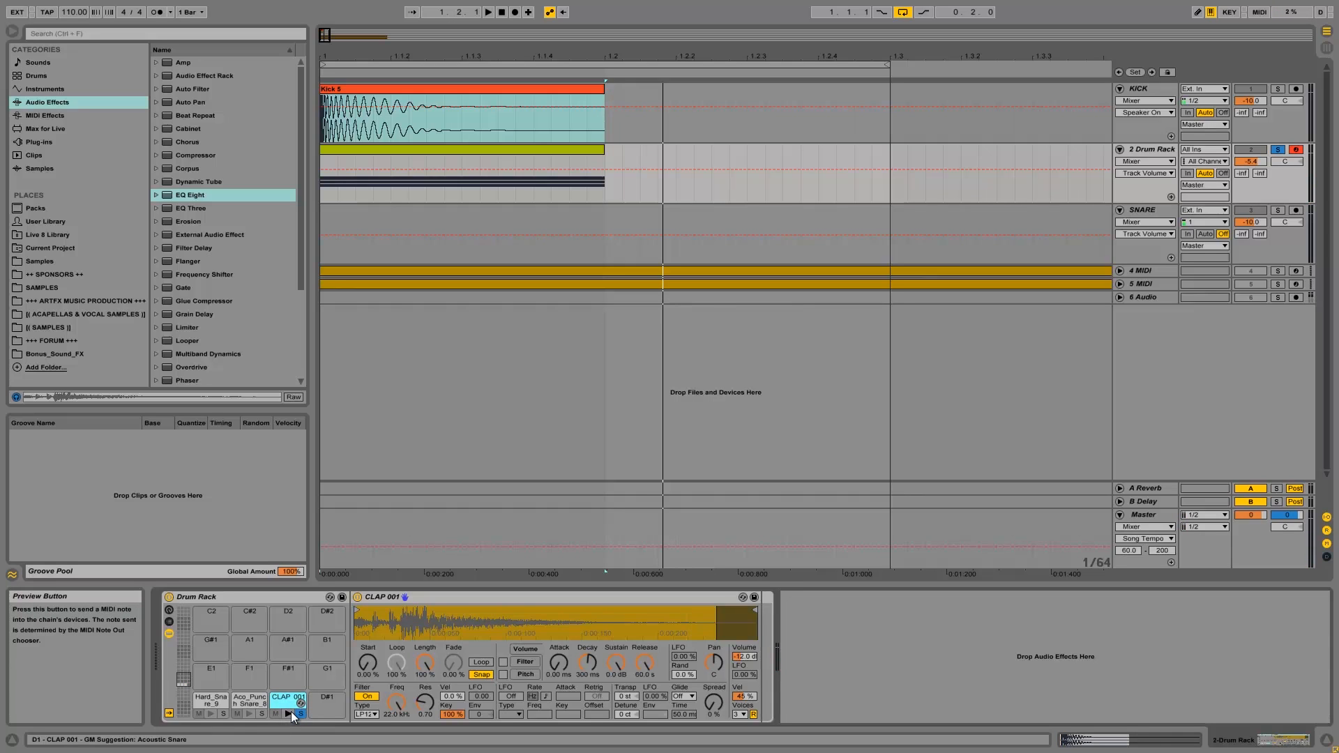
click(291, 713)
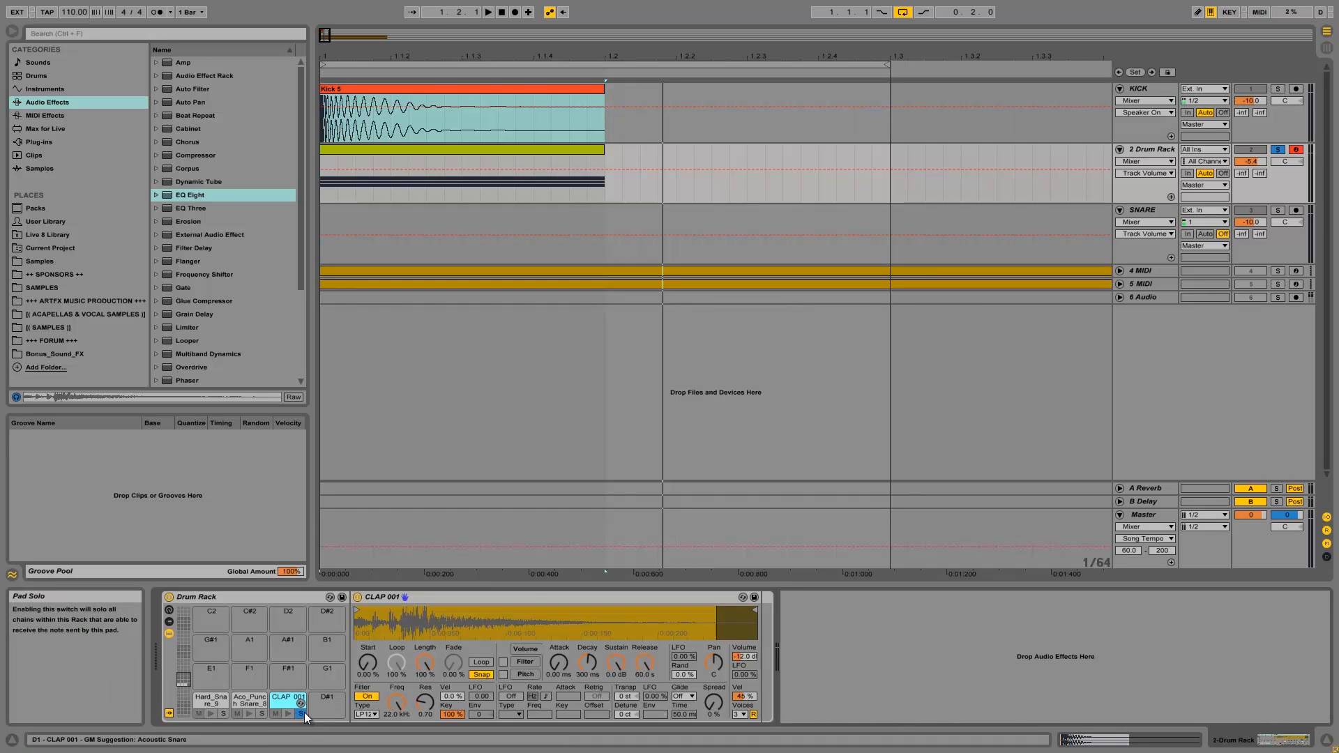
Set the volume envelope release of the Hard_Snare_9, Aco_Punch Snare_8 and CLAP 001 samples to 1.00 ms.
click(216, 699)
click(649, 663)
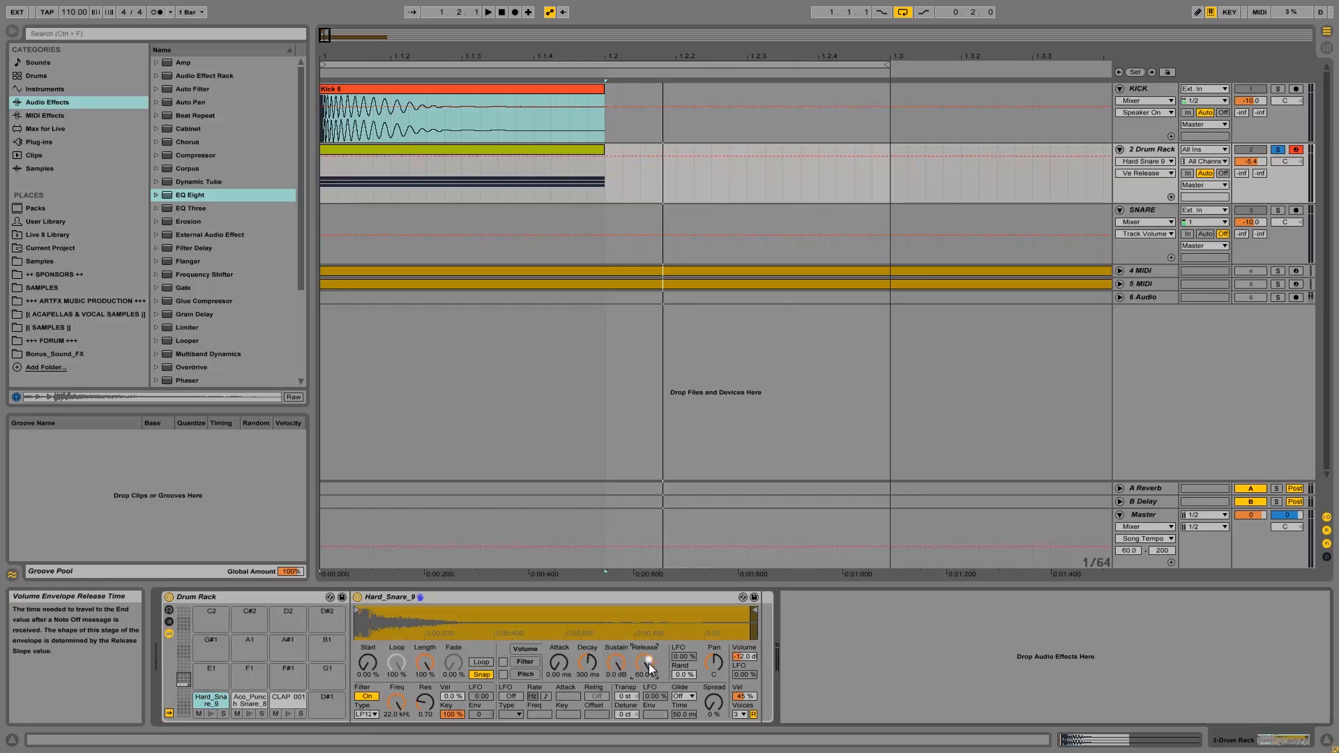
click(249, 700)
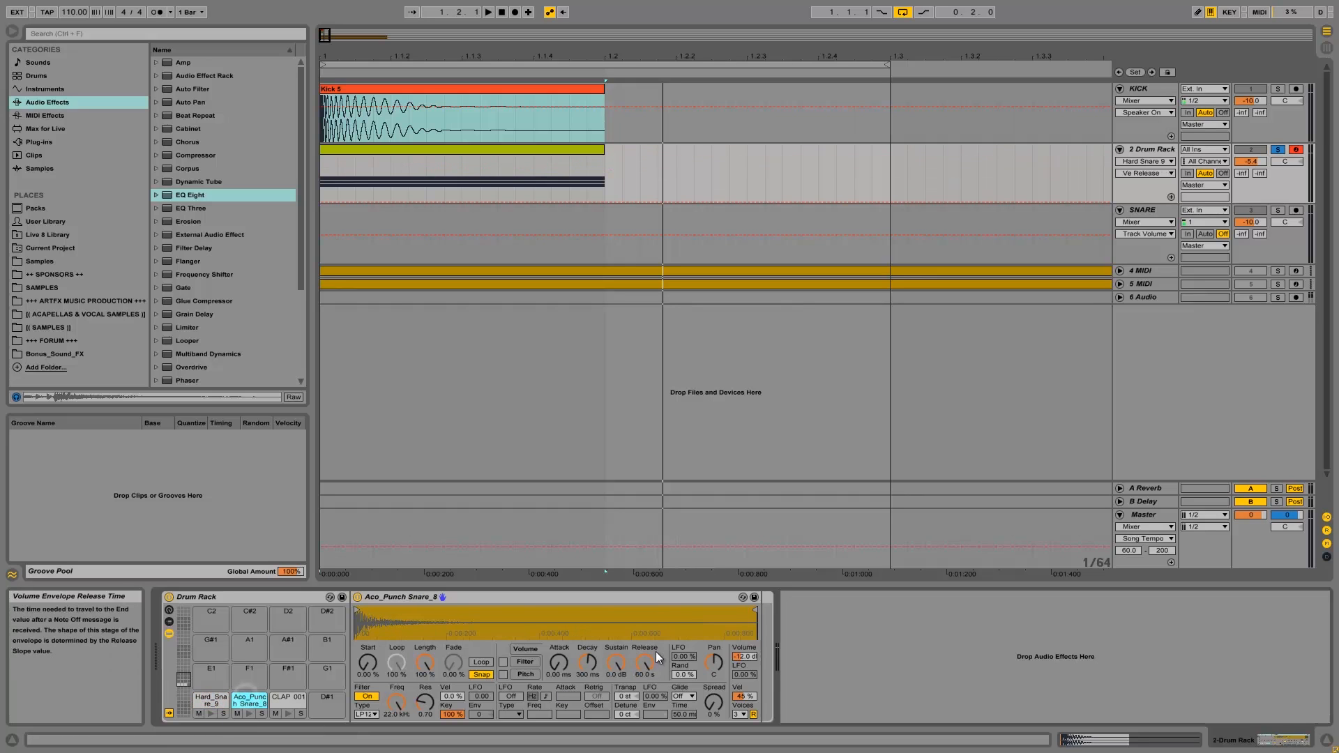
click(287, 701)
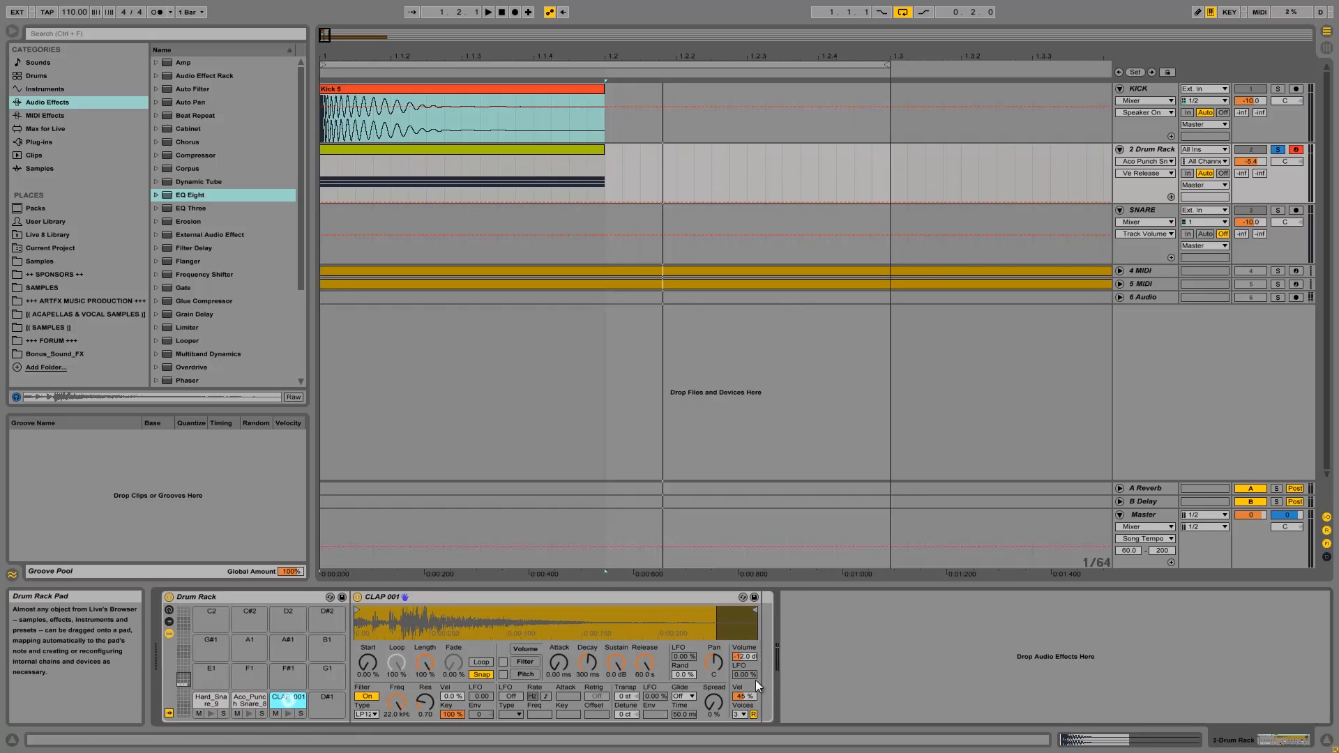
click(651, 666)
click(634, 657)
drag(647, 663, 647, 705)
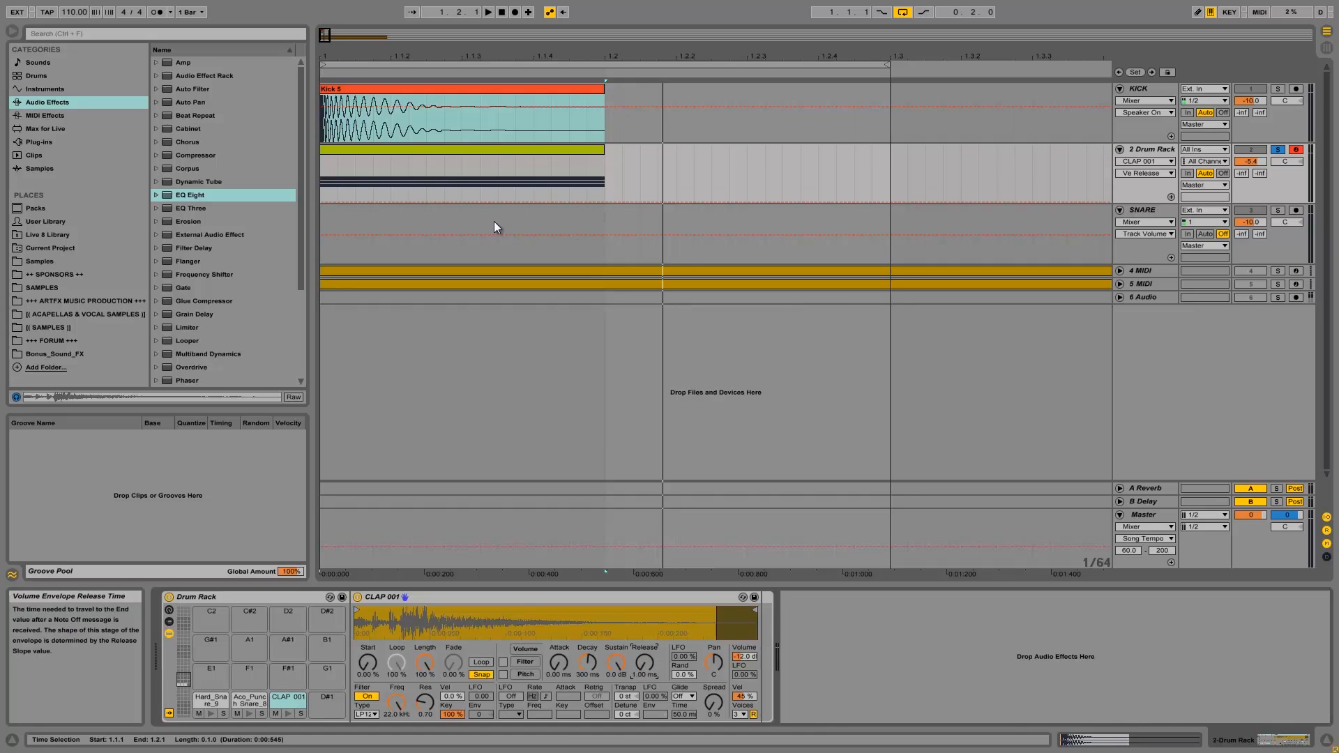
Open the Drum Rack track's MIDI clip in the note editor and select the Hard_Snare_9 note.
click(477, 161)
double_click(478, 158)
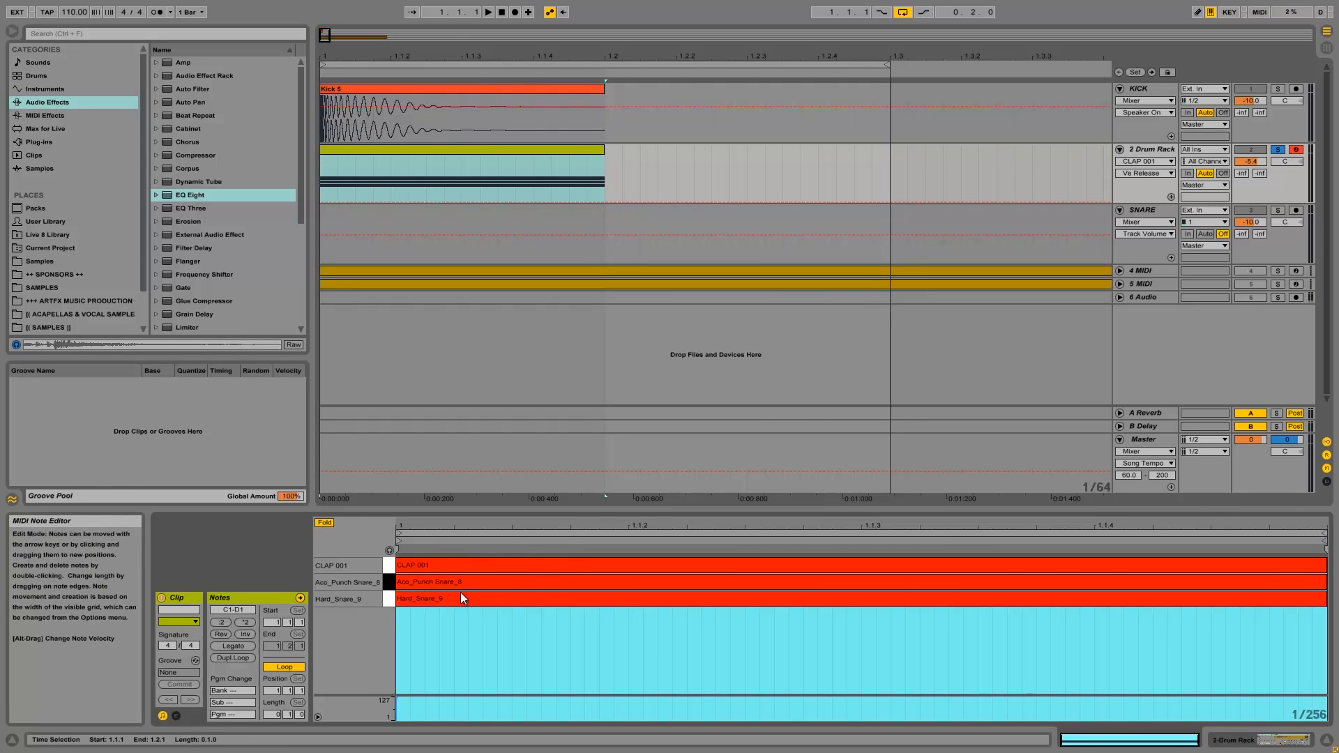
click(415, 600)
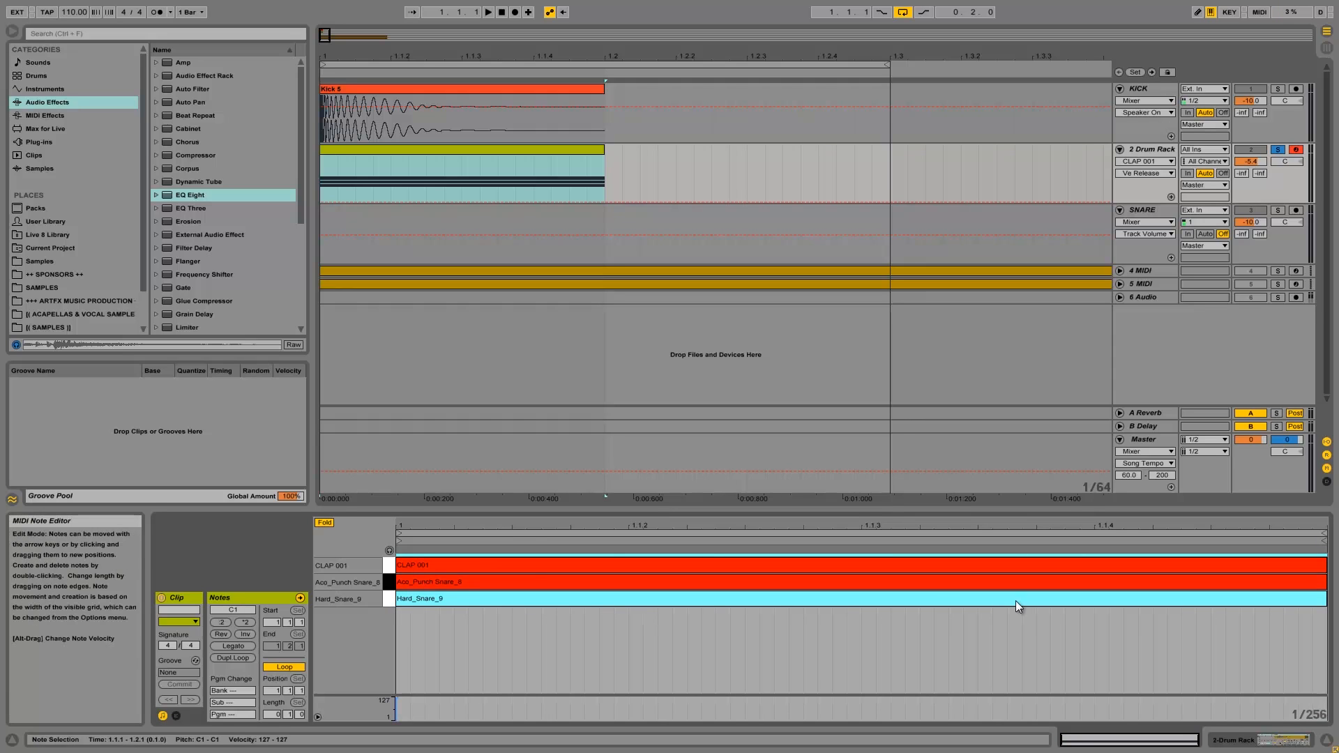
Return to the Drum Rack devices, solo the Hard_Snare_9 pad and preview it.
click(1229, 741)
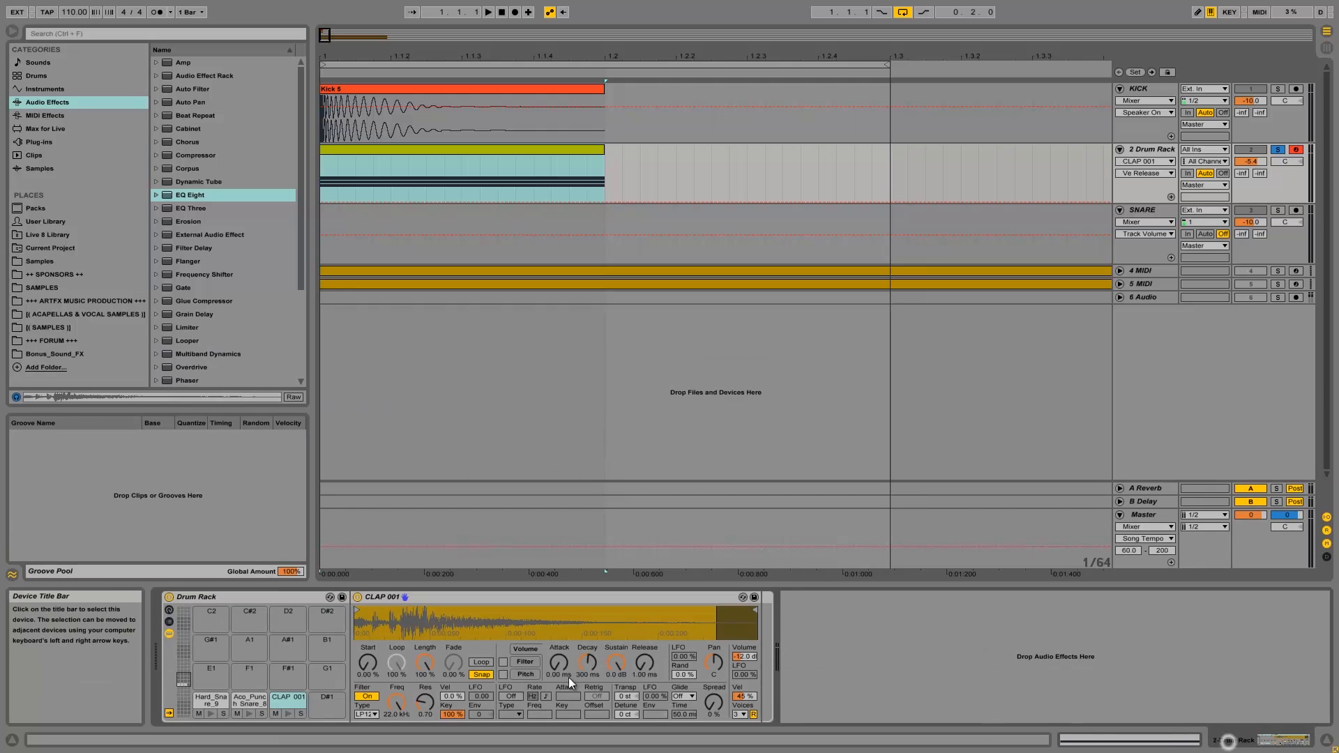
click(222, 714)
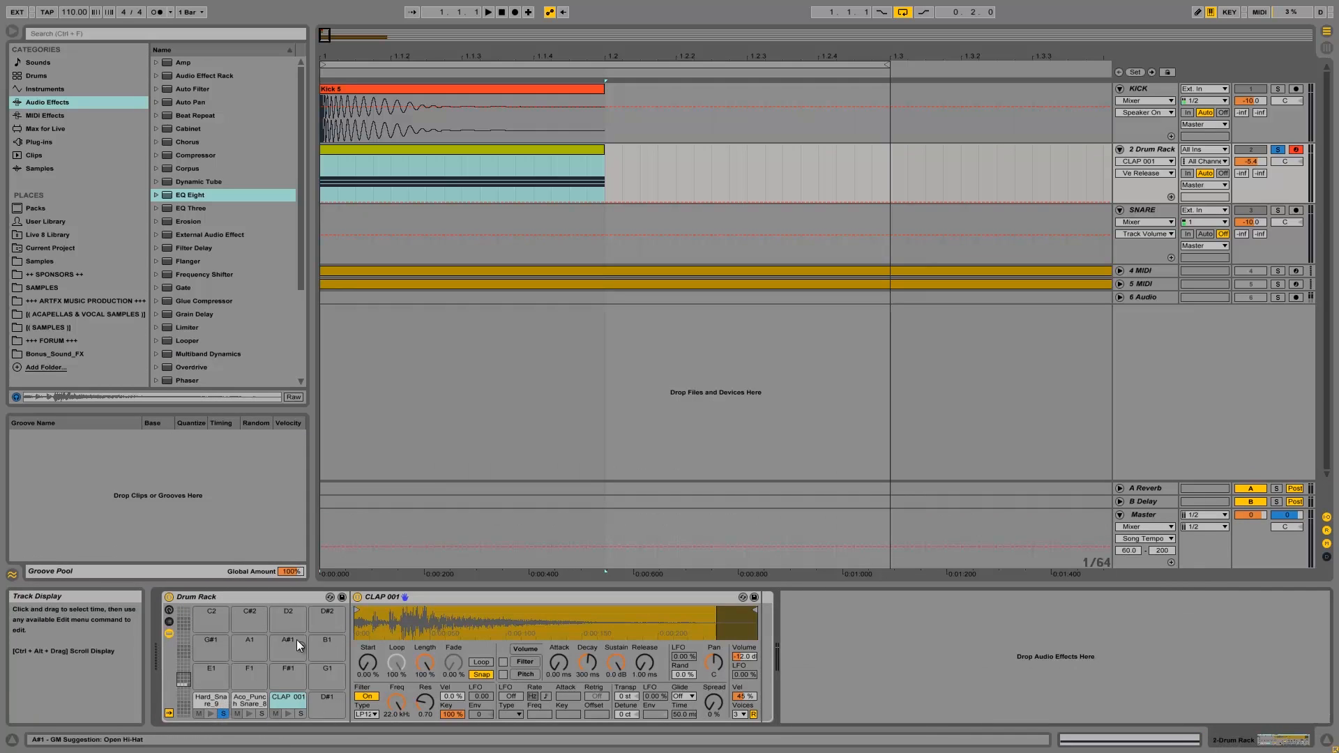
click(207, 710)
click(209, 701)
click(211, 715)
click(211, 716)
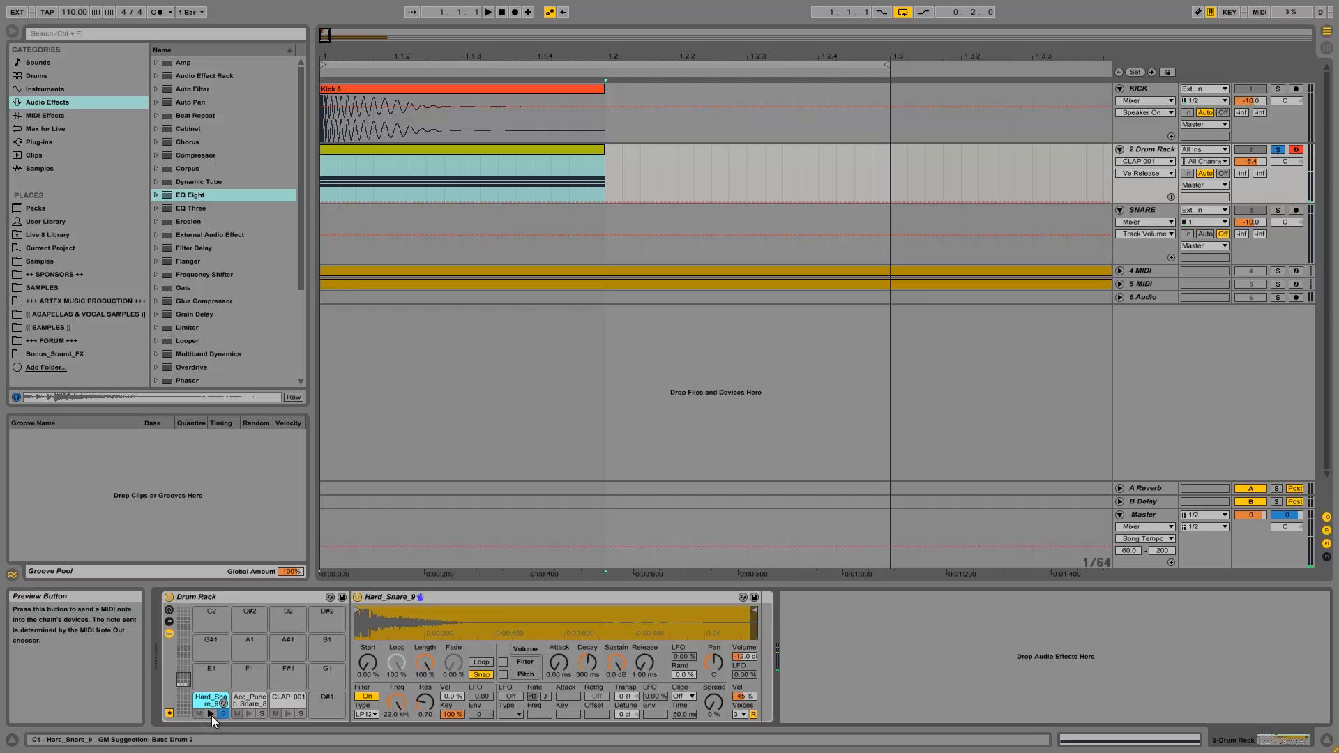
Shorten the Hard_Snare_9 note in the Drum Rack clip to a tiny stub at its start and play it back.
double_click(441, 151)
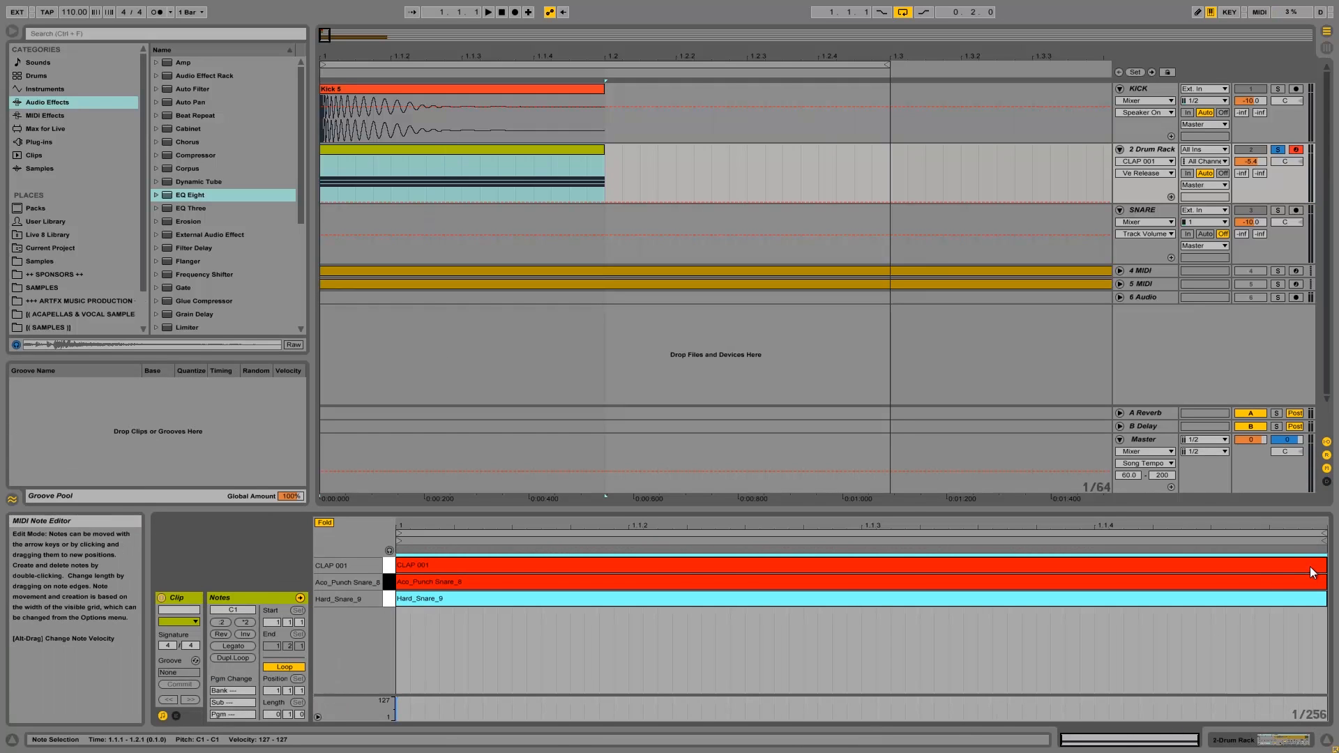
key(space)
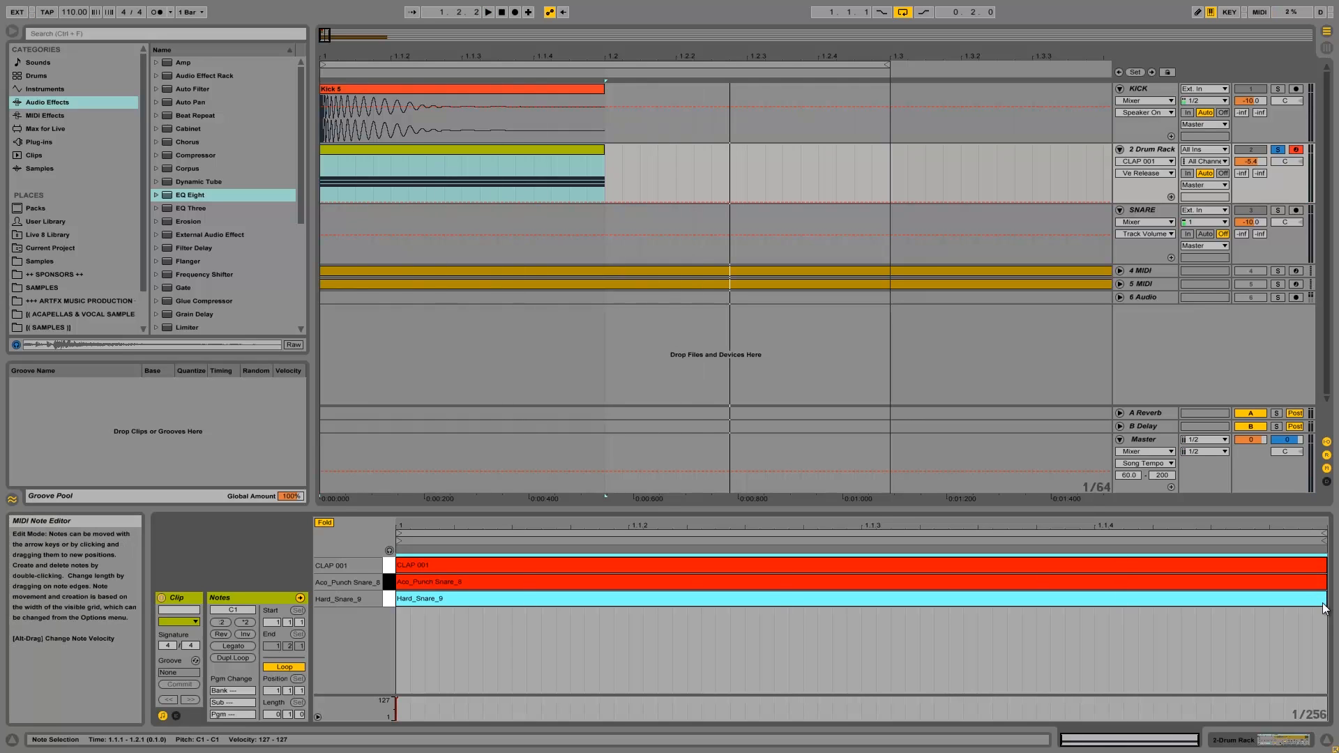
drag(1323, 600, 425, 600)
key(space)
key(space)
key(space)
key(space)
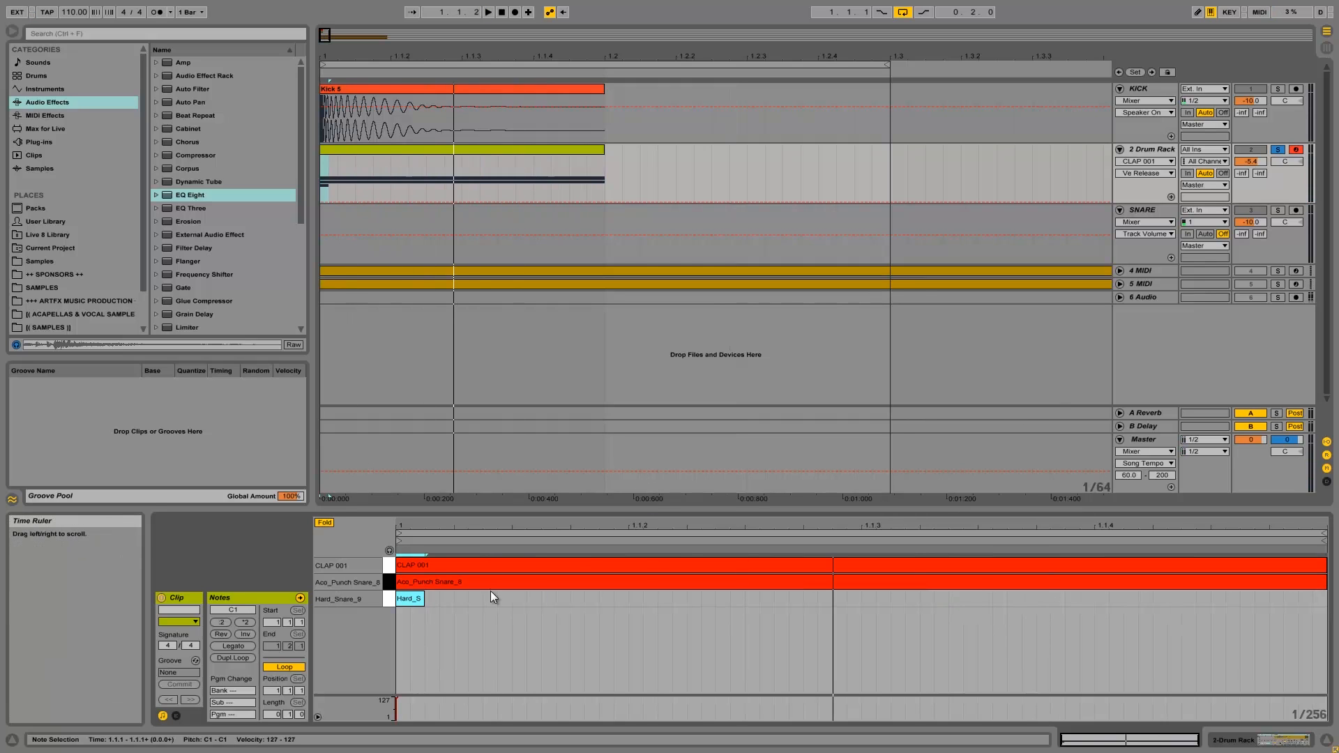
Lengthen the Hard_Snare_9 note so it ends just past 1.1.2 and play the clip.
drag(424, 600, 680, 601)
key(space)
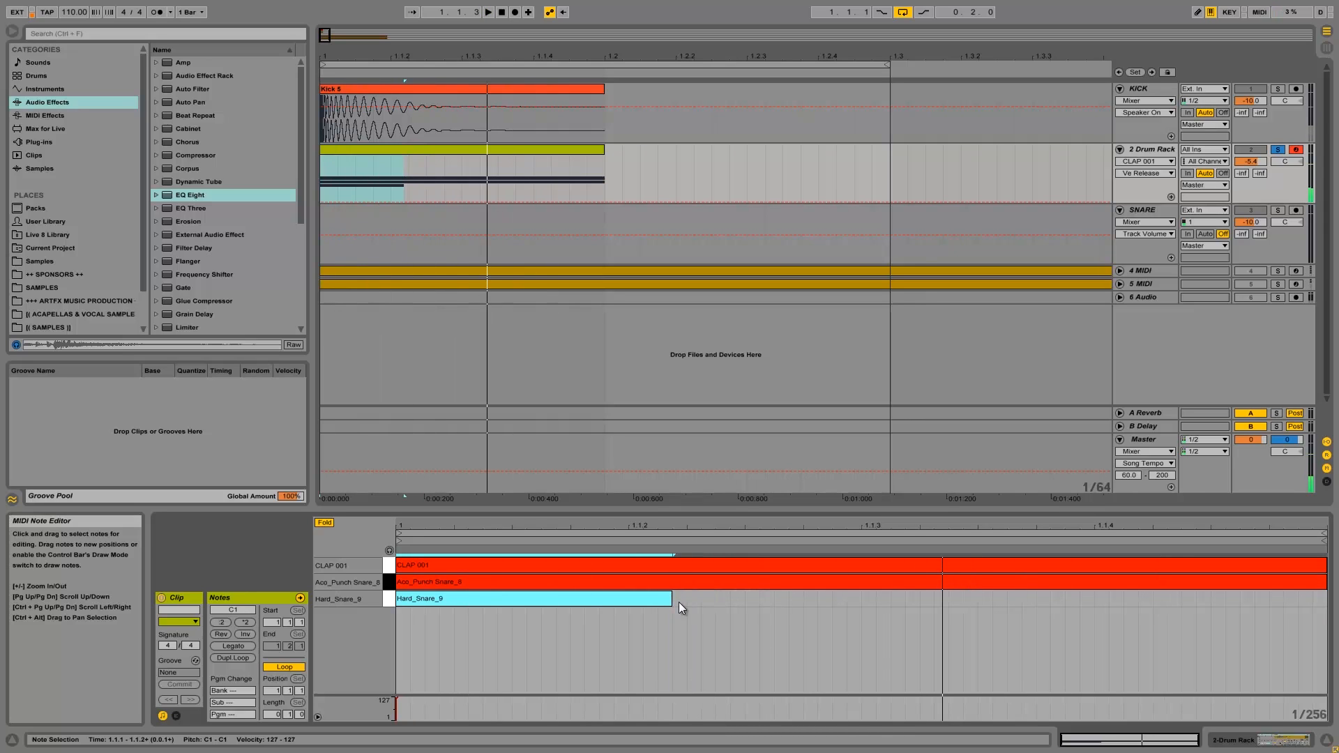
key(space)
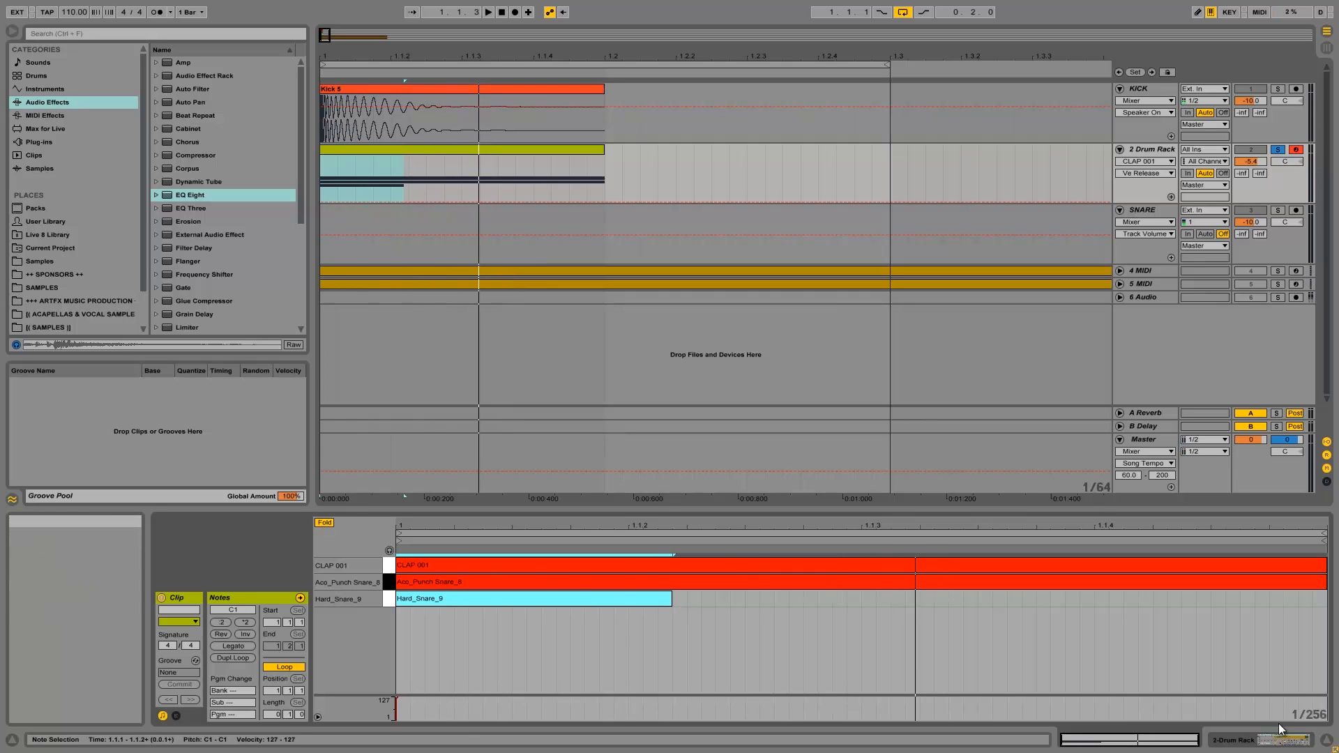
Return to the Drum Rack devices and set the Hard_Snare_9 sample's transpose to +3 st.
click(1231, 741)
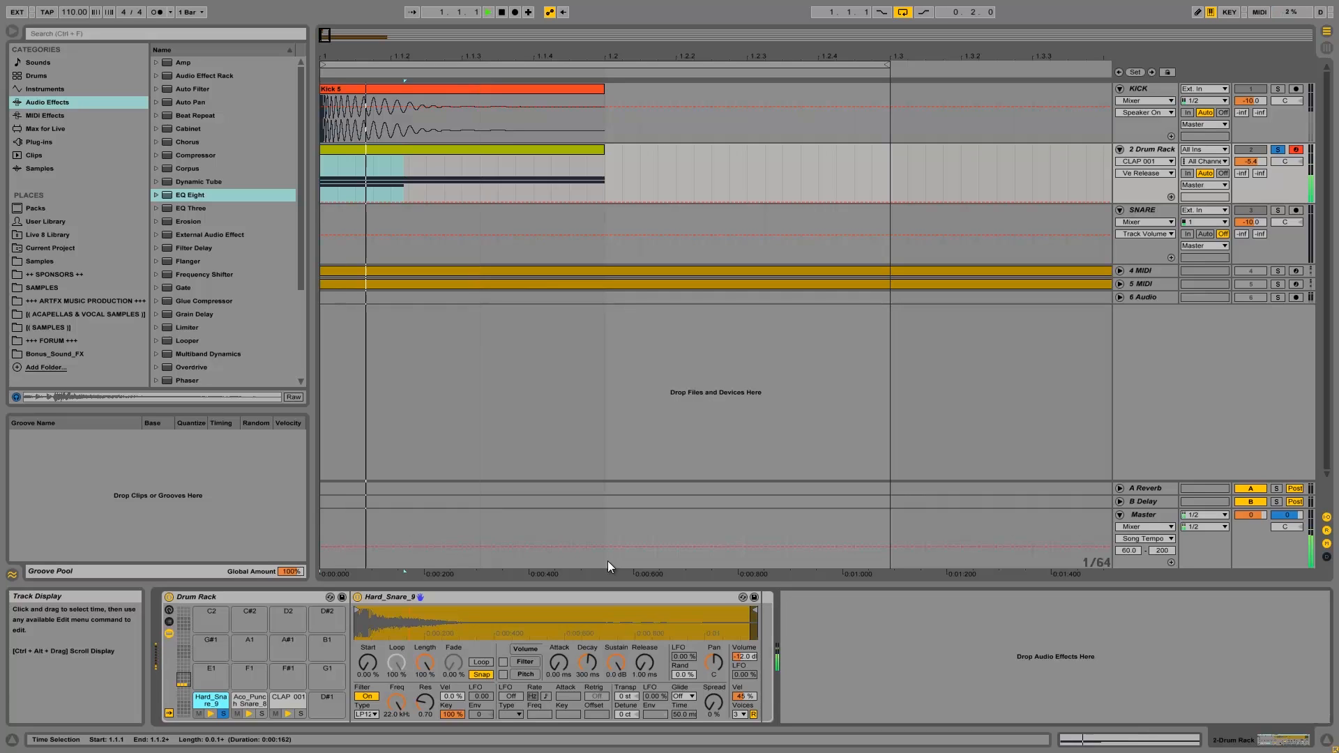
click(626, 695)
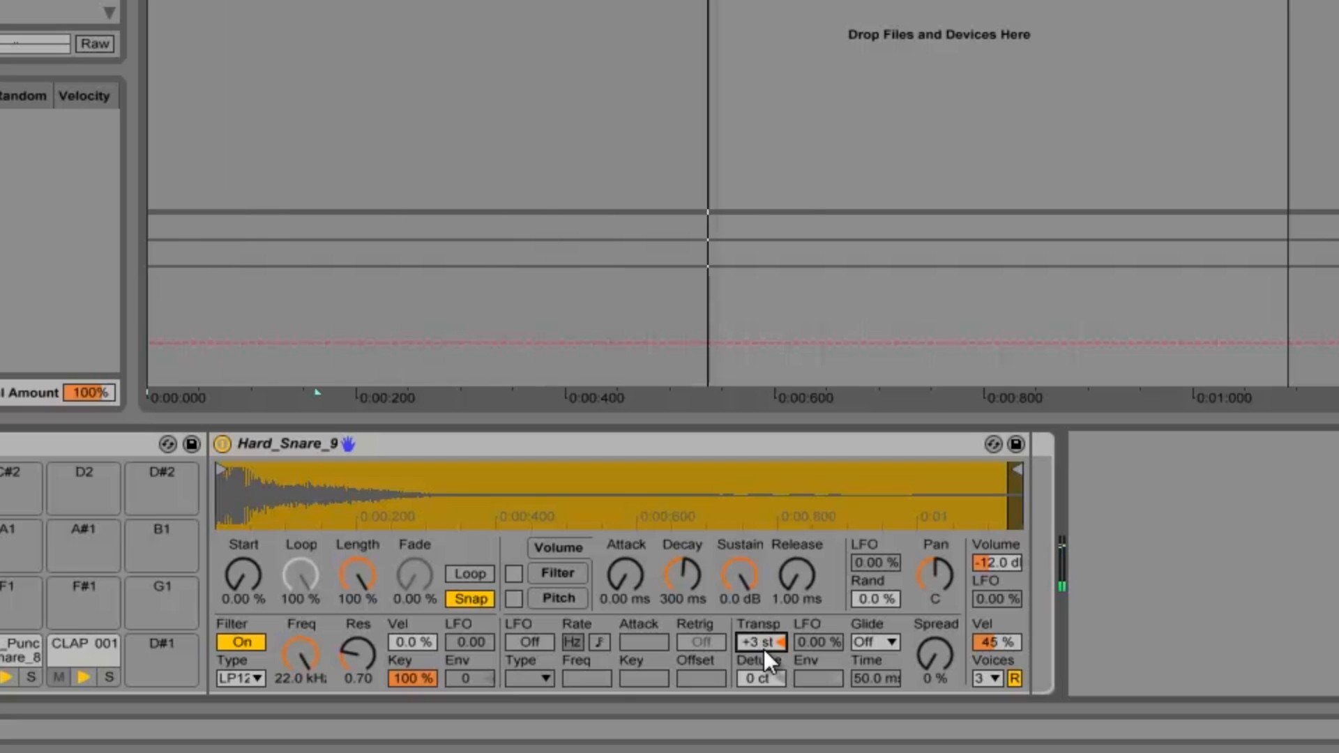
text(0)
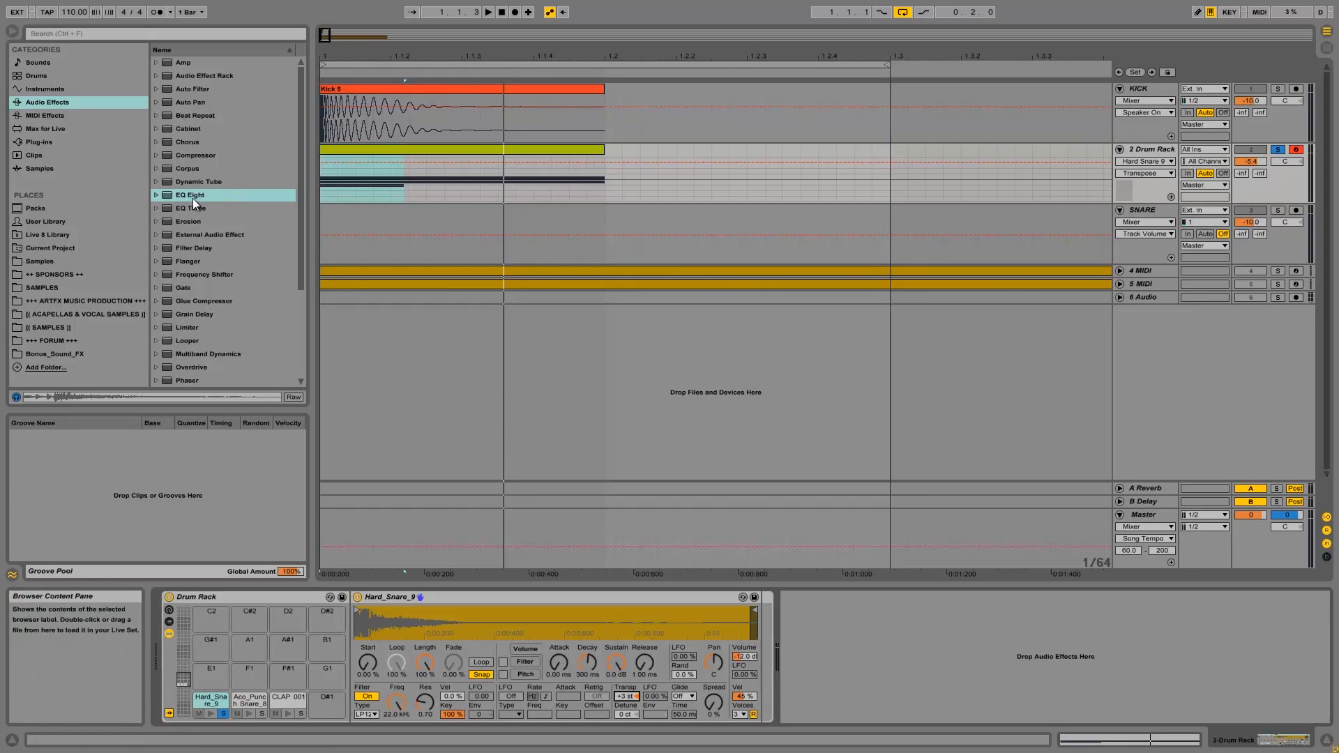
Add an EQ Eight audio effect after the Hard_Snare_9 sample in its Drum Rack chain.
mouse_move(192, 198)
mouse_down()
mouse_move(627, 558)
mouse_move(977, 658)
mouse_move(762, 643)
mouse_up()
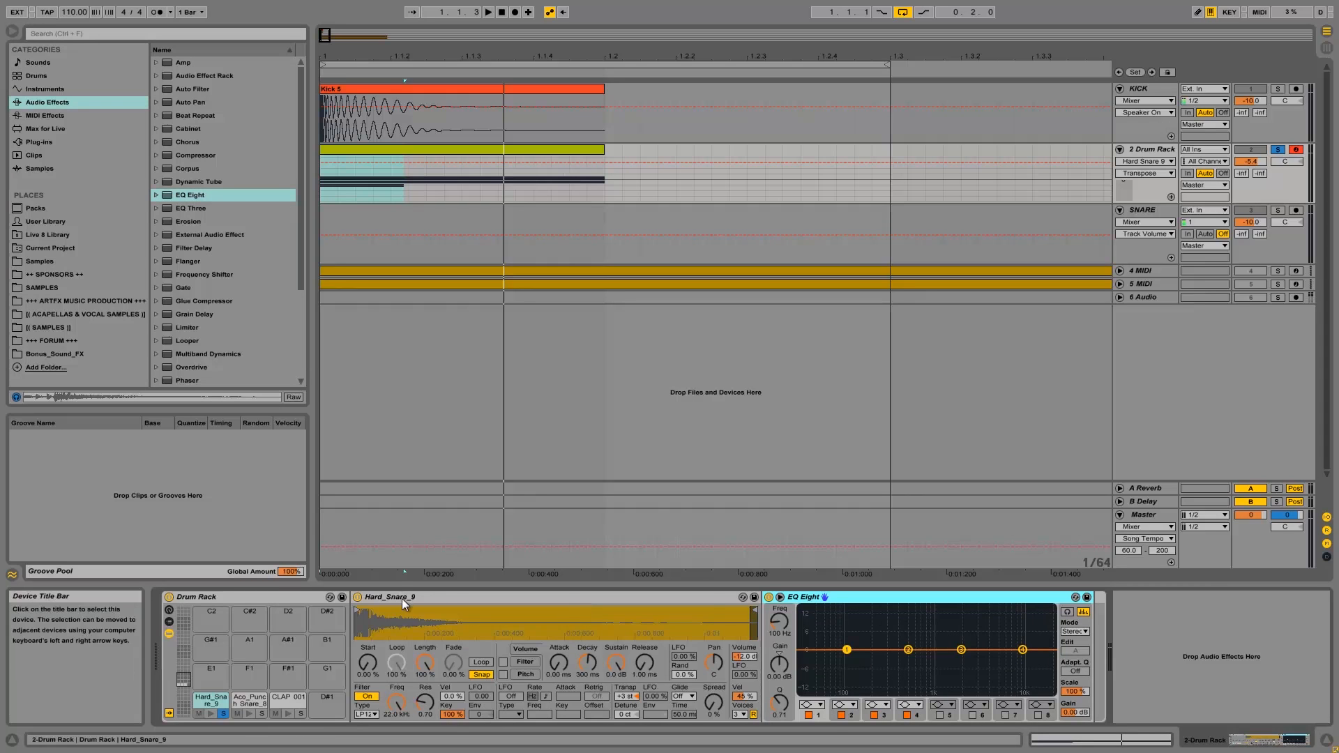
click(721, 597)
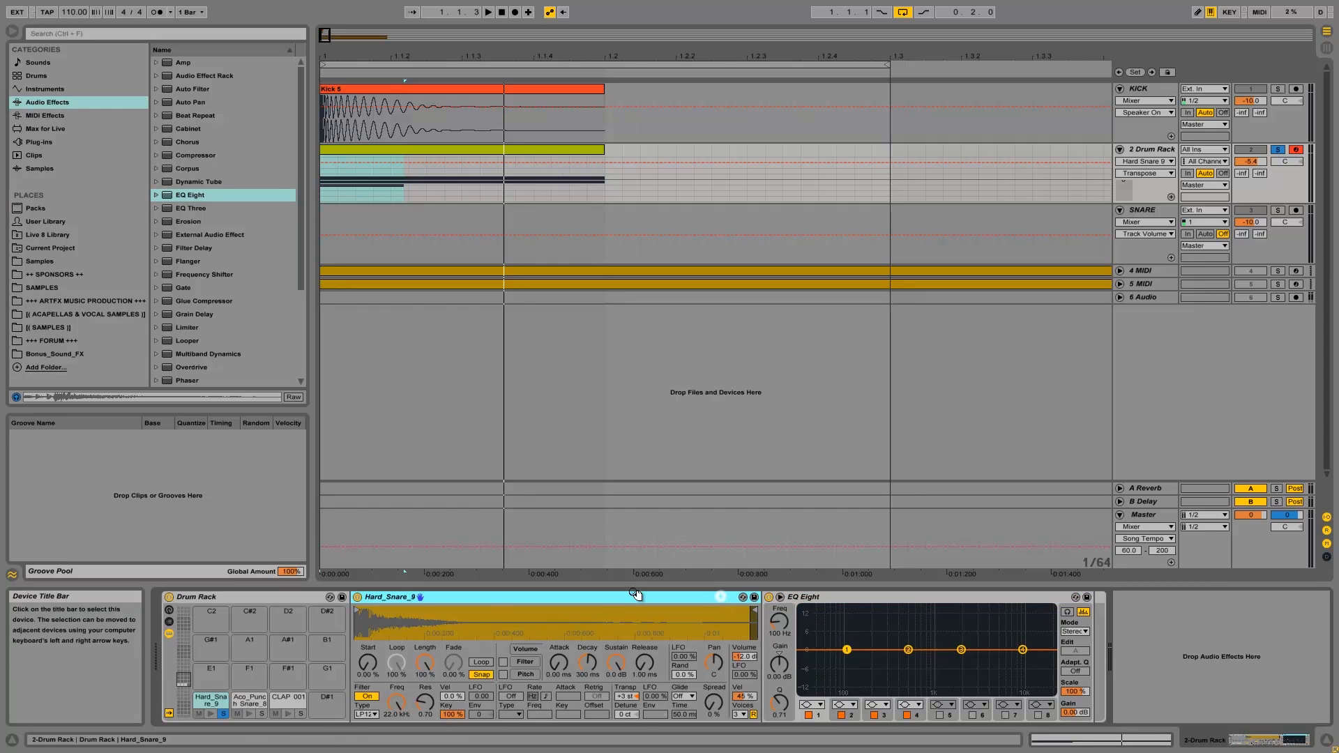
right_click(400, 596)
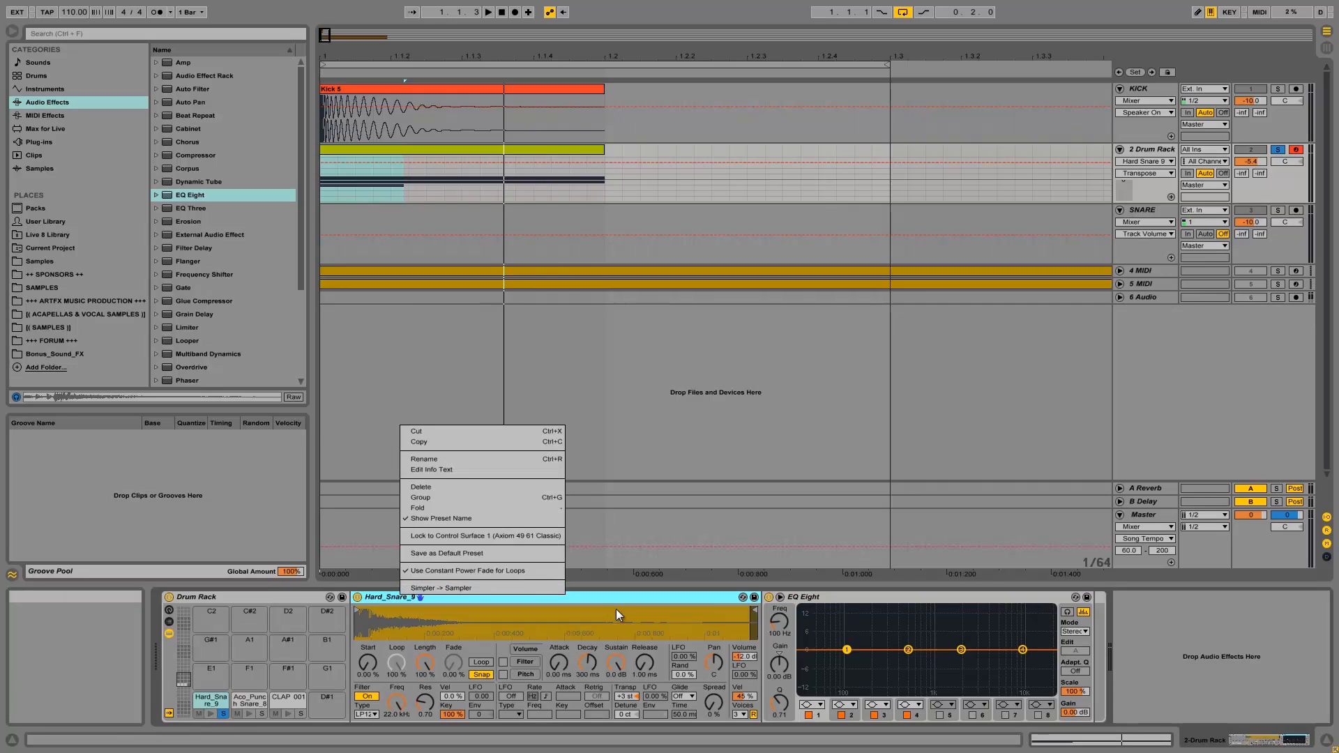
click(642, 602)
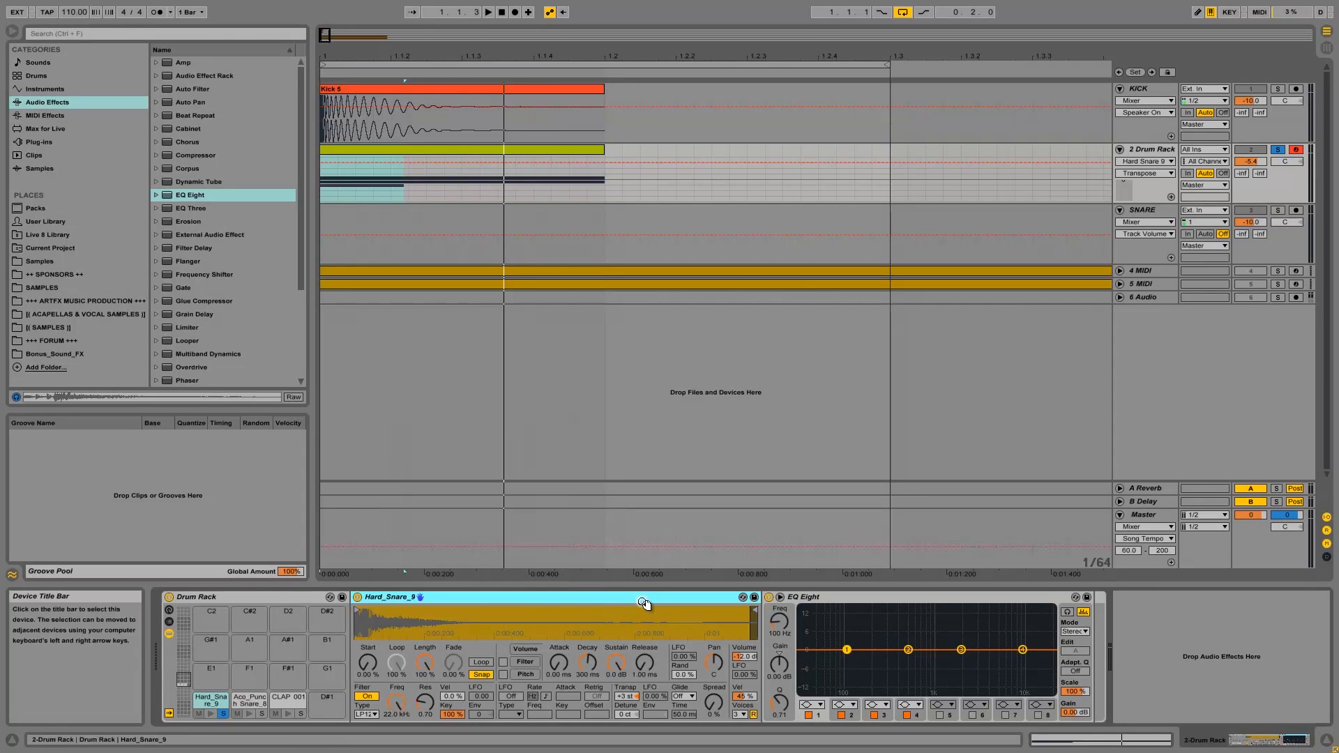
click(821, 609)
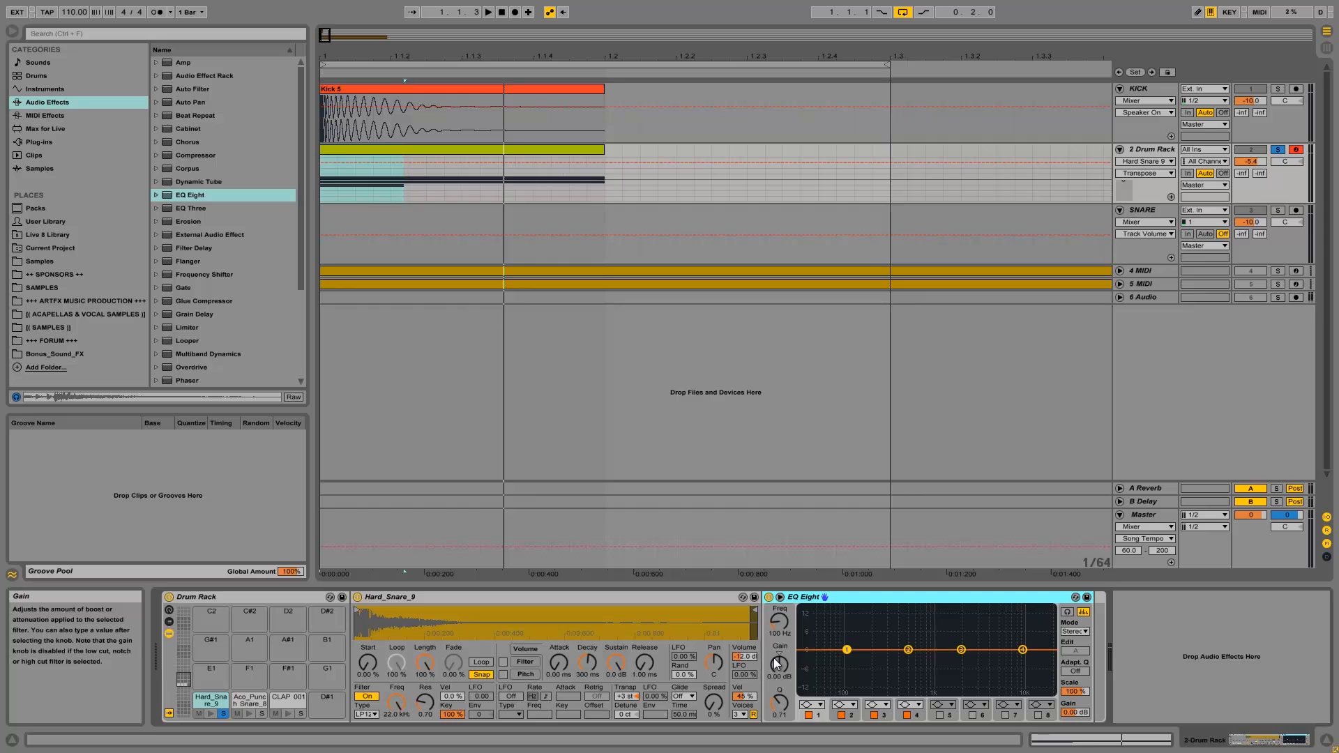
Add a Spectrum analyzer after the EQ Eight, play the clip to examine the snare's frequencies, and delete the analyzer.
scroll(189, 244, down, 3)
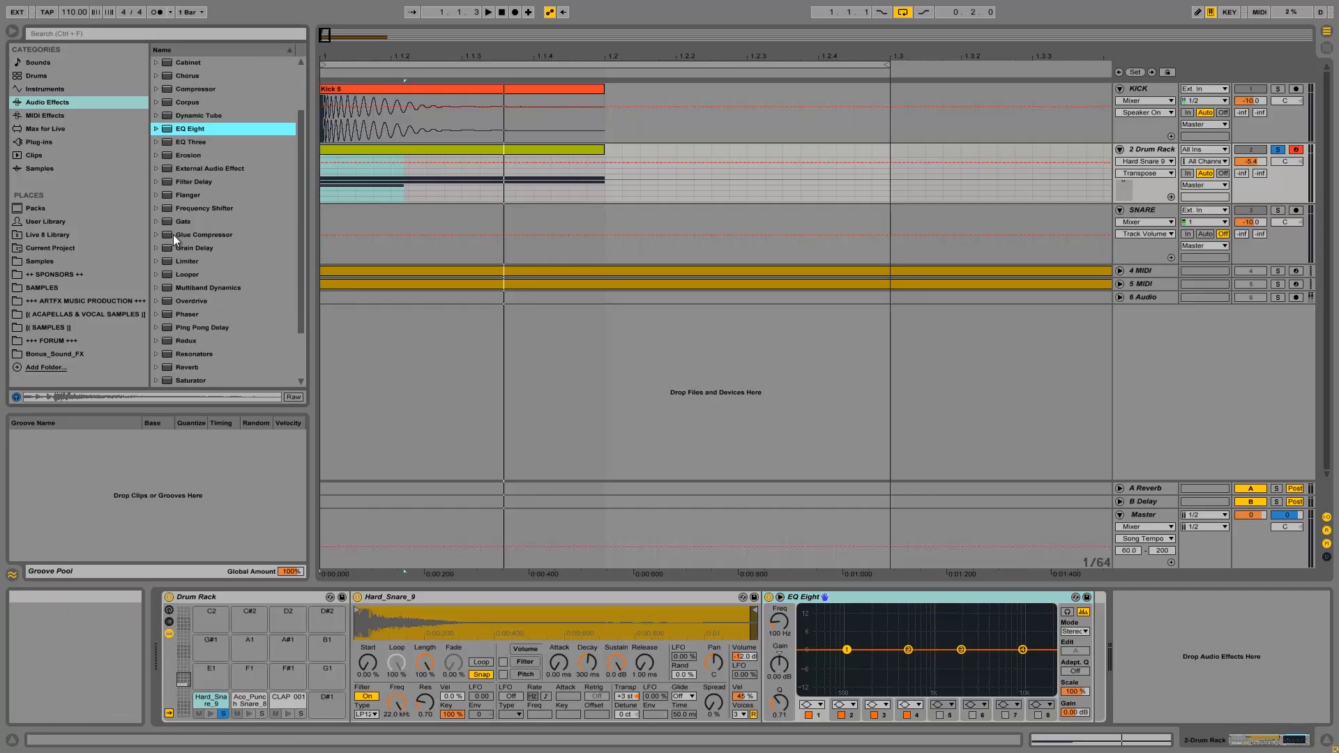
mouse_move(182, 366)
mouse_down()
mouse_move(1148, 601)
mouse_move(1094, 636)
mouse_up()
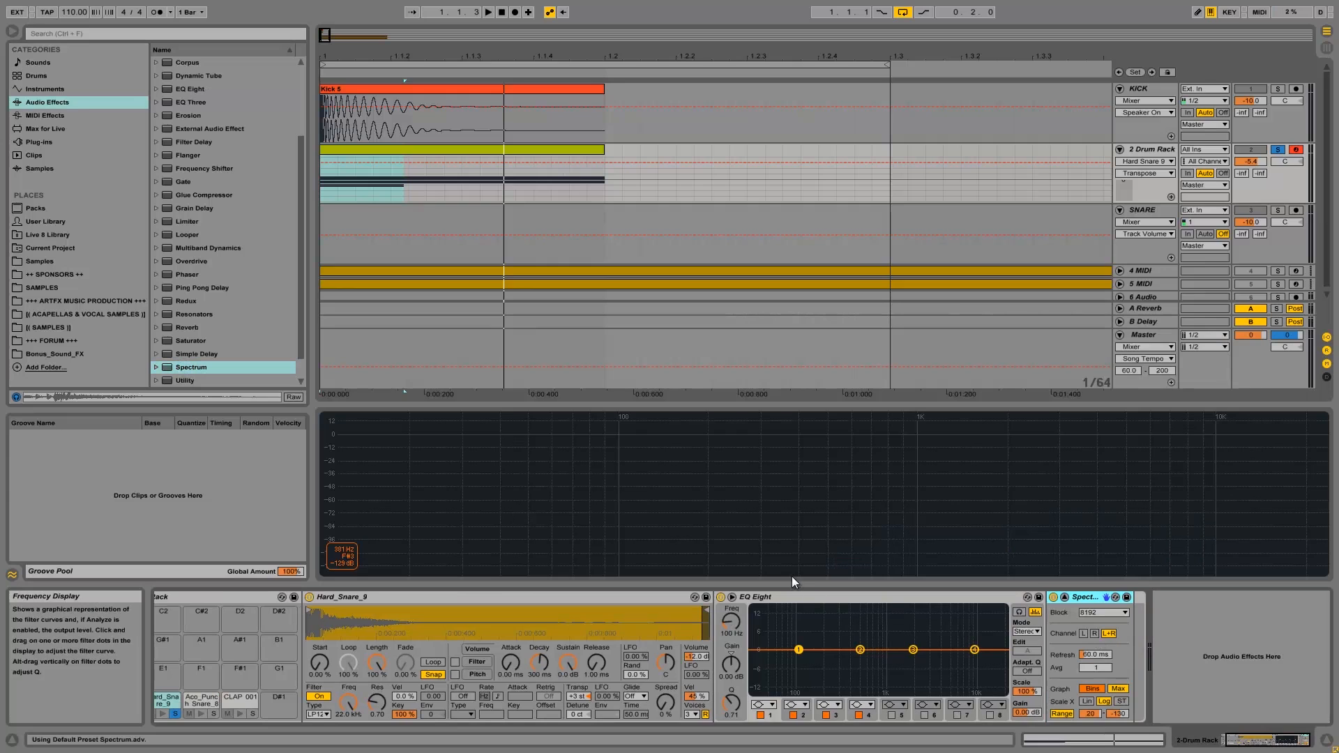
click(1065, 600)
drag(1225, 738, 1247, 741)
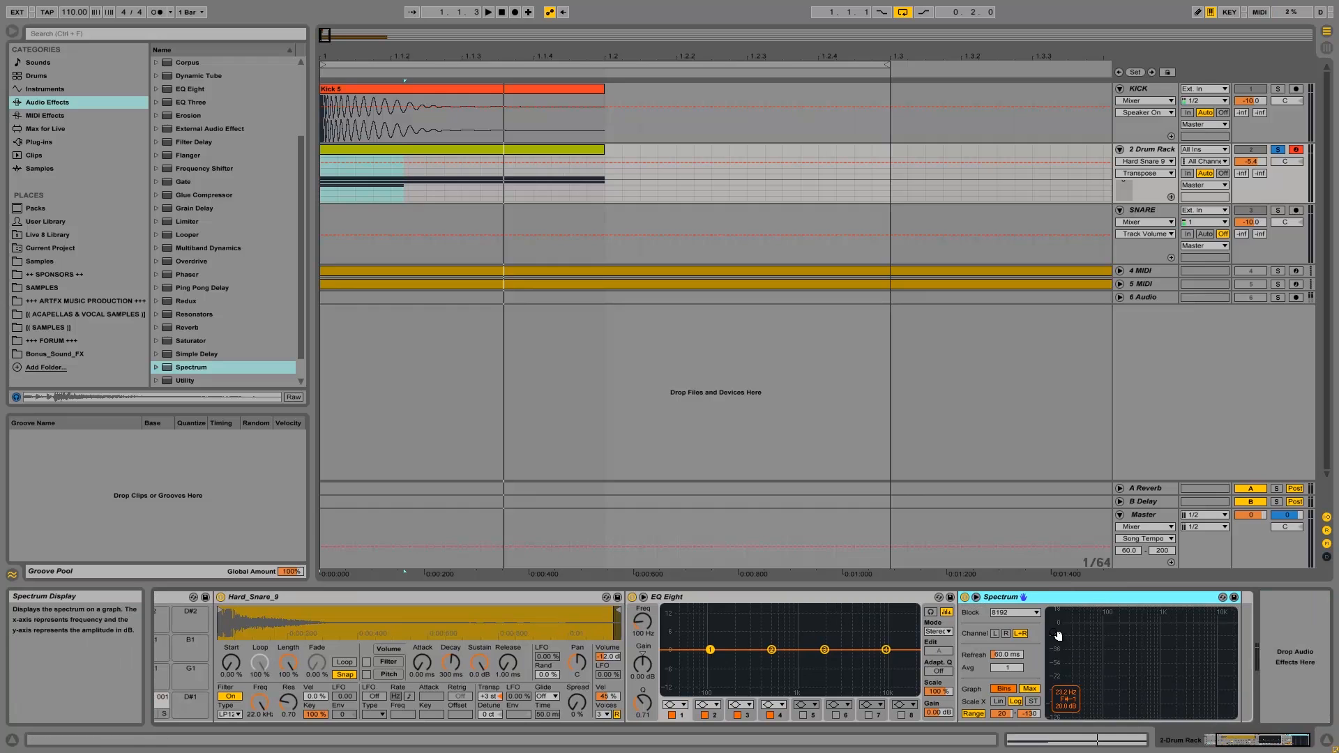
key(space)
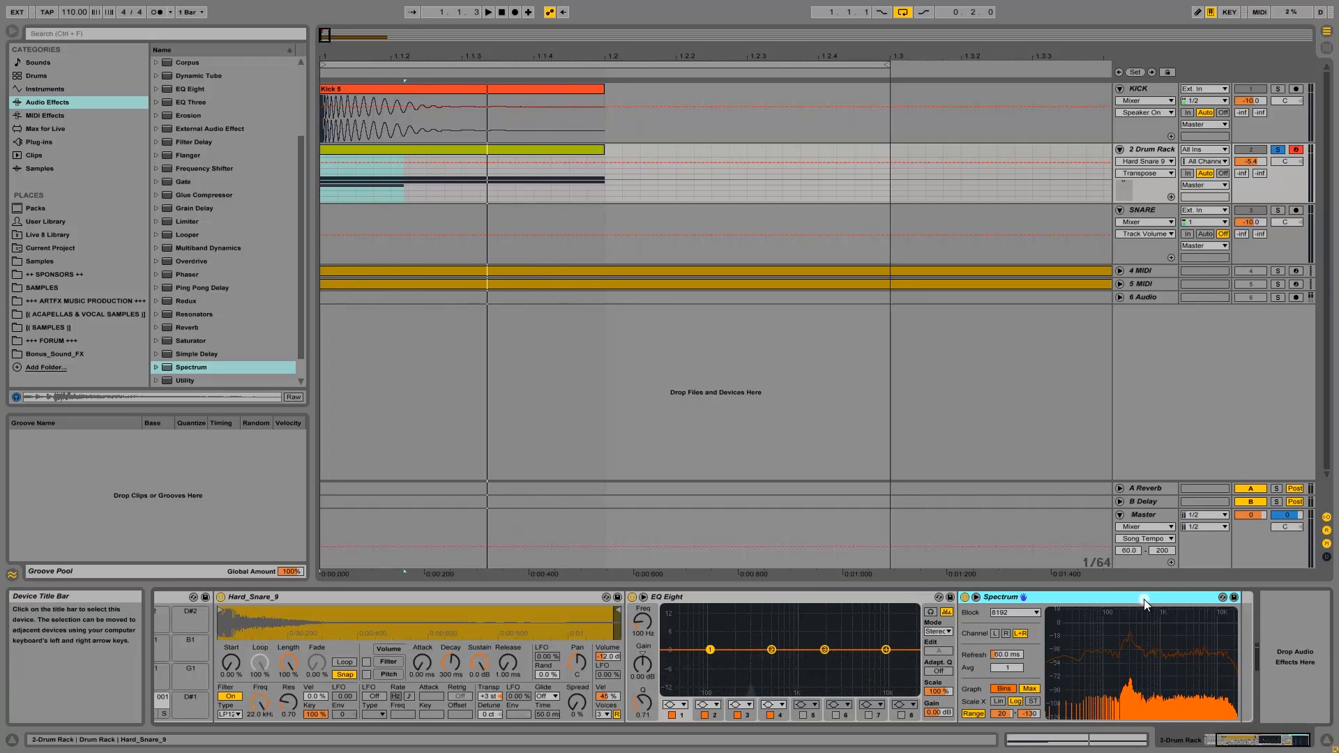
key(Delete)
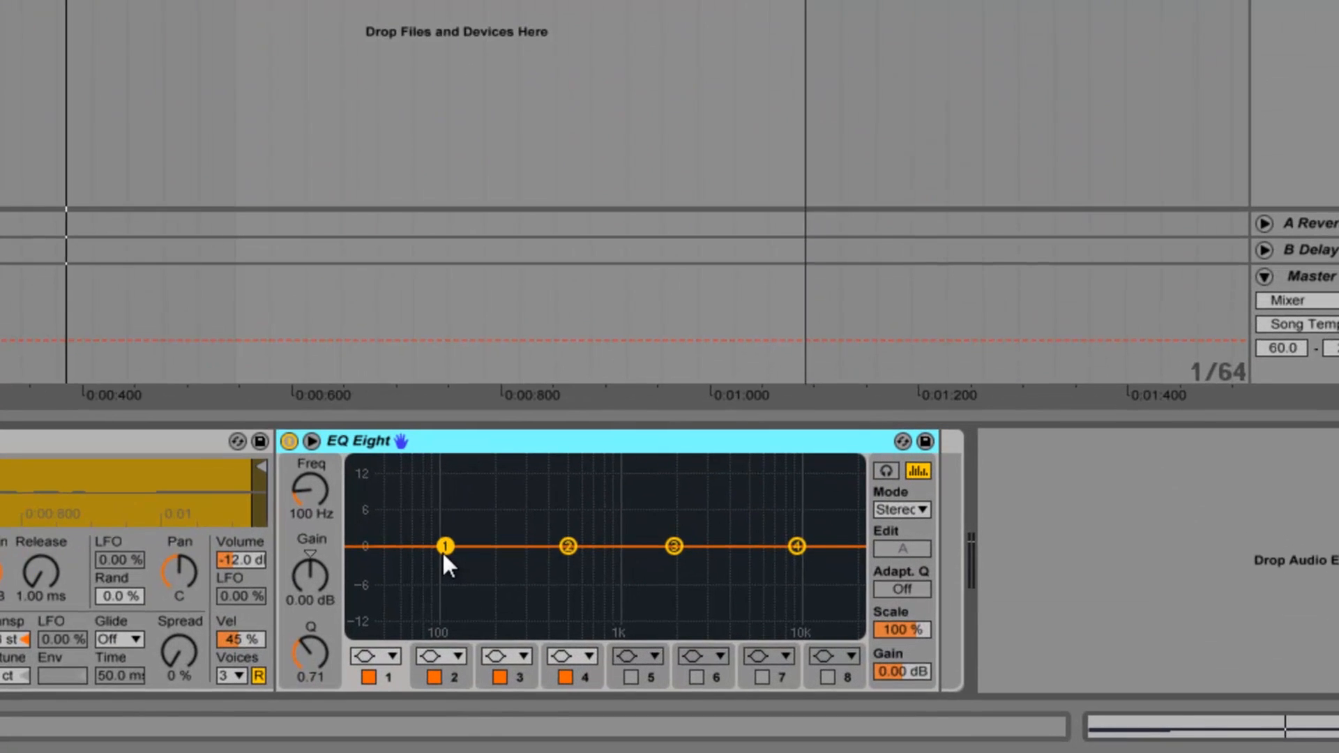
Make EQ Eight band 1 a steep x4 low-cut filter and set band 2 to 290 Hz with a Q of 4.25.
click(395, 645)
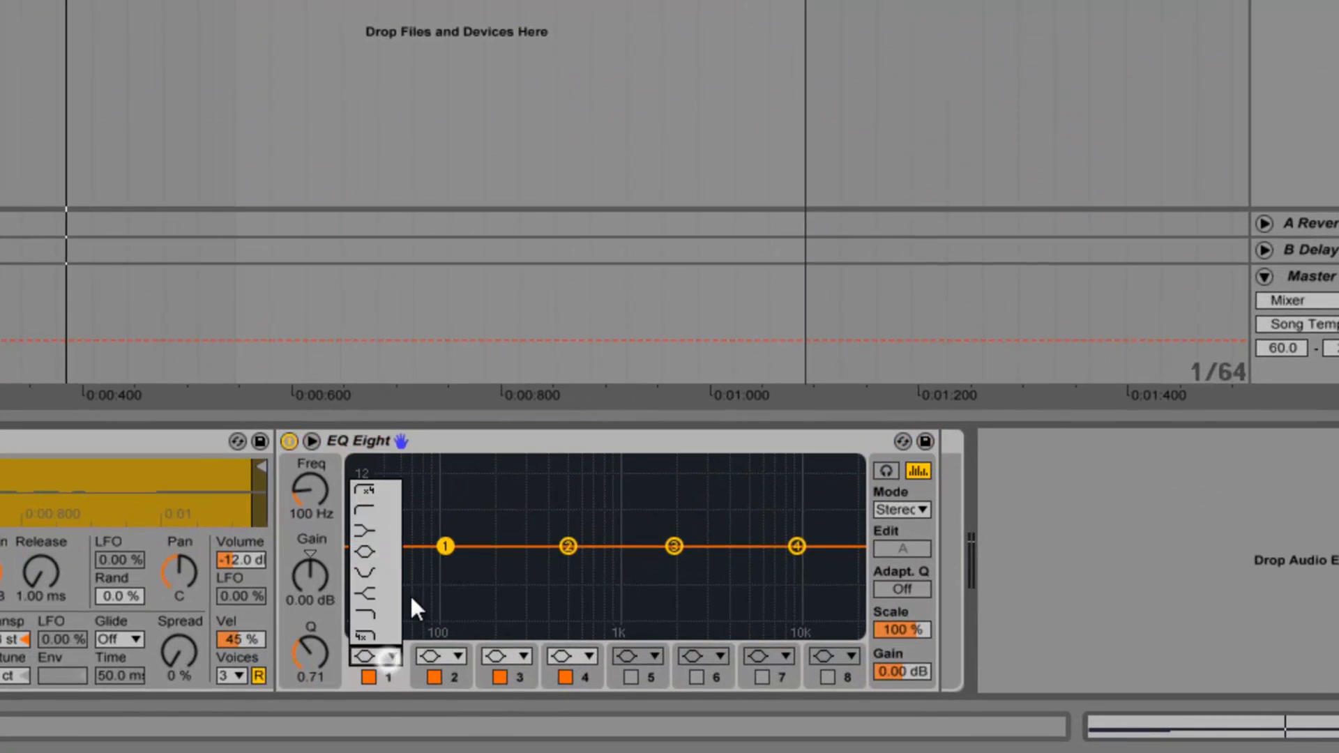
click(370, 484)
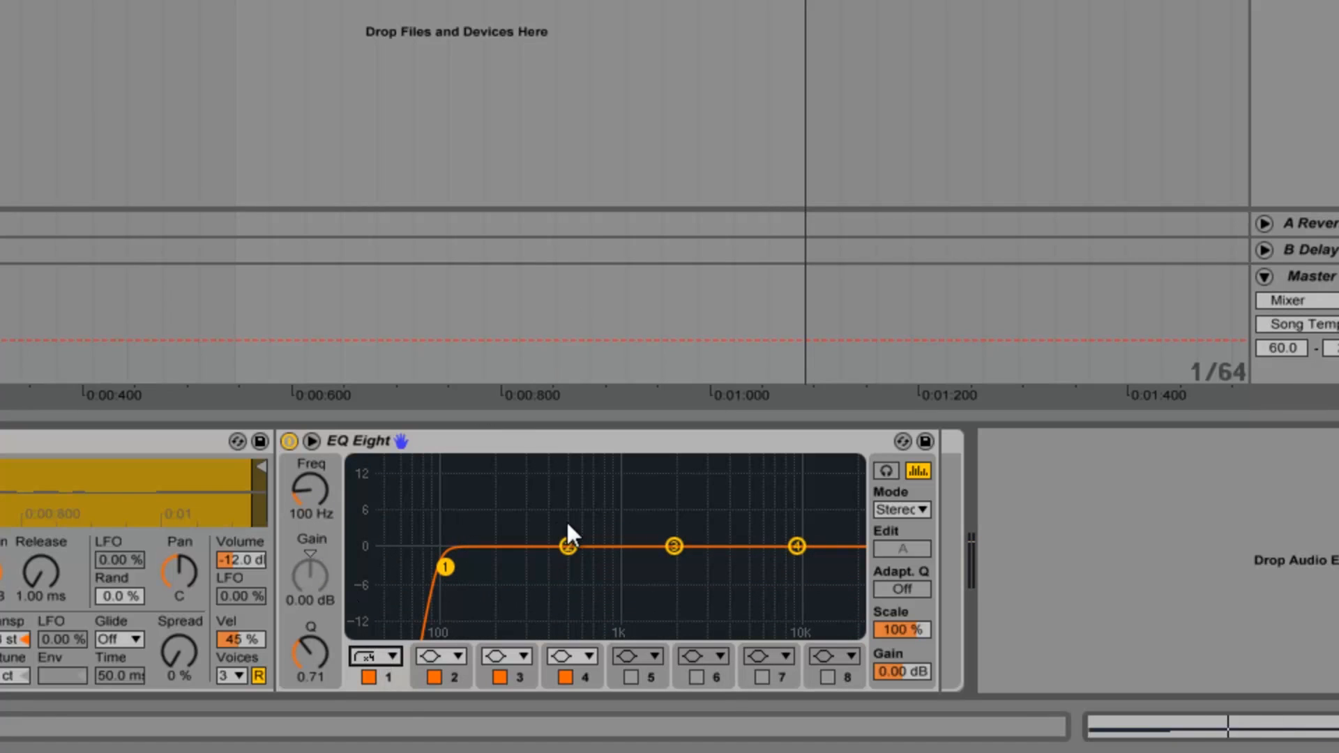
click(568, 546)
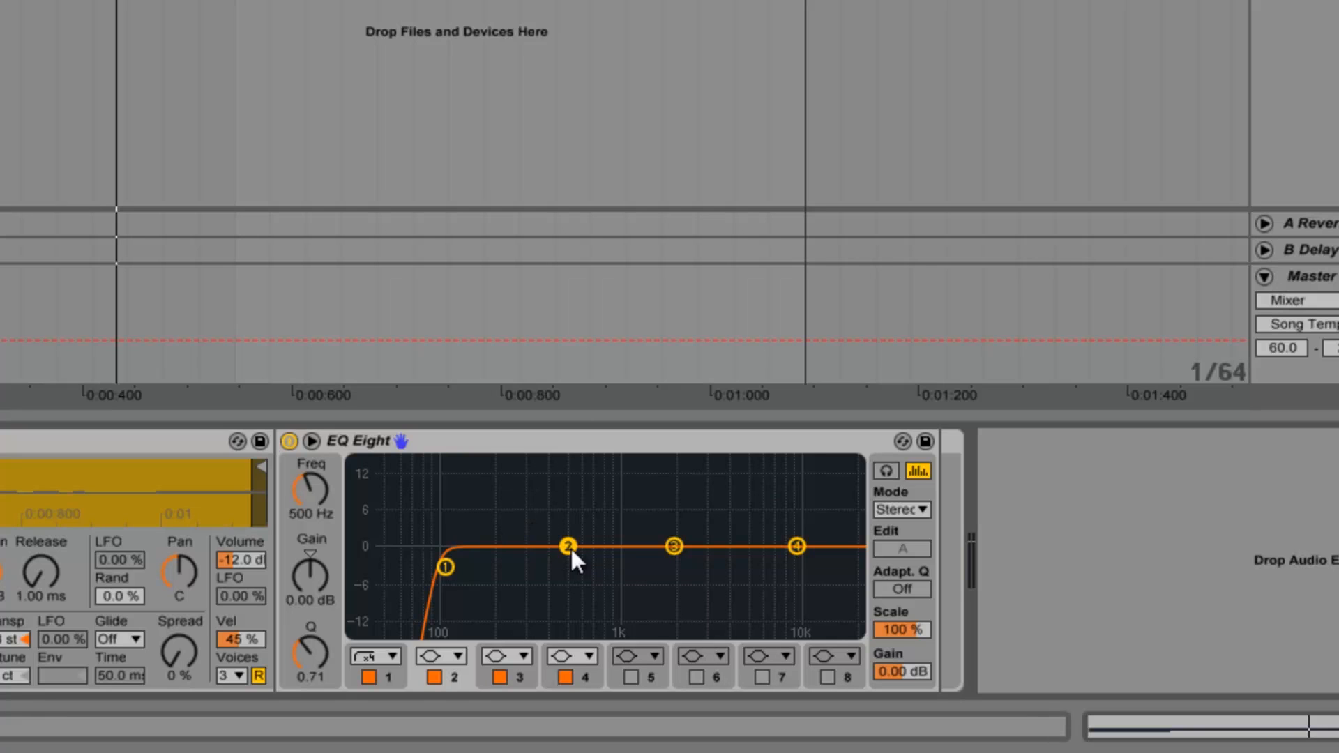
drag(308, 491, 308, 491)
text(280)
key(Return)
text(2)
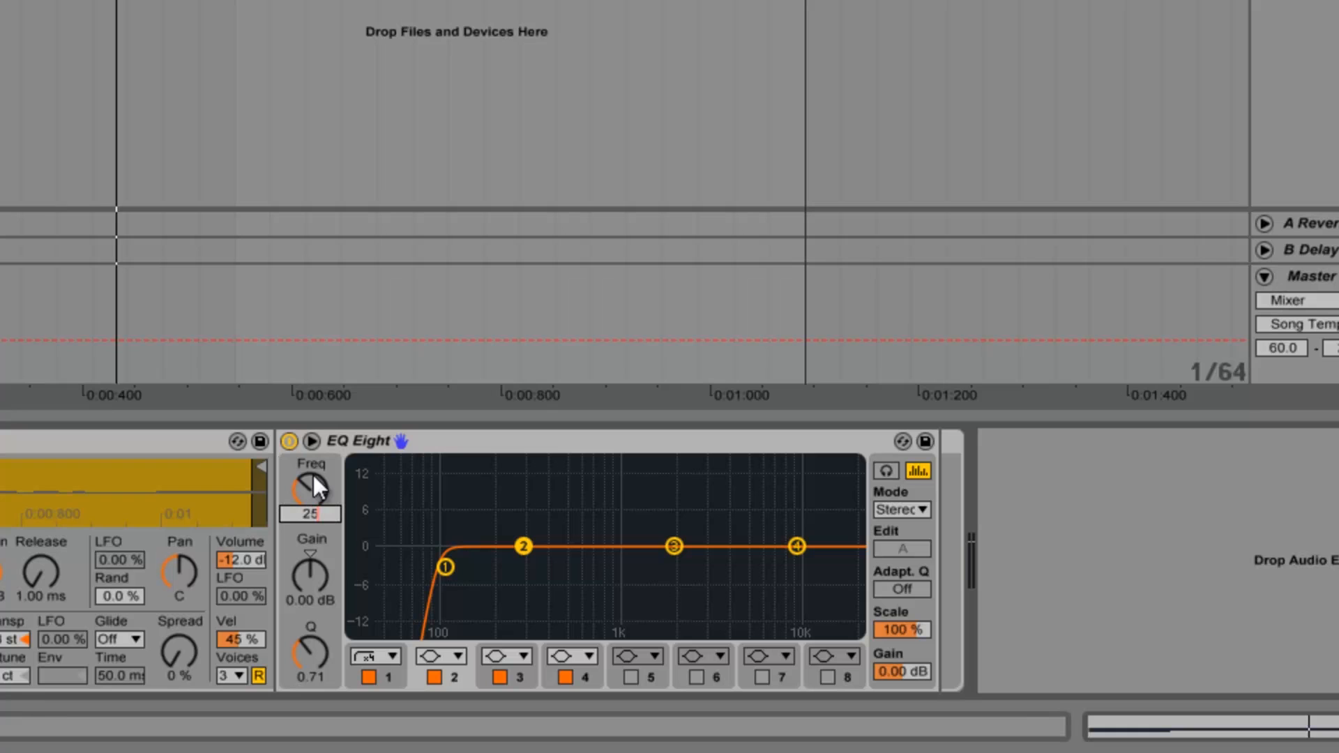
text(85)
key(Return)
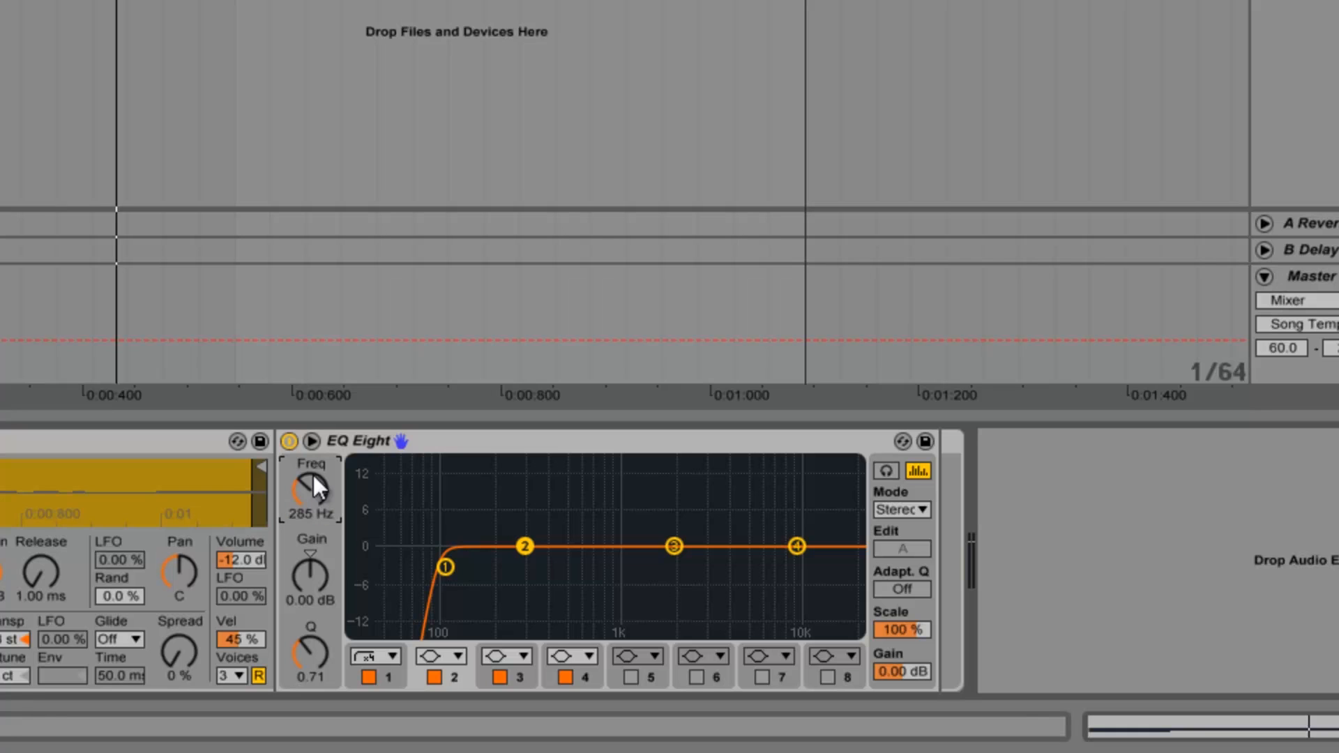
key(space)
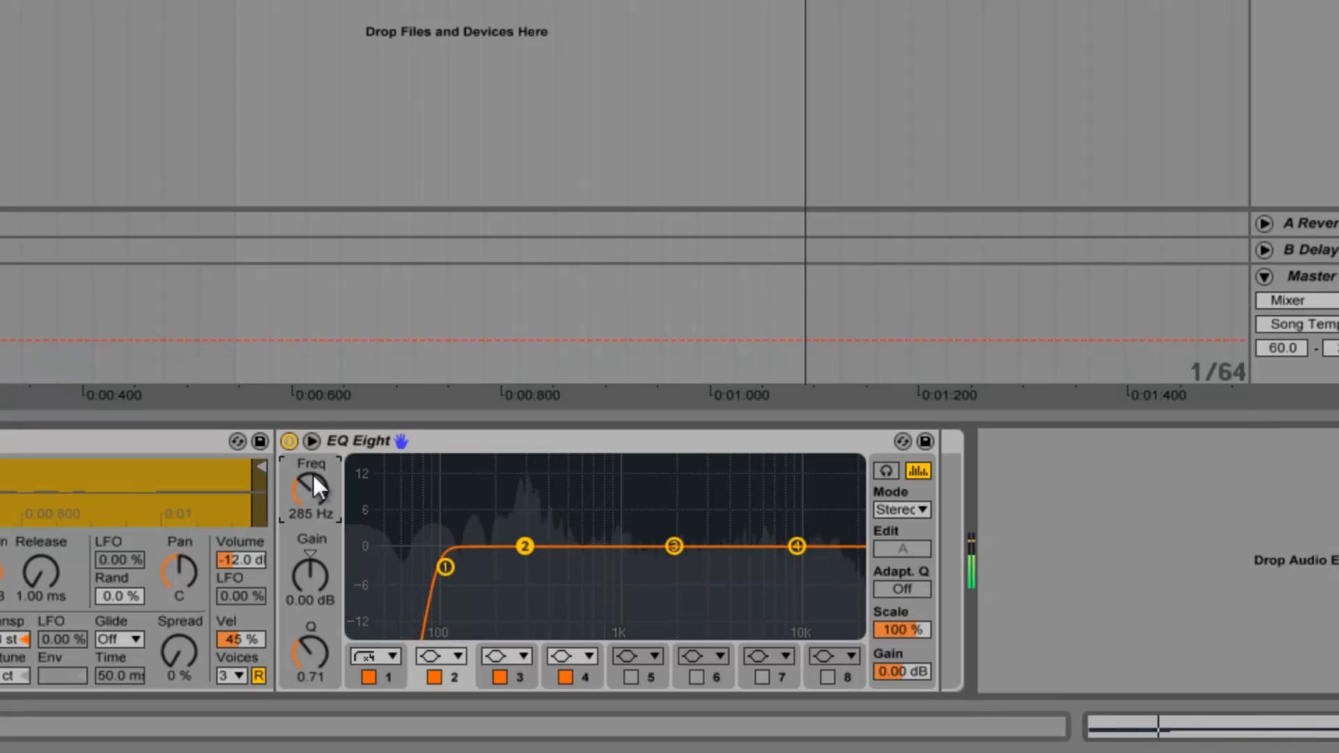
text(290)
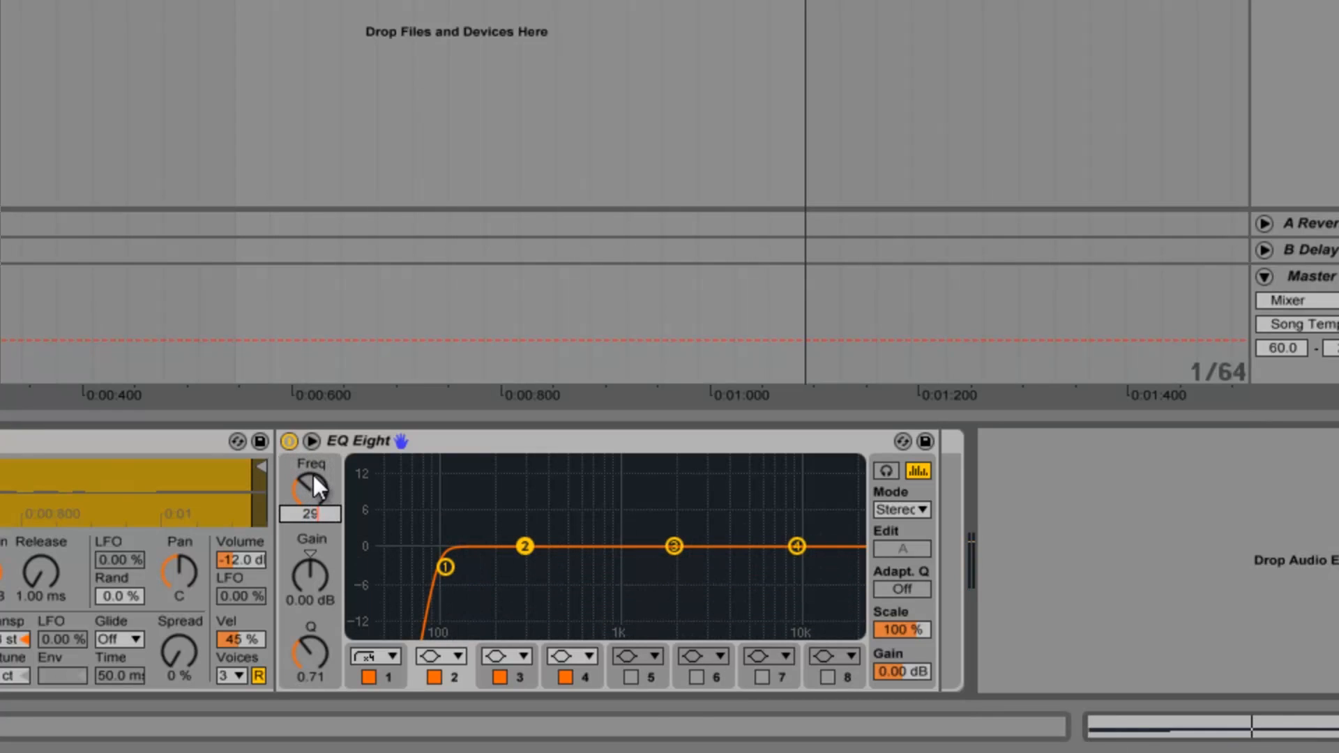
key(Return)
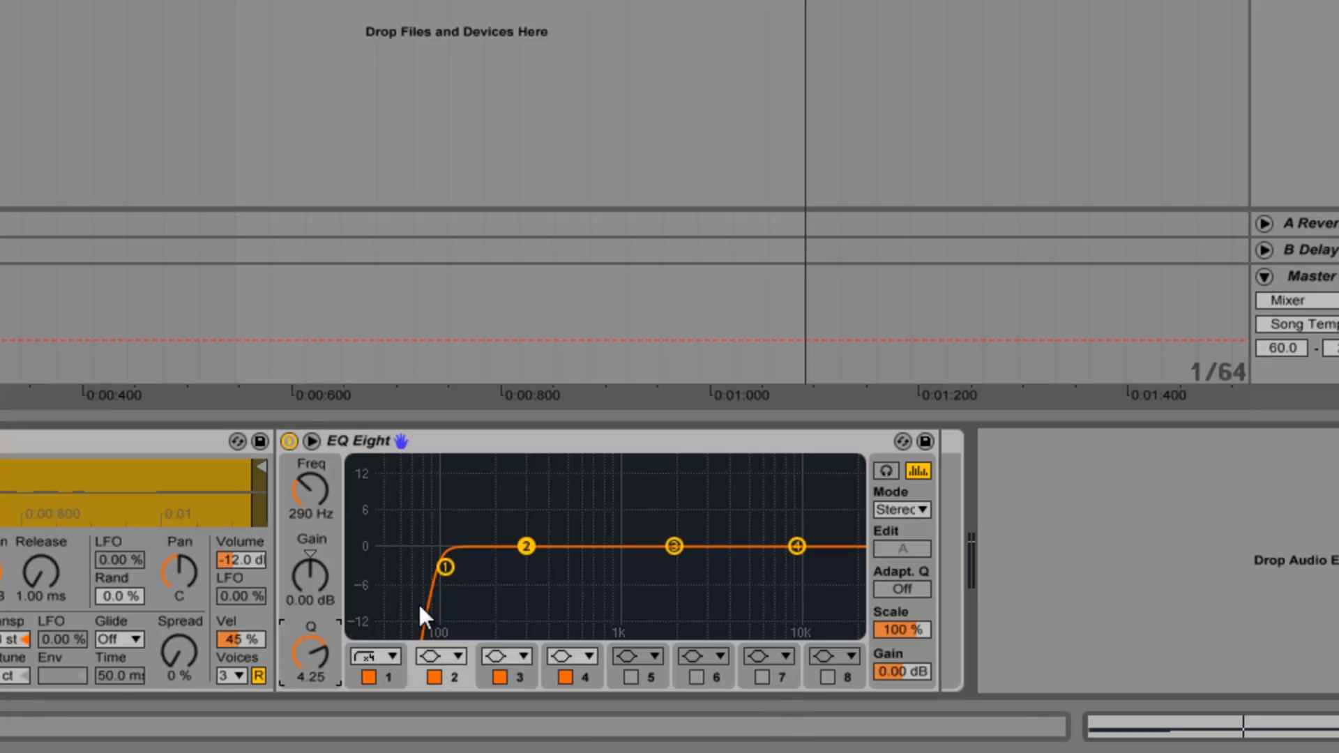
Boost EQ Eight band 2 by 5.48 dB and audition the snare with the band disabled and re-enabled.
drag(311, 568, 311, 567)
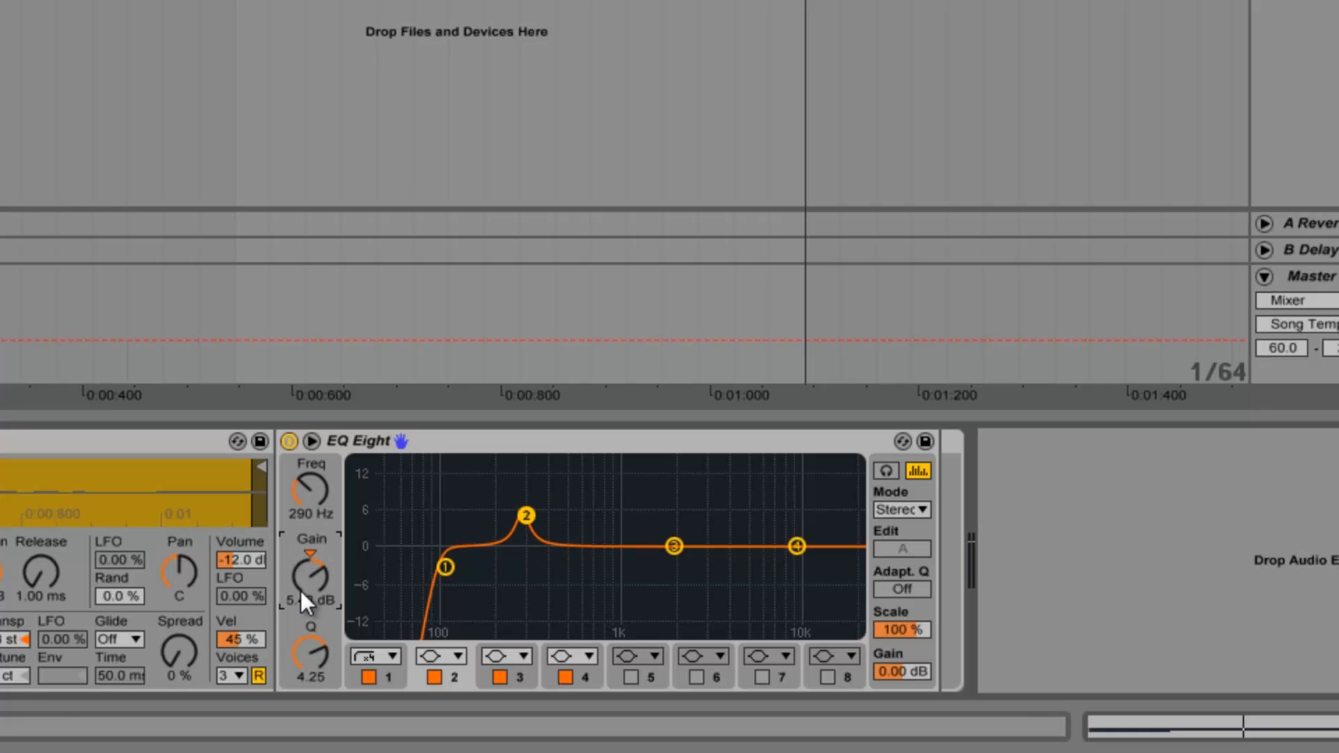
key(space)
click(434, 678)
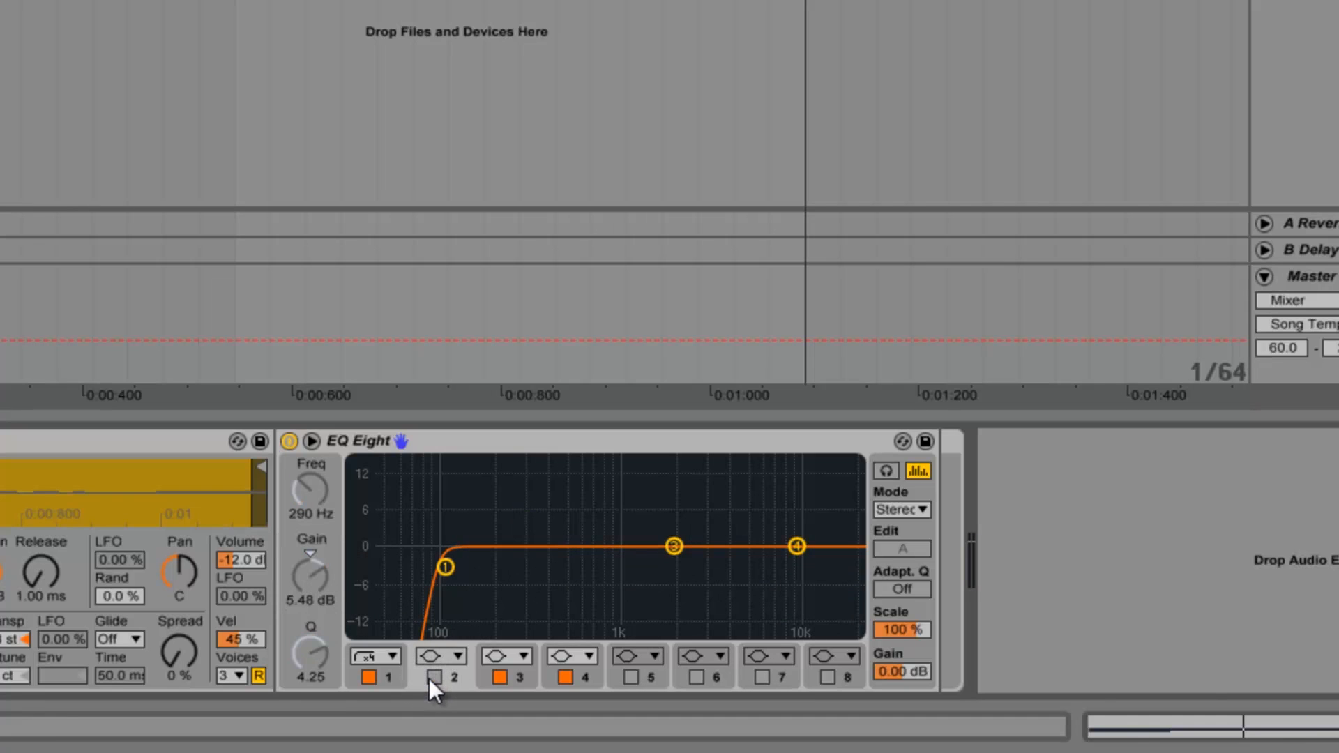
click(430, 679)
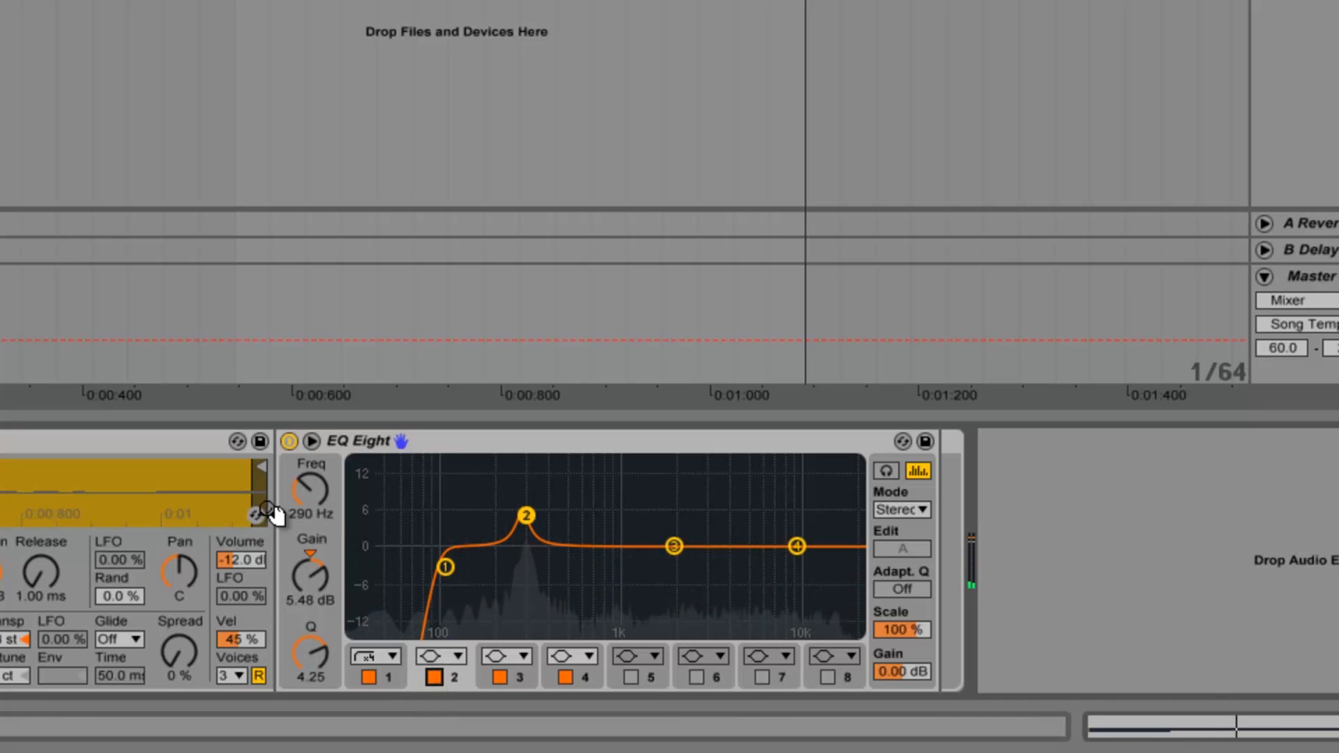
Fine-tune EQ Eight band 2 while the snare plays, settling on a frequency of 262 Hz and a gain of 15.0 dB.
drag(298, 575, 304, 579)
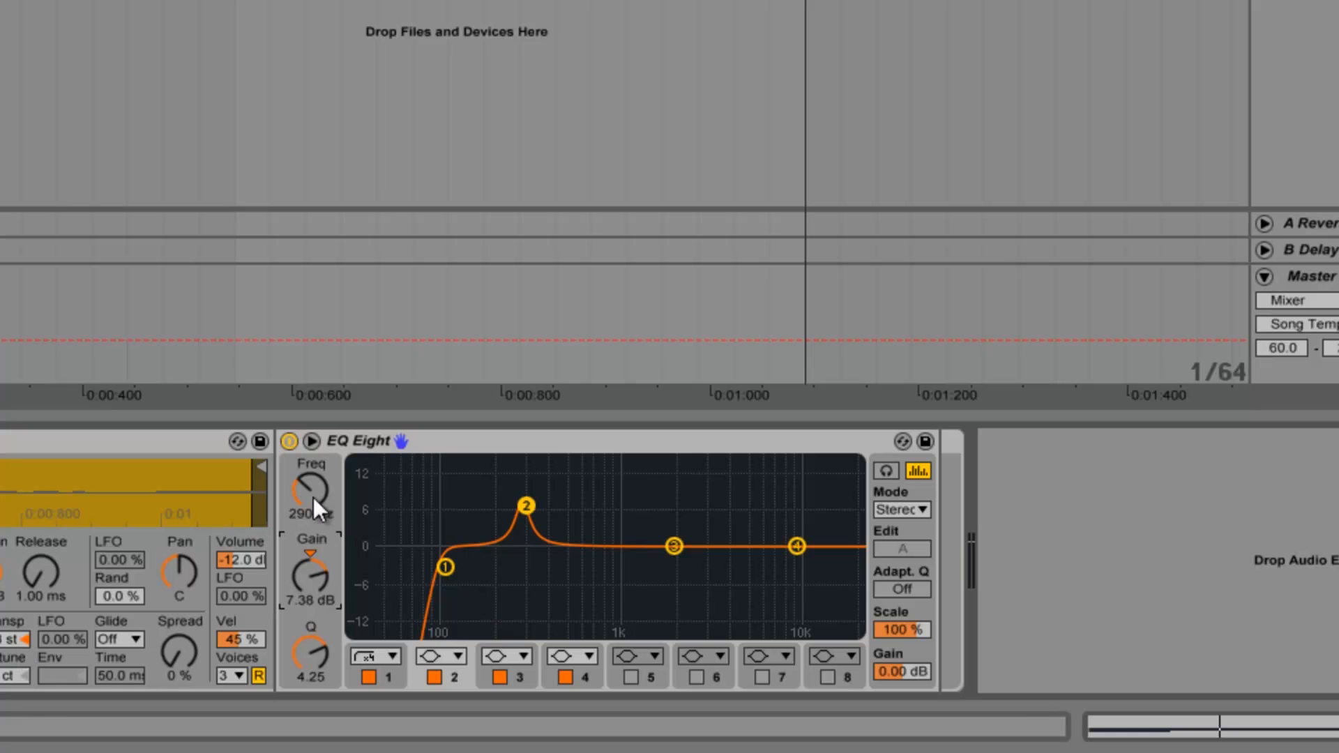
drag(299, 479, 299, 481)
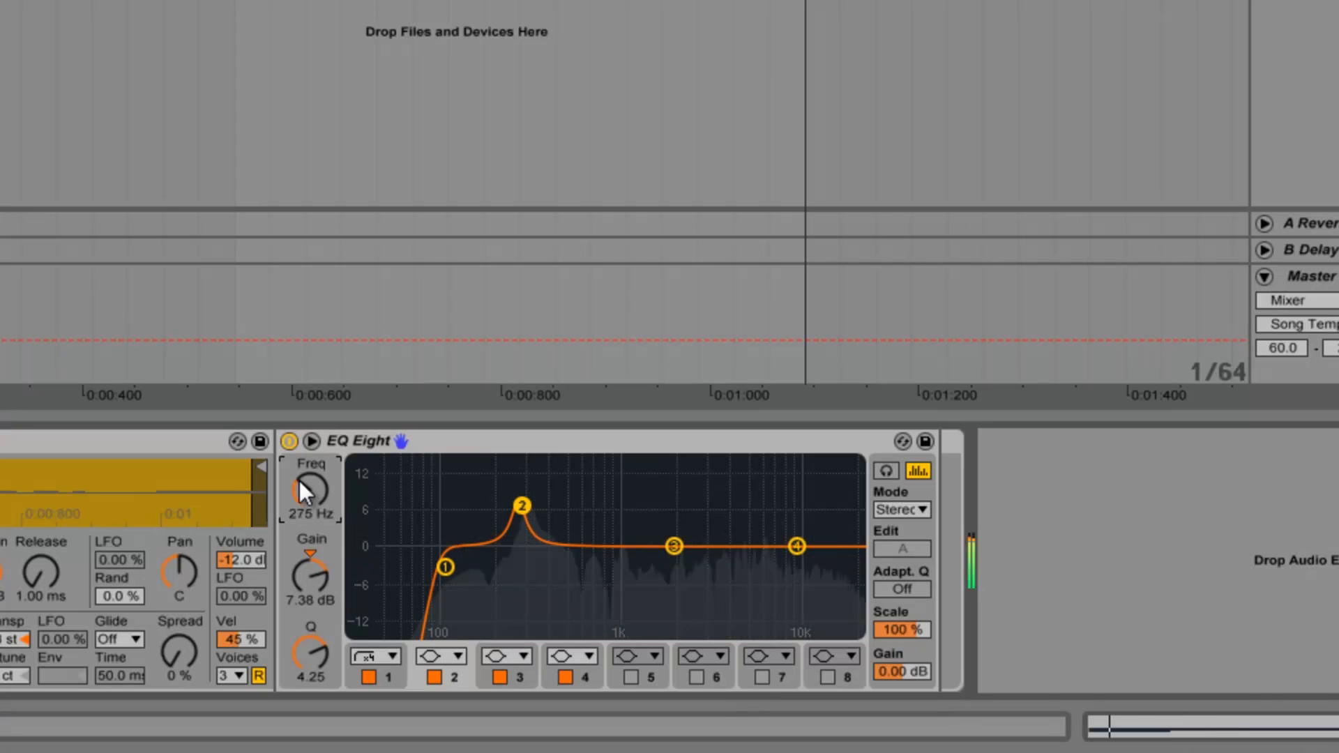
drag(300, 480, 299, 477)
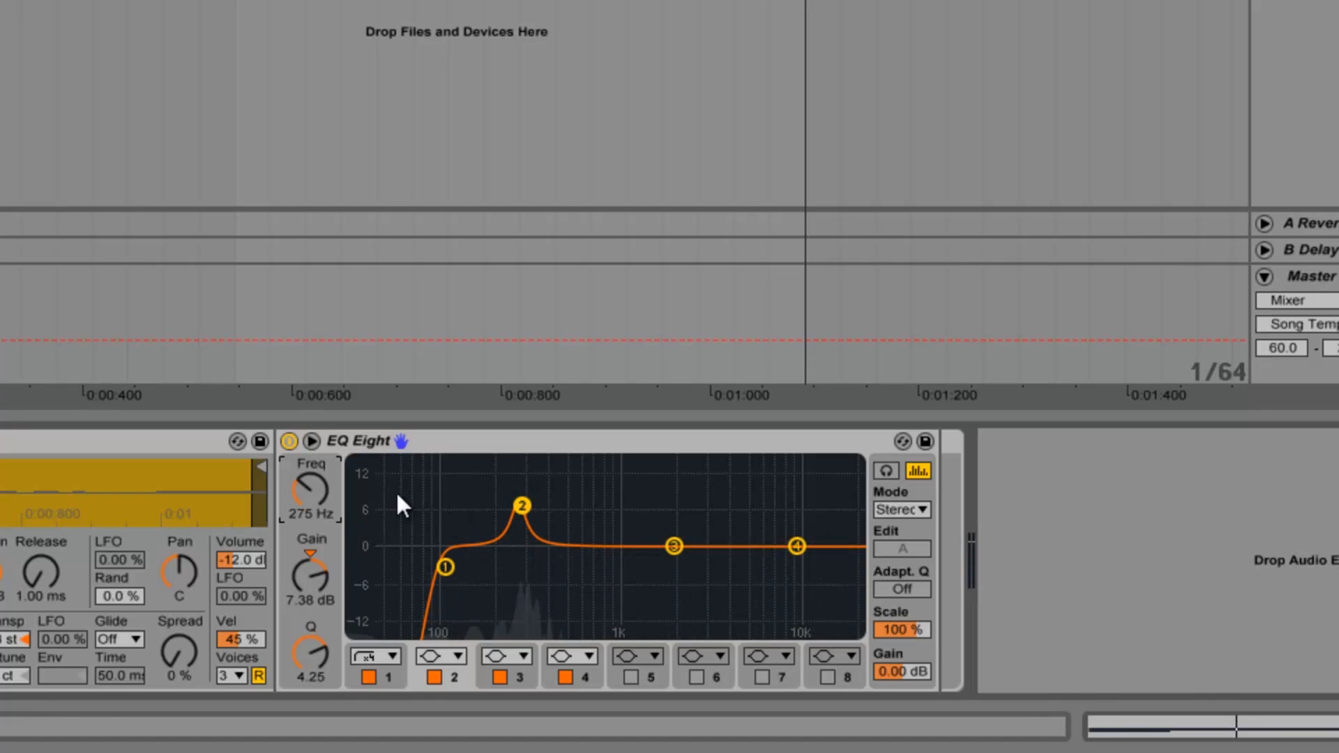
drag(299, 588, 300, 576)
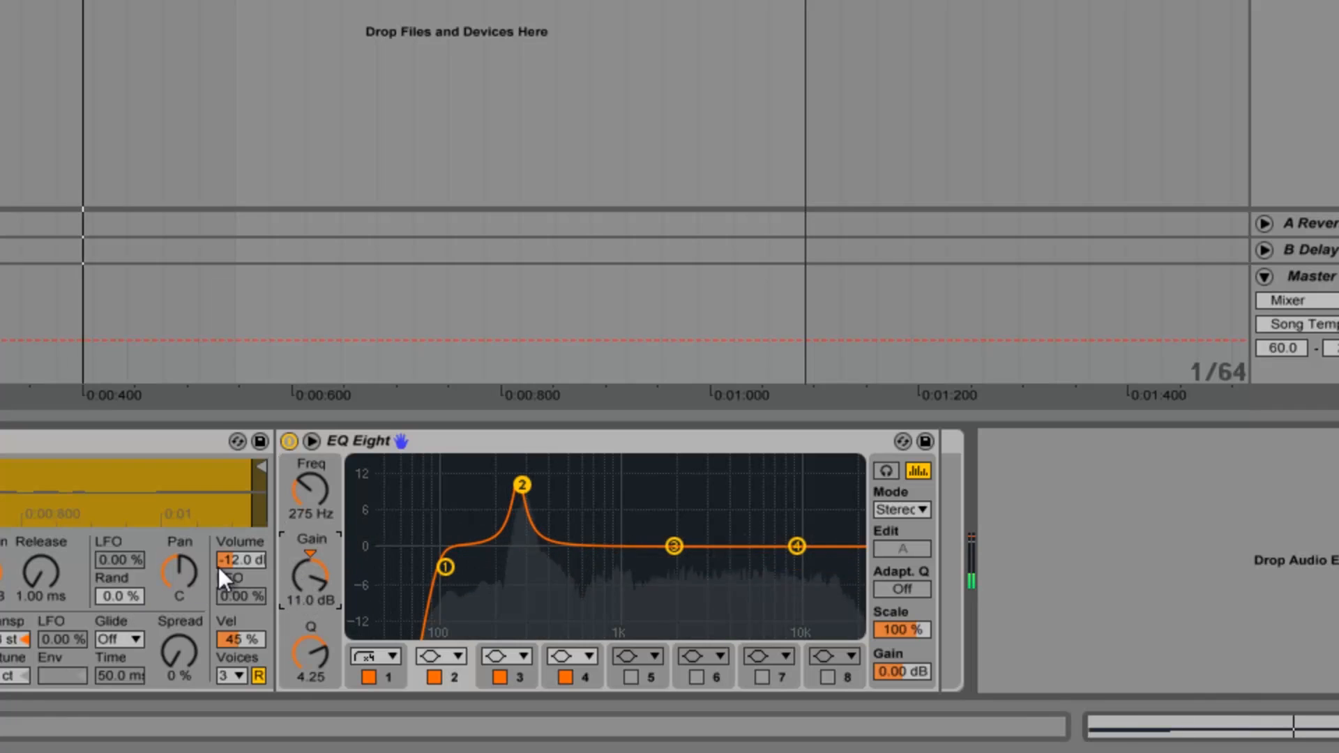
drag(308, 588, 307, 597)
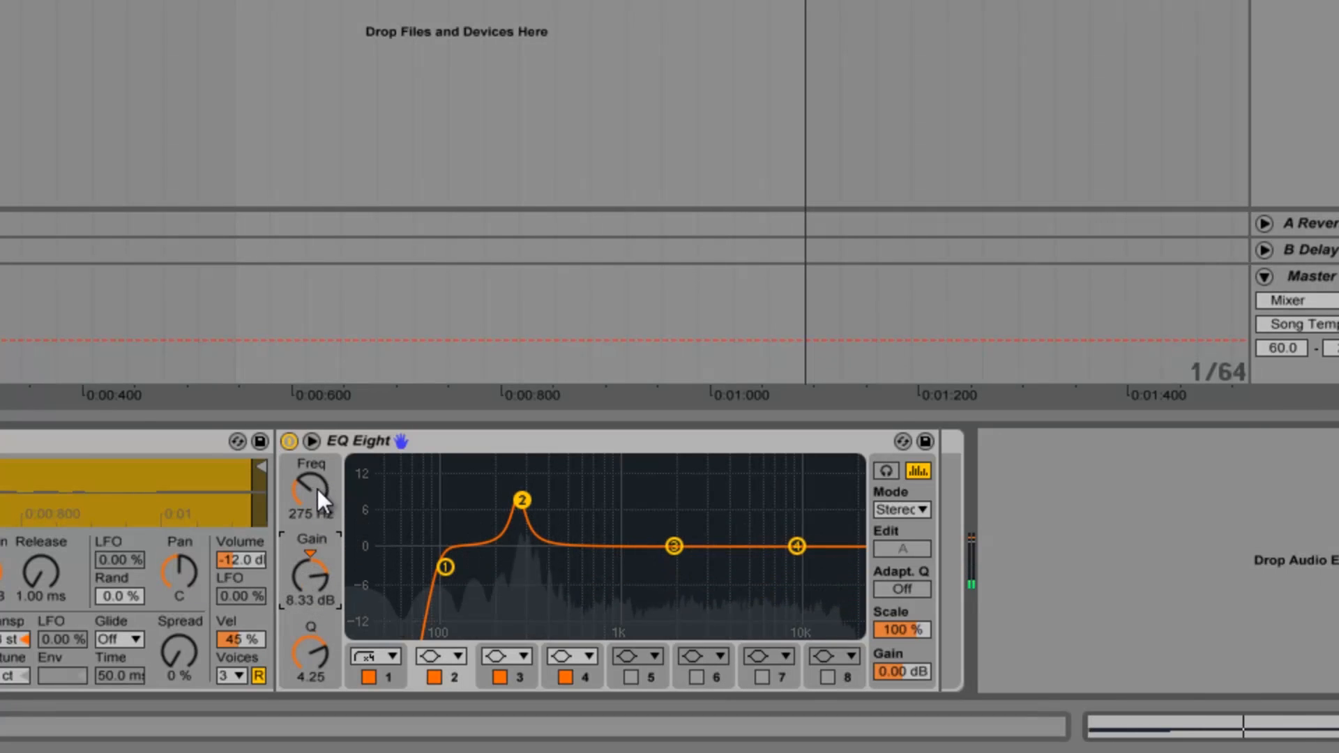
drag(316, 491, 316, 489)
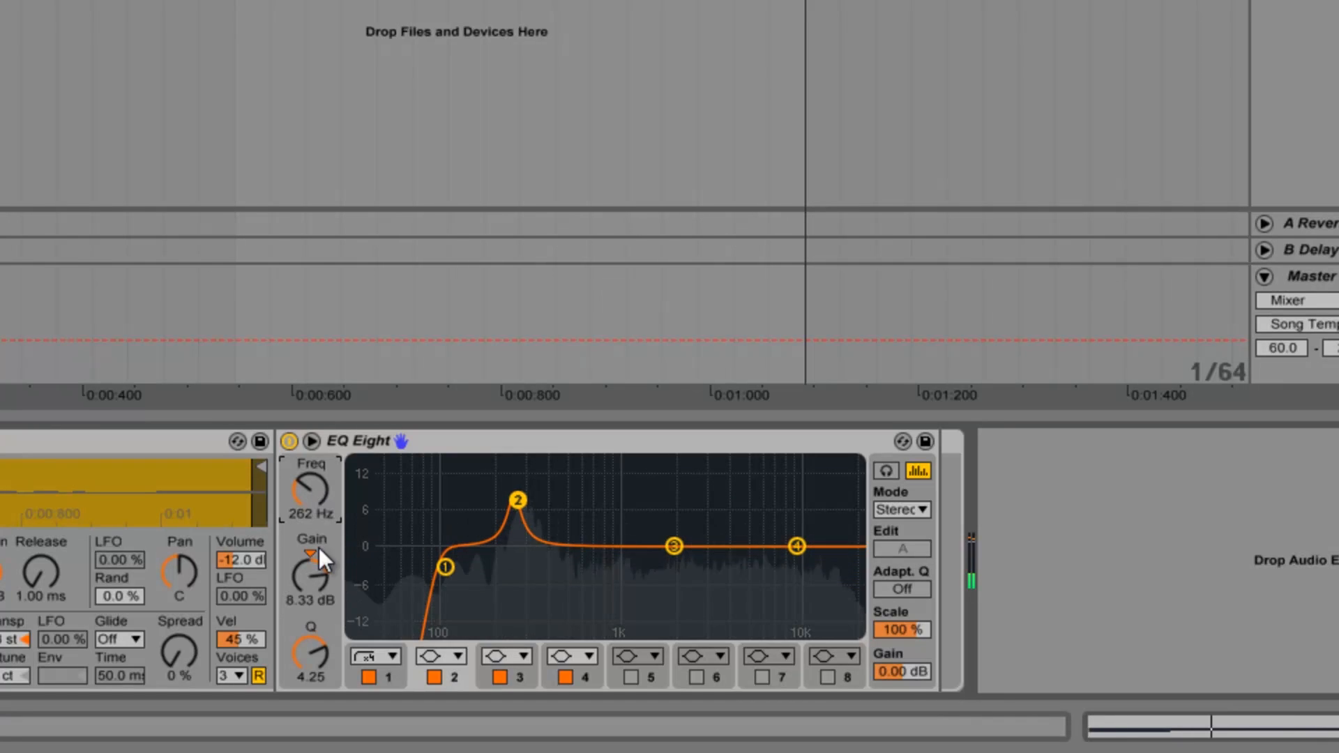
drag(307, 580, 307, 576)
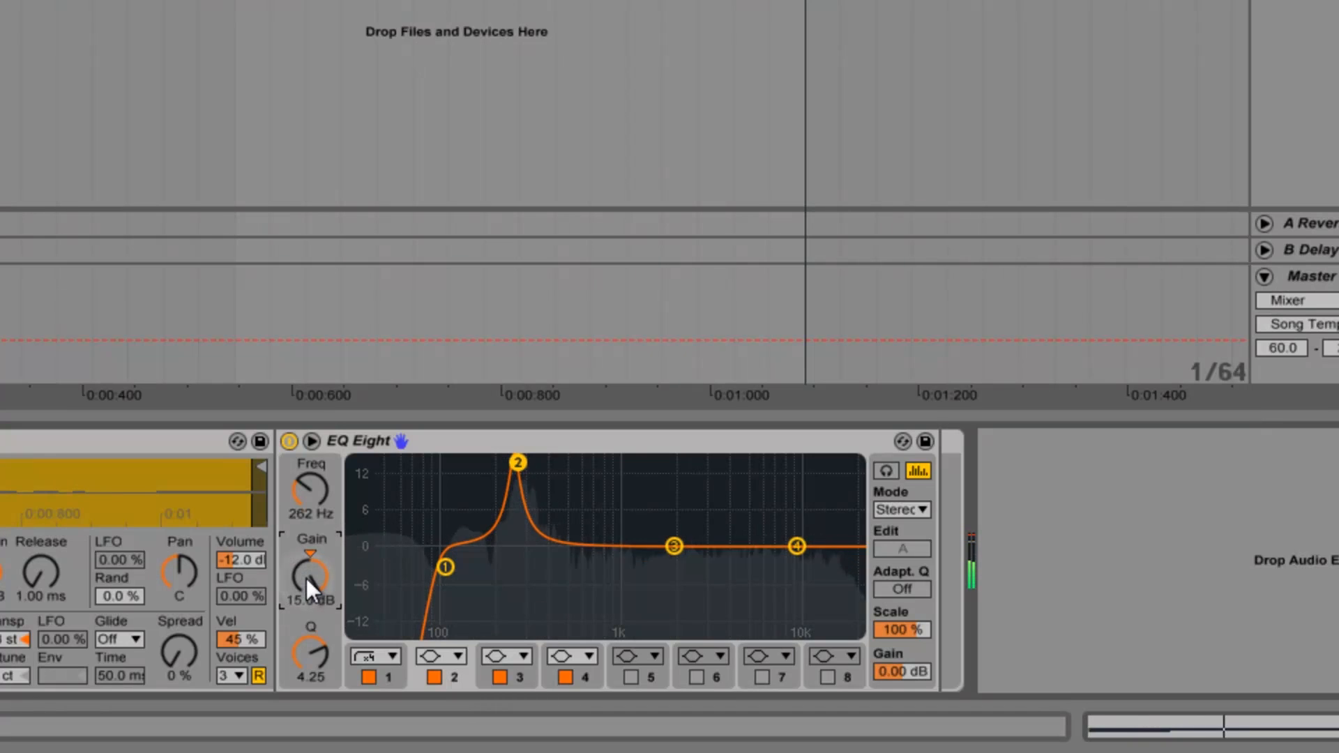
key(space)
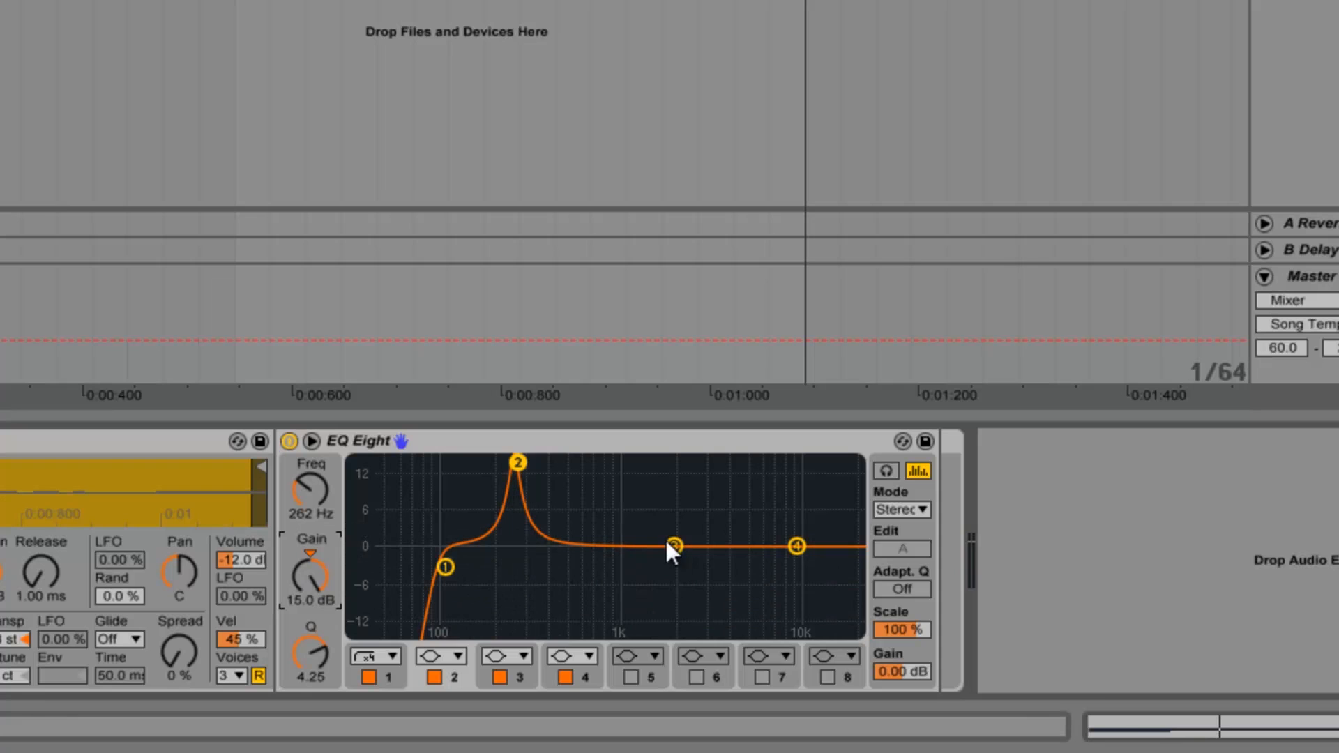
Cut EQ Eight band 3 by about 4.34 dB at 820 Hz and place band 4 near 1.90 kHz at about -0.87 dB.
drag(669, 548, 605, 571)
key(space)
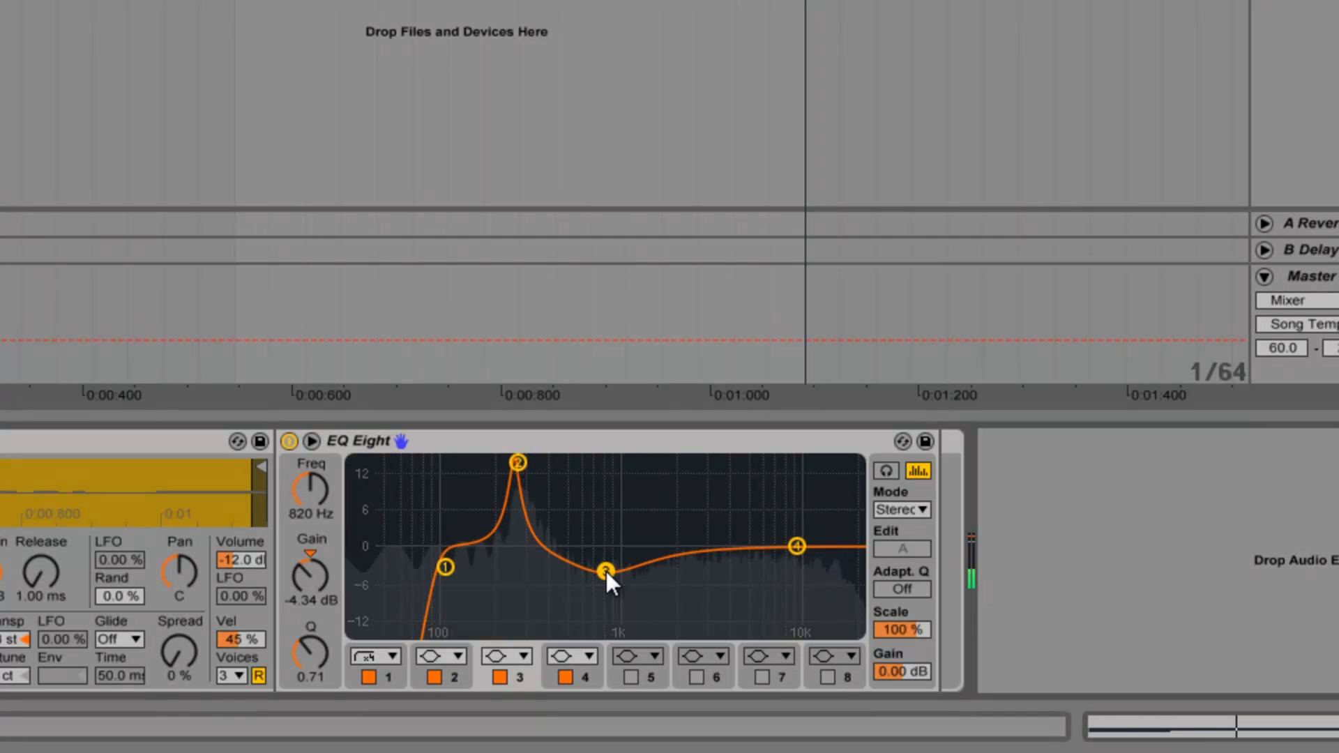
drag(796, 547, 670, 551)
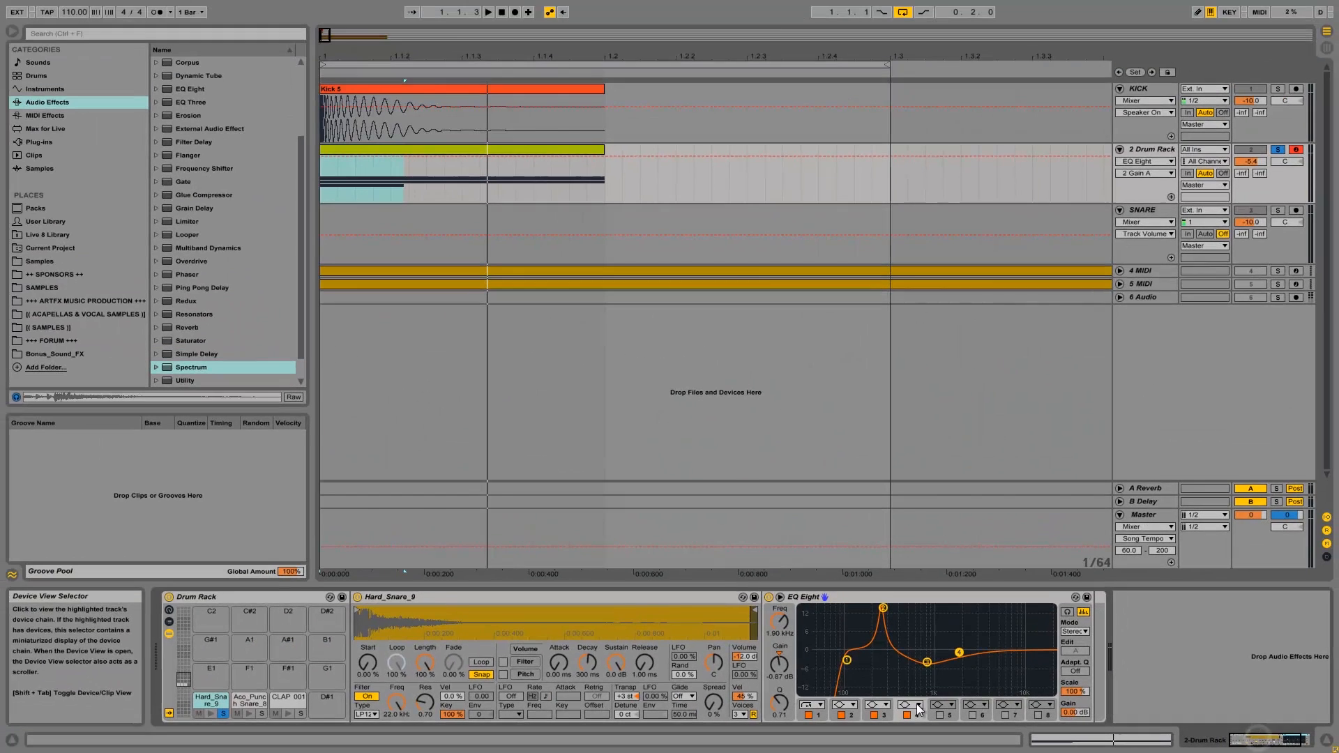
Solo the Aco_Punch Snare_8 pad, shorten its note in the Drum Rack clip to end at about 1.1.2, and play it.
click(263, 715)
key(space)
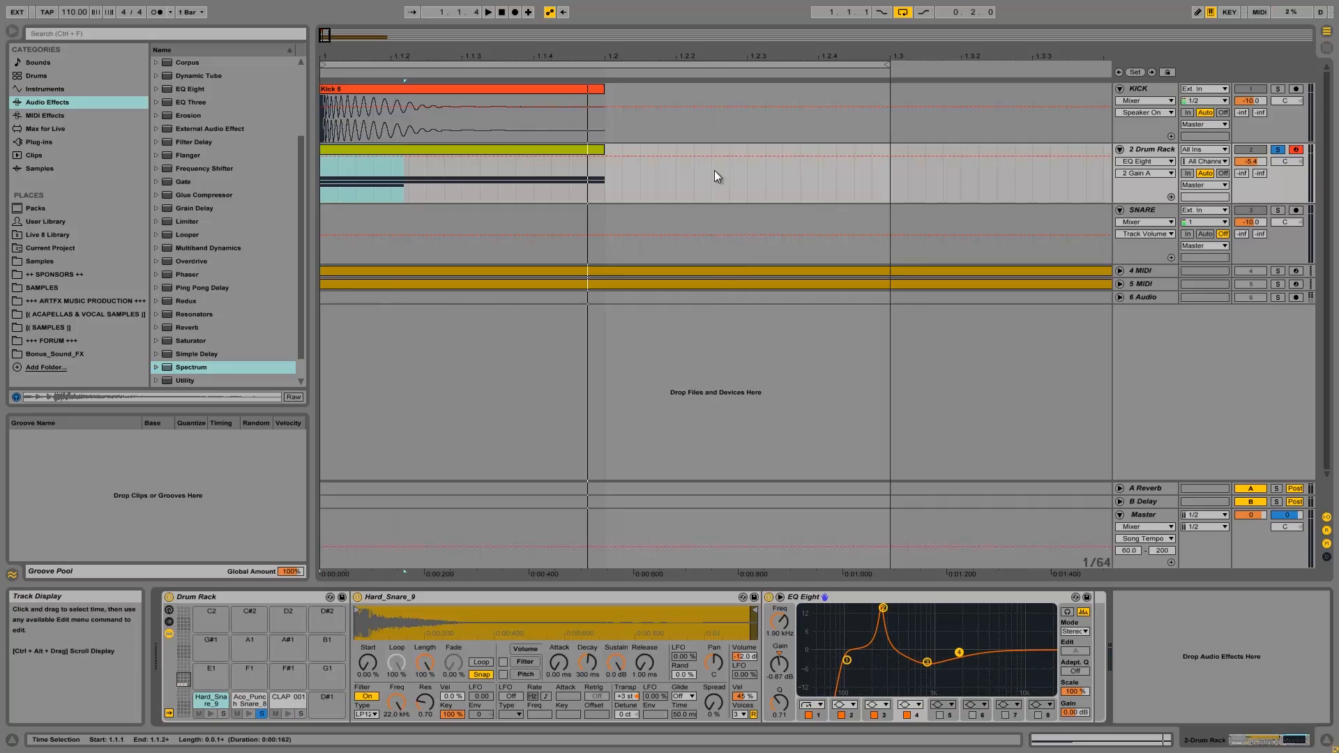
click(547, 150)
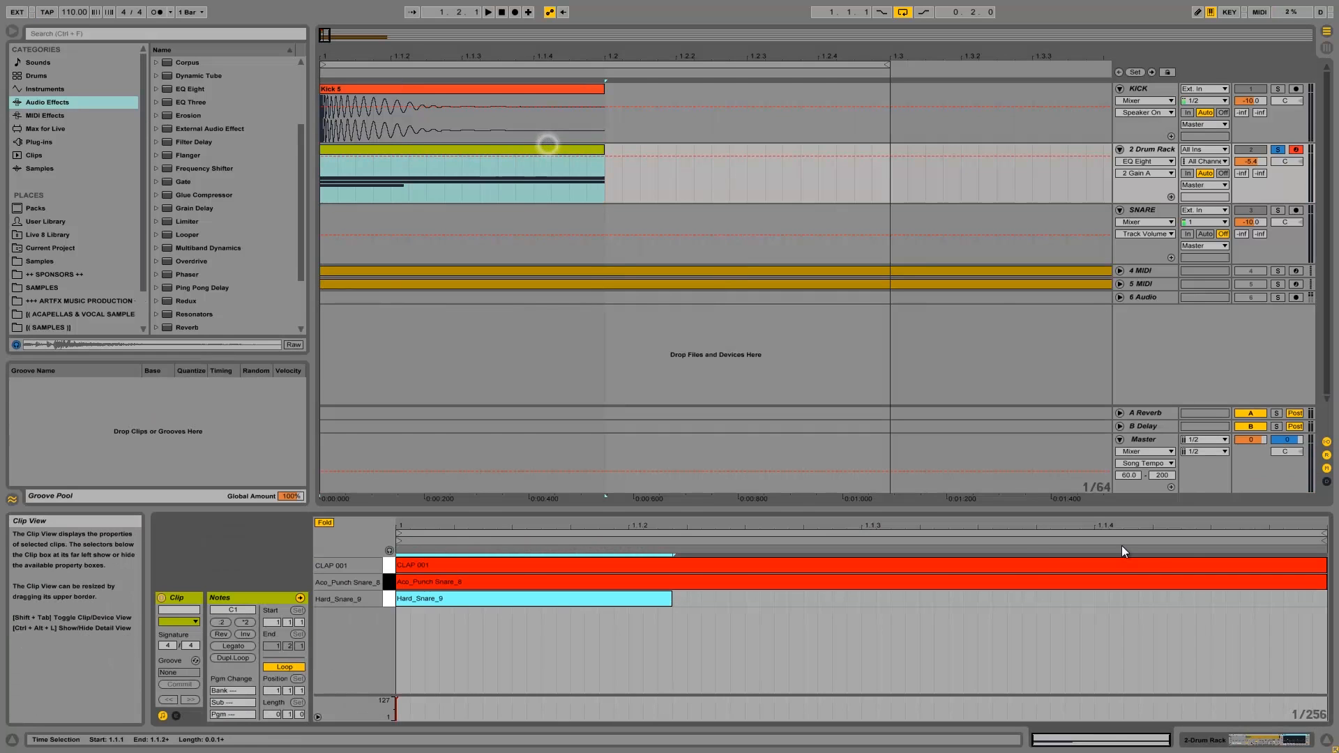
drag(1326, 583, 621, 581)
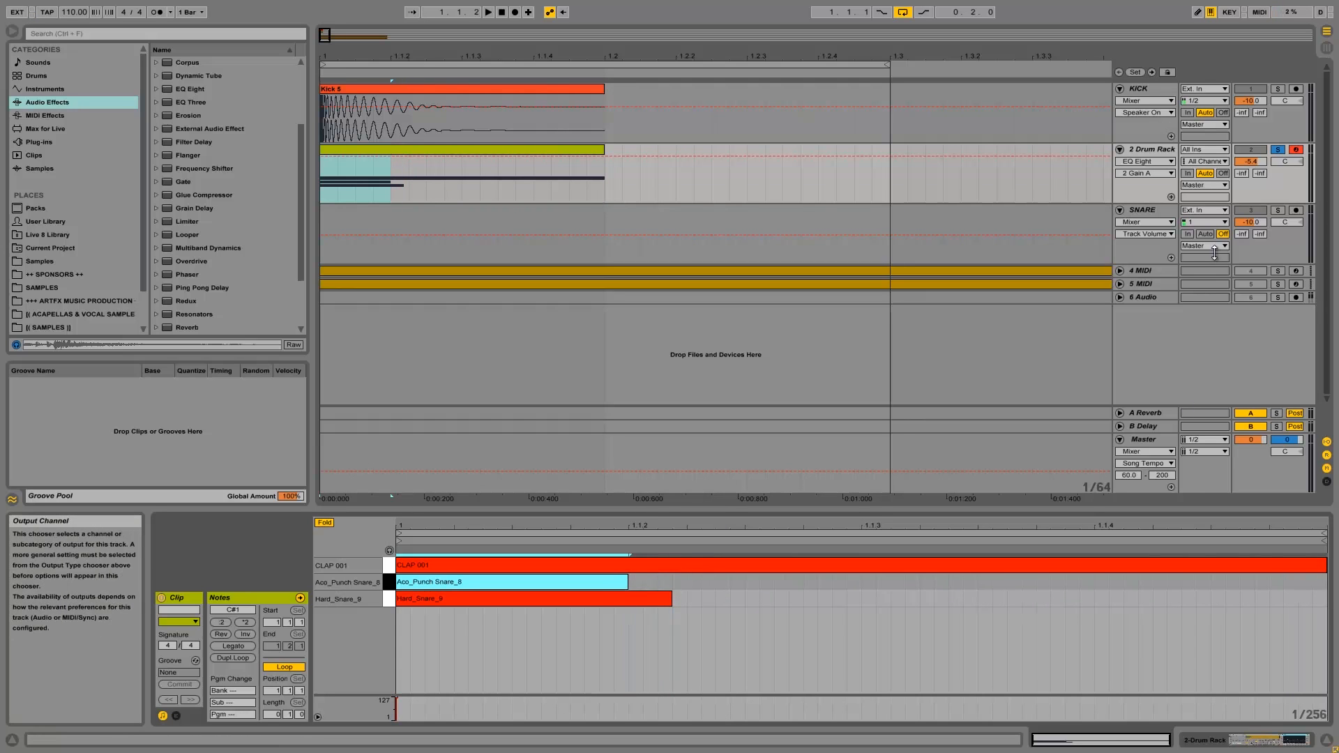
key(space)
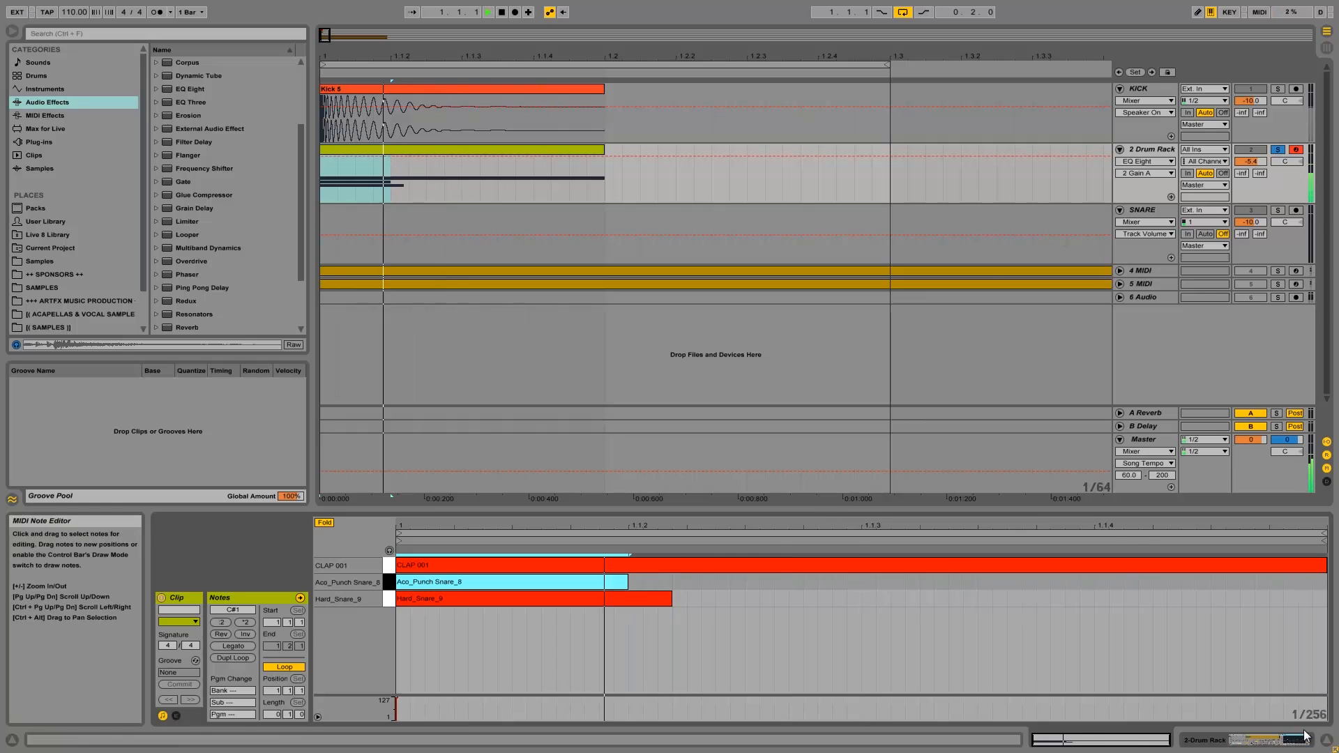
Set Aco_Punch Snare_8's release to 145 ms and audition transpositions up to +4 st, settling on +2 st.
key(space)
key(shift+Tab)
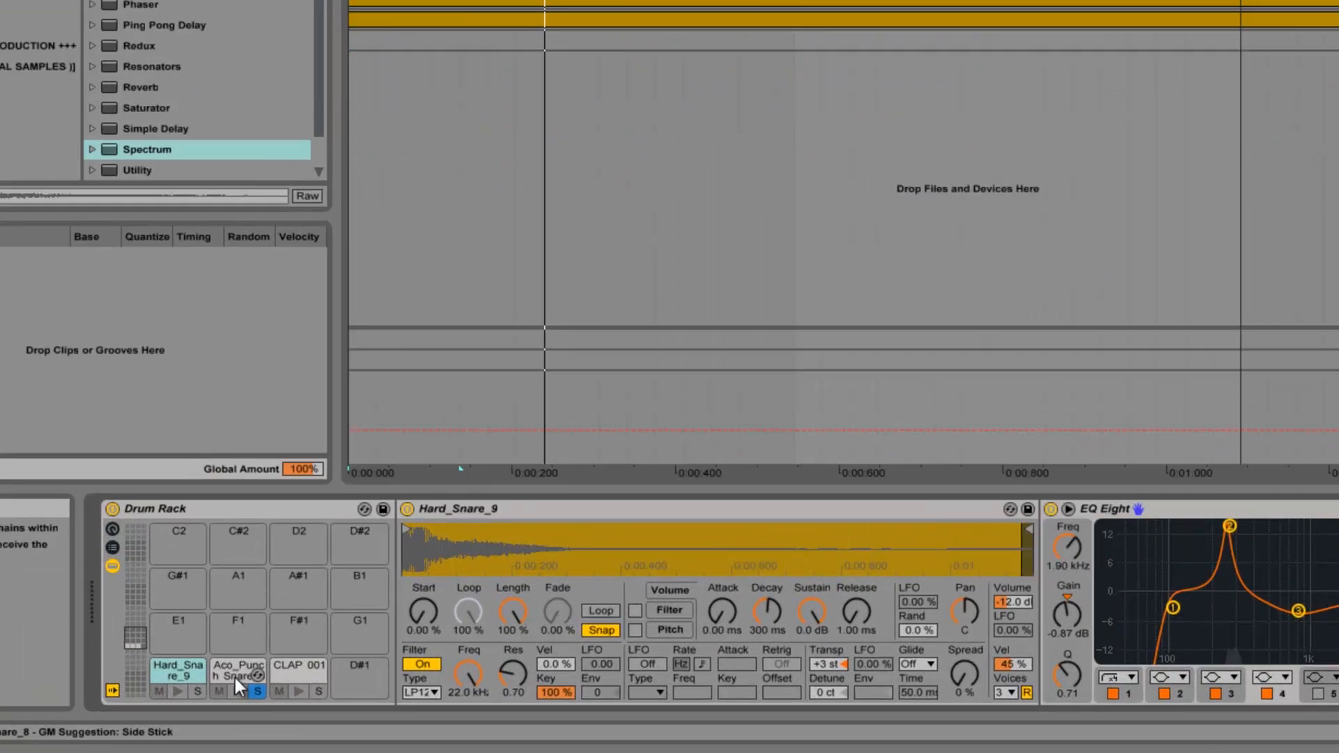
click(236, 678)
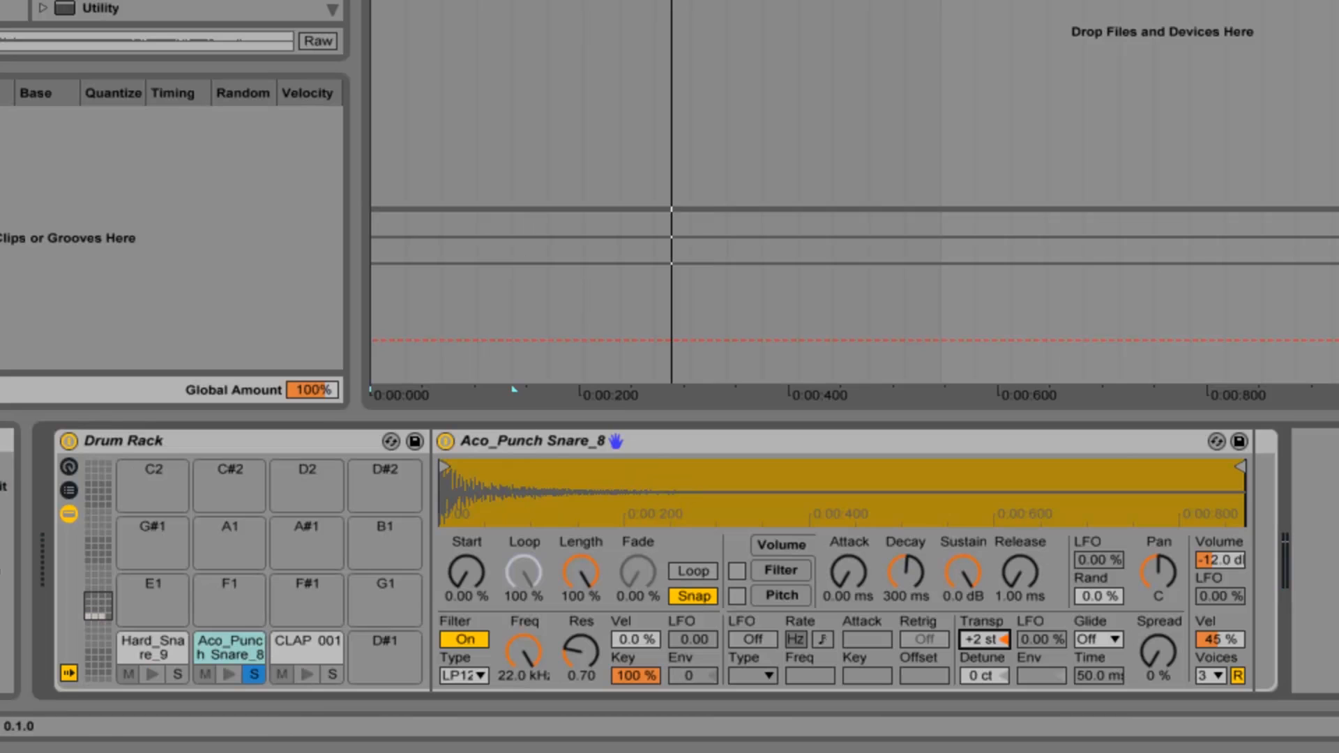
drag(1016, 586, 1016, 583)
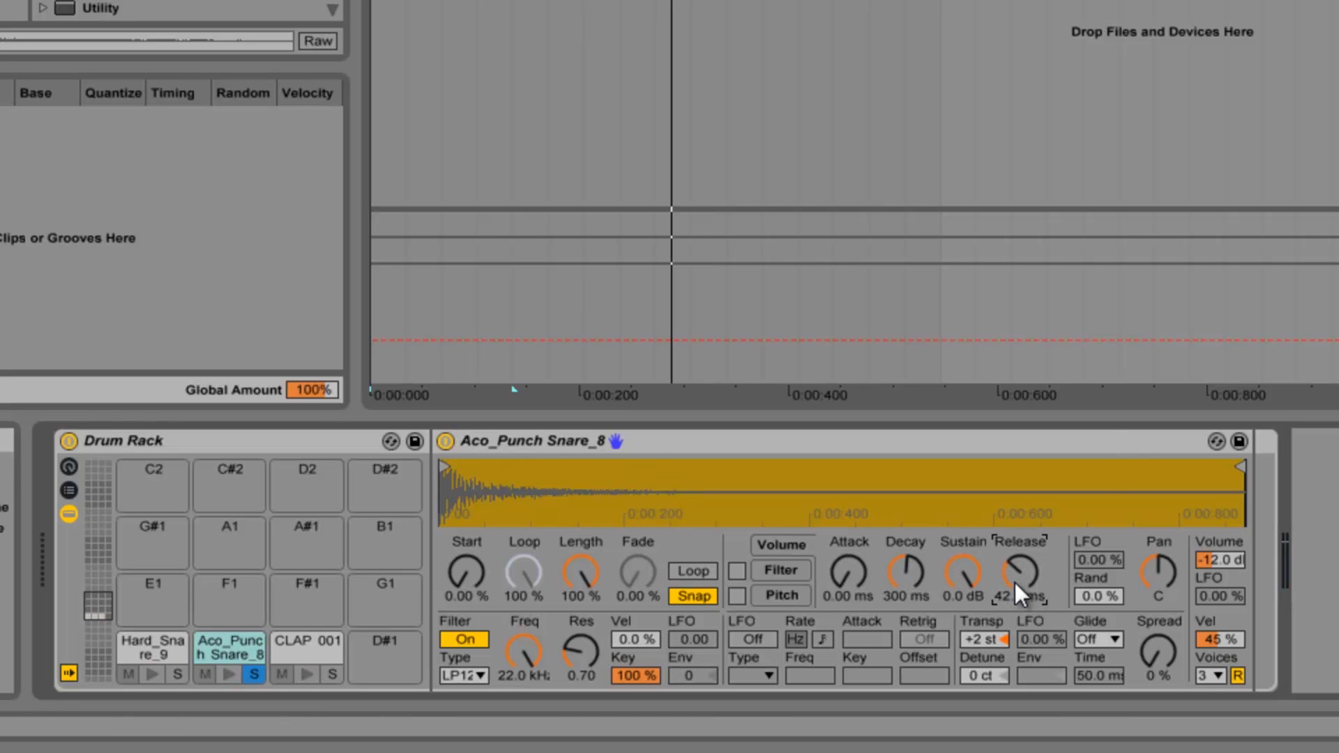
drag(1015, 583, 1015, 588)
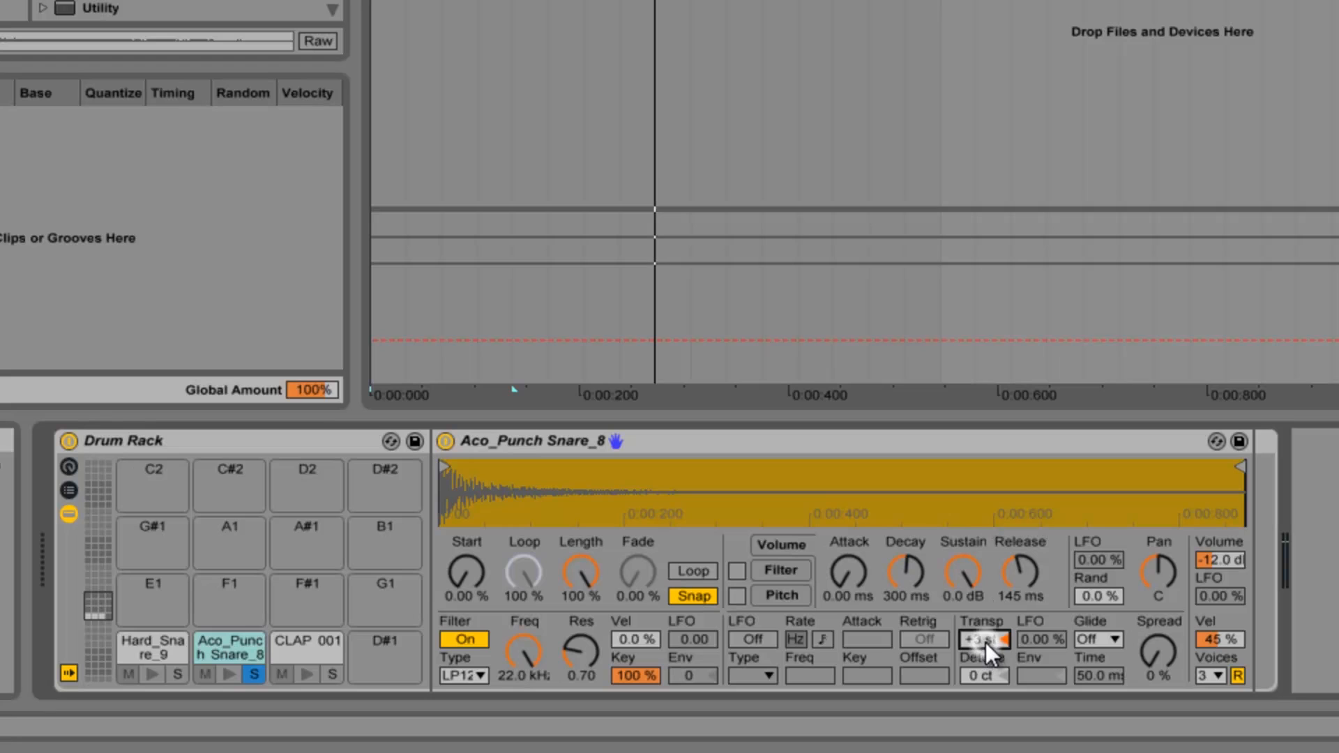
key(Up)
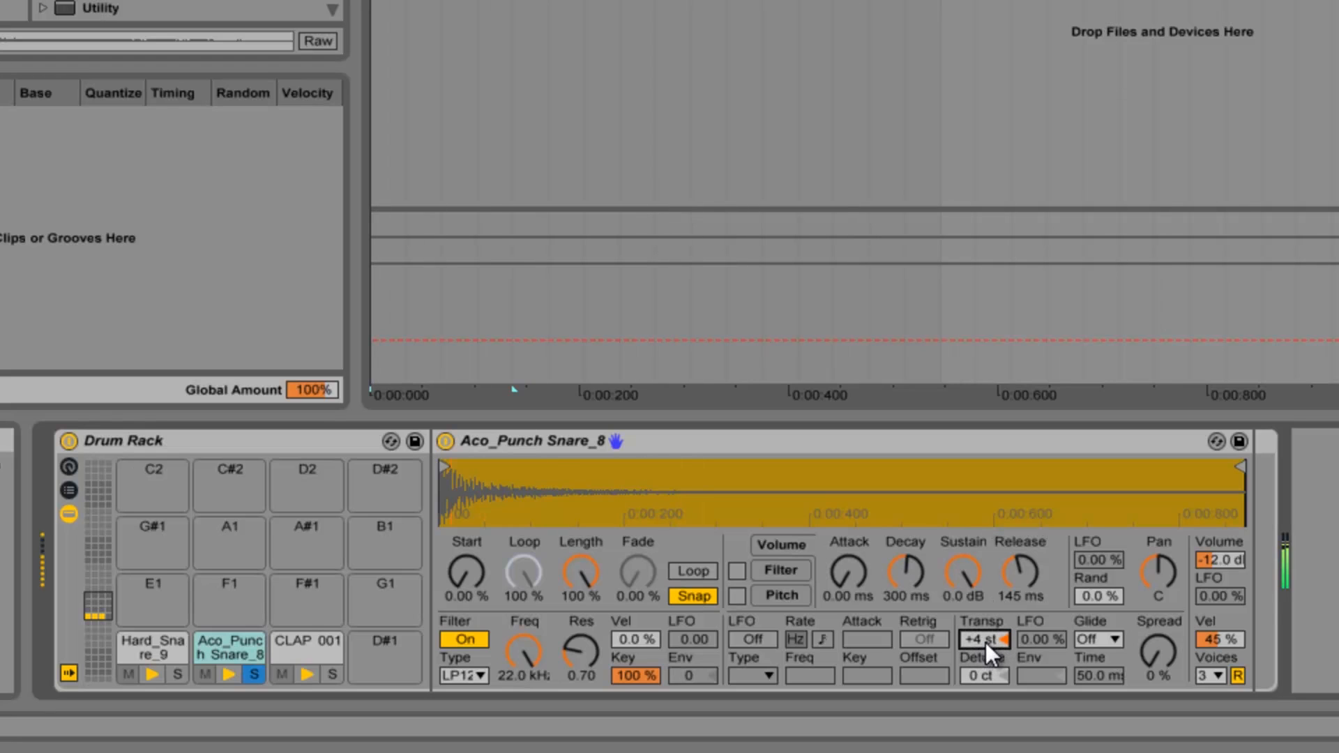
drag(985, 642, 986, 646)
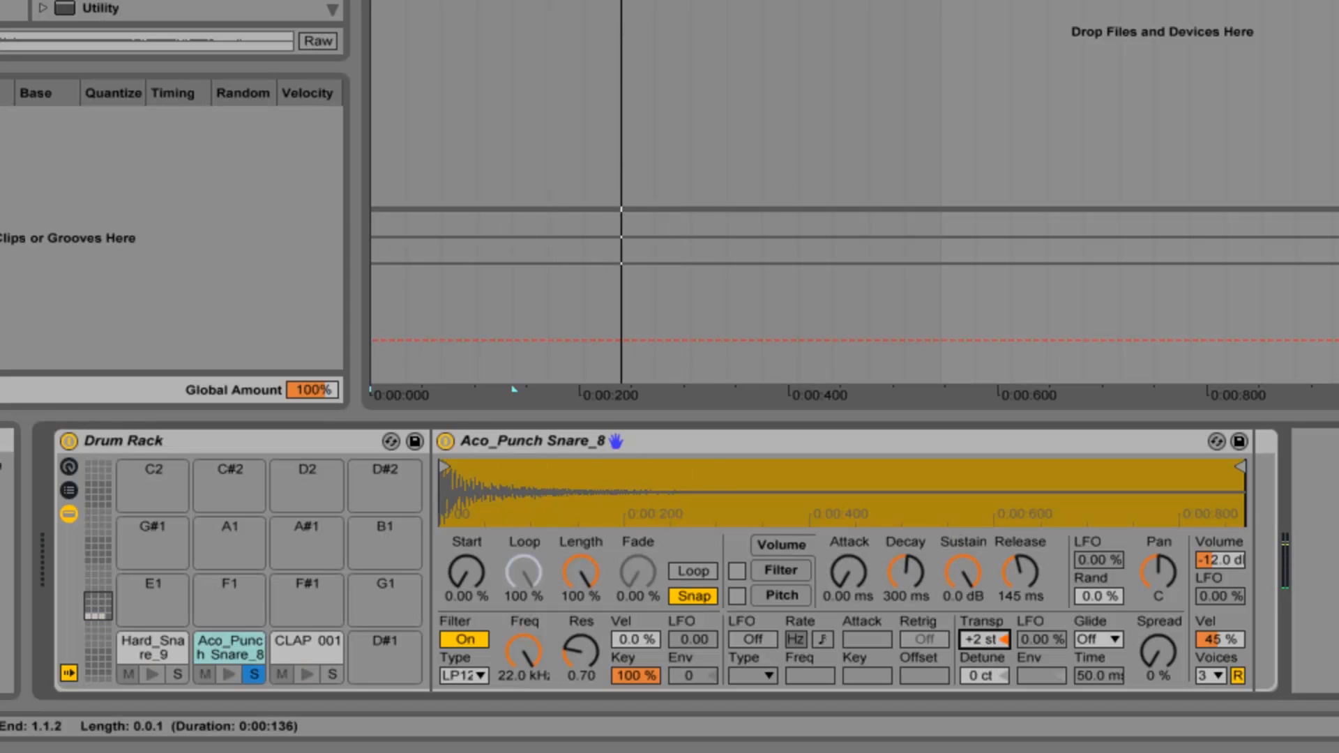
Lengthen the Aco_Punch Snare_8 note in the Drum Rack clip to end slightly past 1.1.2.
key(shift+Tab)
drag(985, 414, 1105, 412)
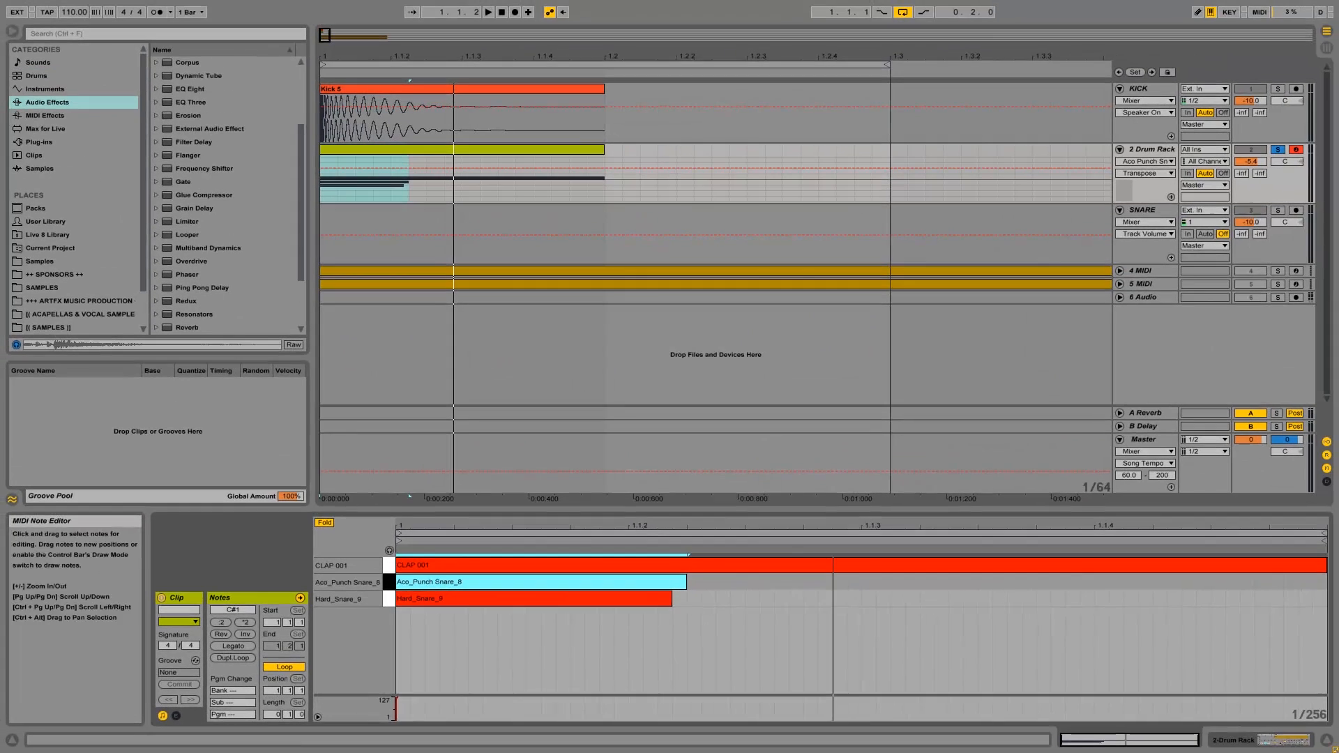
key(shift+Tab)
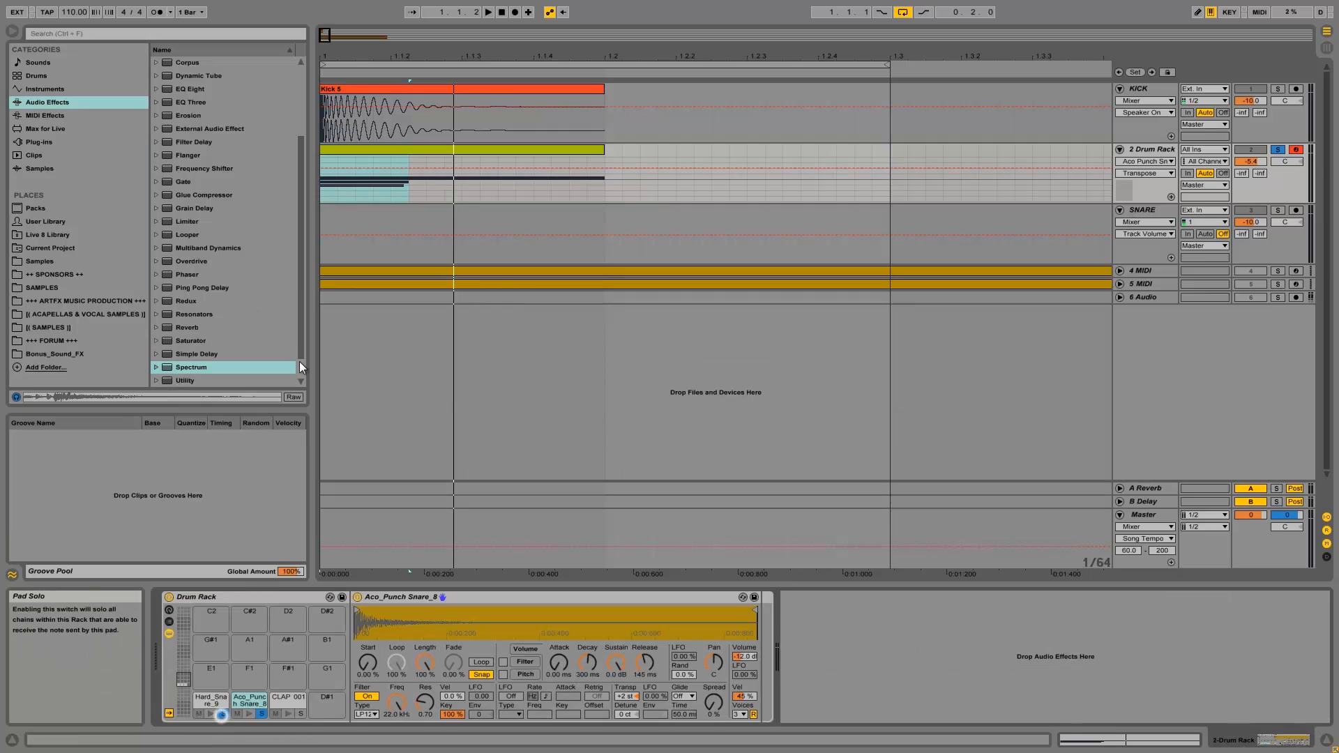
Solo Hard_Snare_9 together with Aco_Punch Snare_8 and play the layer, comparing it with the Aco_Punch solo off and on.
click(222, 714)
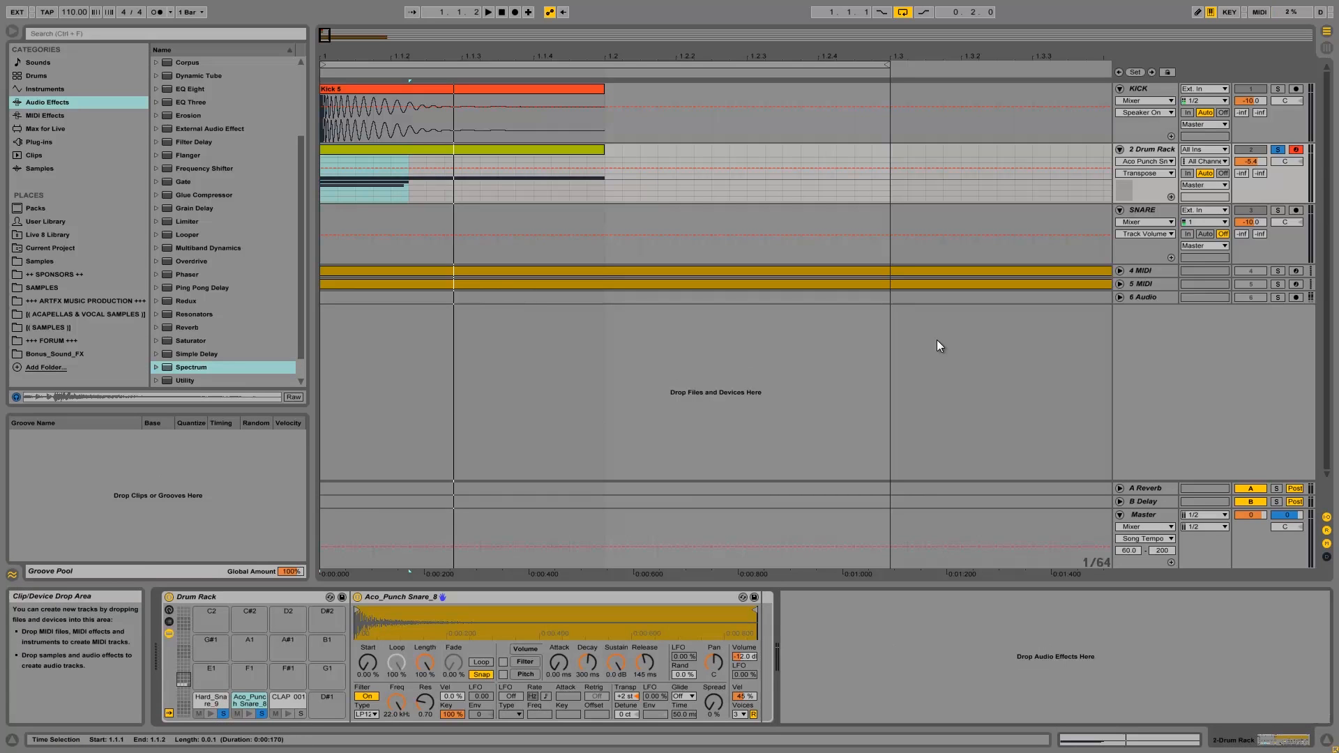
key(space)
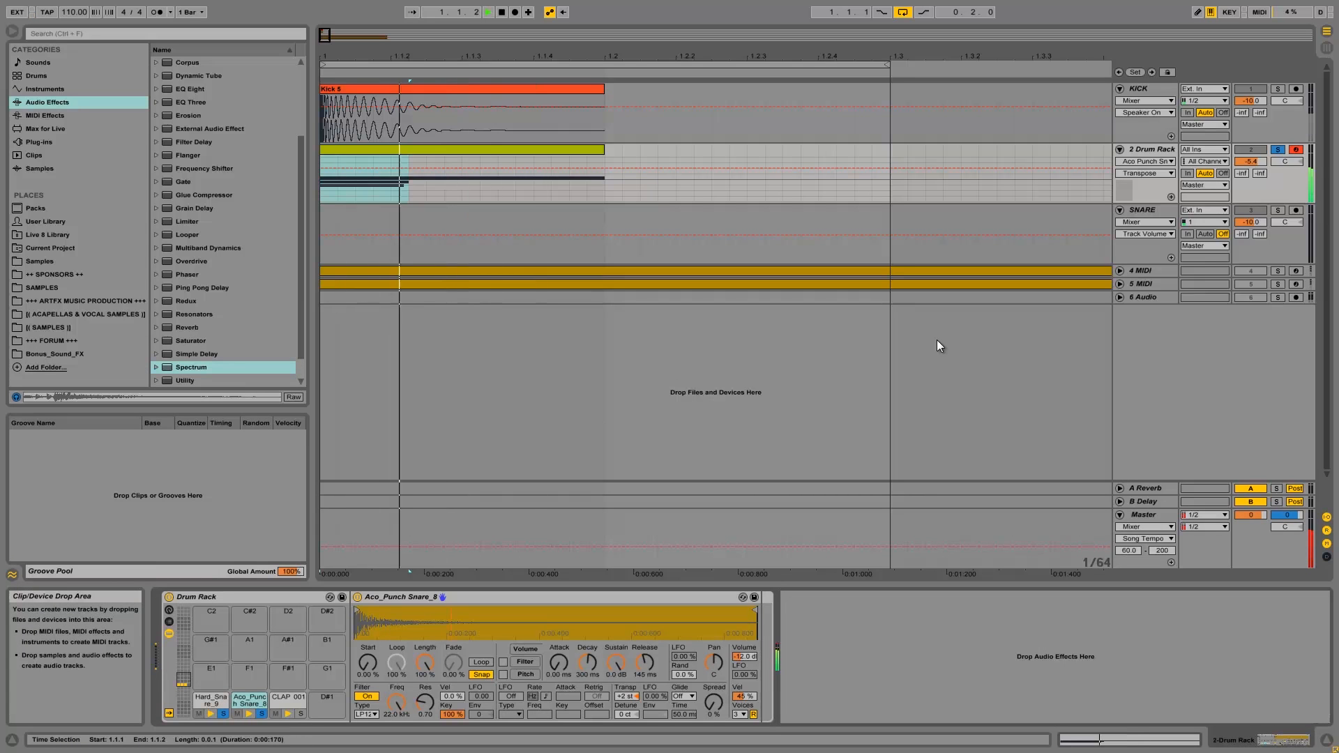
key(space)
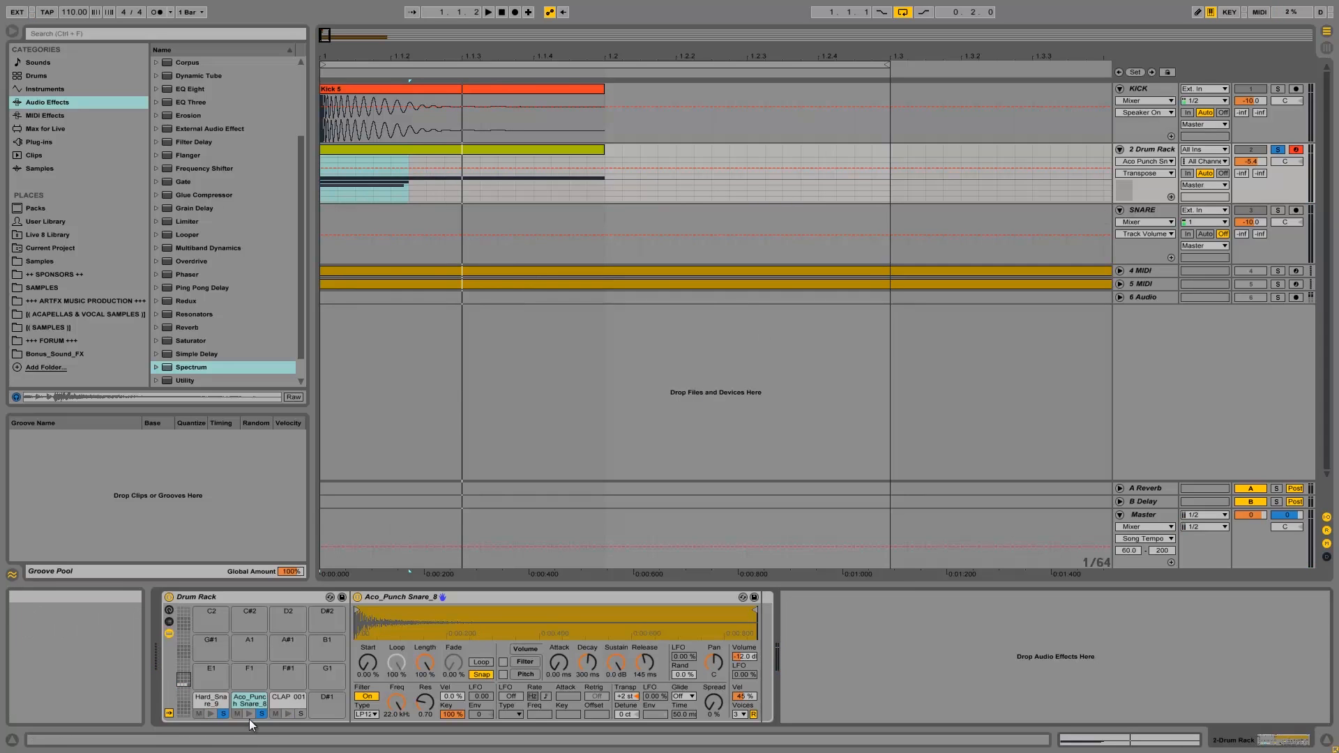
key(space)
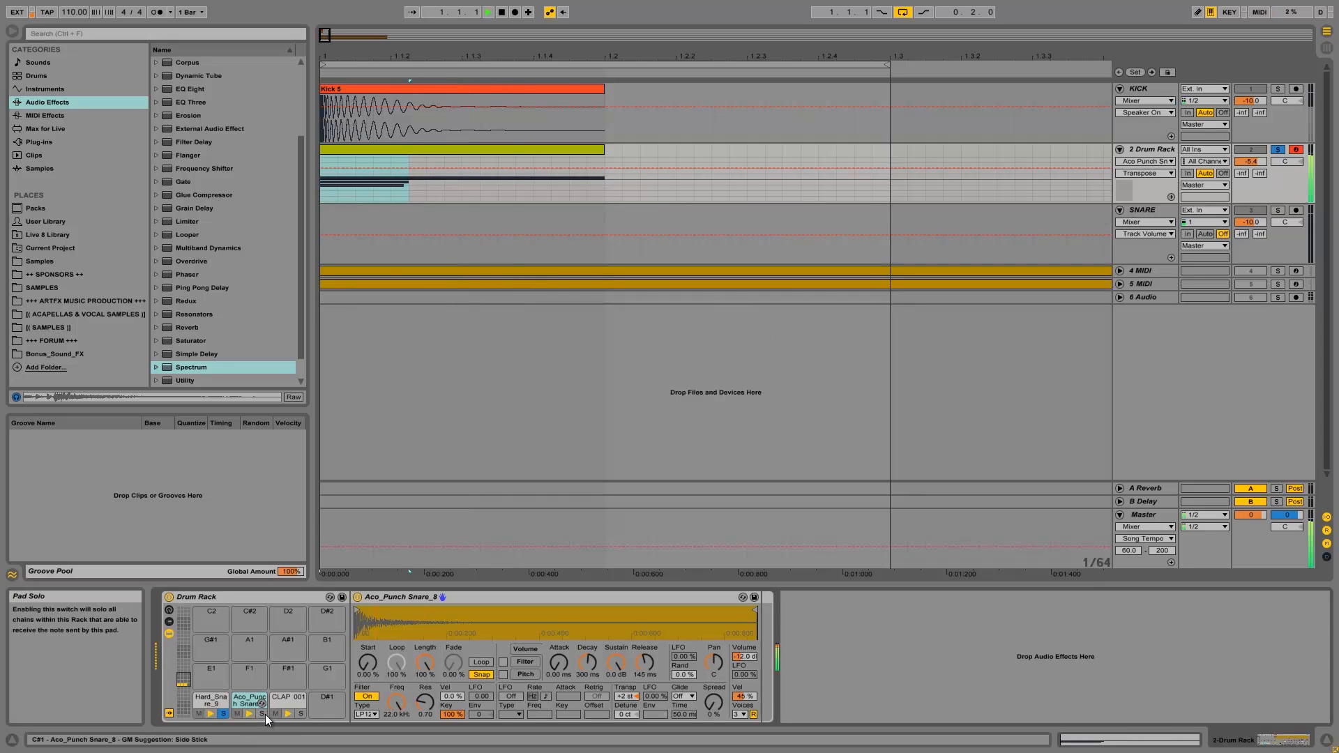
key(space)
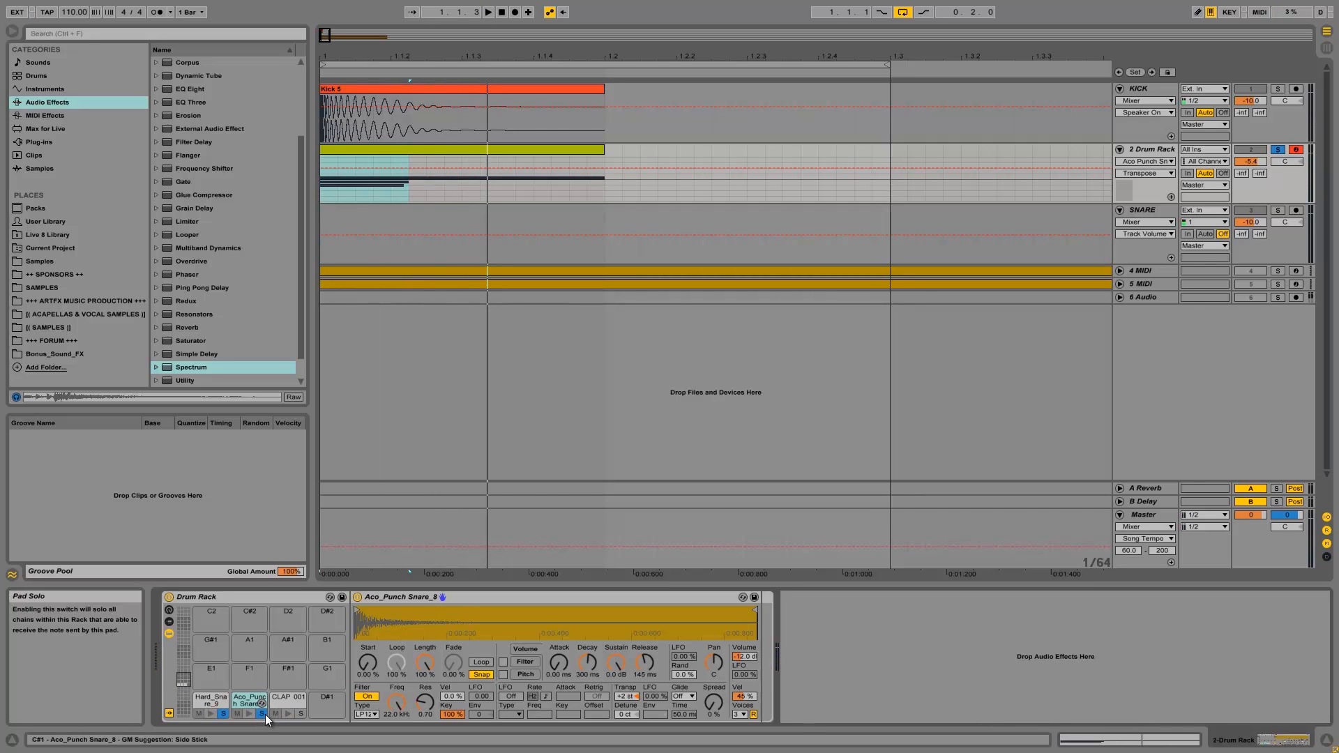
key(space)
key(space)
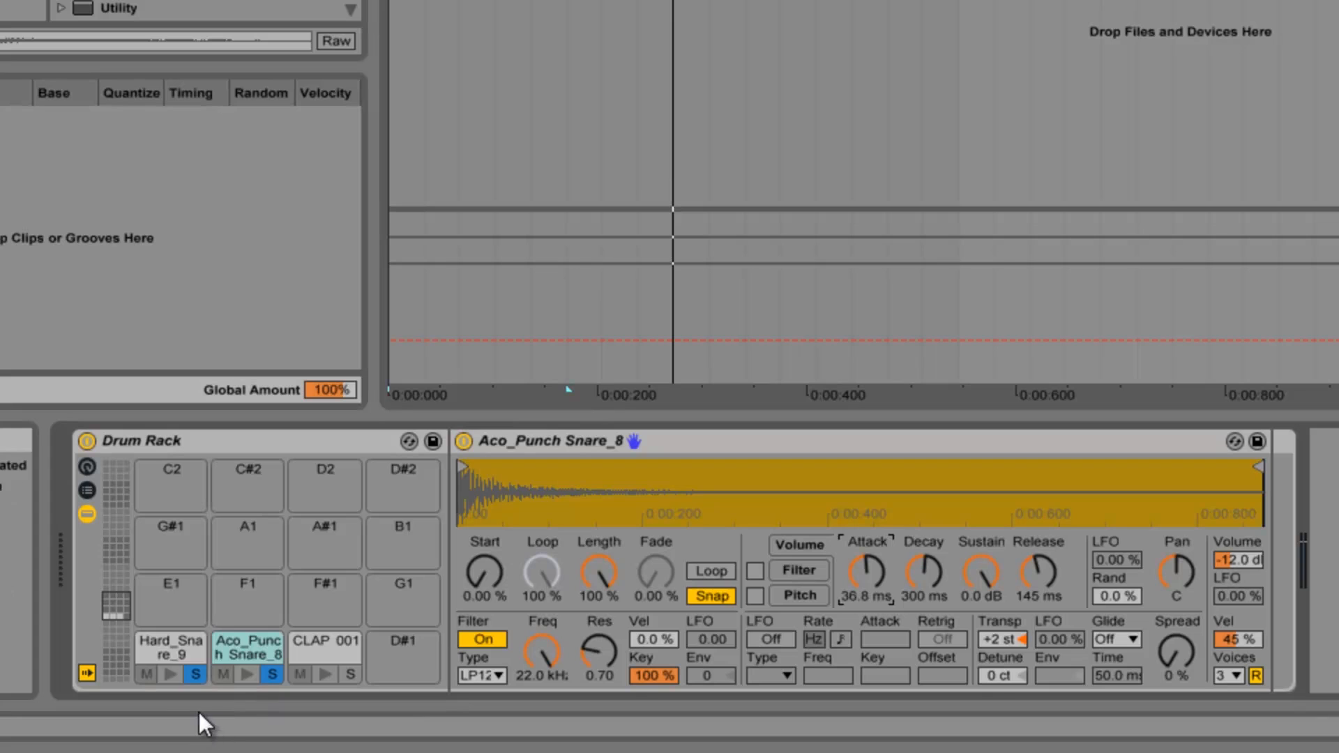
Unsolo Hard_Snare_9 while setting Aco_Punch Snare_8's attack to 12.7 ms, and solo both snare pads again.
click(194, 674)
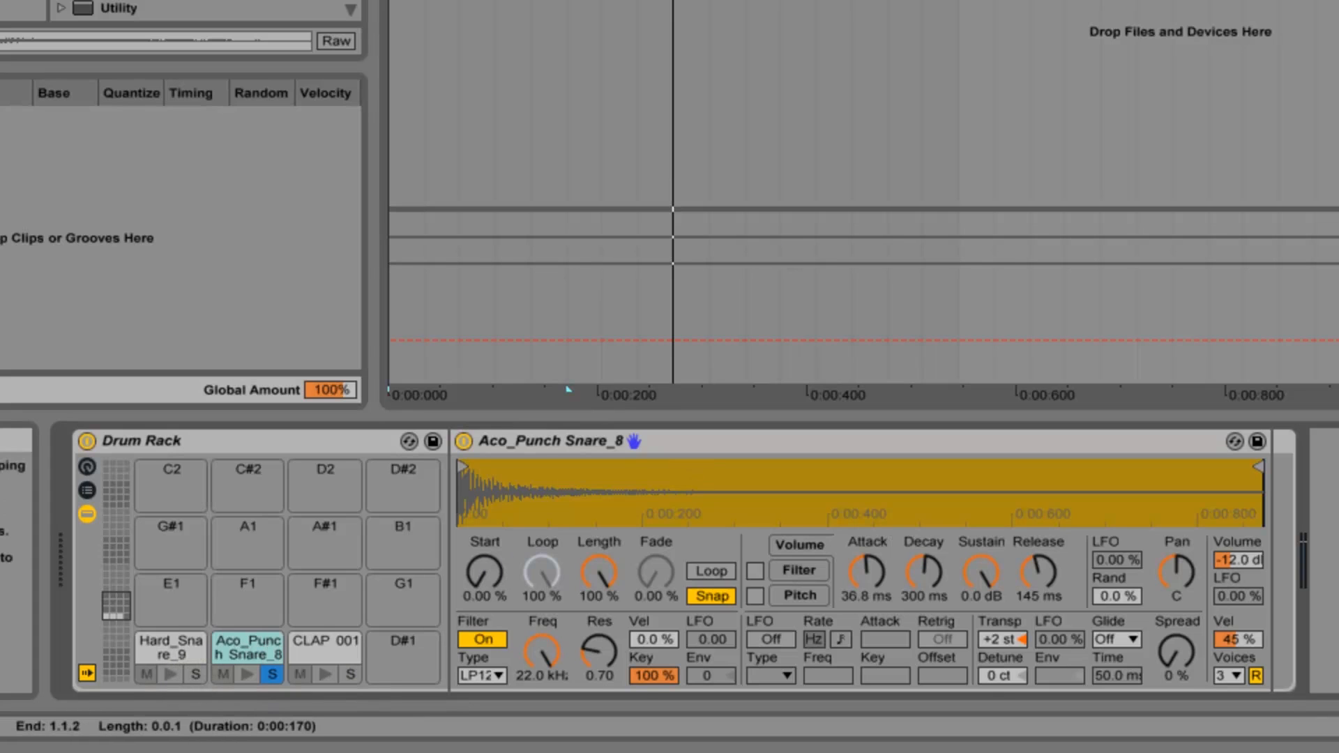
click(857, 571)
drag(857, 572, 857, 571)
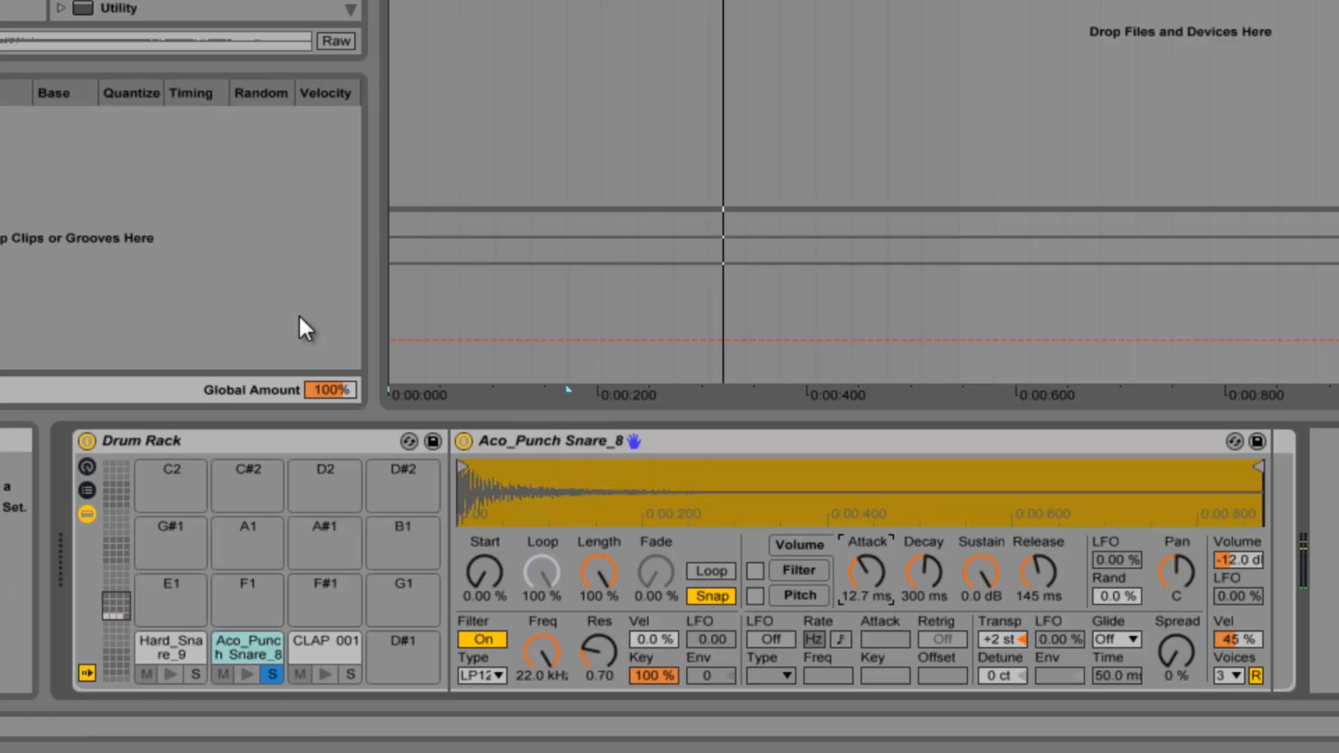
click(196, 674)
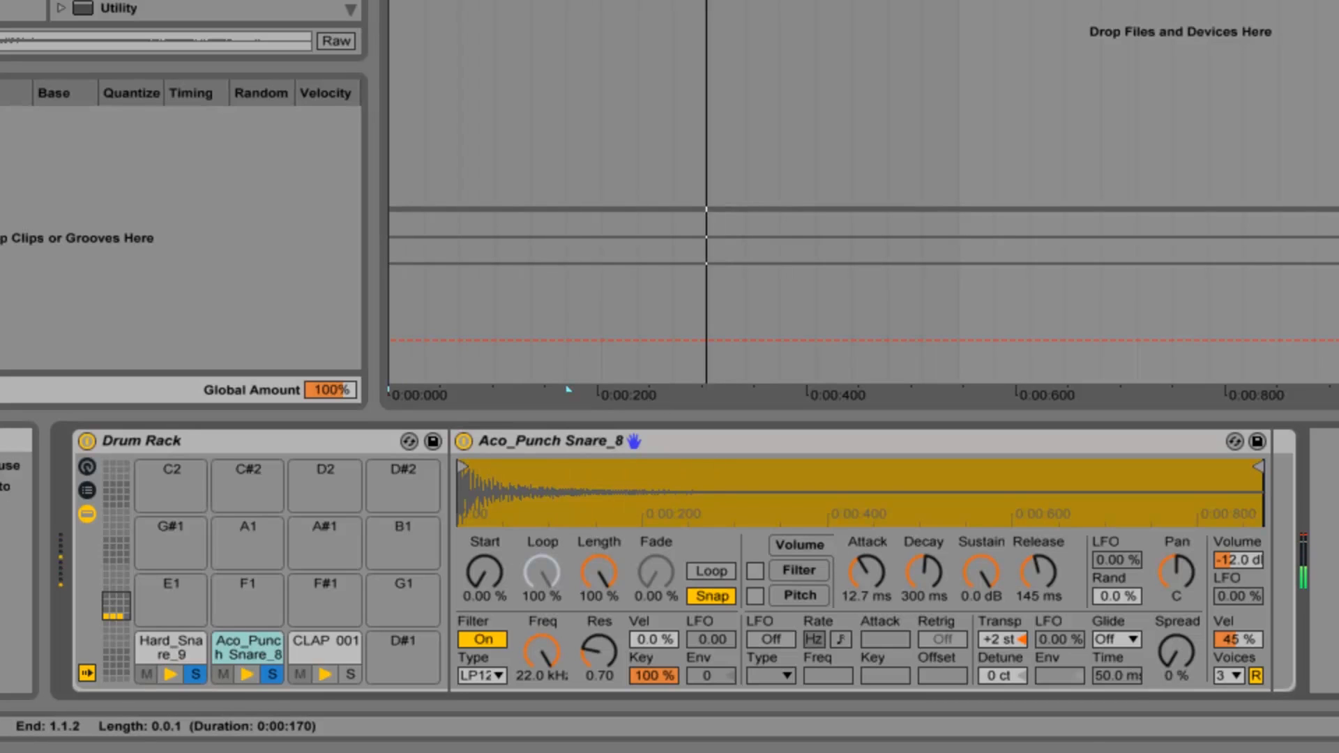
click(369, 480)
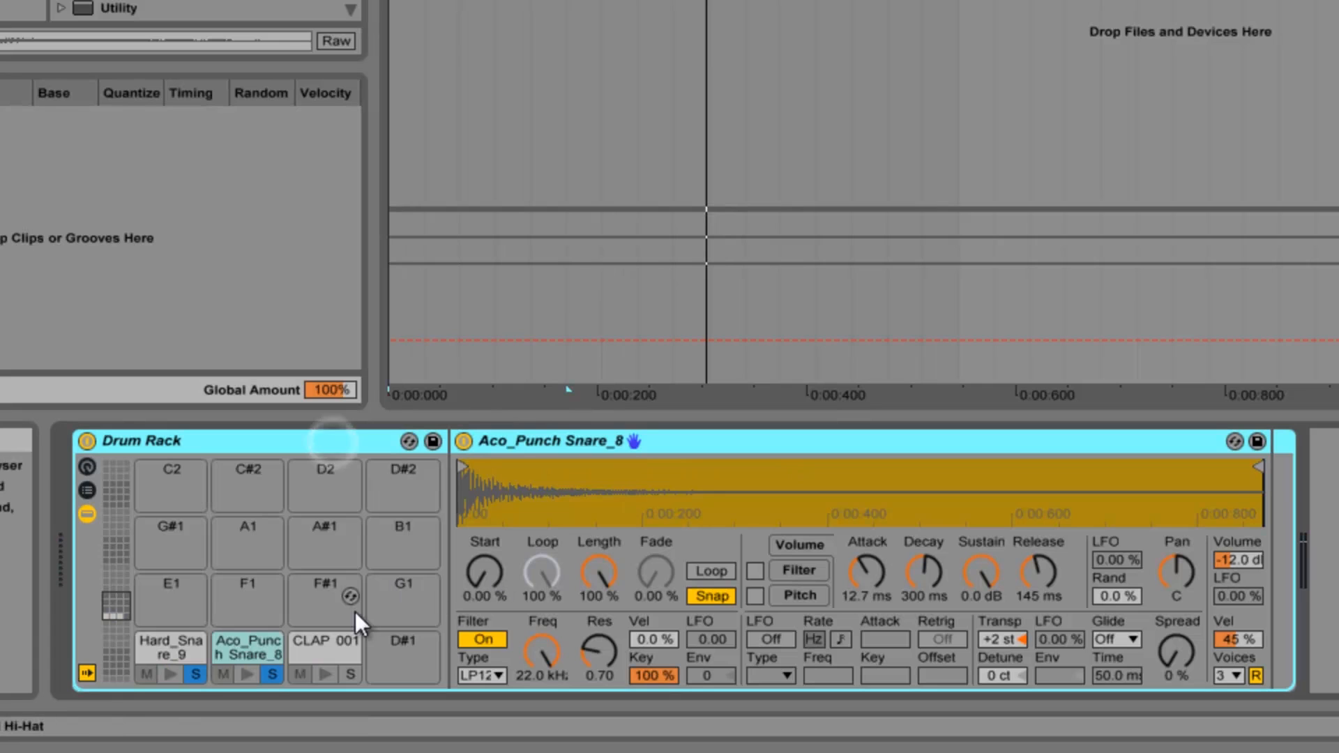
In Hard_Snare_9's EQ Eight, raise band 4 to 2.11 dB at 1.94 kHz and set band 2's gain to 10.2 dB.
click(176, 649)
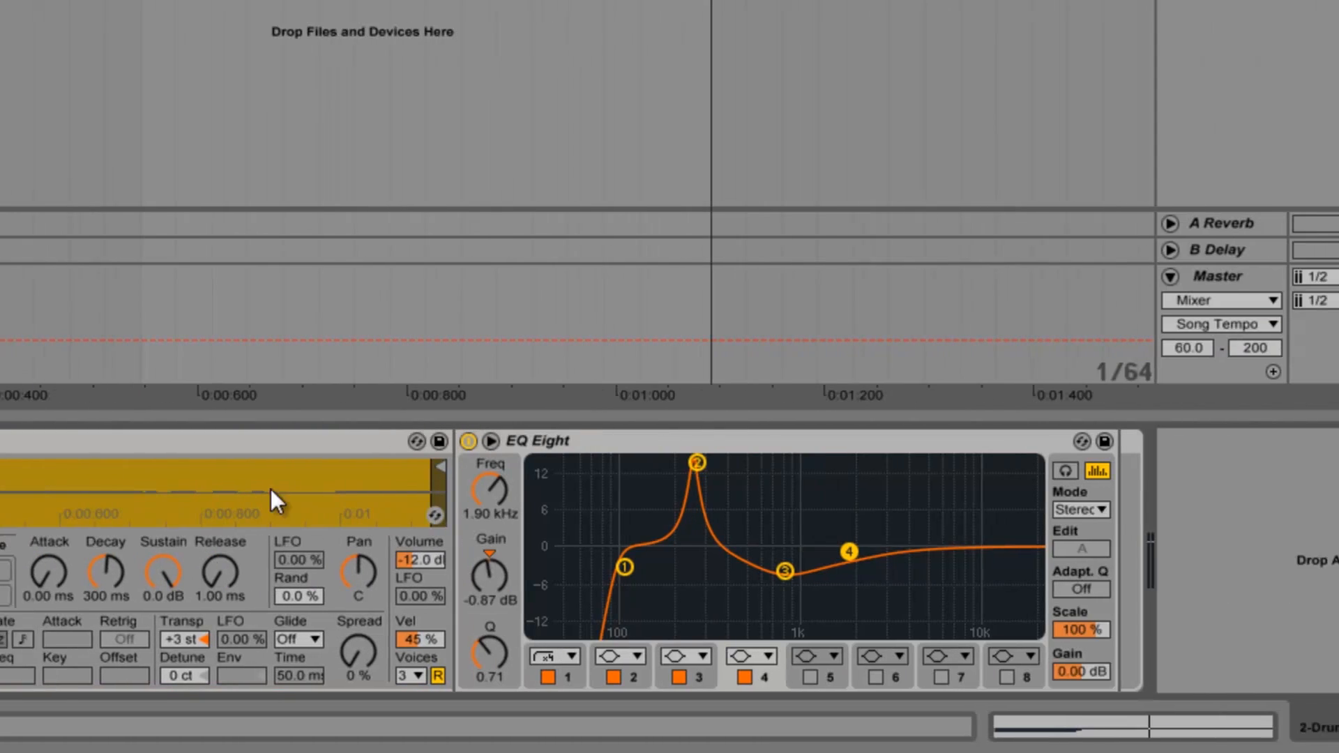
drag(801, 552, 803, 539)
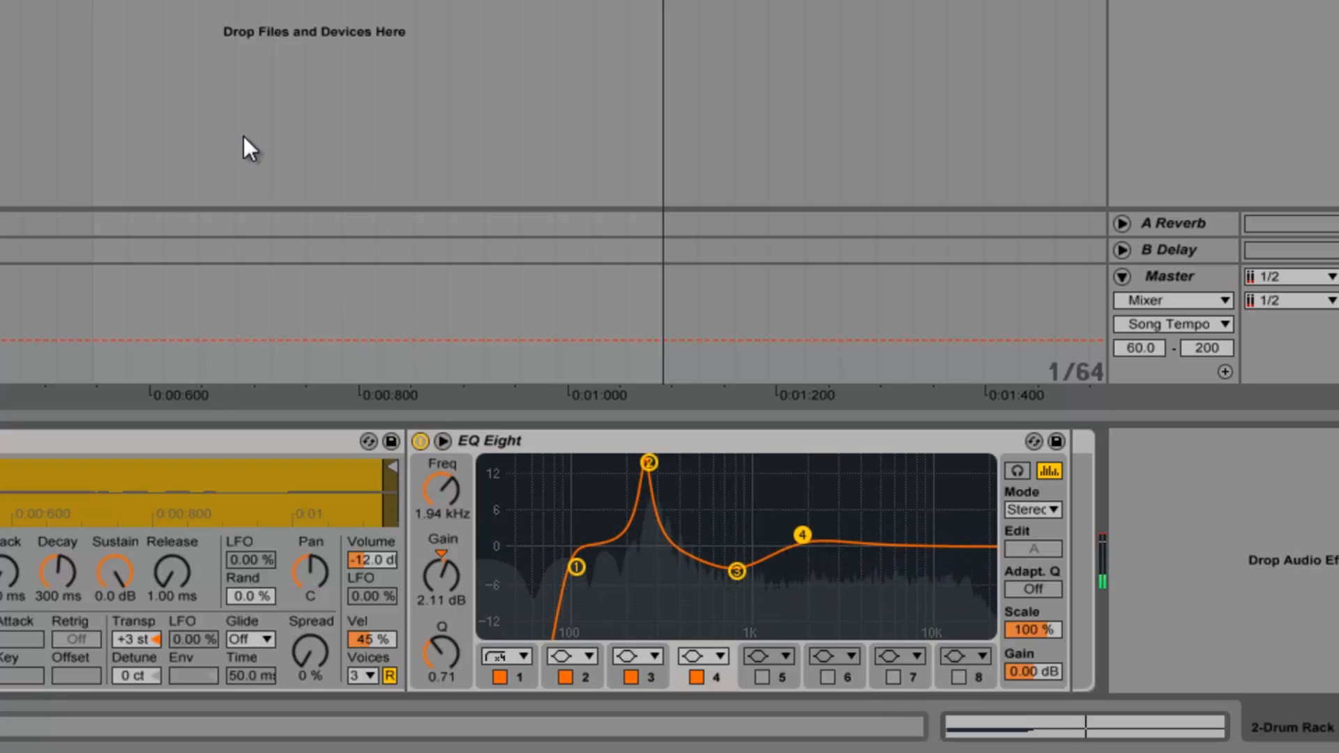
click(525, 672)
click(592, 675)
drag(454, 579, 459, 580)
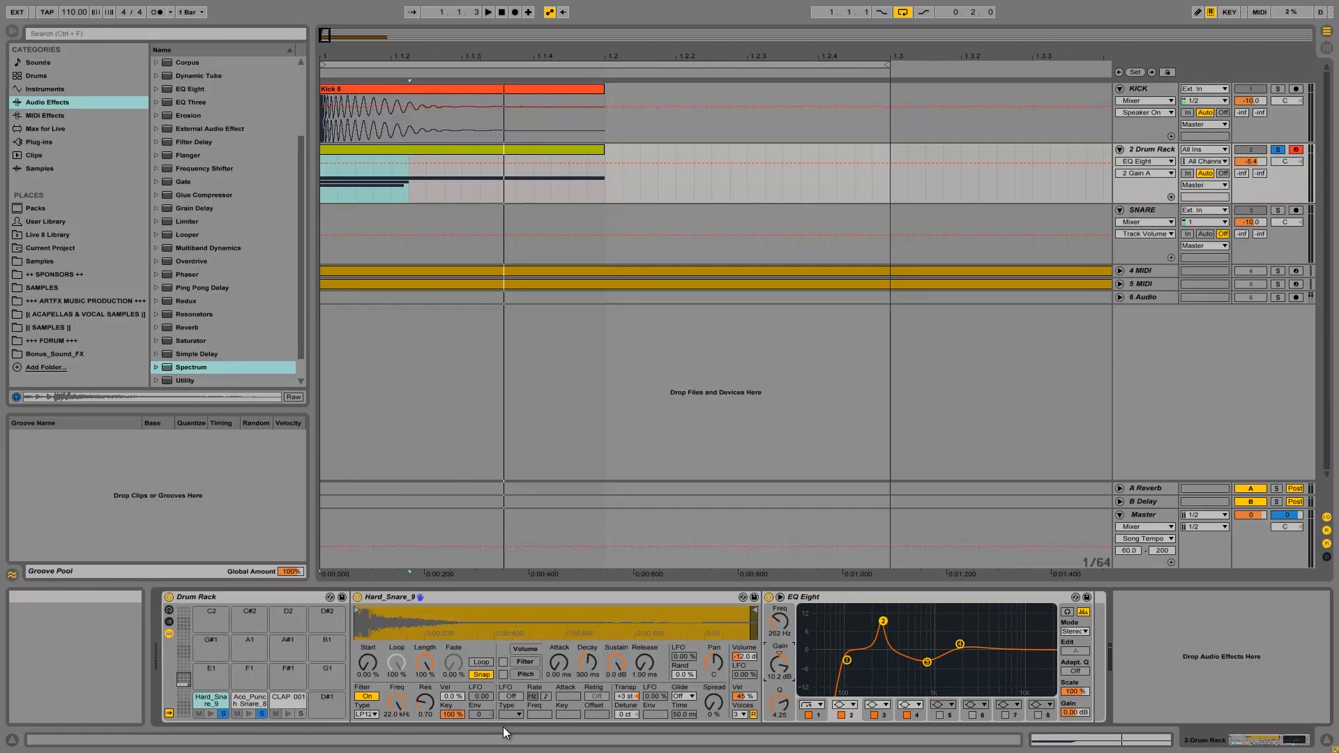
Solo only the CLAP 001 pad and move its sample start to about 0.03 s, skipping the first small bursts.
click(304, 711)
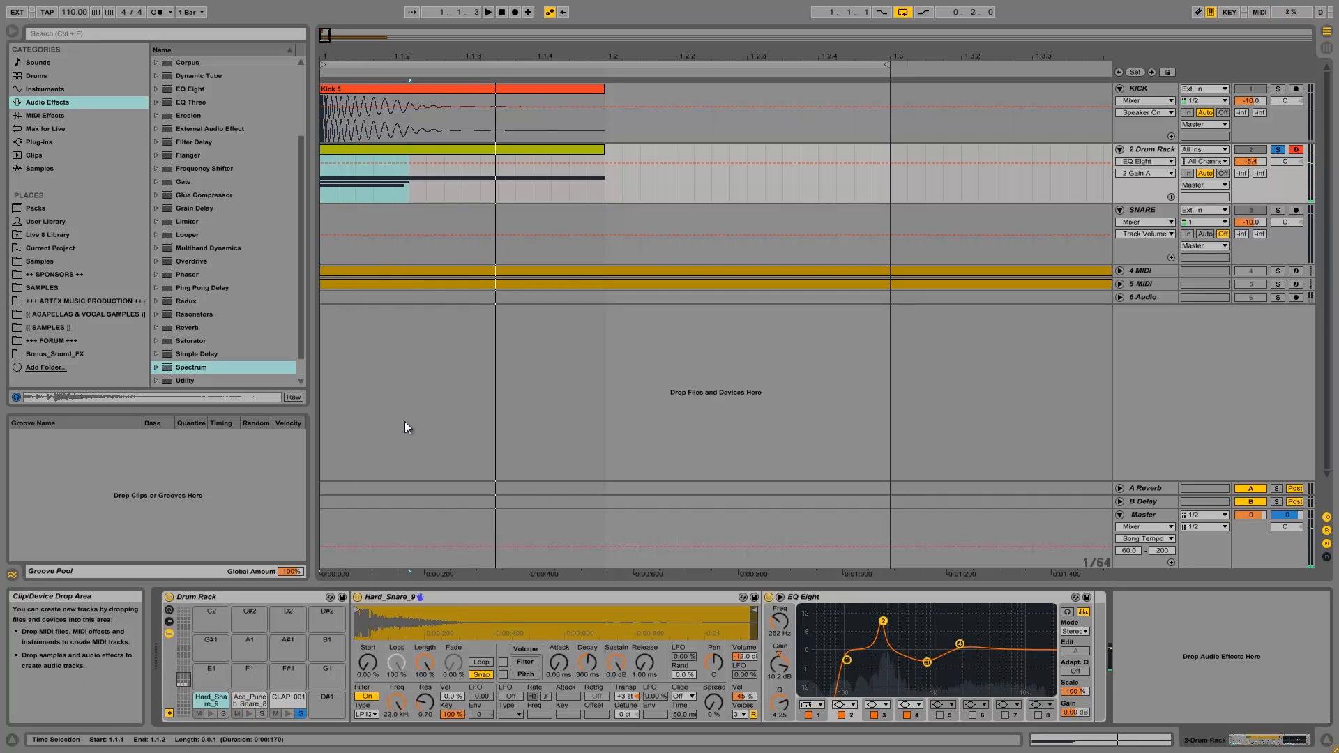
click(289, 698)
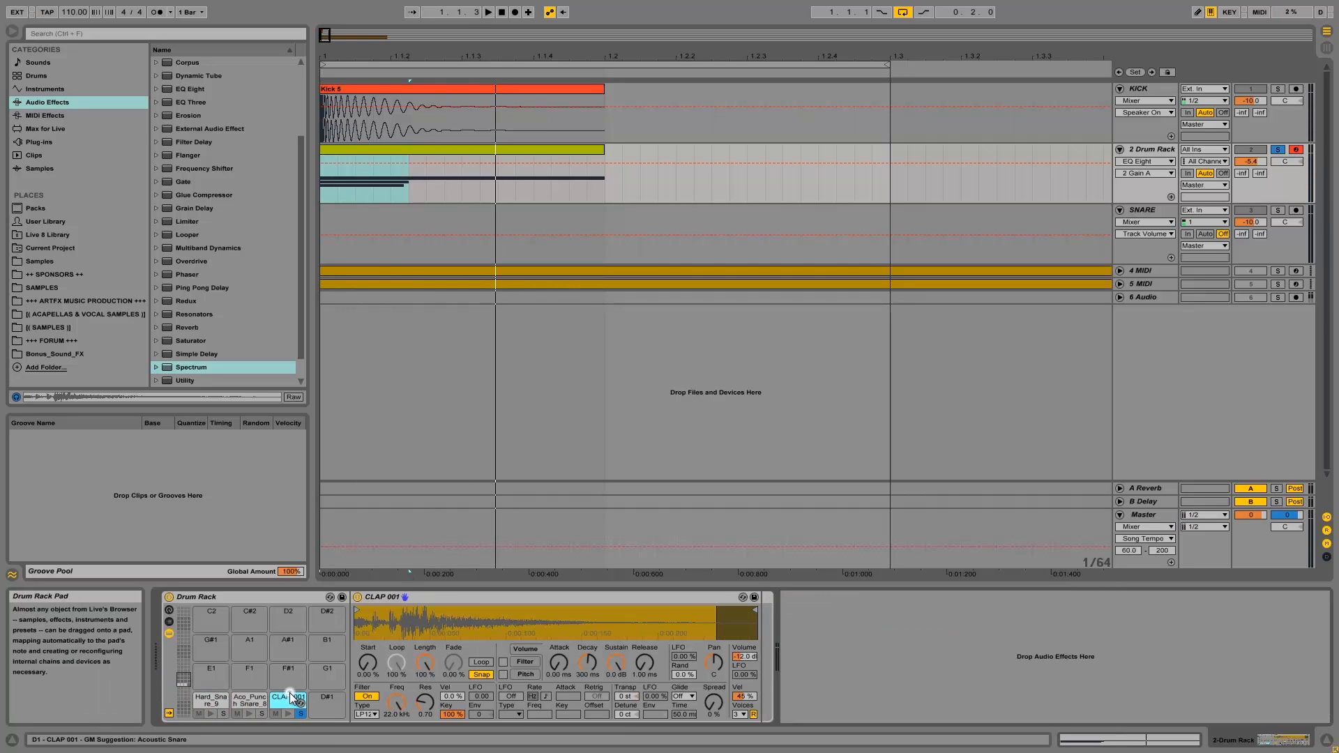
drag(417, 617, 417, 616)
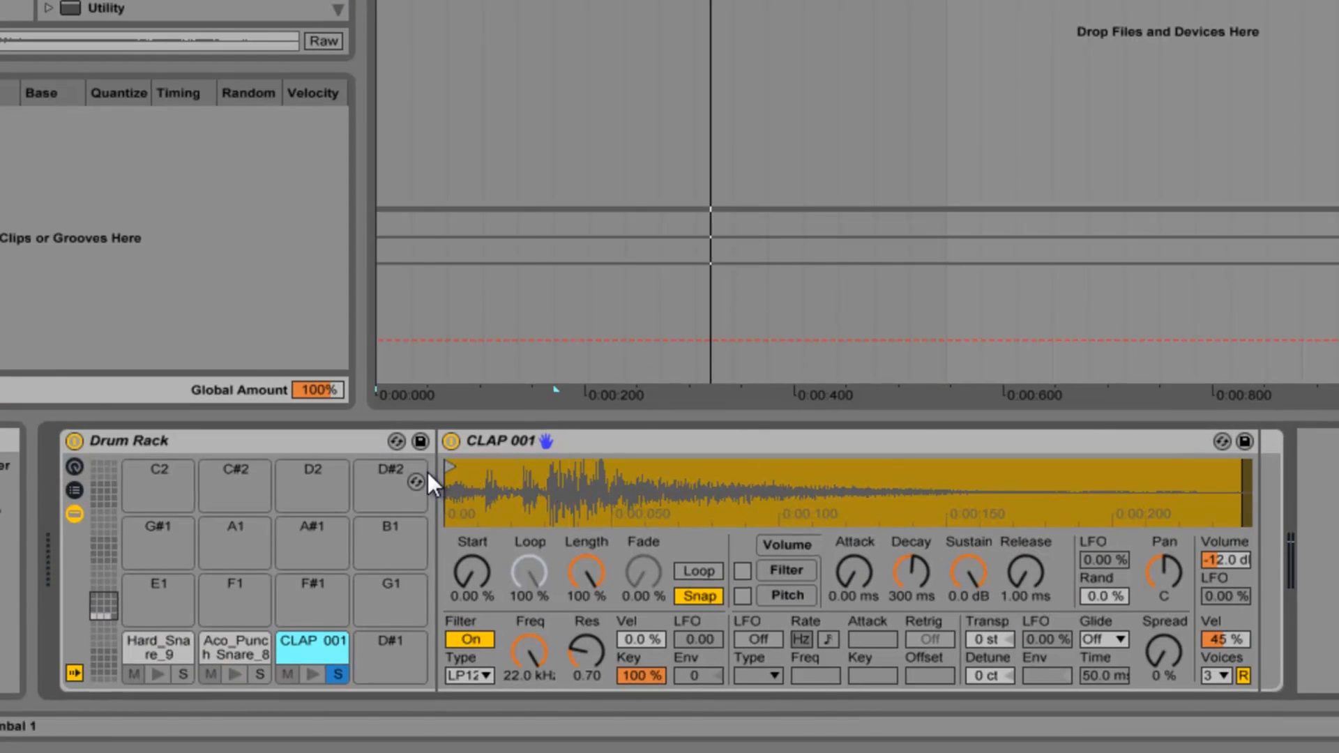
drag(450, 469, 532, 472)
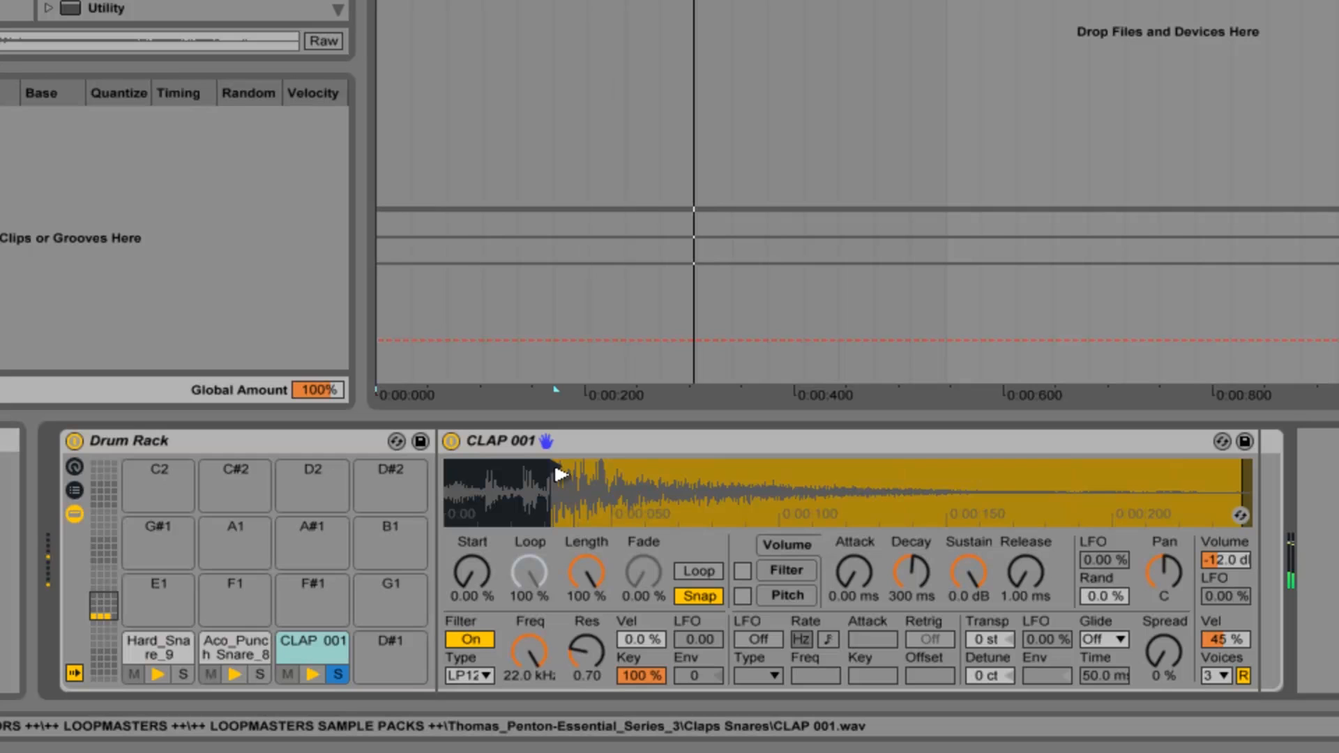
Shorten the CLAP 001 note in the Drum Rack clip to end with the Aco_Punch Snare_8 note, and play it.
double_click(516, 116)
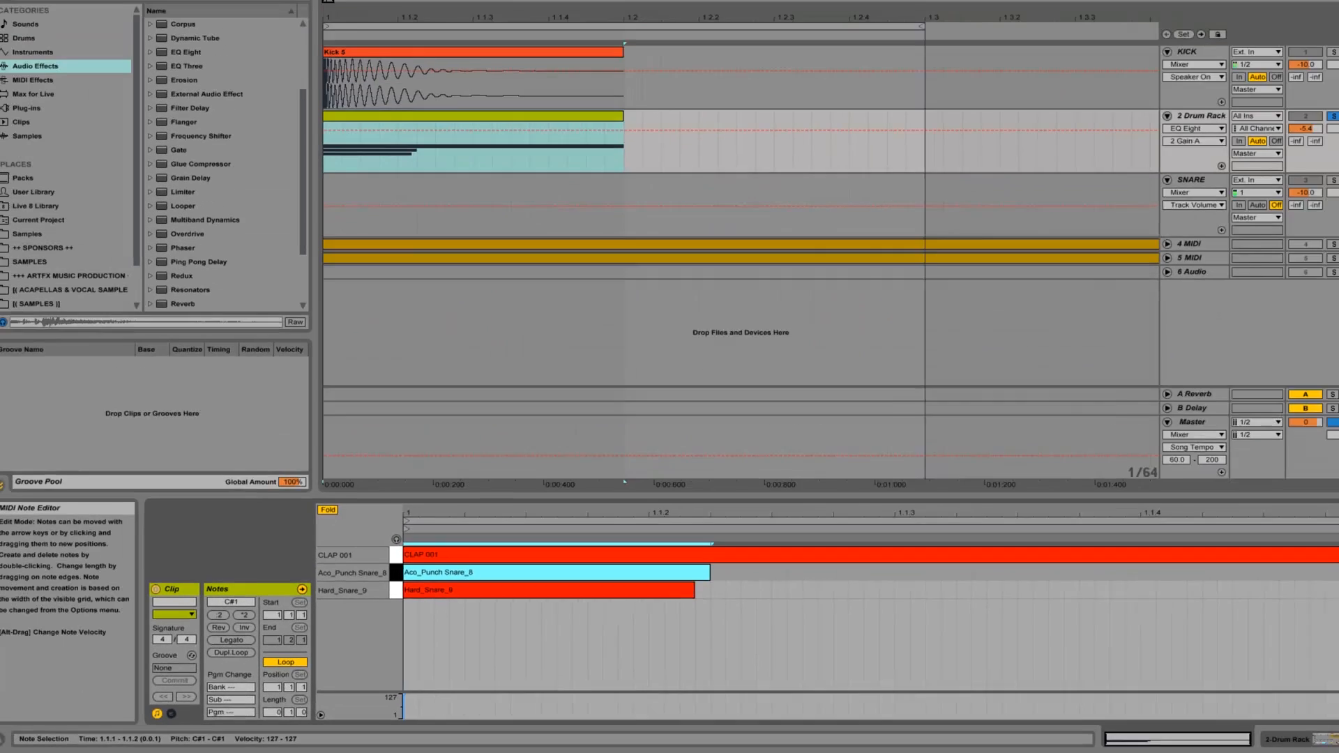
drag(1326, 568, 713, 568)
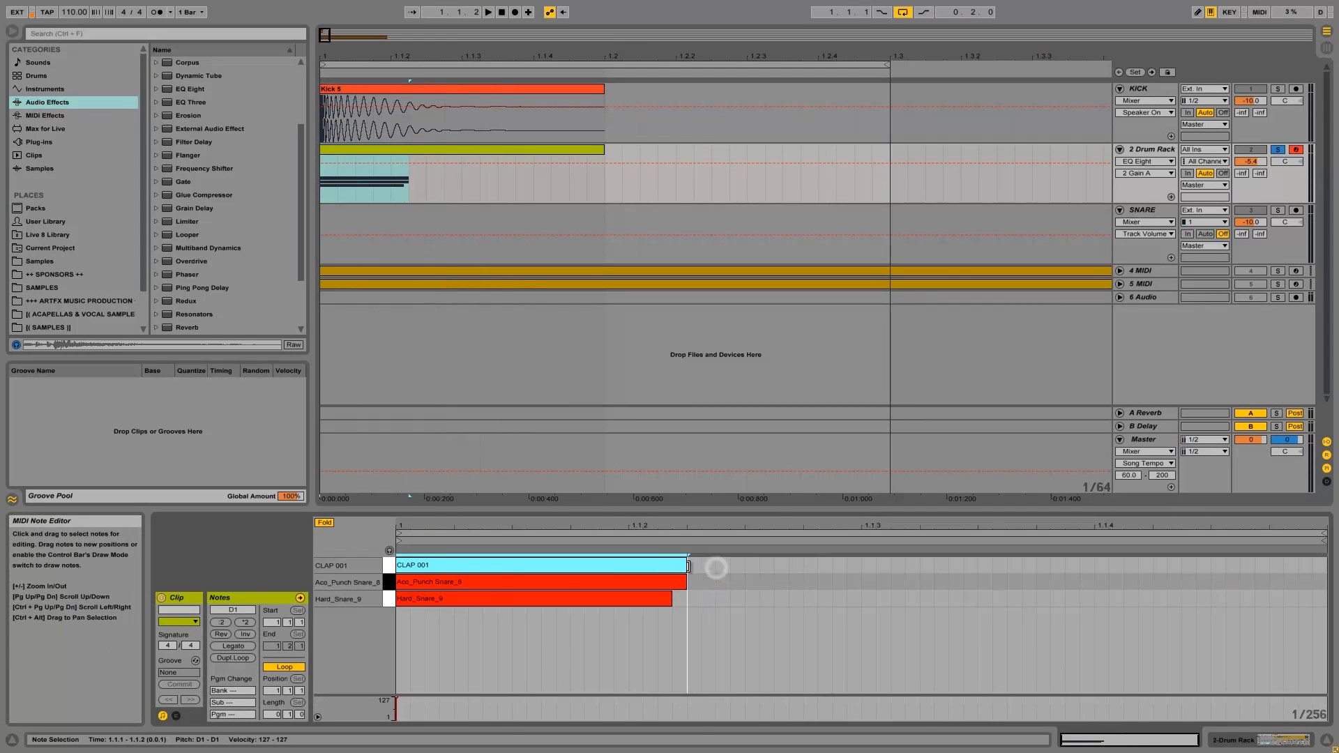
key(space)
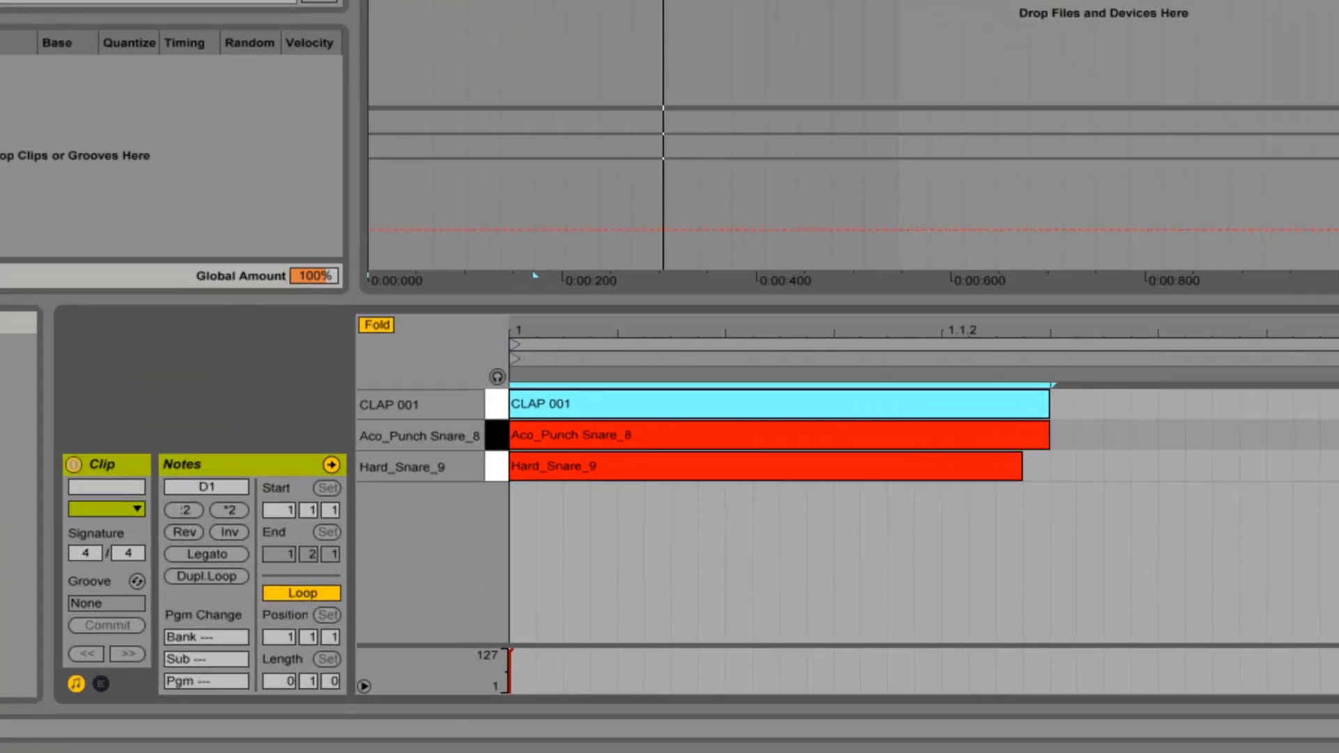
Switch CLAP 001's filter to the HP12 high-pass type with a cutoff of 1.06 kHz.
click(1291, 739)
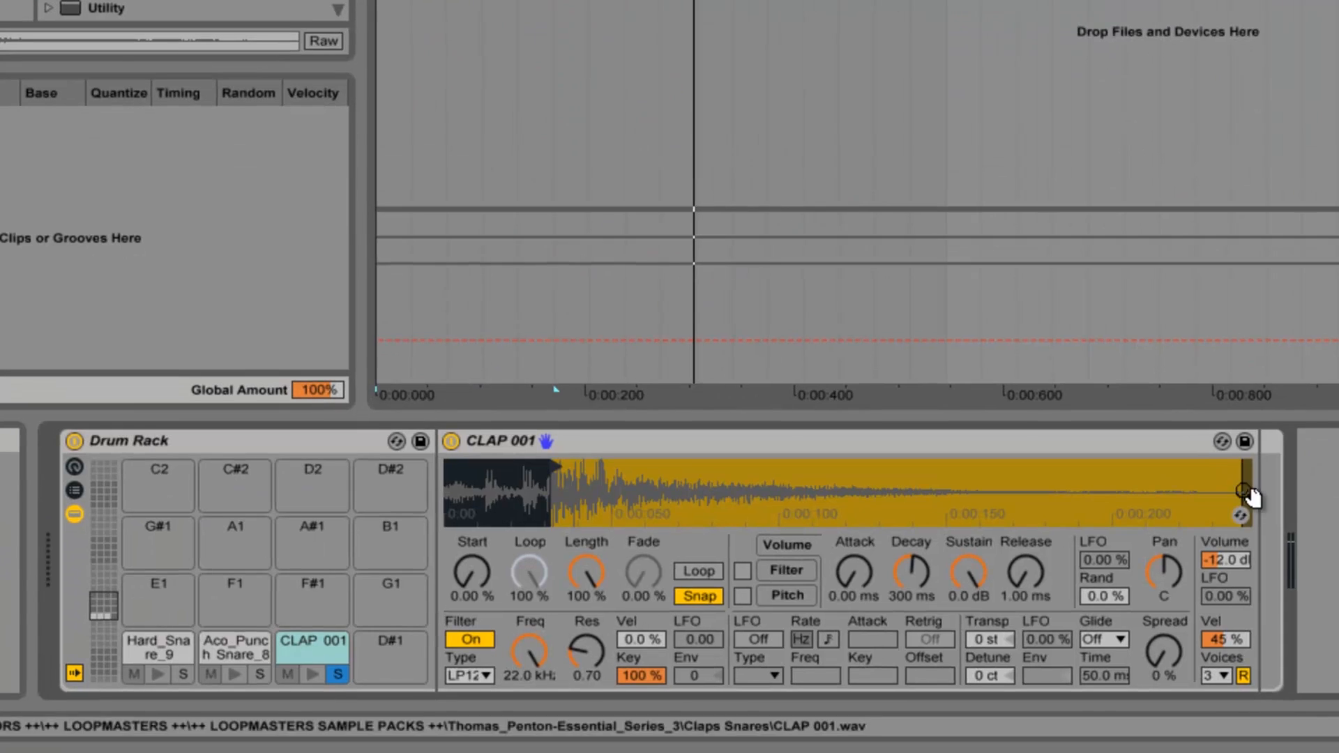
click(460, 675)
click(479, 618)
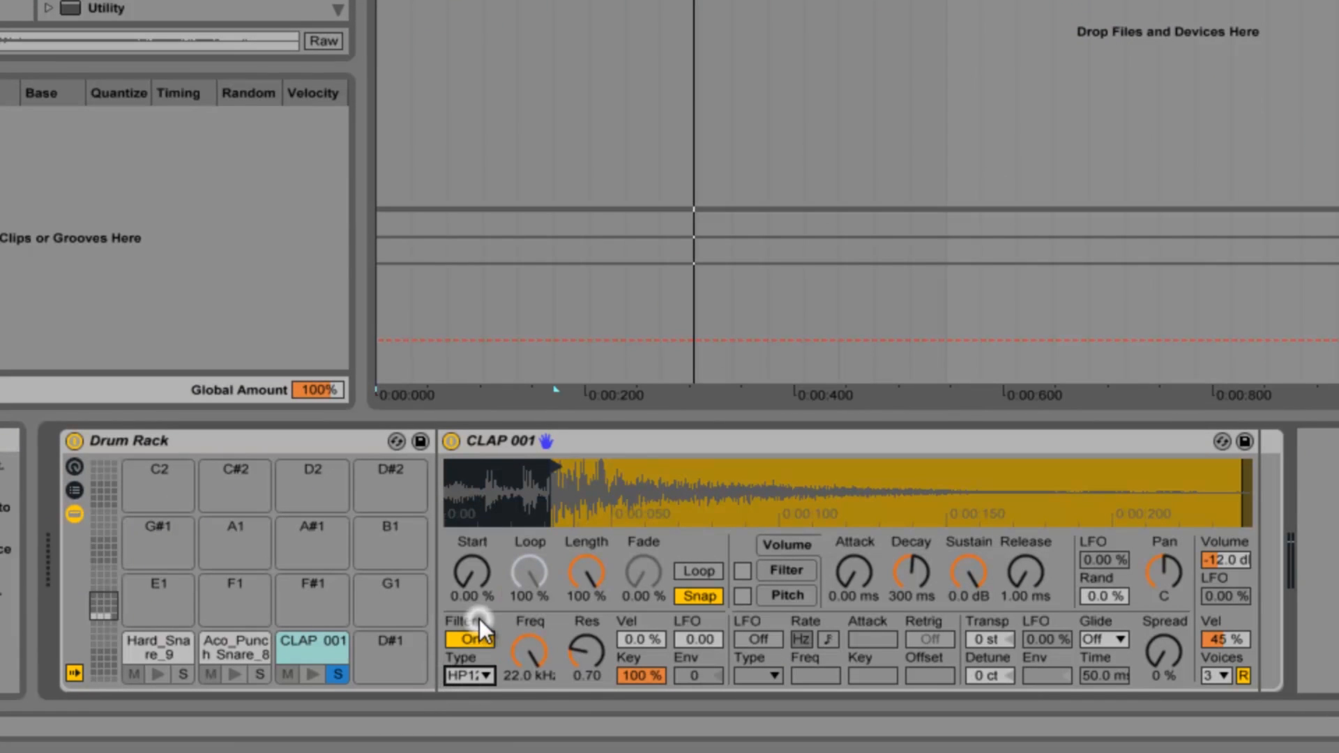
drag(542, 648, 543, 647)
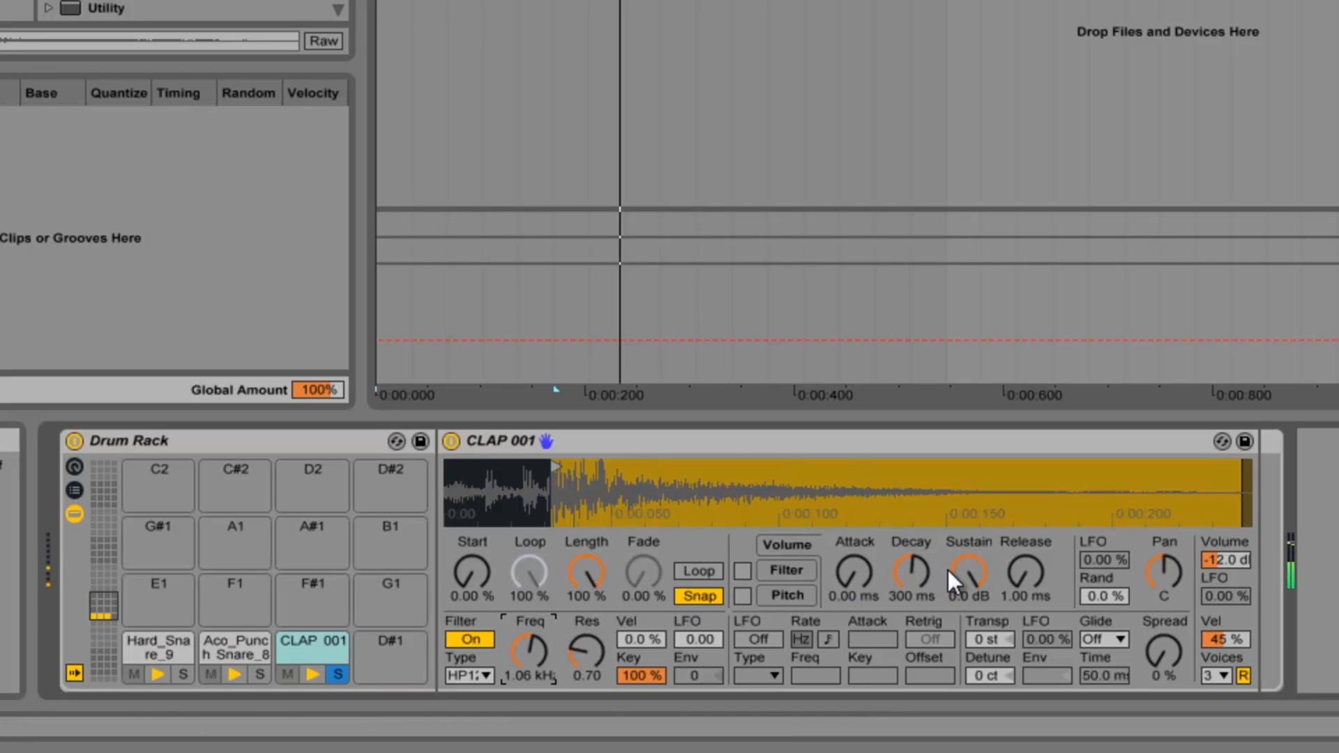
Set CLAP 001's release to 2.19 ms and attack to 7.10 ms, and unsolo the pad.
drag(1036, 576, 1036, 579)
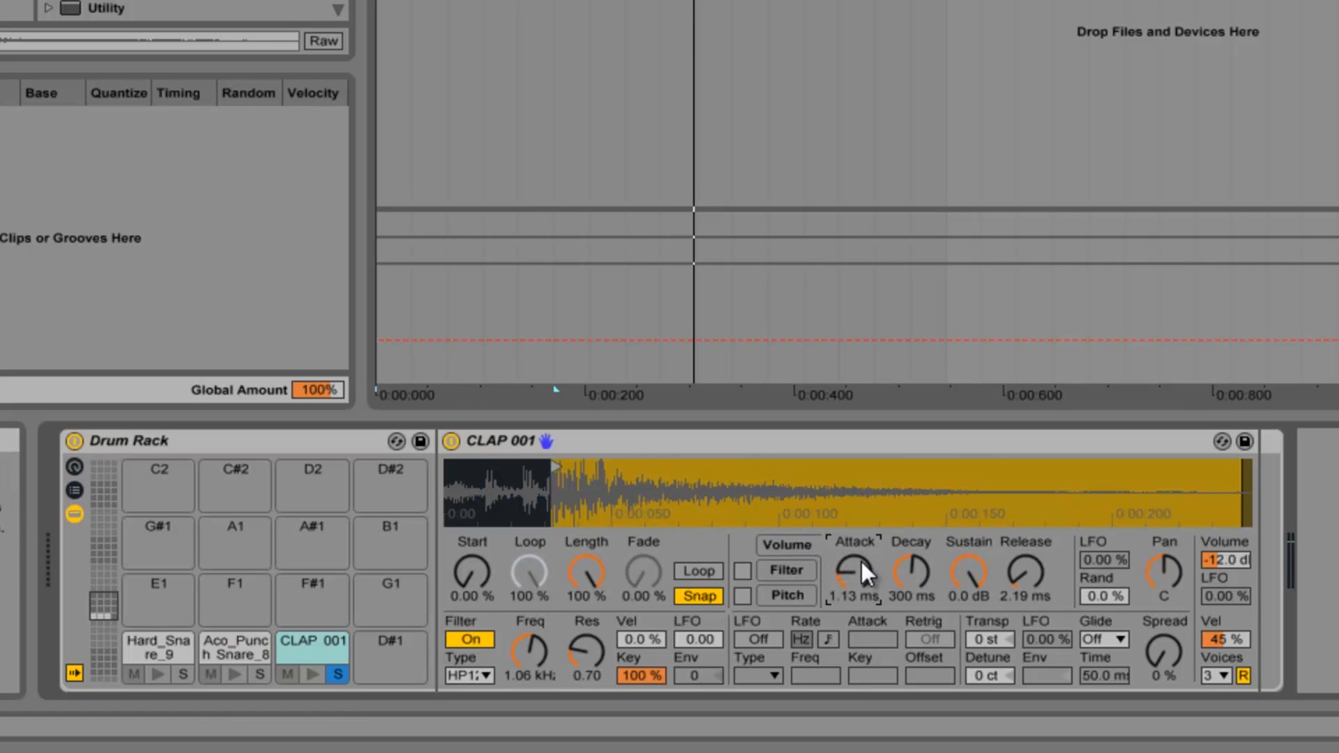
drag(861, 559, 847, 579)
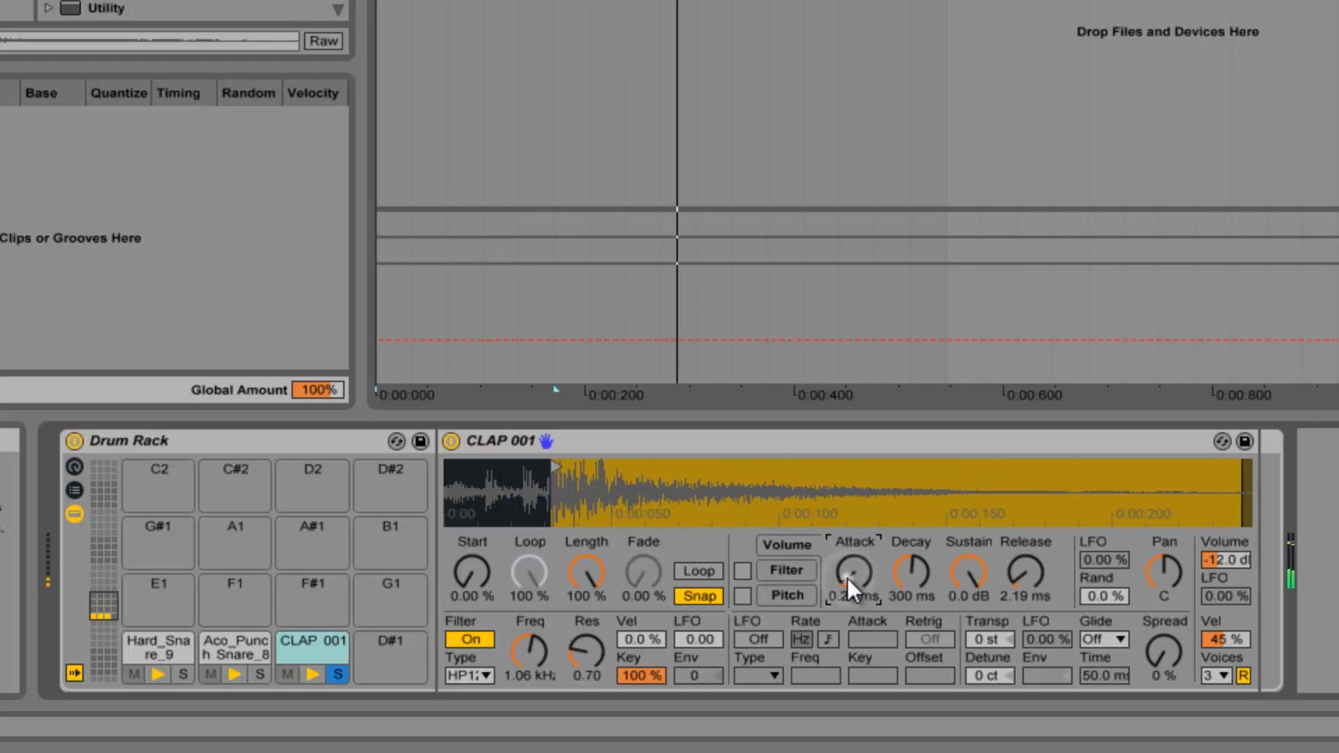
drag(847, 579, 847, 579)
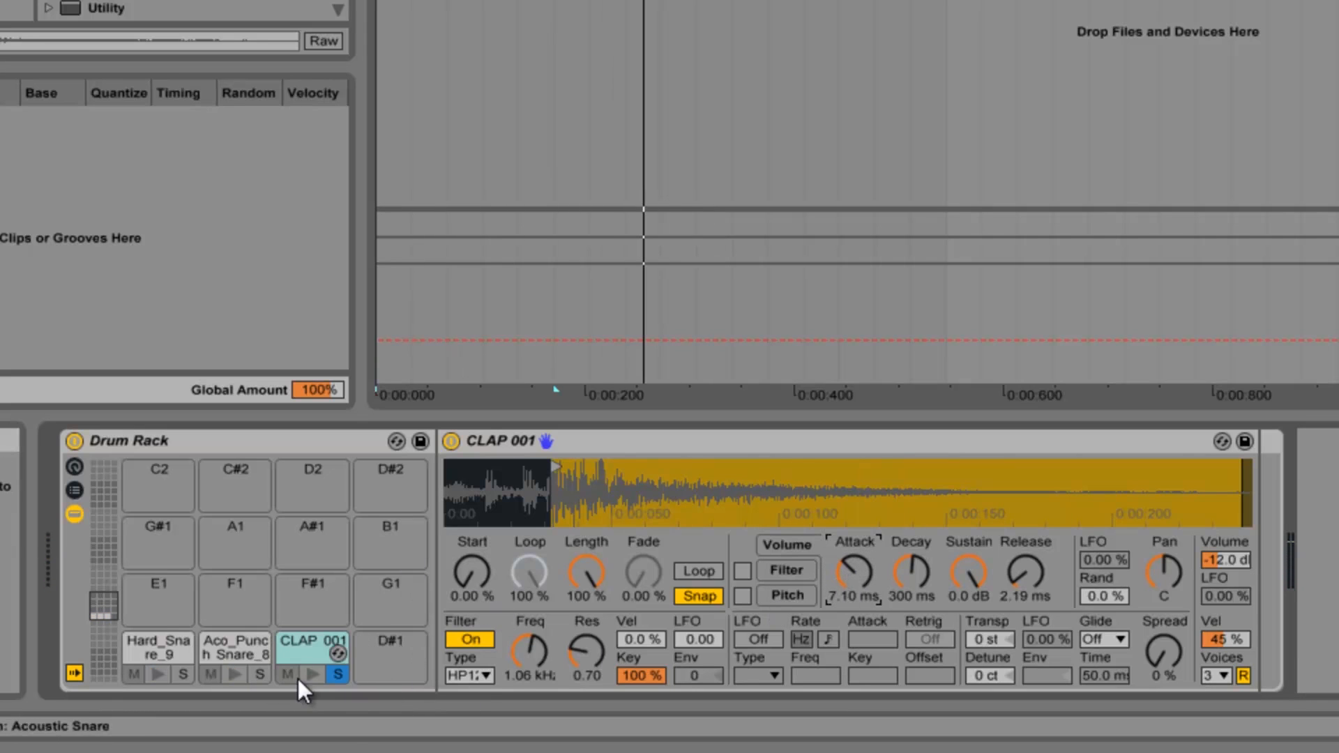
click(337, 675)
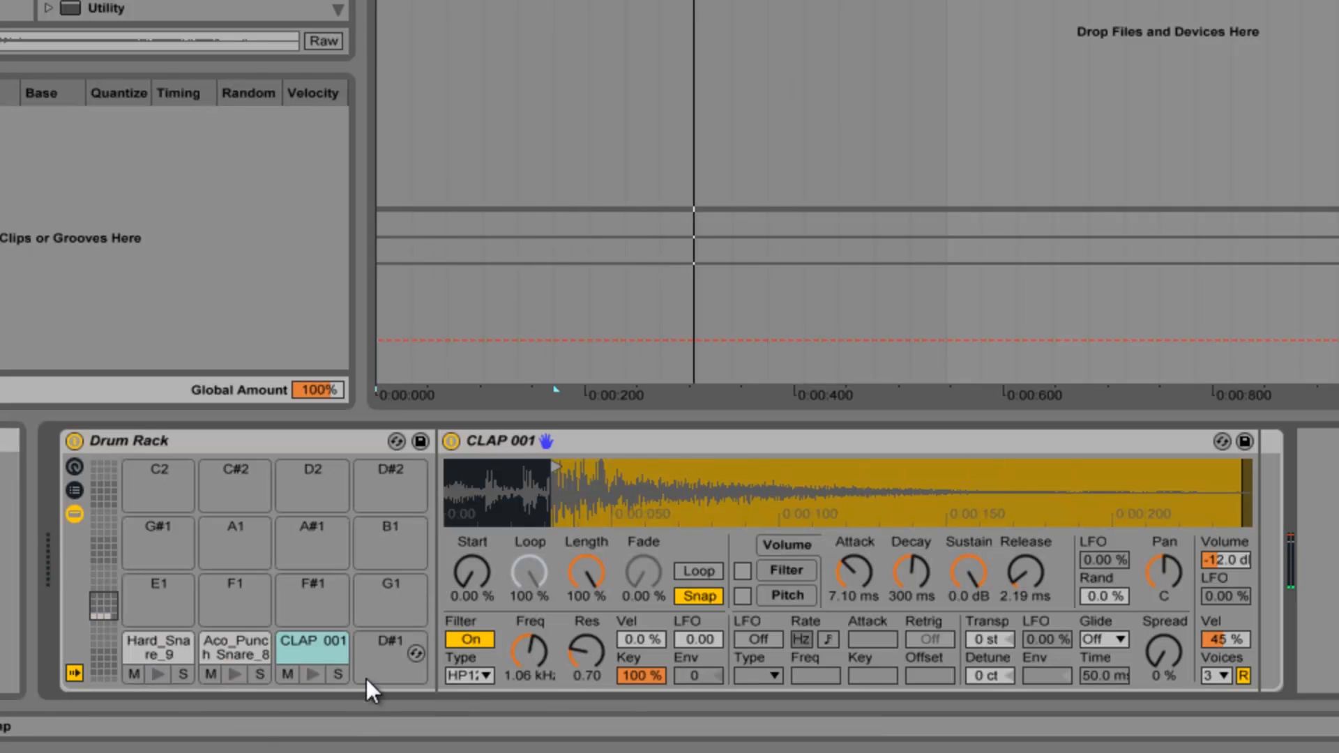
Show the Drum Rack's chain list, set Aco_Punch Snare_8's volume to -inf dB and CLAP 001's to -9.3 dB, and compare playback with CLAP 001 off and on.
click(71, 489)
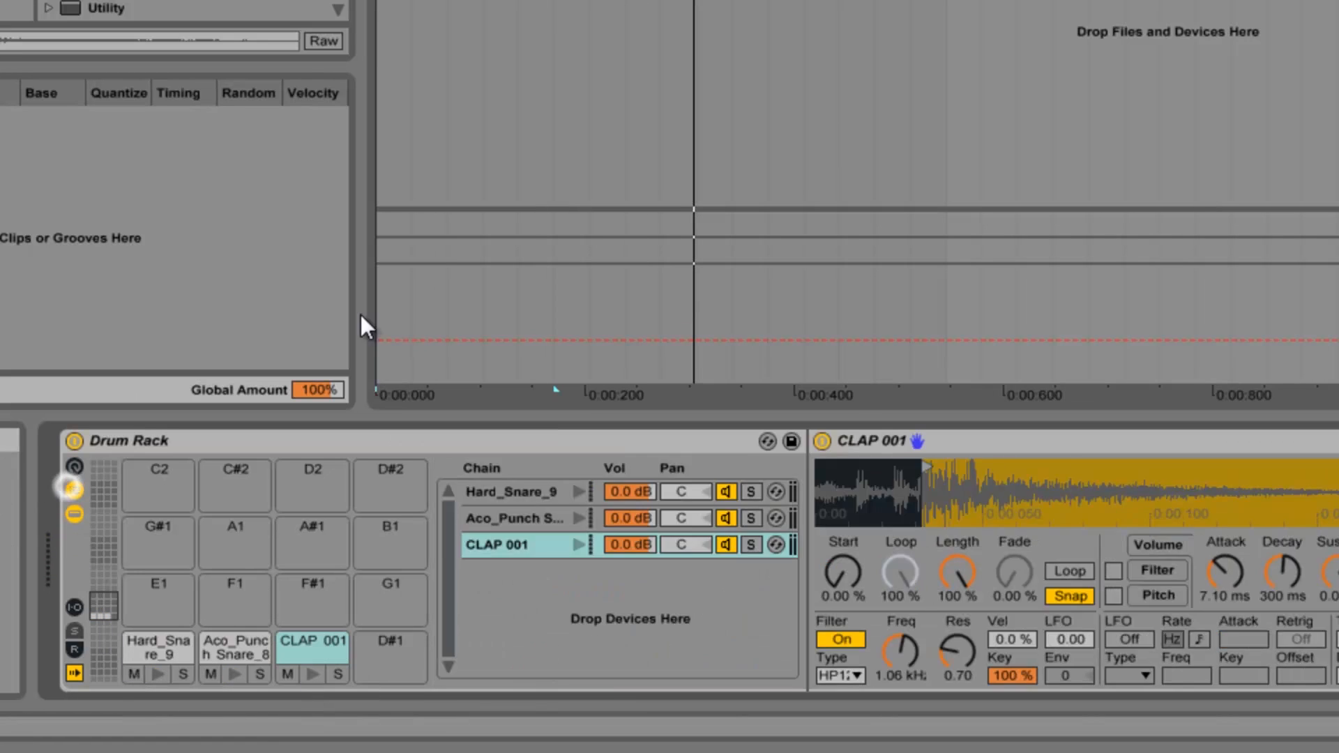
click(647, 519)
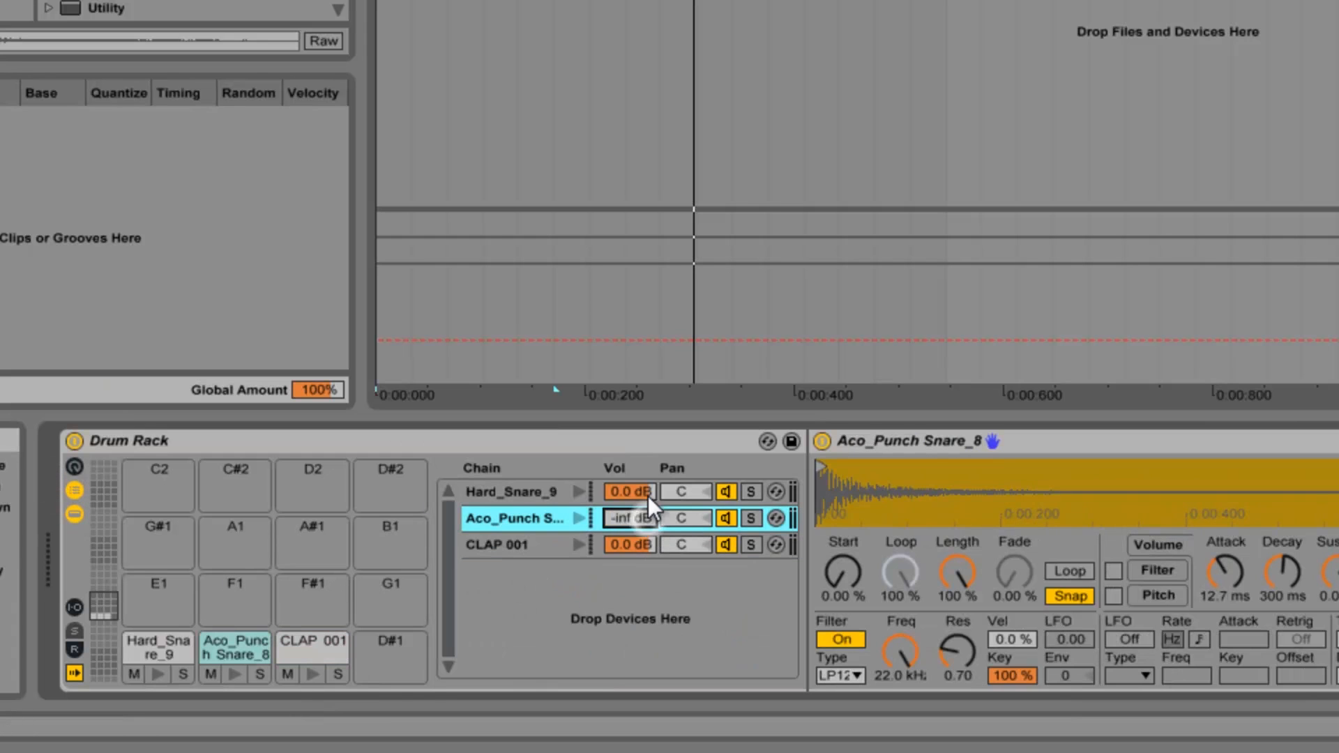
drag(648, 542, 651, 554)
key(space)
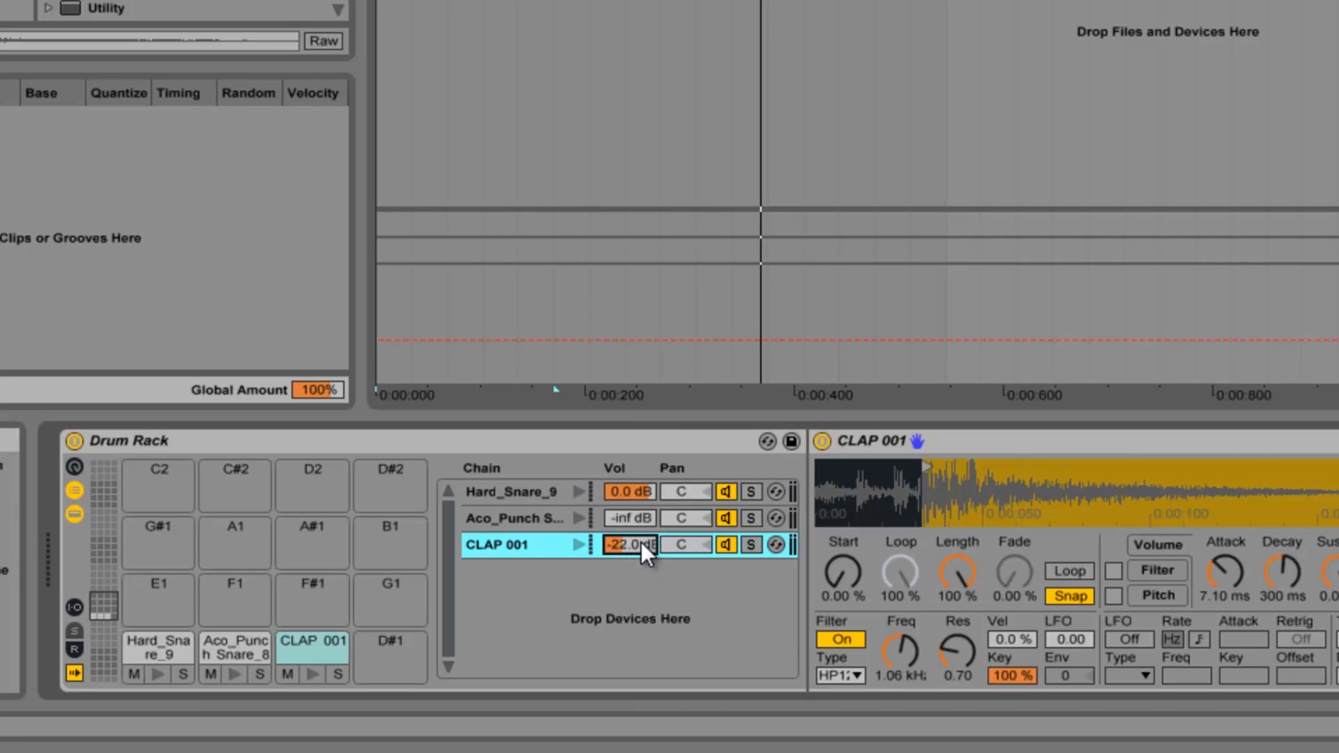
drag(642, 542, 641, 543)
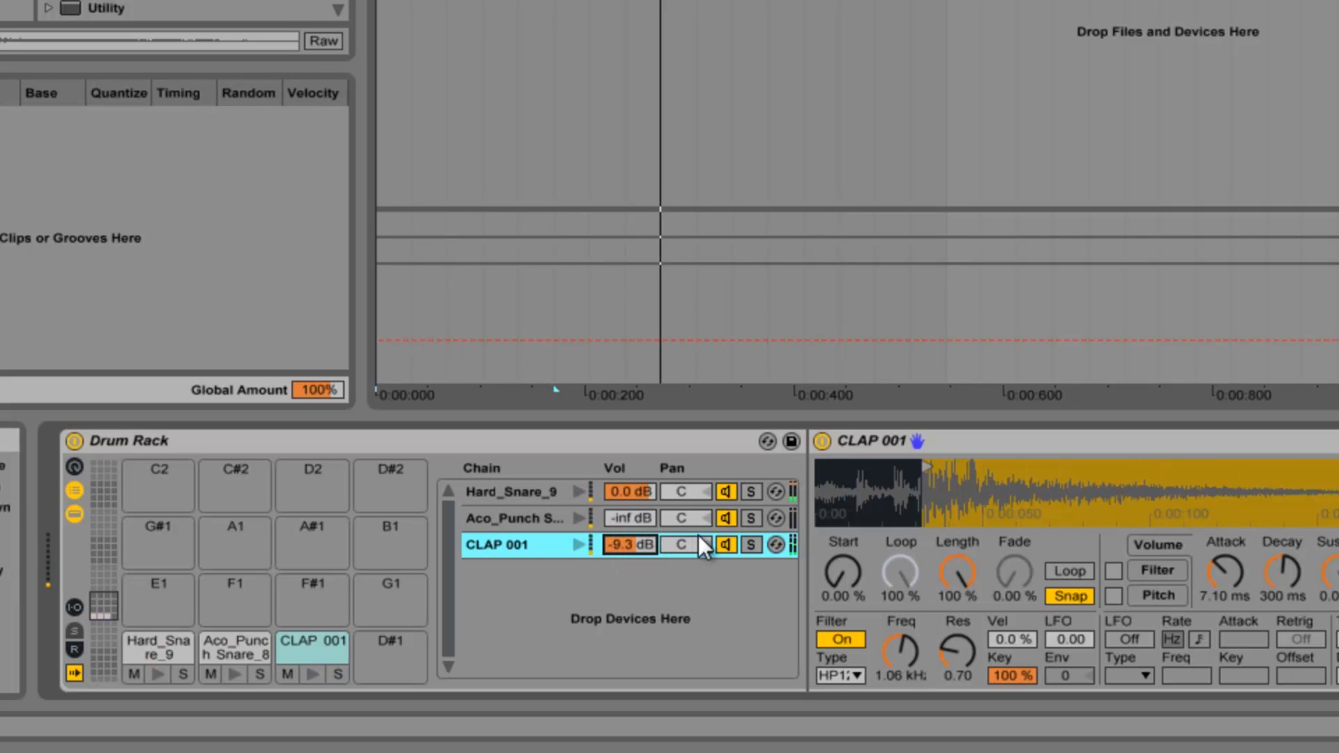
click(731, 552)
click(733, 543)
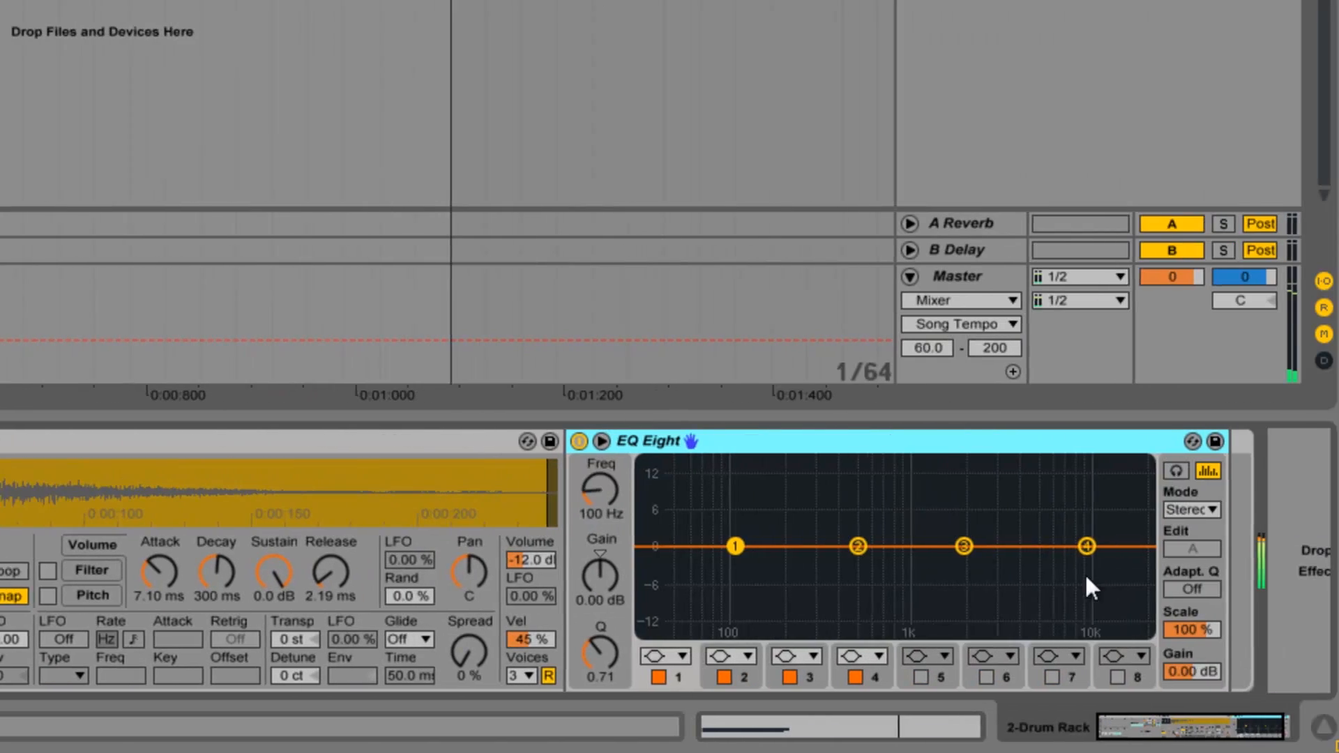
Add an EQ Eight to the CLAP 001 chain and boost band 4 by 3.35 dB at 11.0 kHz.
drag(1086, 546, 1051, 518)
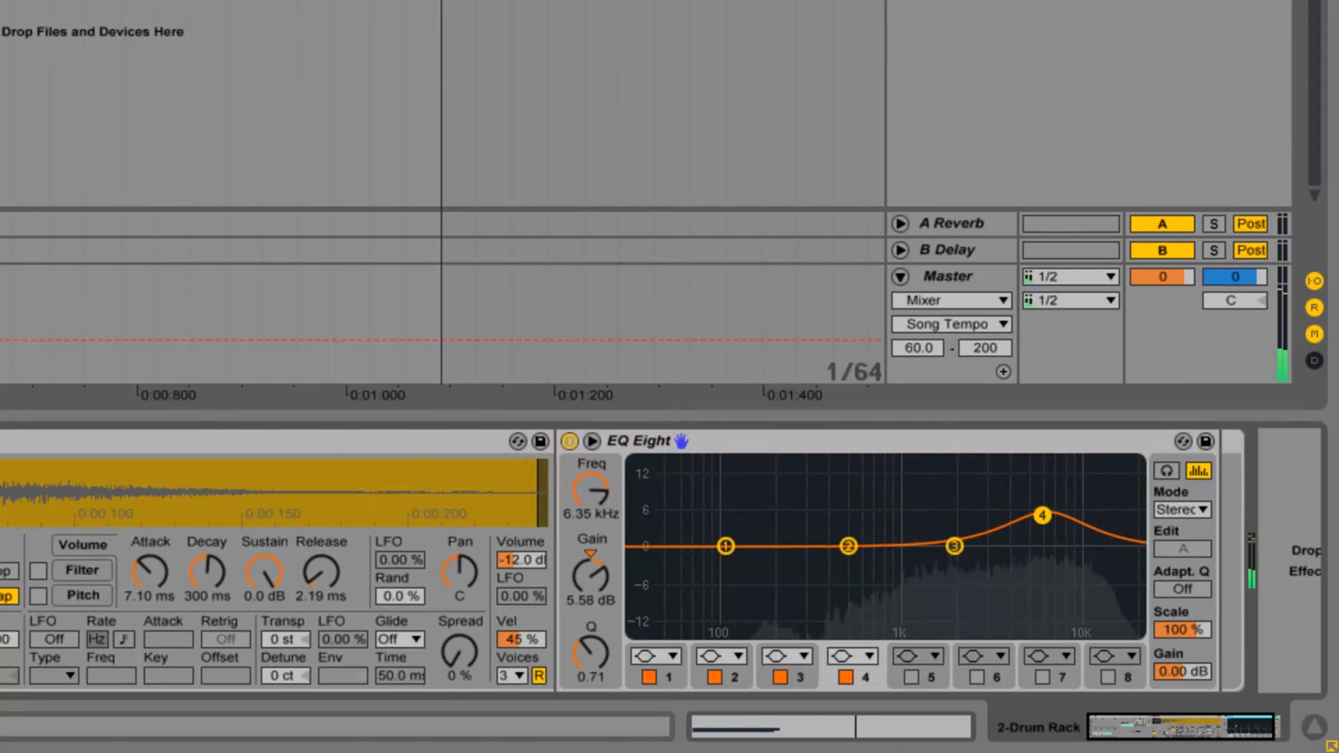
drag(1036, 520, 1082, 528)
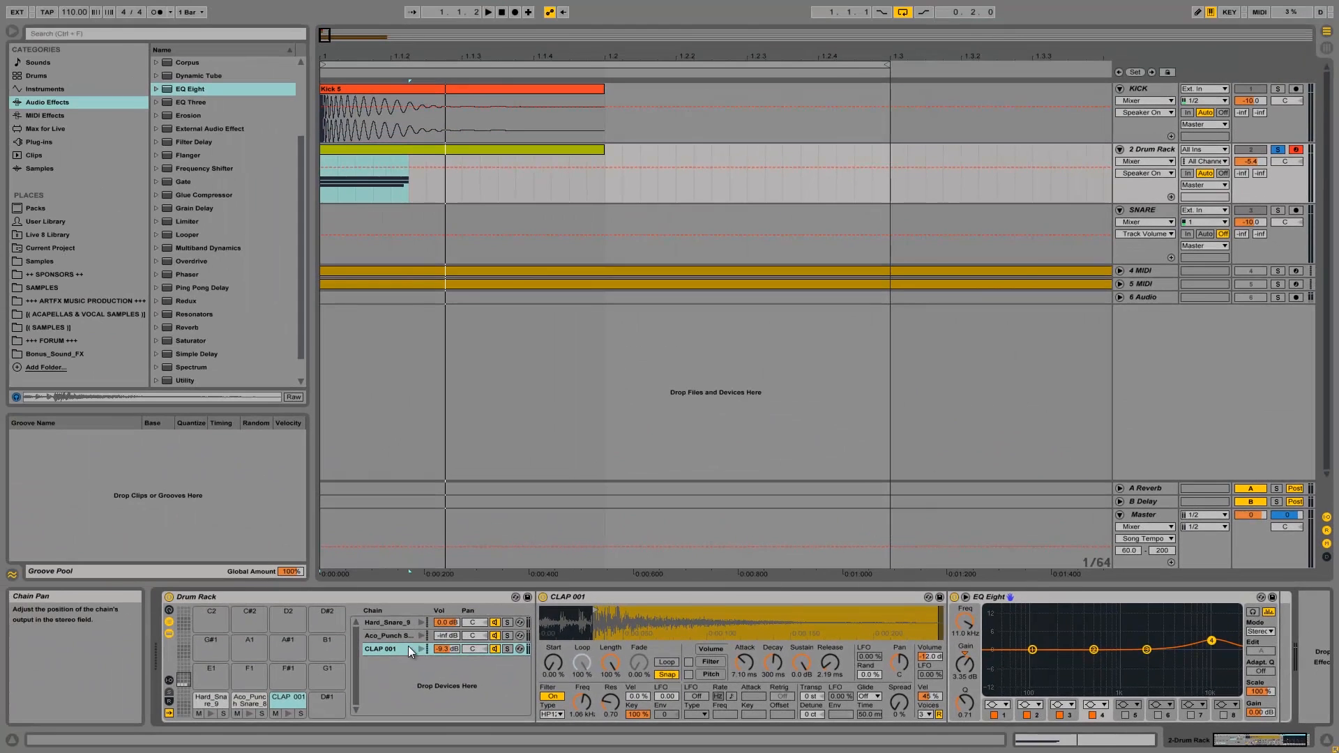
Add an EQ Eight to the Aco_Punch Snare_8 chain, then solo that chain and bring its volume back up.
click(392, 635)
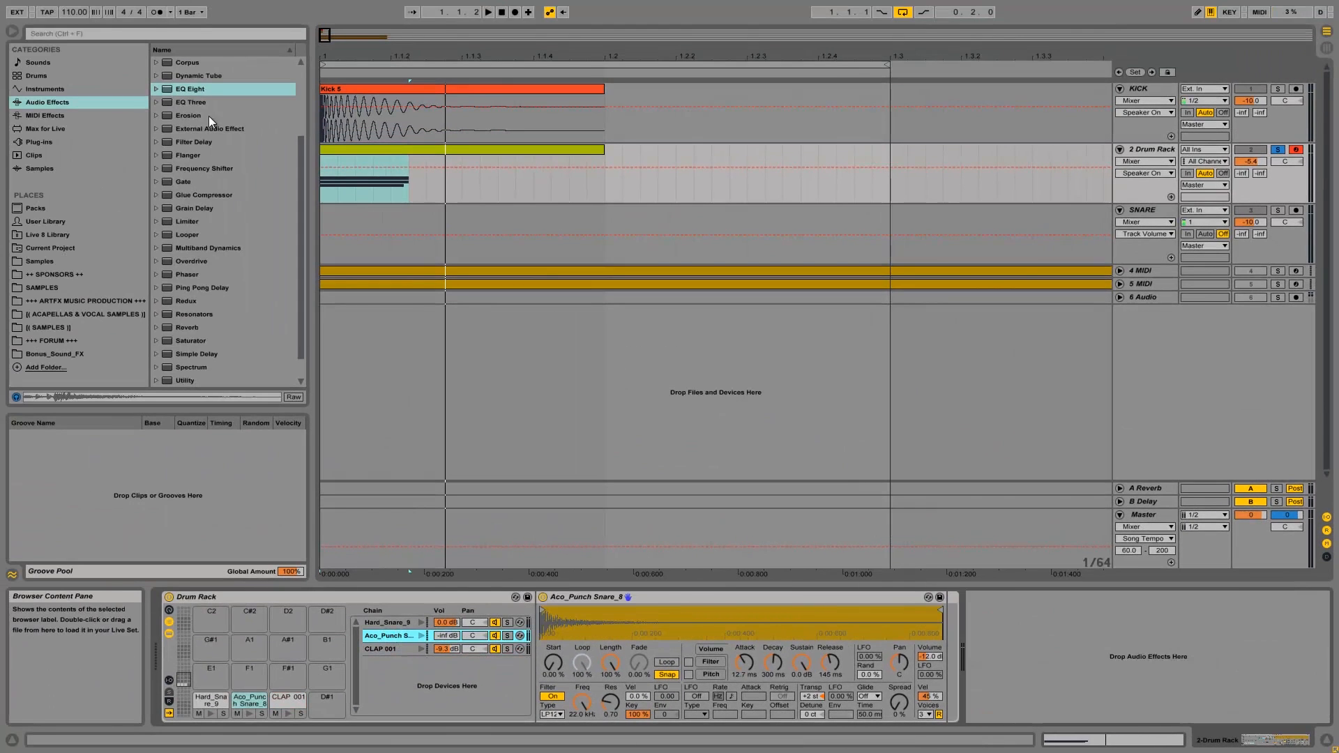
drag(179, 89, 940, 604)
click(507, 636)
click(446, 636)
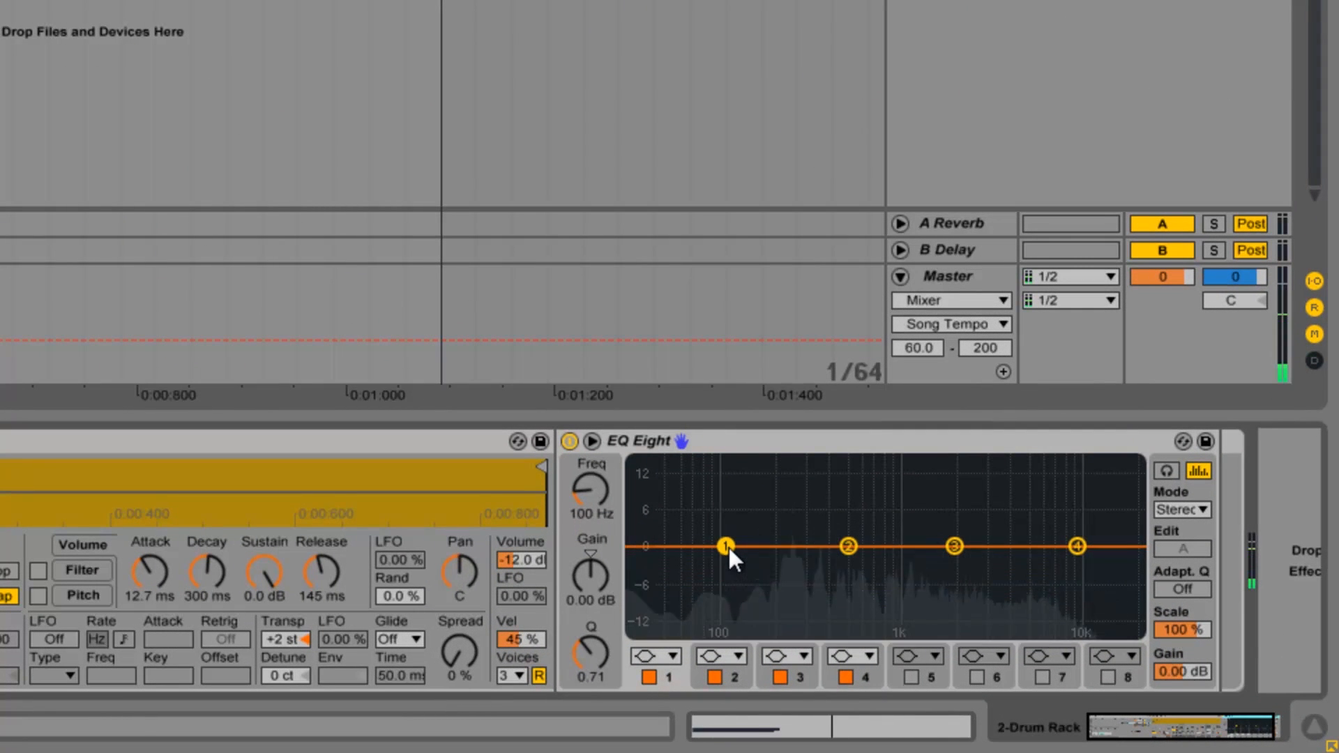
Make band 1 of Aco_Punch Snare_8's EQ Eight a steep x4 low cut at 241 Hz.
click(639, 659)
click(668, 488)
drag(725, 566, 789, 563)
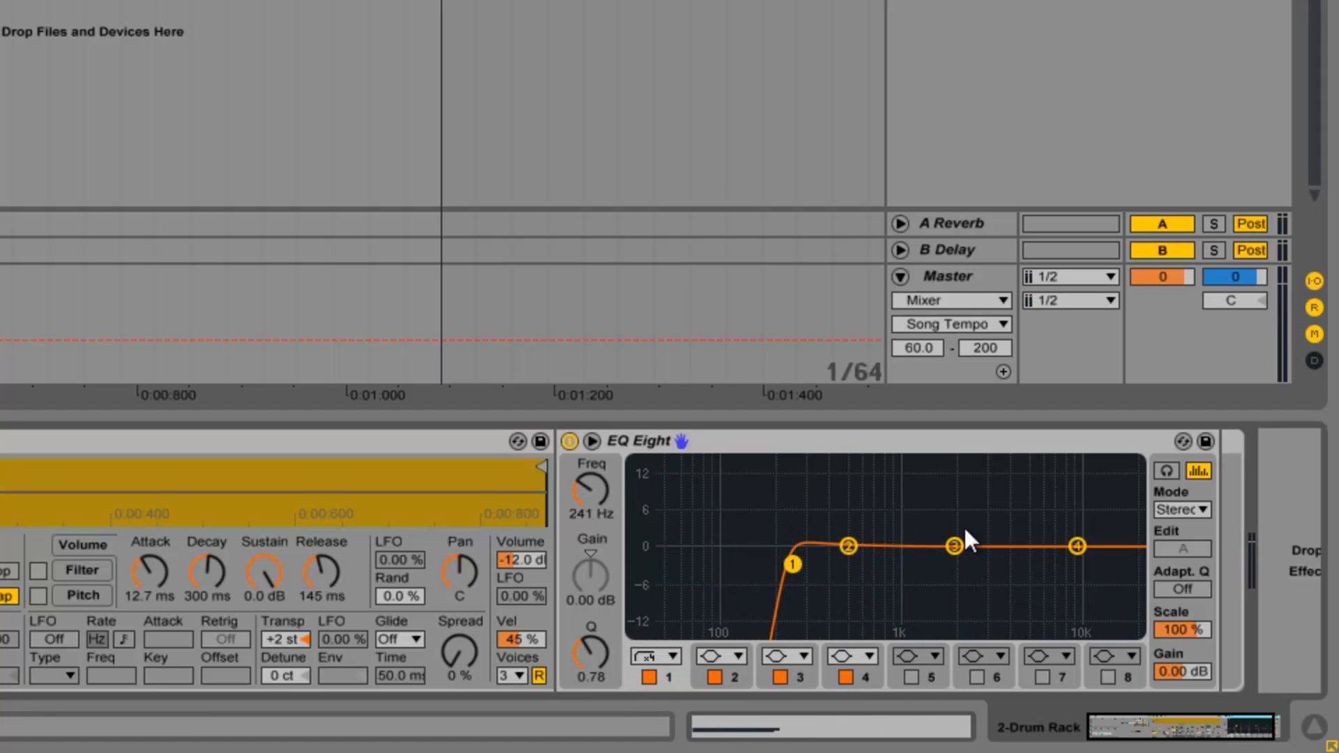
Boost Aco_Punch Snare_8's EQ band 3 by 6.32 dB at 1.10 kHz and band 4 by 4.34 dB at 10.6 kHz.
drag(960, 550, 909, 512)
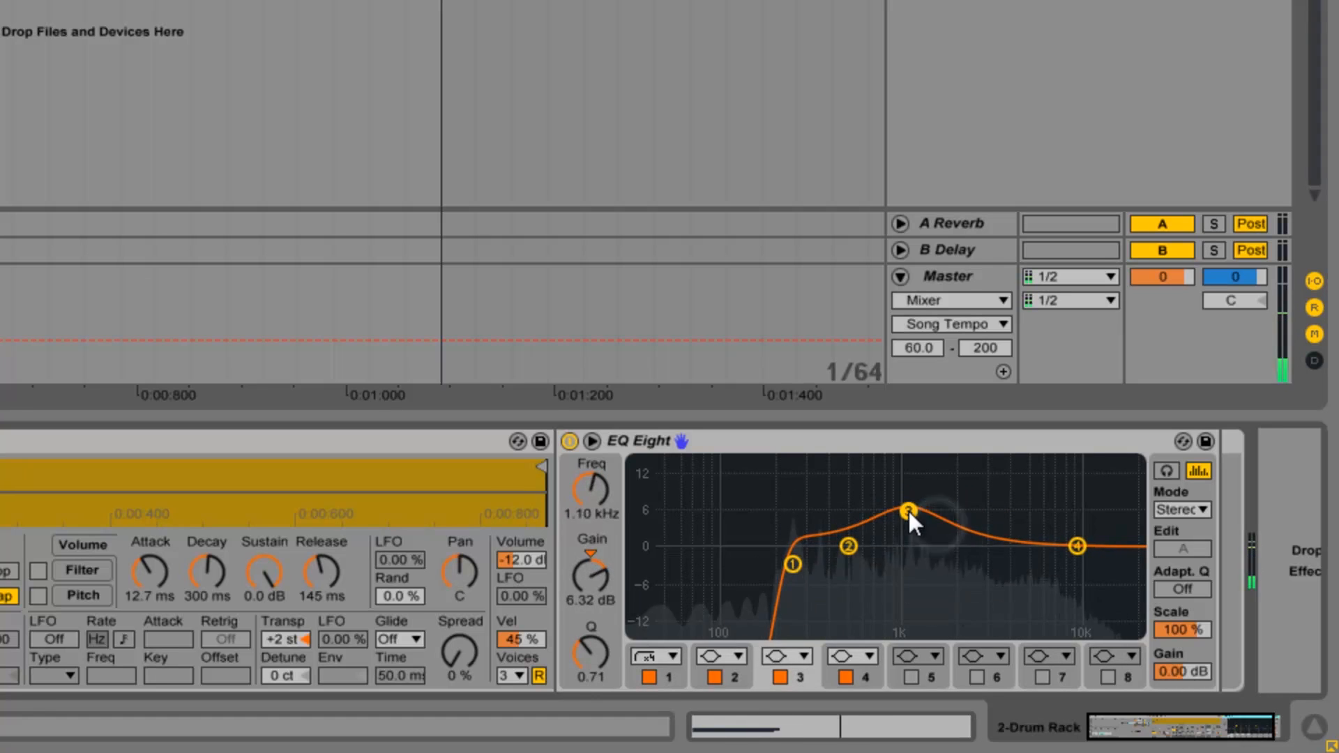
mouse_move(1077, 547)
mouse_down()
mouse_move(1097, 532)
mouse_move(1082, 522)
mouse_up()
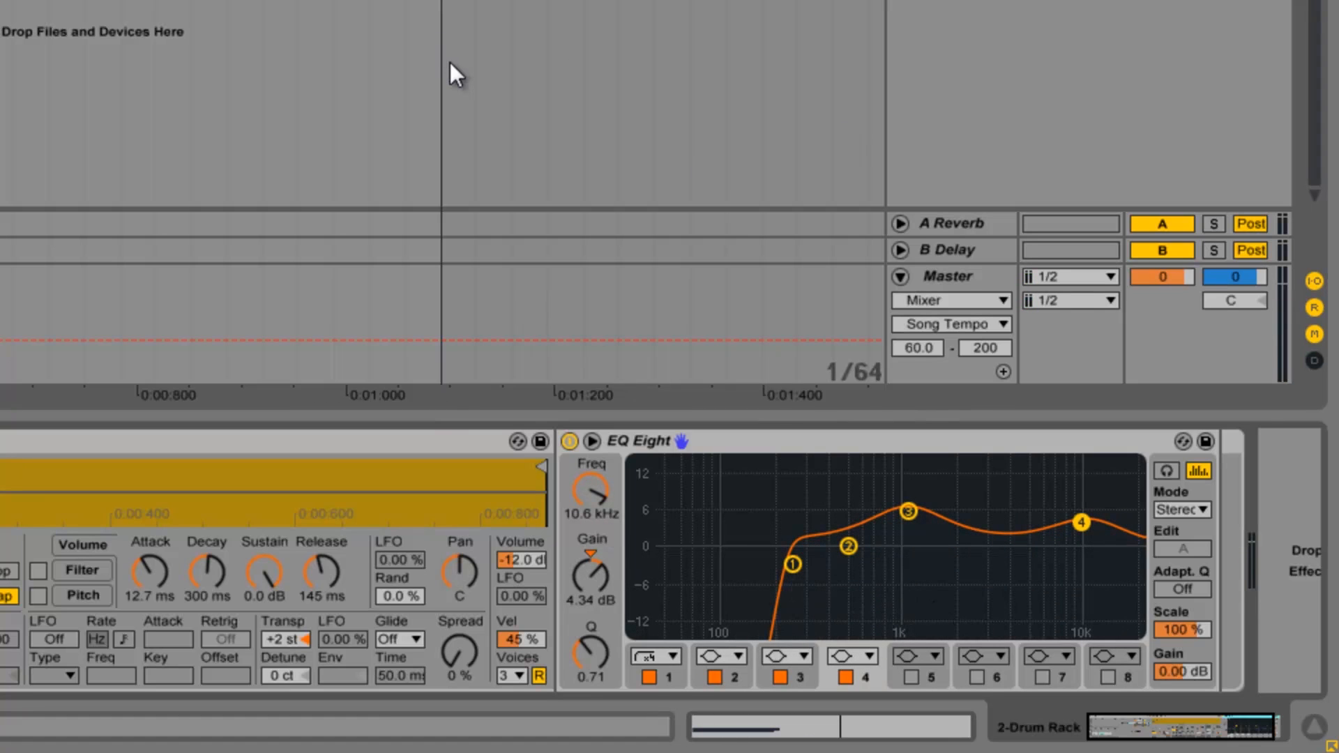
key(space)
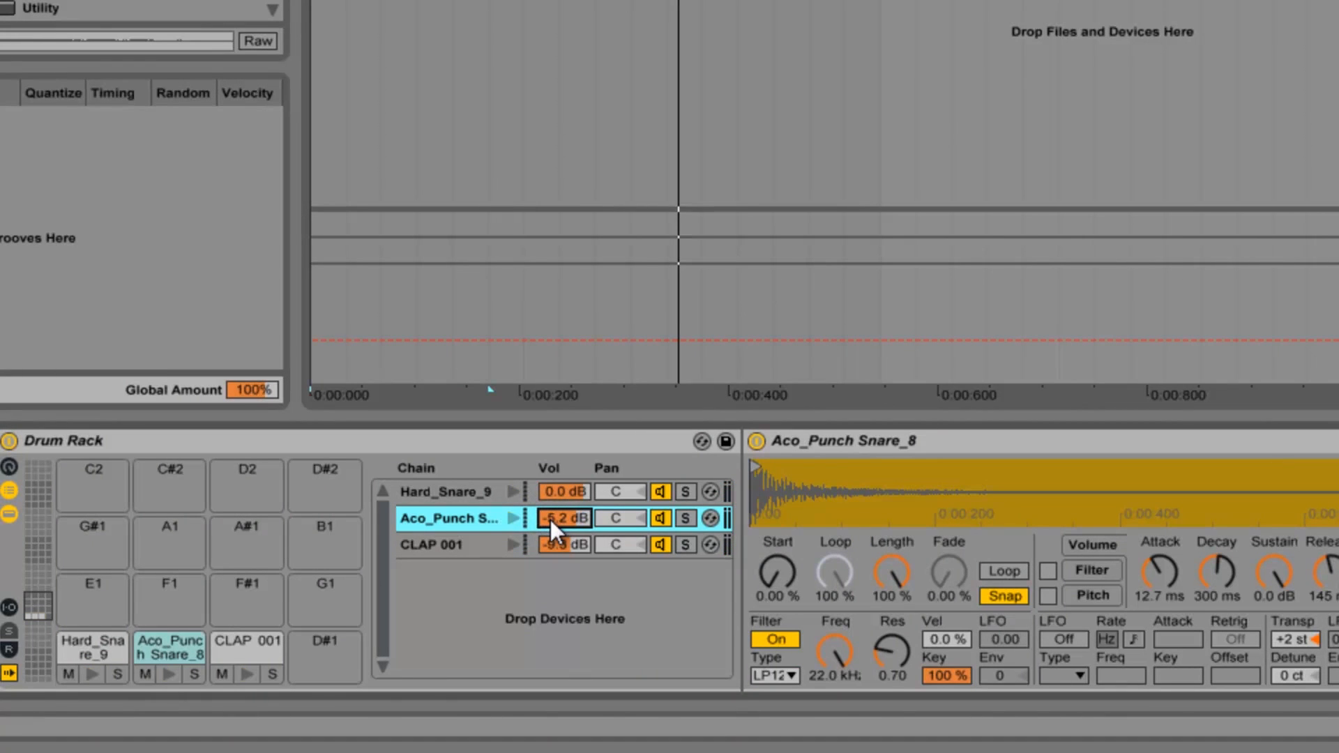
Set the chain volumes to -2.7 dB for Aco_Punch Snare_8 and -4.0 dB for CLAP 001 while the loop plays.
drag(563, 521, 563, 512)
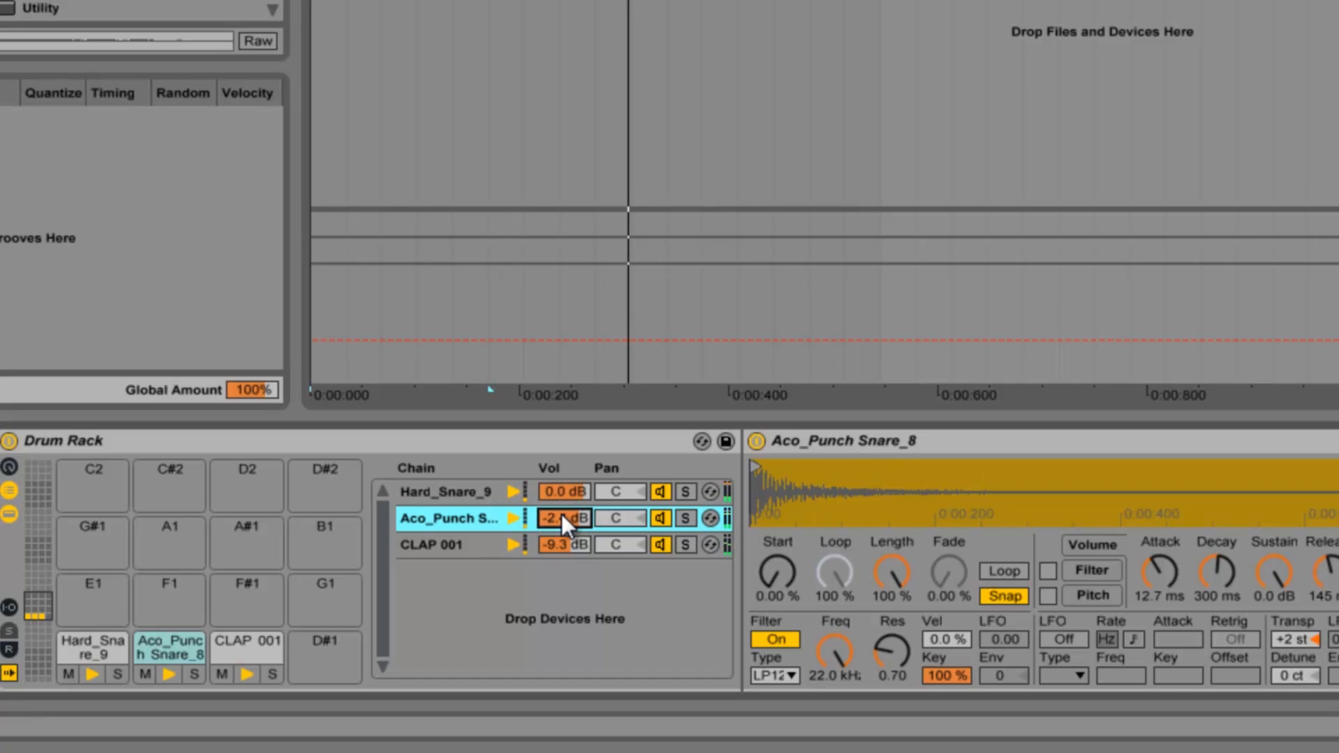
drag(562, 513, 559, 551)
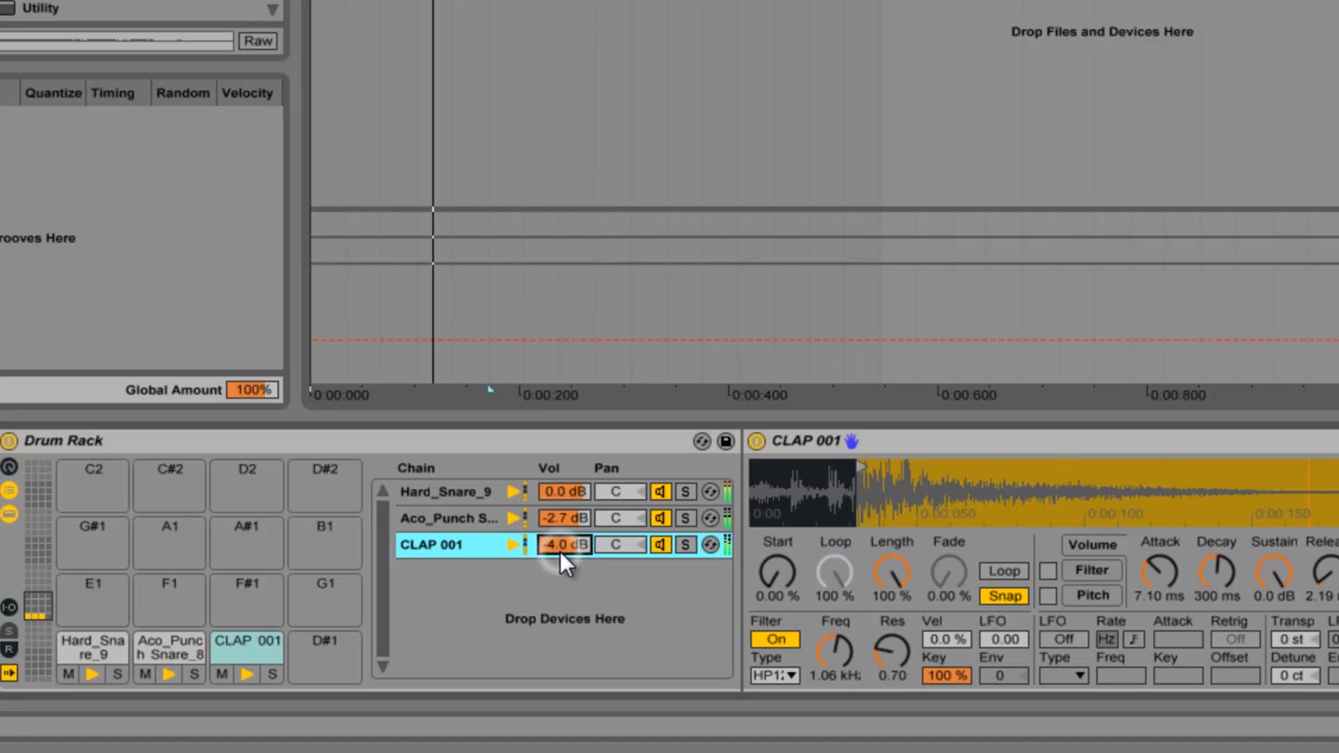
scroll(559, 551, right, 2)
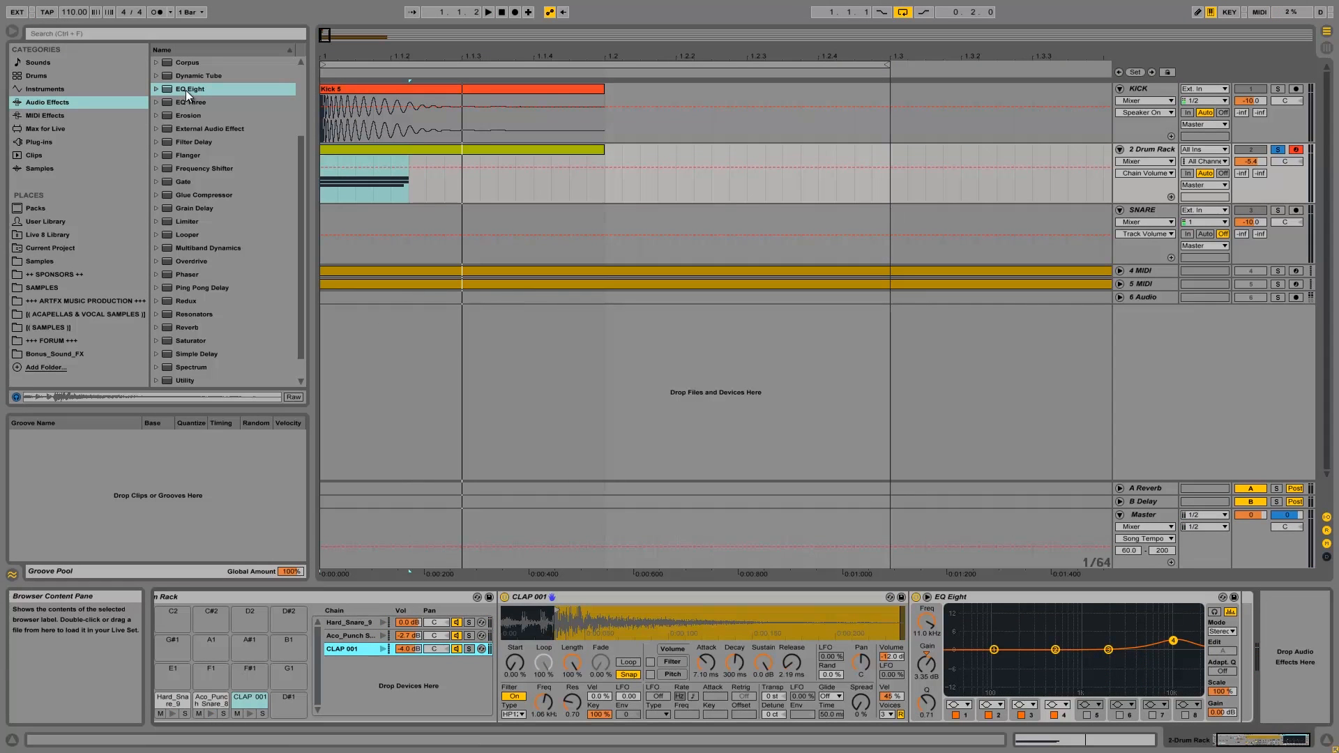
Add an EQ Eight after the whole Drum Rack and set its band 2 frequency to 285 Hz.
mouse_move(185, 90)
mouse_down()
mouse_move(981, 425)
mouse_move(1308, 688)
mouse_up()
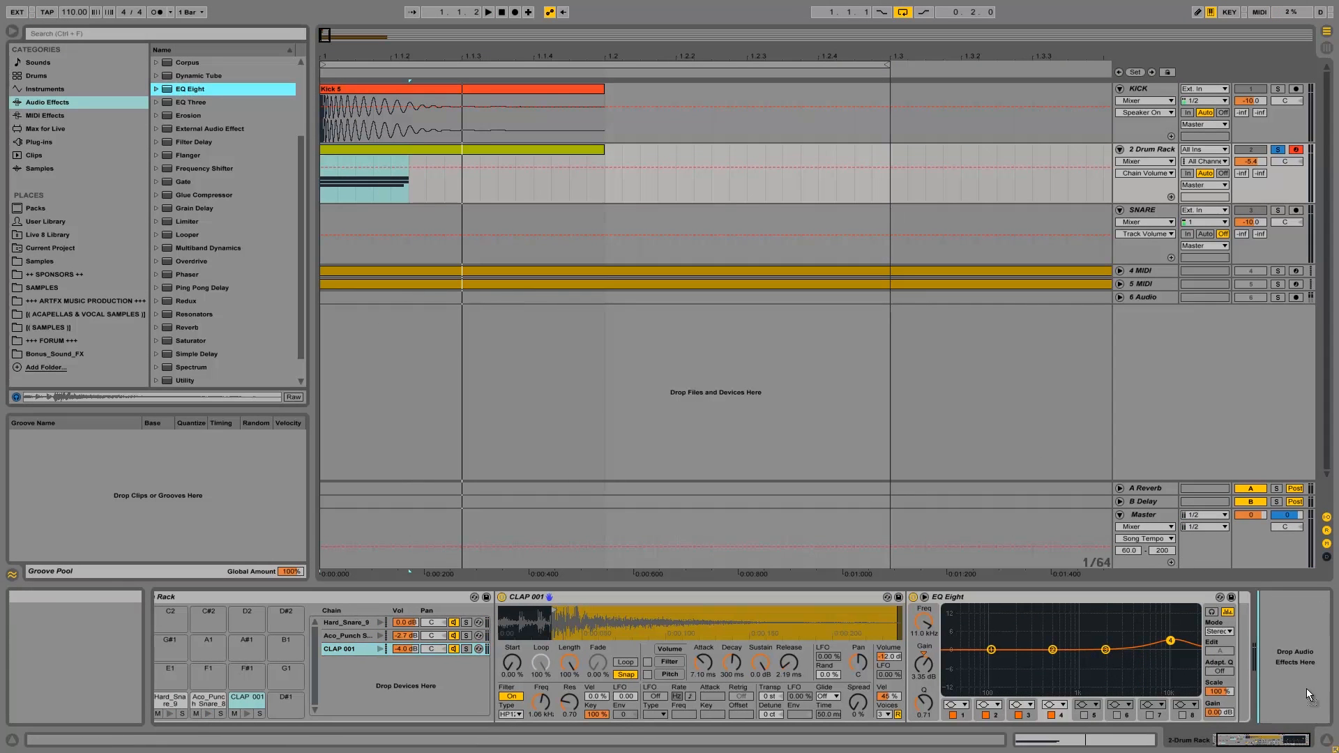
key(space)
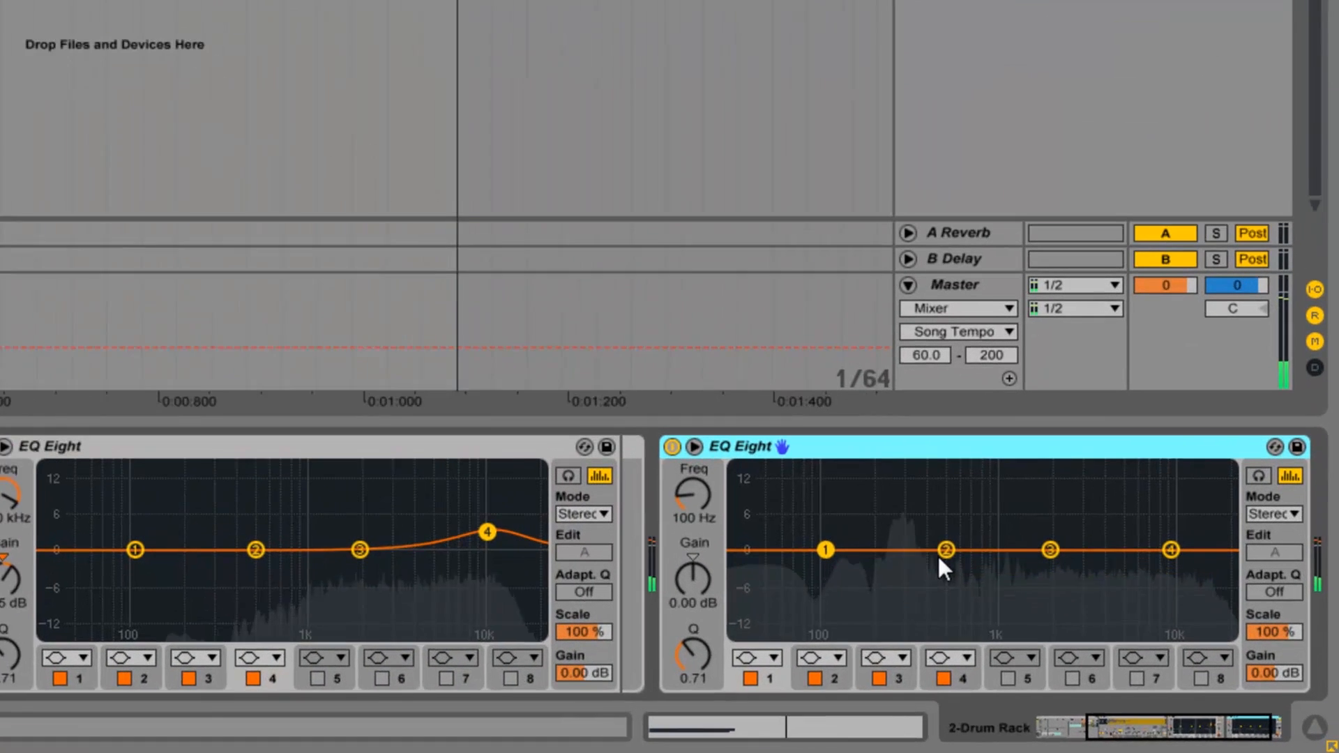
click(937, 553)
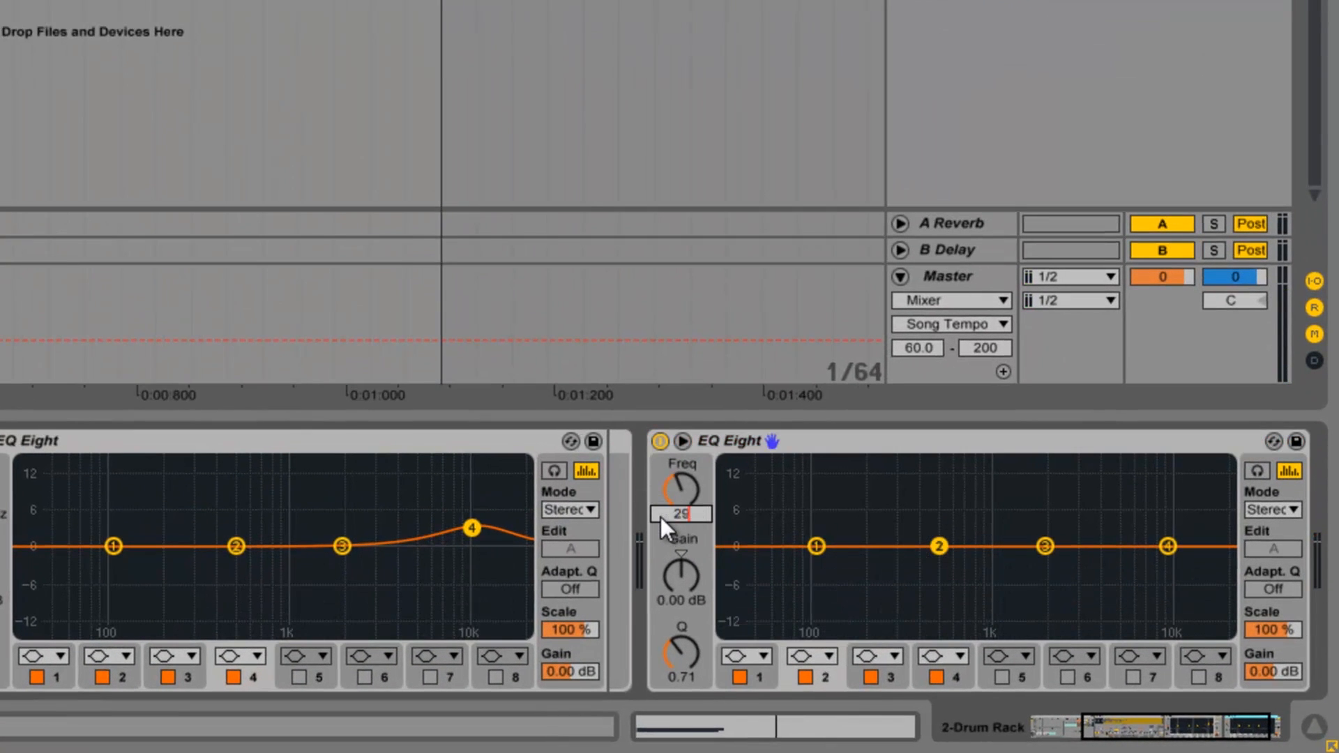
click(660, 517)
text(285)
key(Return)
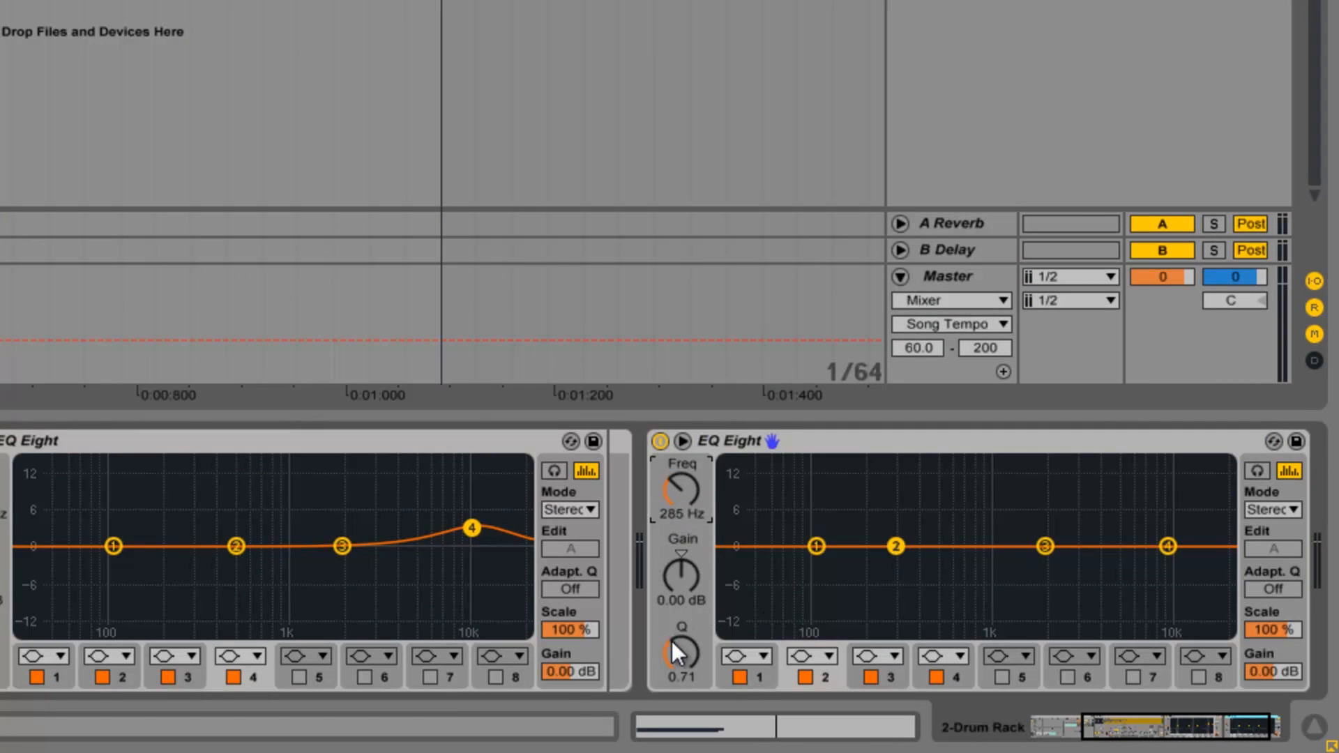
Give band 2 of the EQ Eight after the Drum Rack a gain of 2.62 dB and a Q of 5.23.
drag(671, 643, 671, 643)
drag(689, 580, 688, 576)
drag(676, 651, 676, 651)
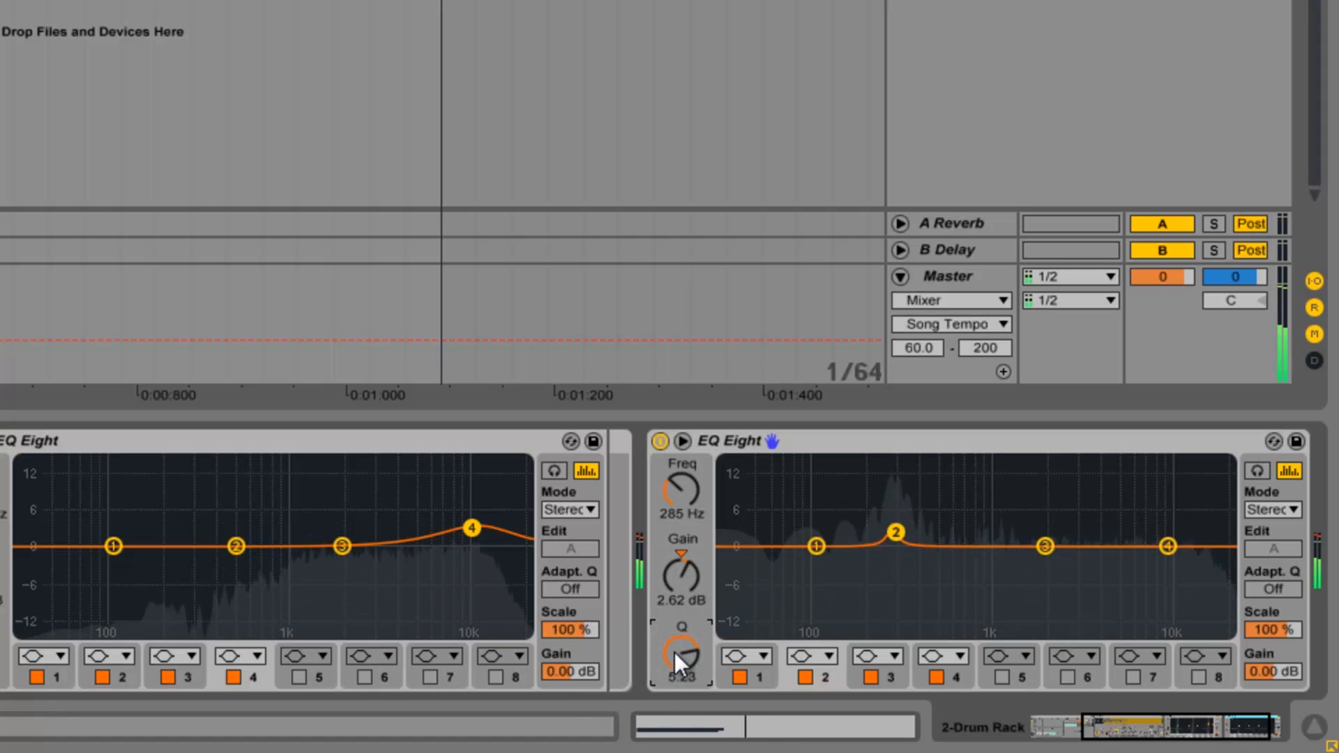
Cut band 3 by 1.61 dB at 708 Hz and band 4 by 1.12 dB at 1.55 kHz in the EQ after the Drum Rack.
drag(1049, 547, 973, 556)
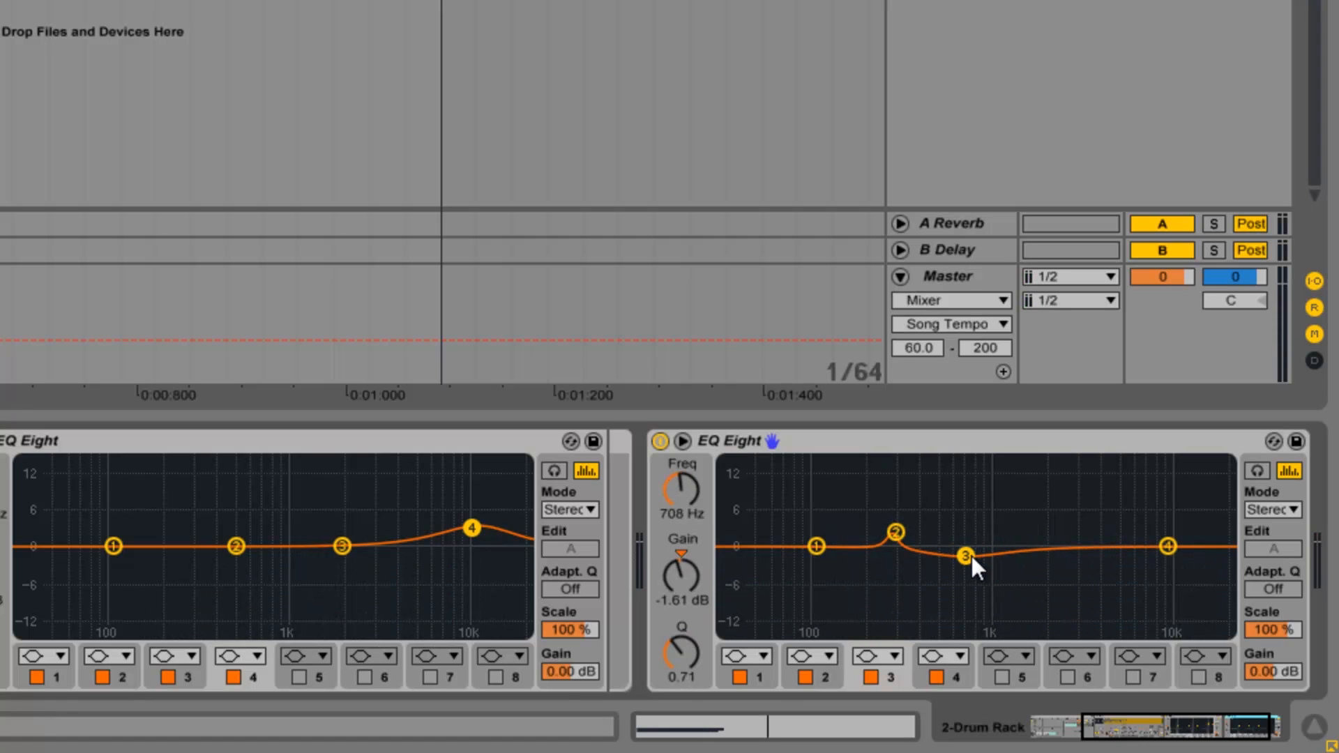
drag(1168, 546, 1028, 554)
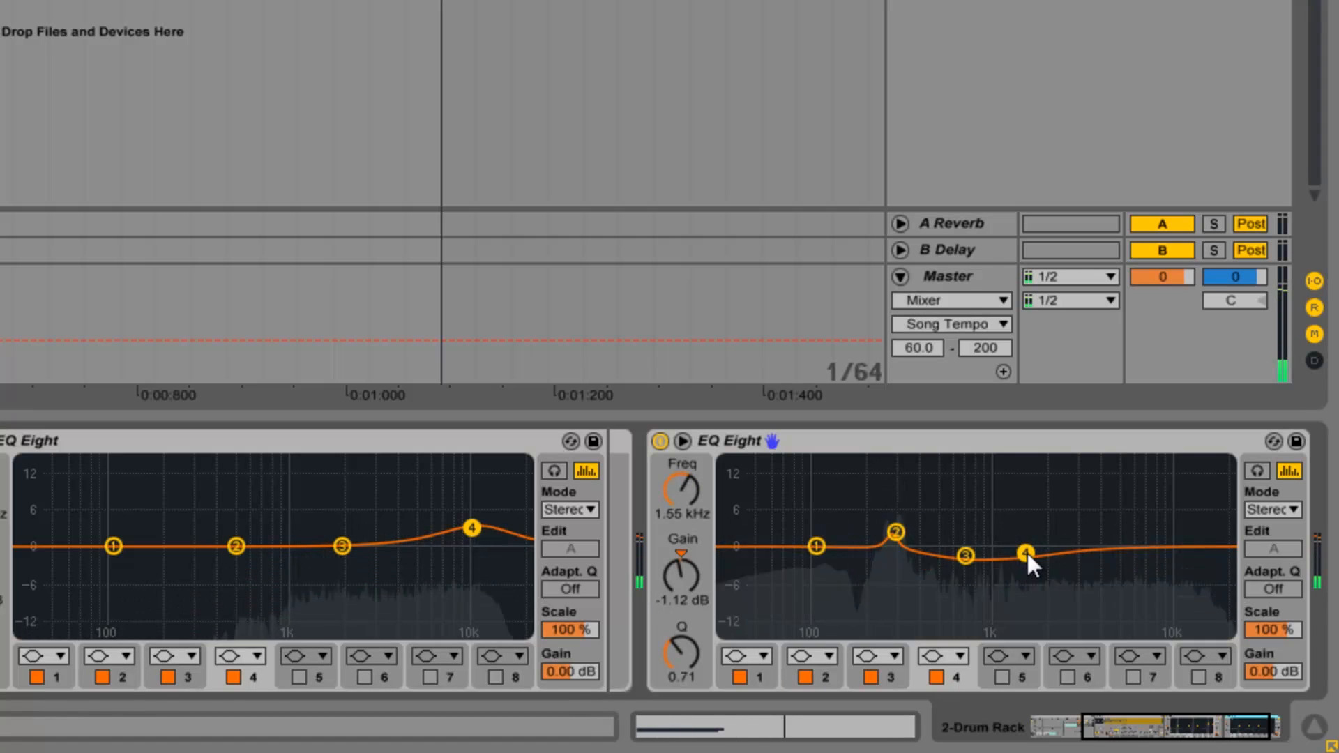
Switch band 1 of the EQ after the Drum Rack to the steep x4 low cut at 177 Hz.
click(816, 546)
click(750, 656)
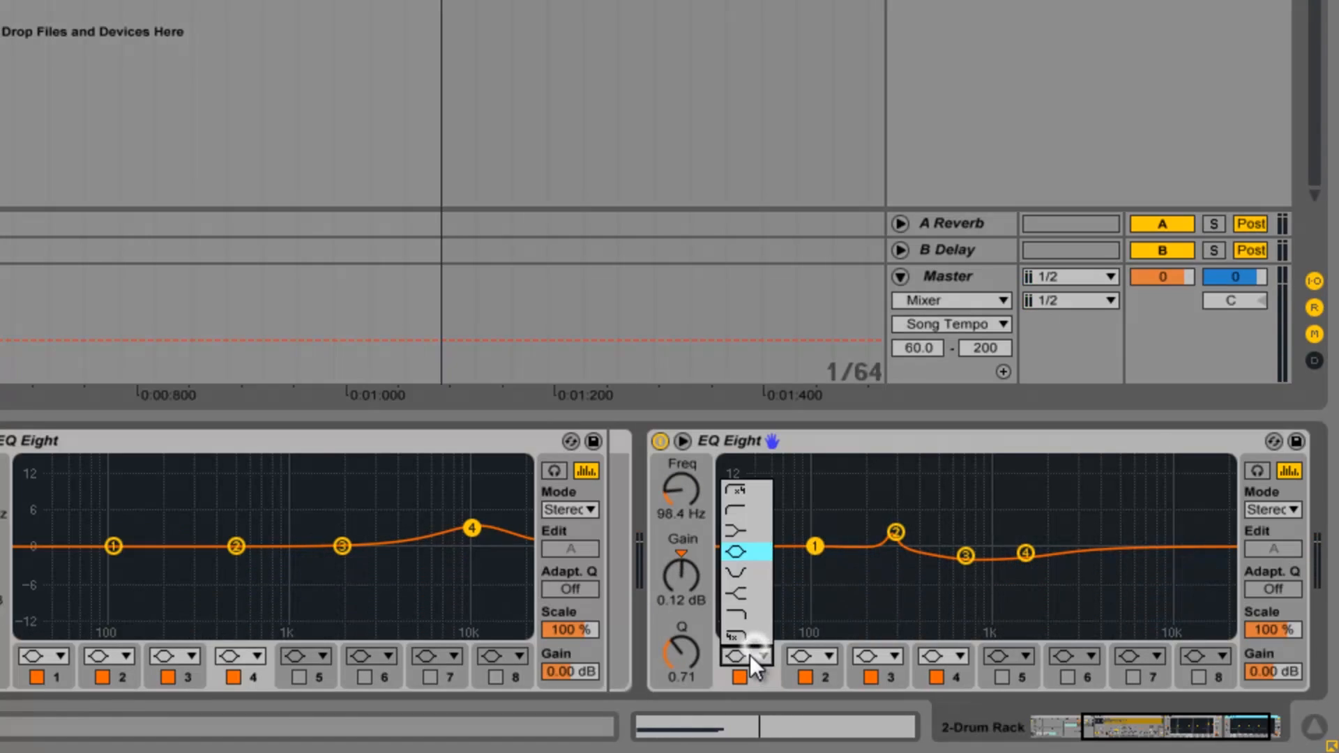
click(747, 491)
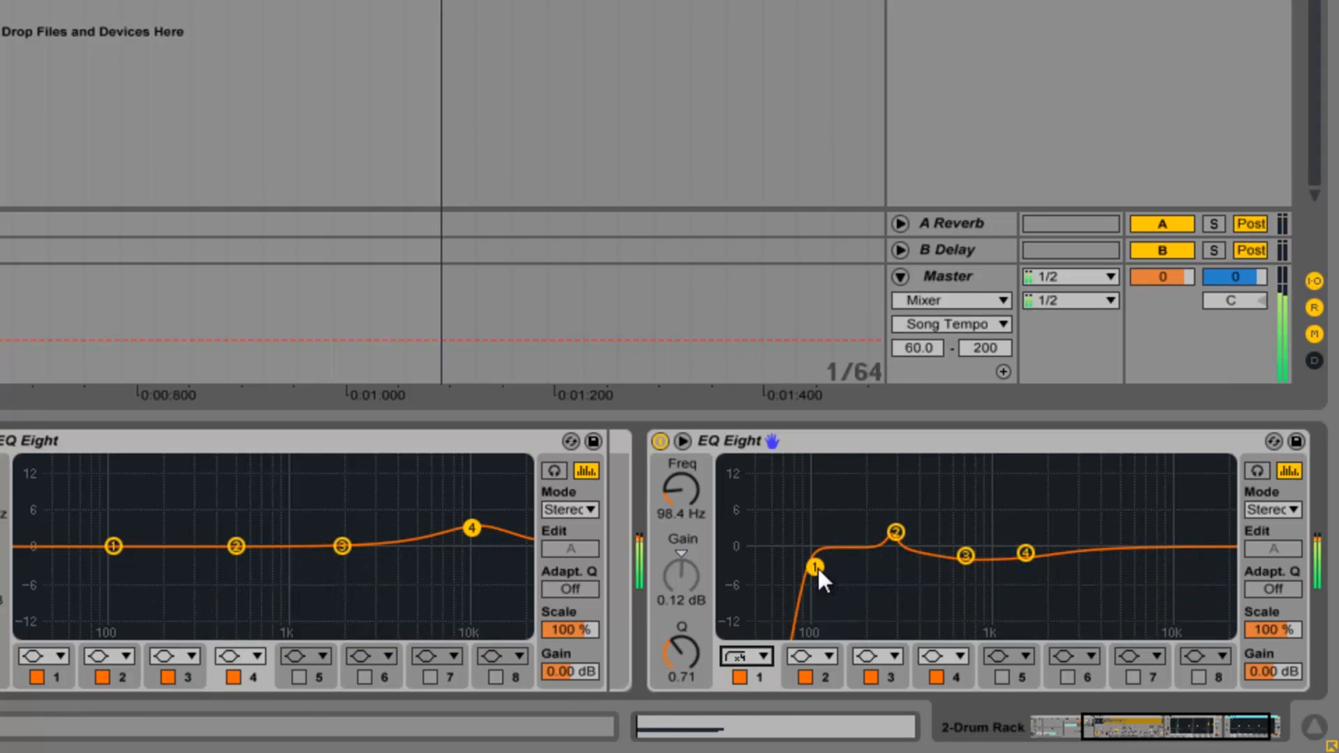
drag(819, 568, 860, 564)
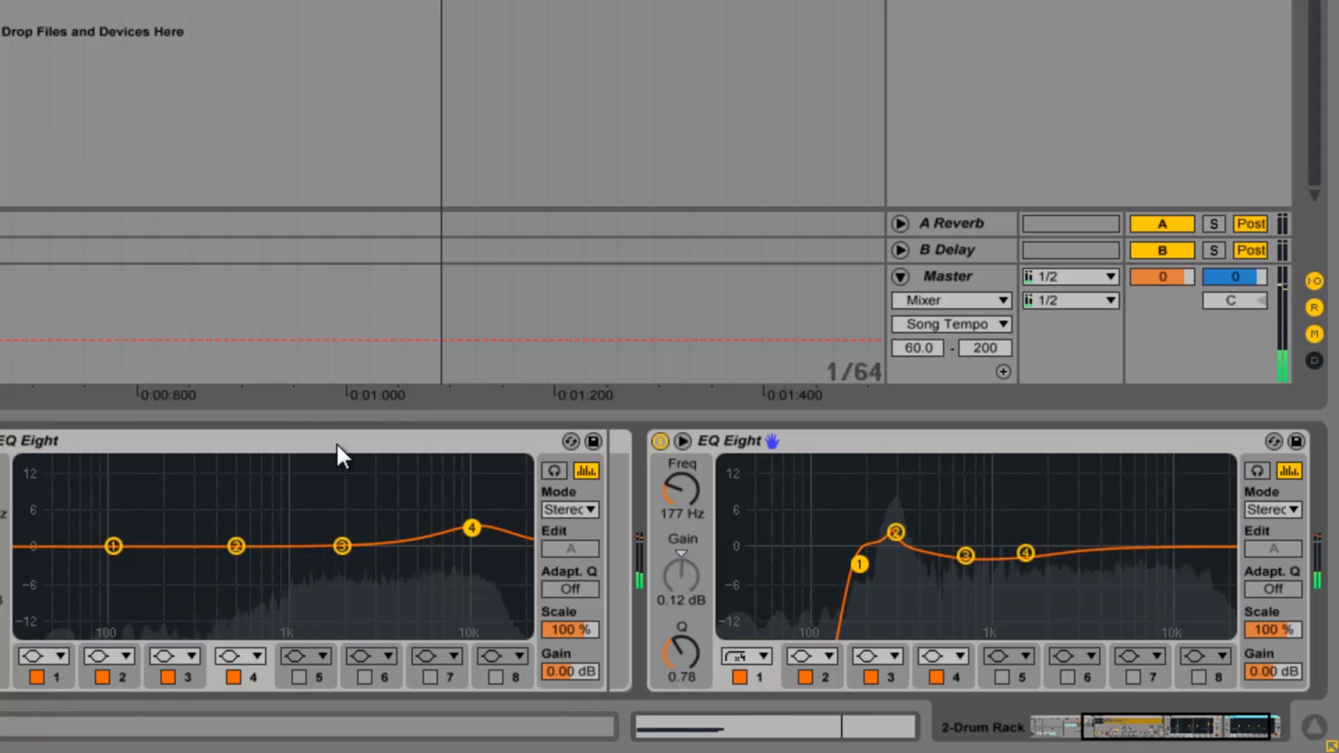
Add a Compressor after the last EQ Eight on the Drum Rack track and turn off its makeup gain.
click(1208, 717)
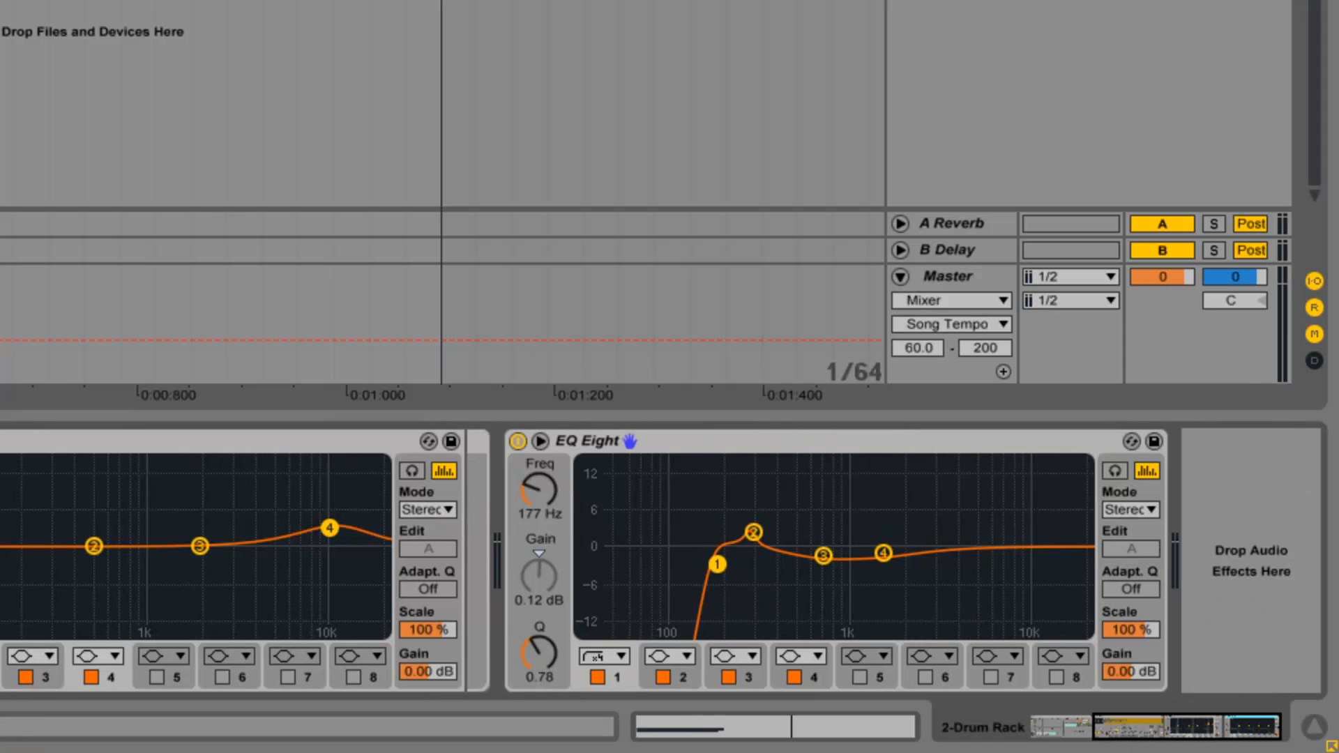
drag(1285, 412, 1259, 574)
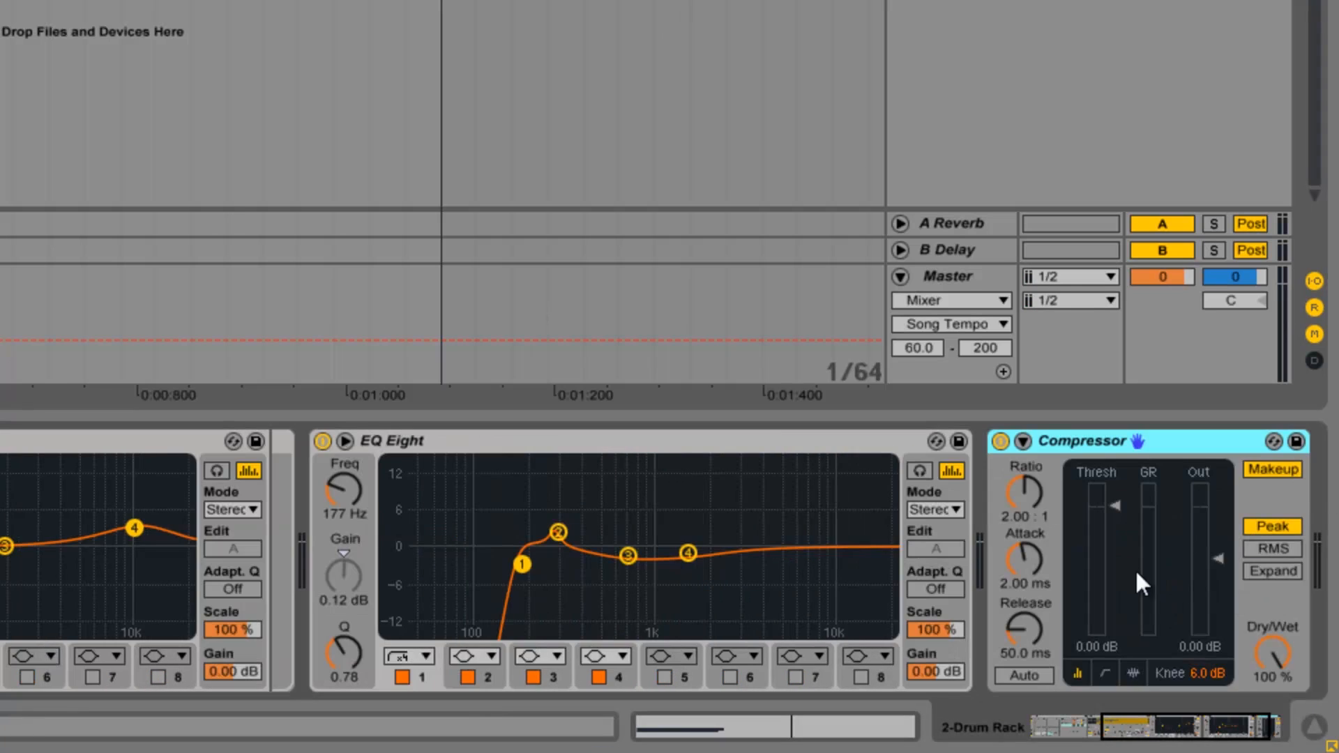
click(1261, 465)
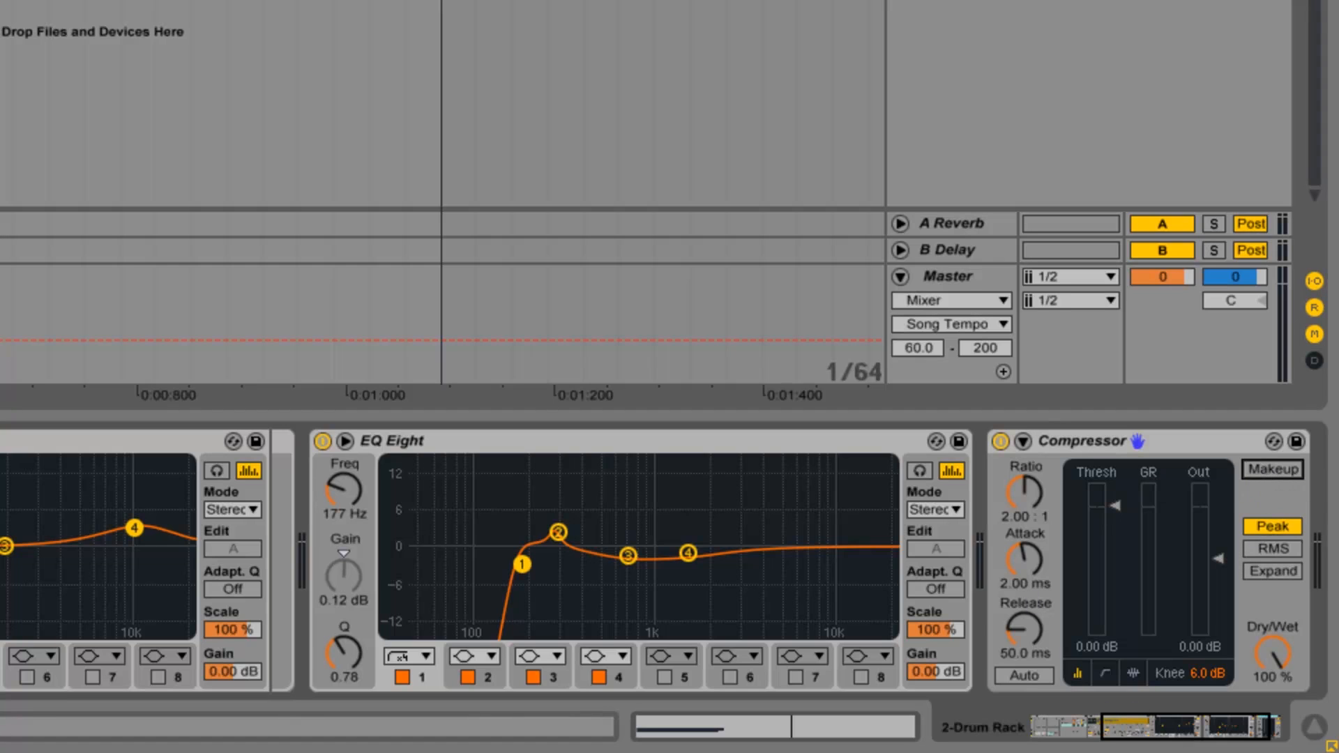
Lower the Compressor's threshold to -32.0 dB while listening to the loop.
drag(1176, 719, 1277, 717)
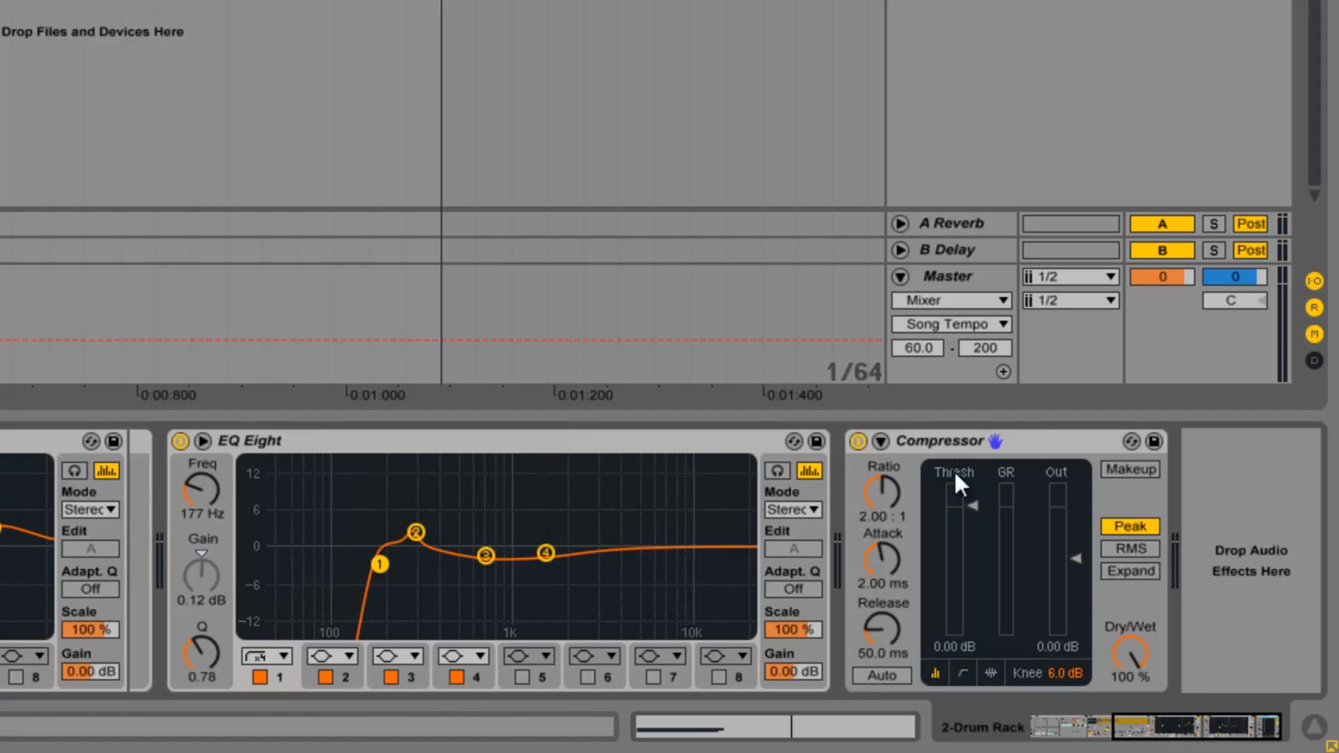
drag(980, 549, 965, 508)
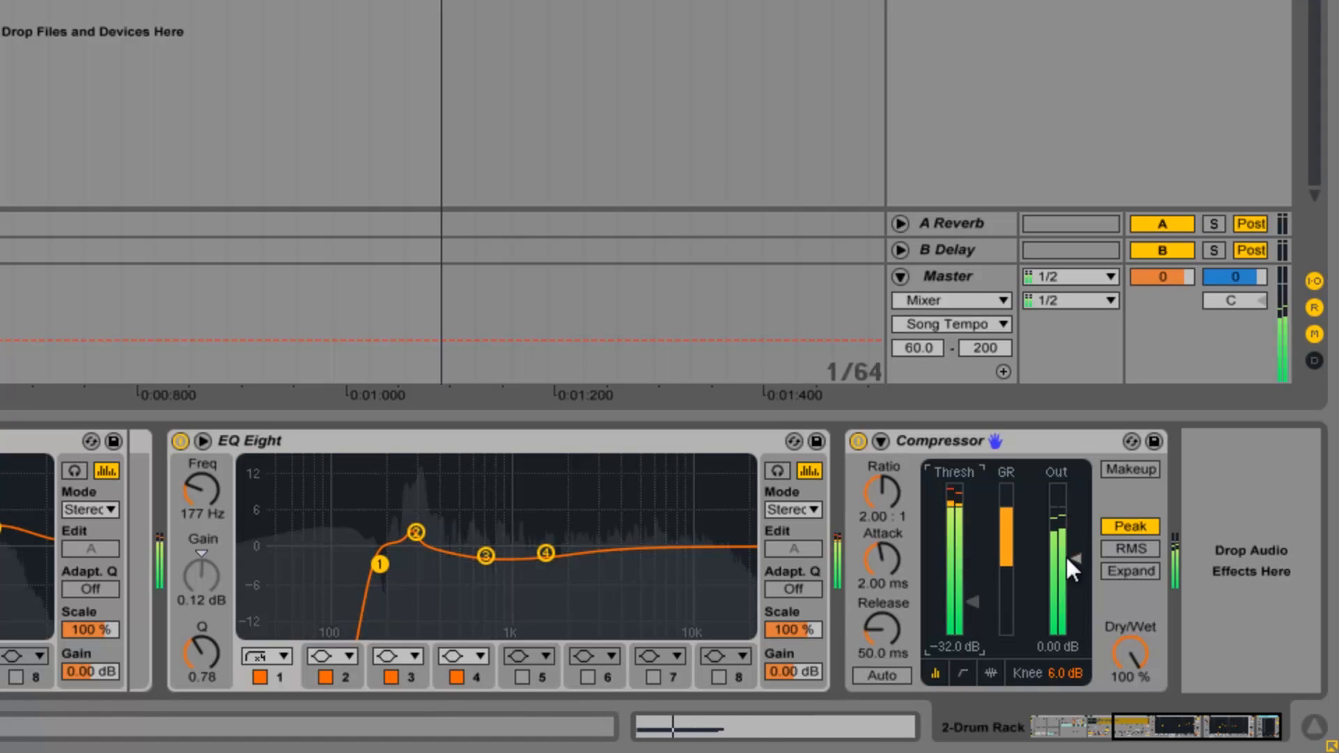
key(space)
key(space)
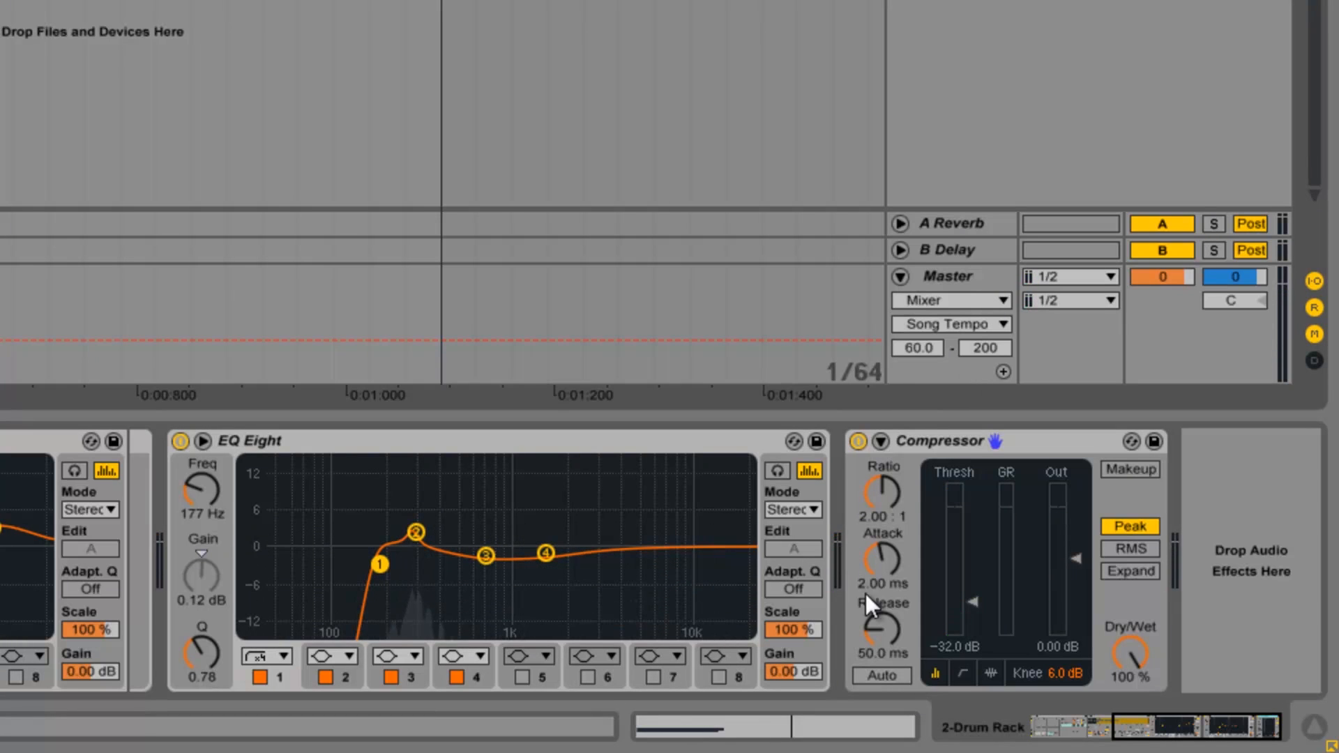
Lengthen the Compressor's attack during playback, trying values such as 11.4 ms and 31.1 ms.
click(886, 561)
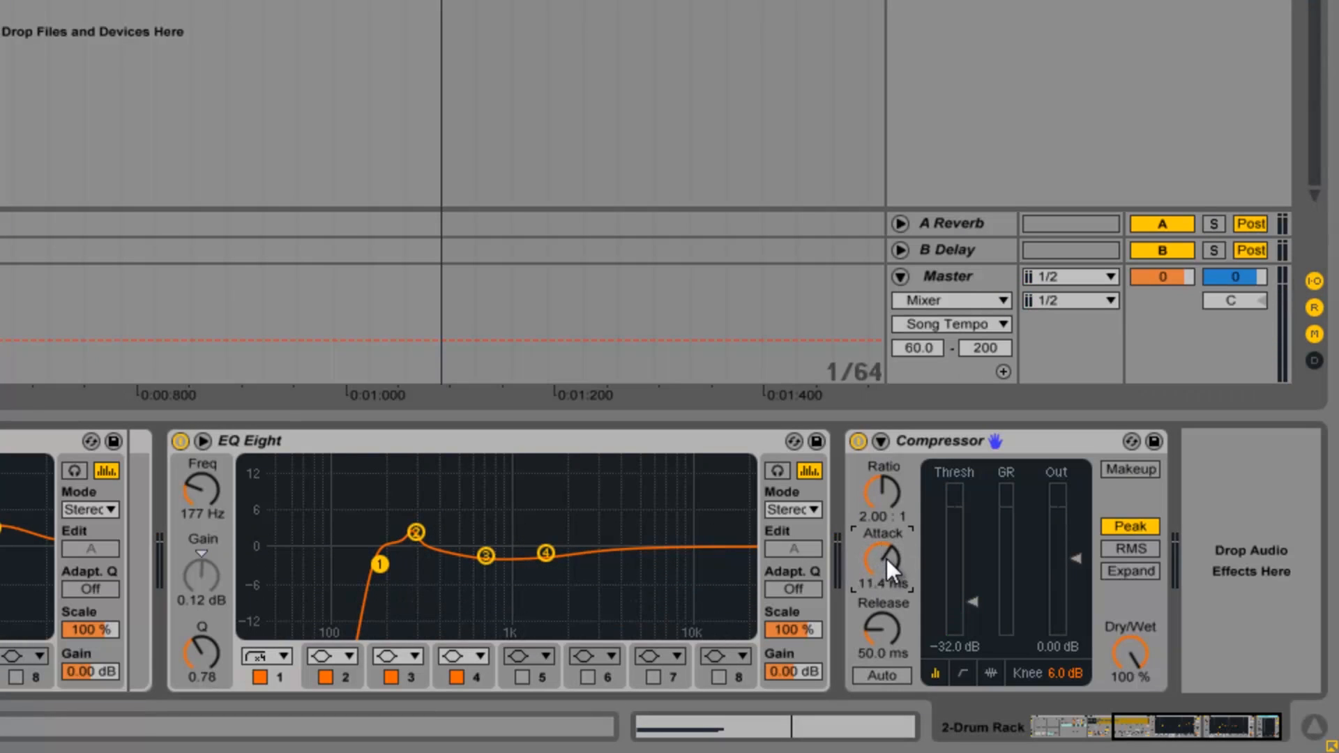
key(space)
scroll(886, 558, up, 5)
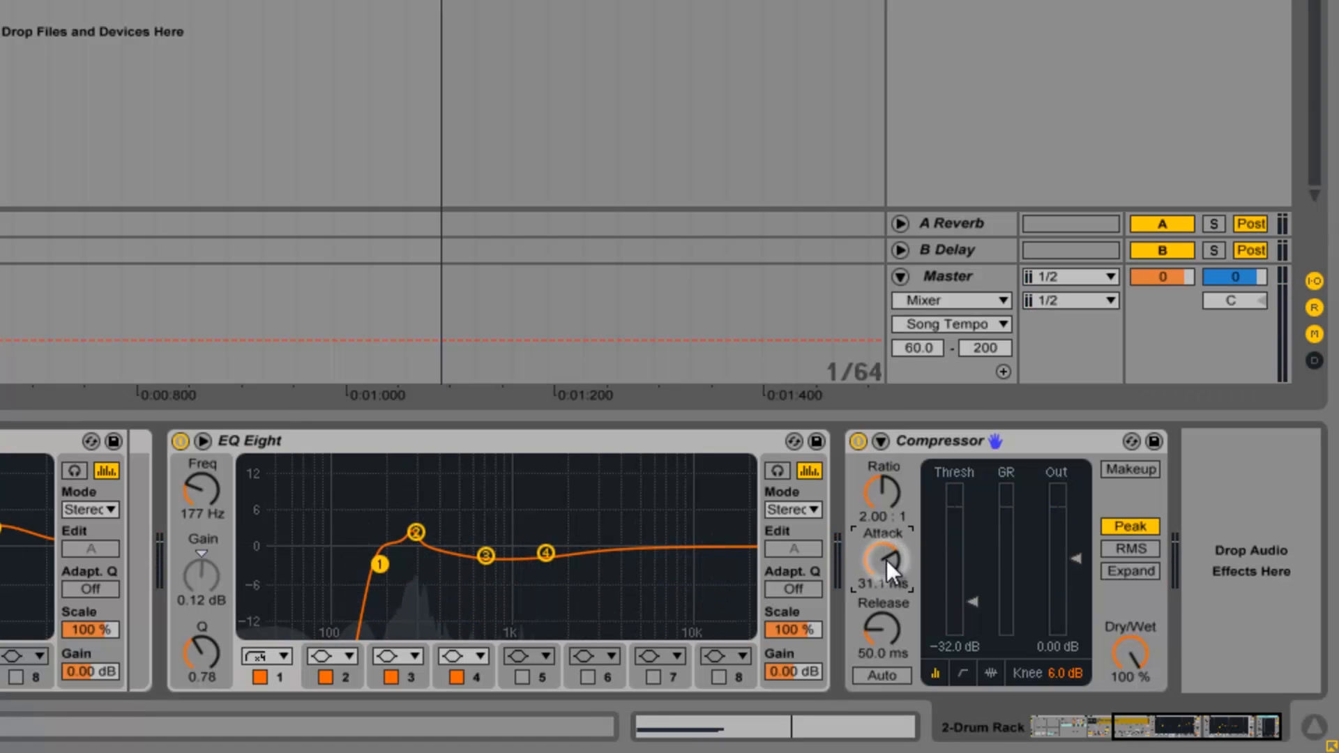
scroll(888, 561, down, 3)
scroll(887, 559, up, 1)
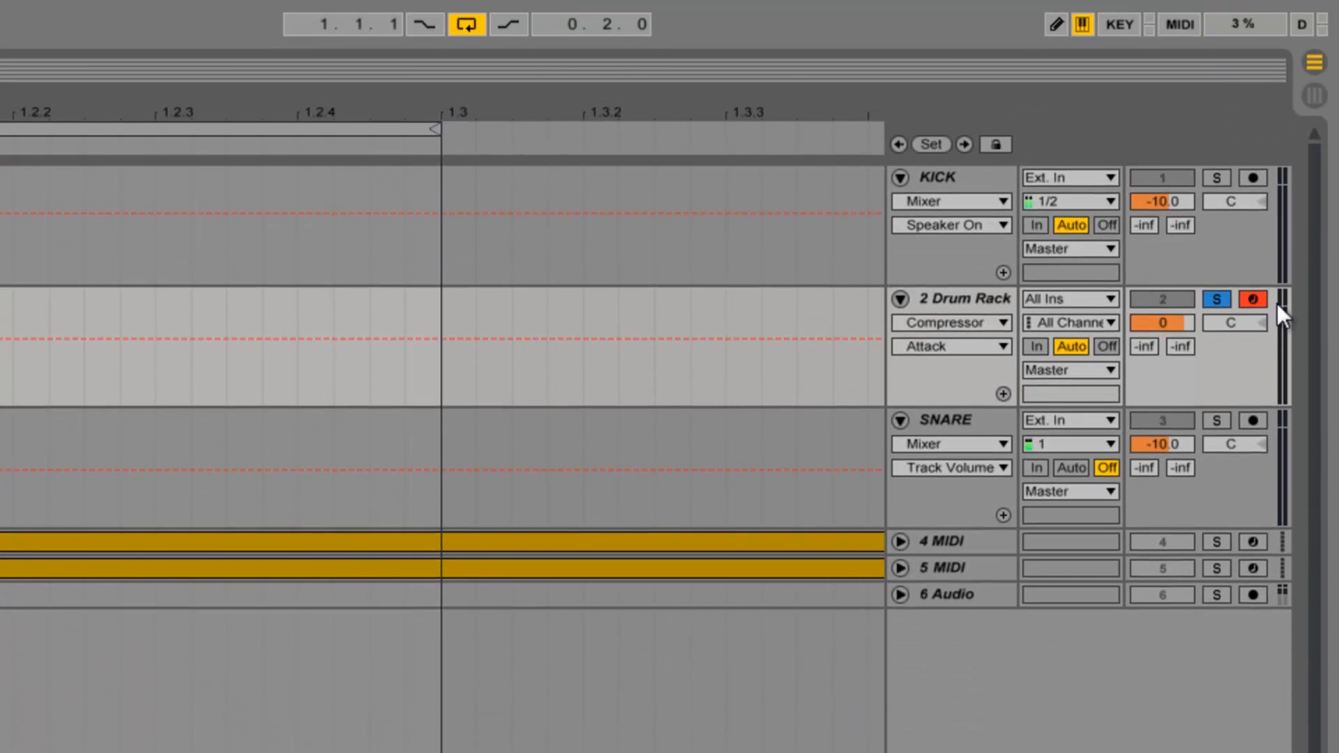
Lower the Drum Rack track's volume to -5.8 dB.
click(1162, 322)
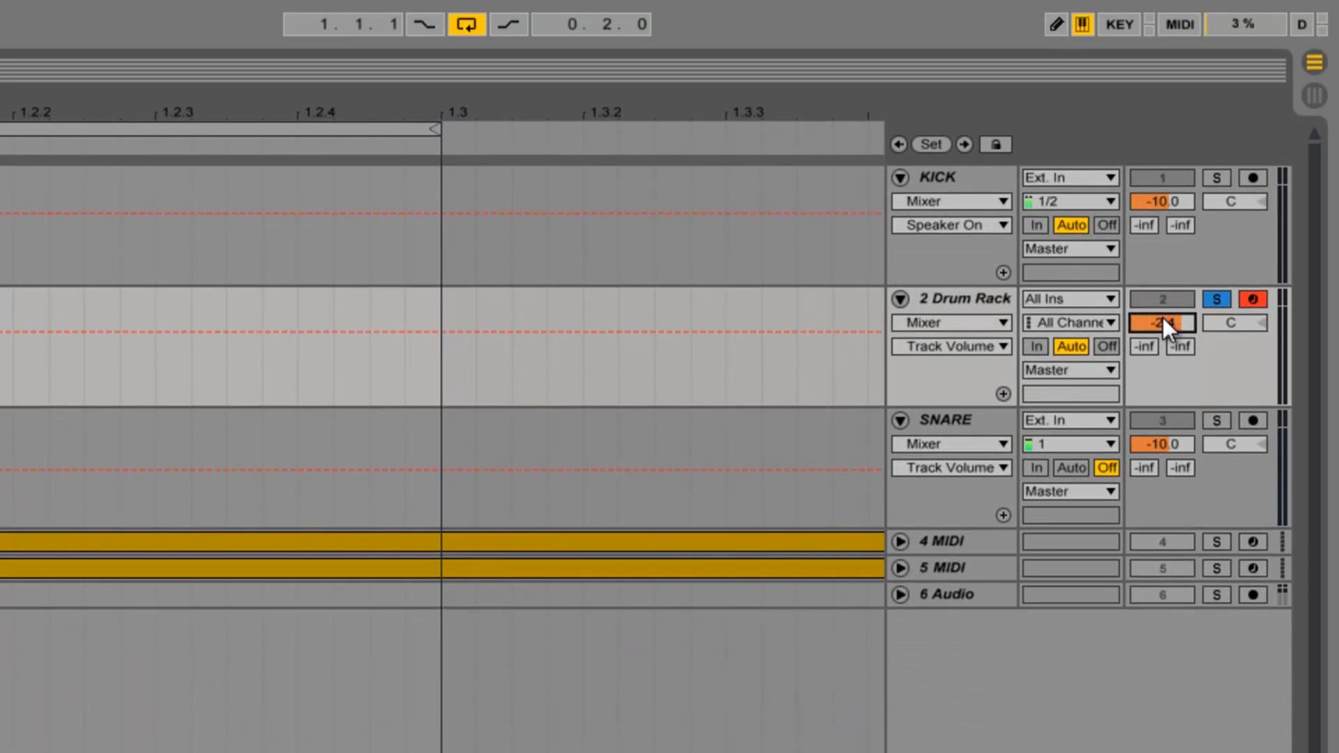
drag(1162, 317, 1162, 319)
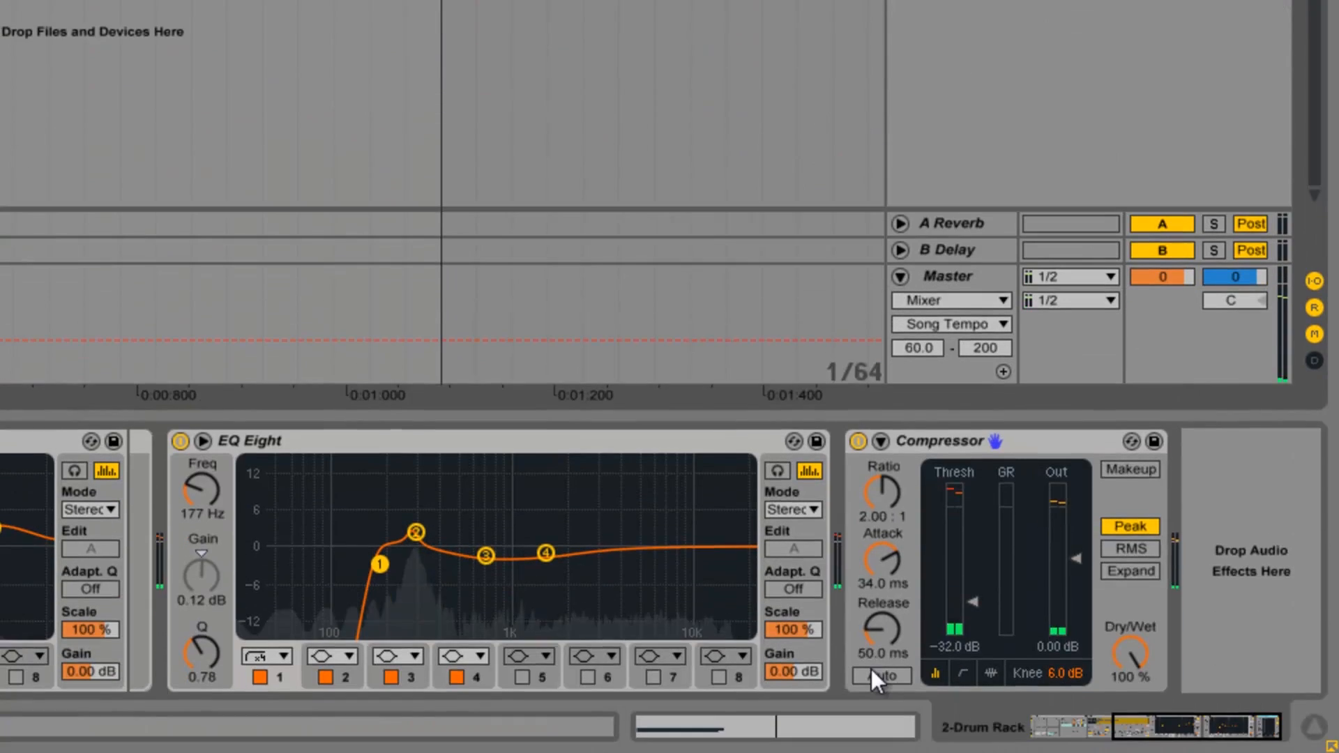
Set the Compressor's release to 30.7 ms and attack to 37.3 ms, using its activity view to follow the gain reduction.
drag(885, 633, 881, 634)
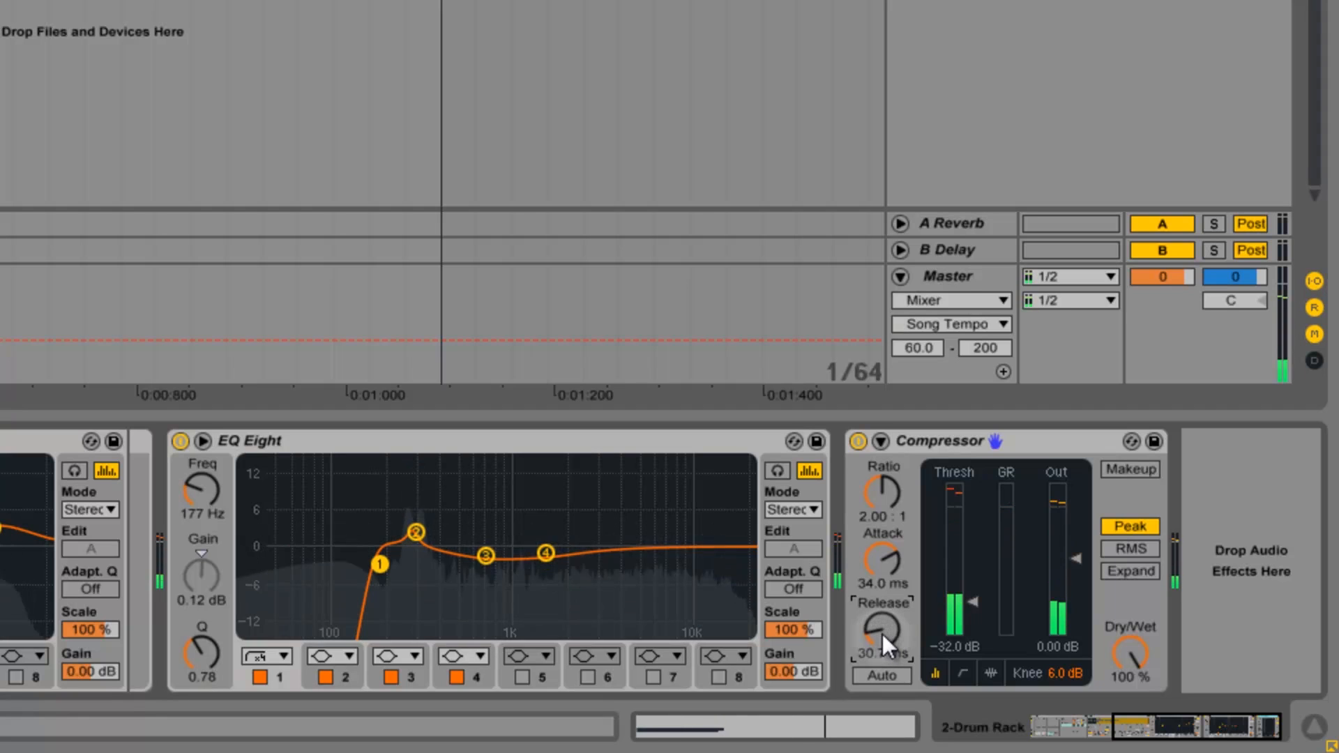
click(993, 672)
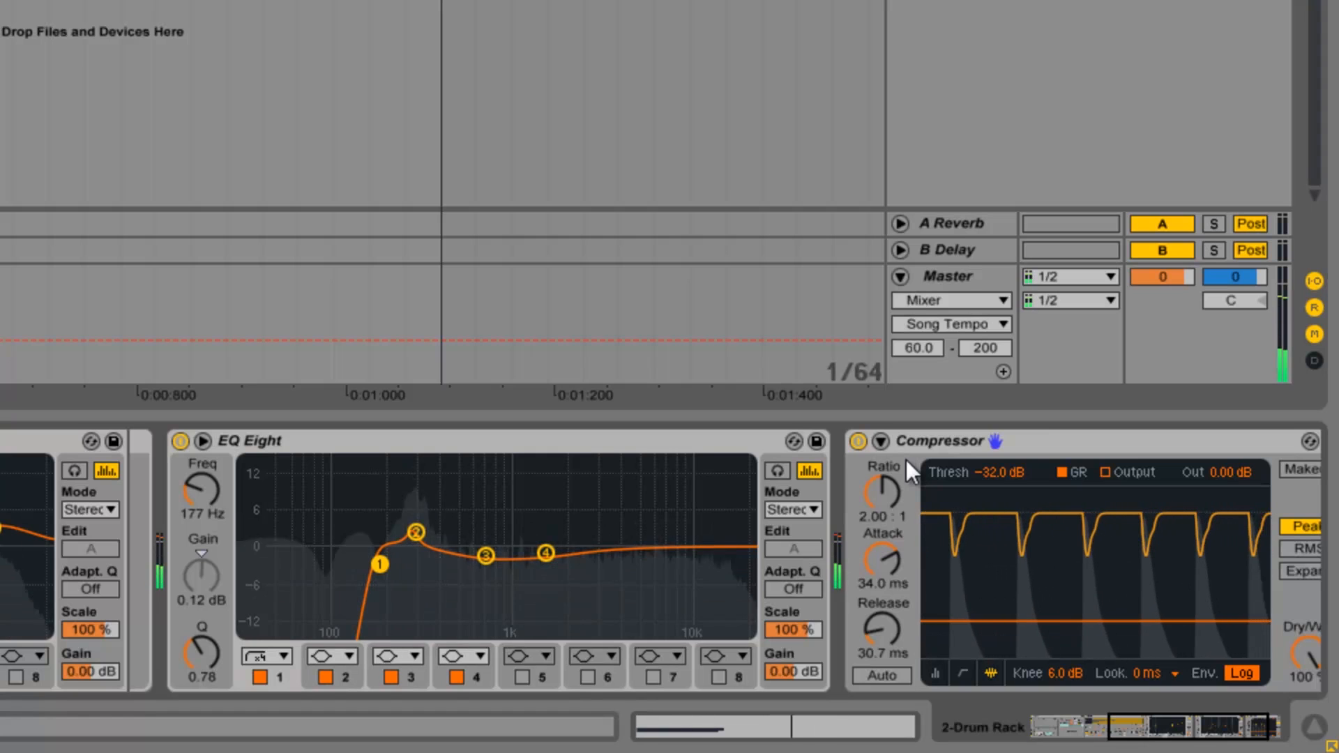
mouse_move(885, 562)
mouse_down()
mouse_move(885, 549)
mouse_move(885, 563)
mouse_up()
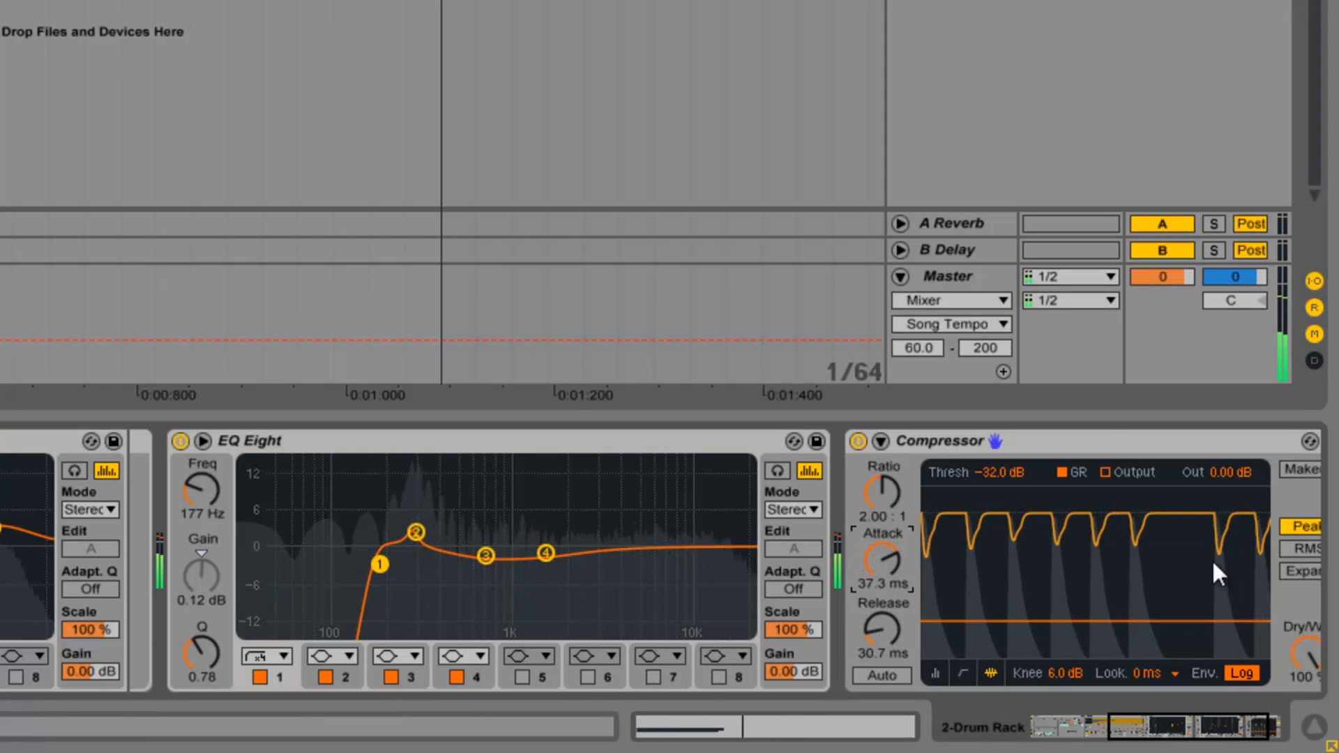
Compare the Compressor with its makeup gain switched on and off.
click(1298, 469)
click(1295, 470)
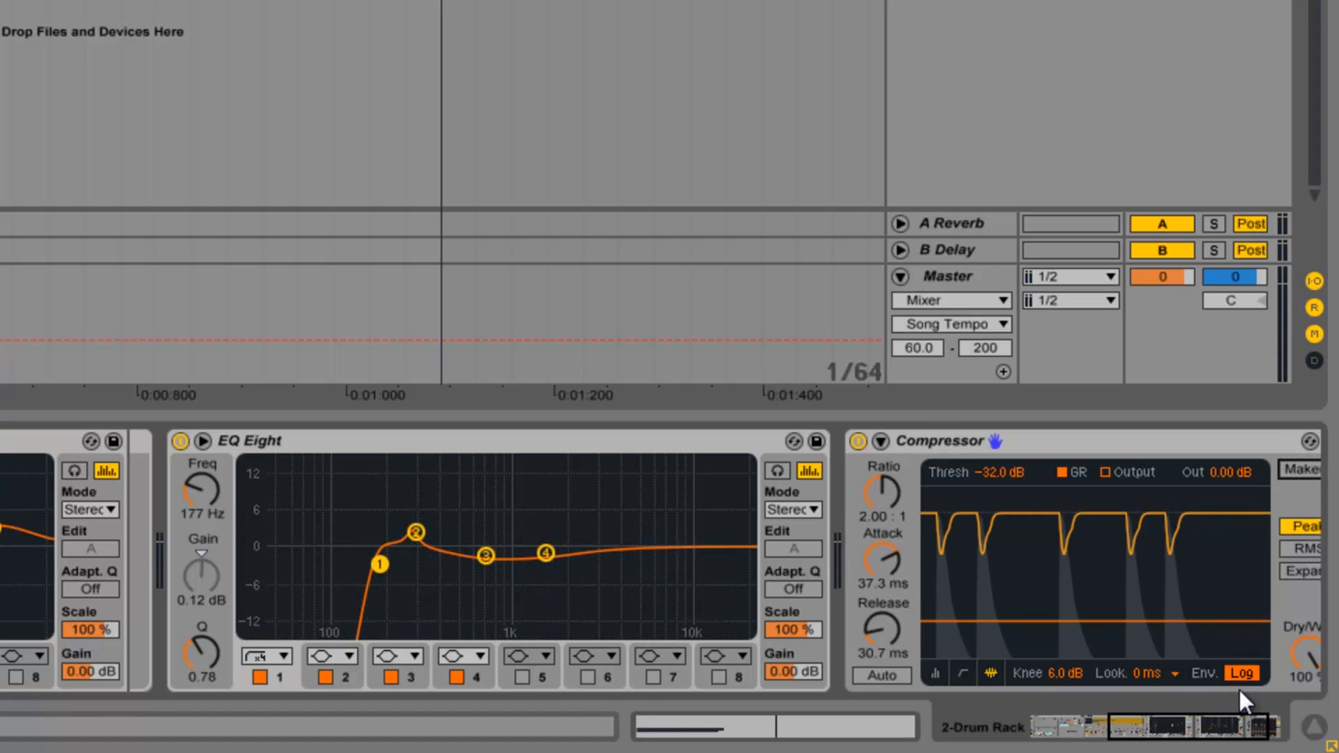
click(1215, 732)
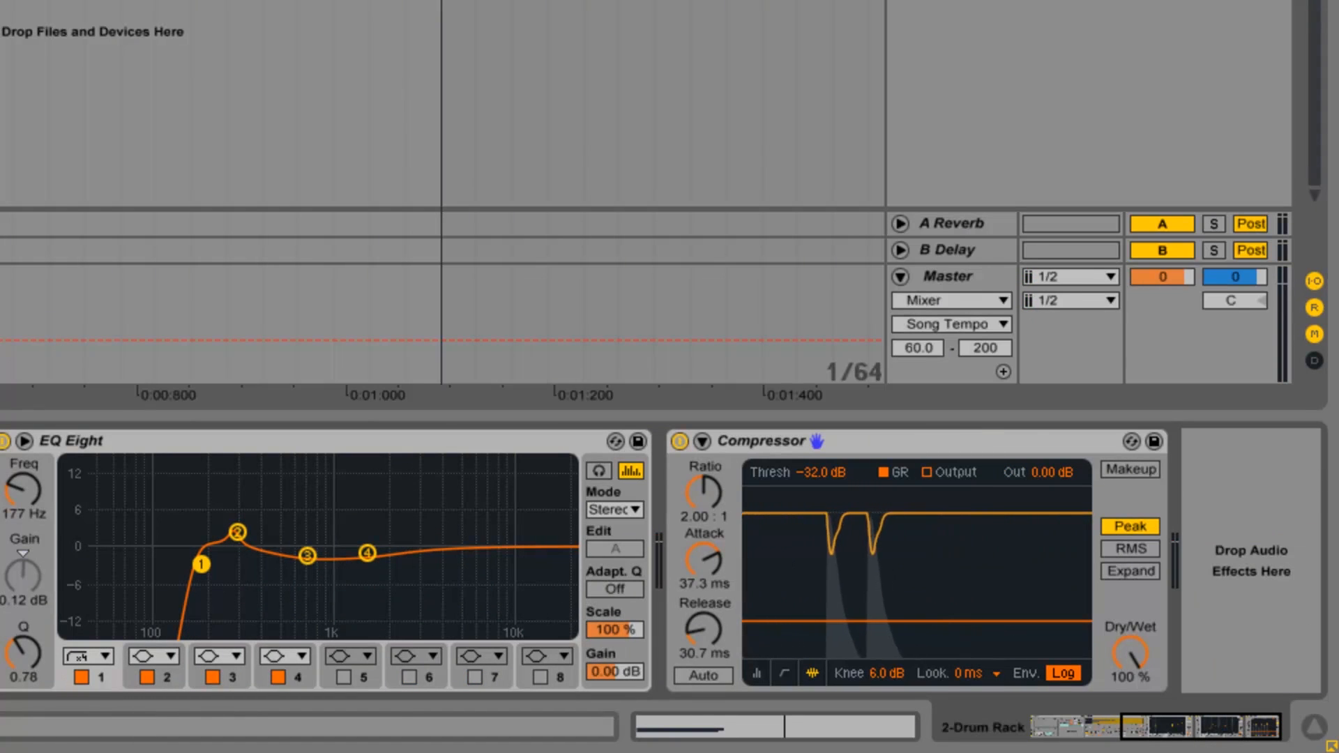
Add the Schaack Audio Technologies Transient Shaper plug-in after the Compressor on the Drum Rack track.
scroll(198, 258, down, 7)
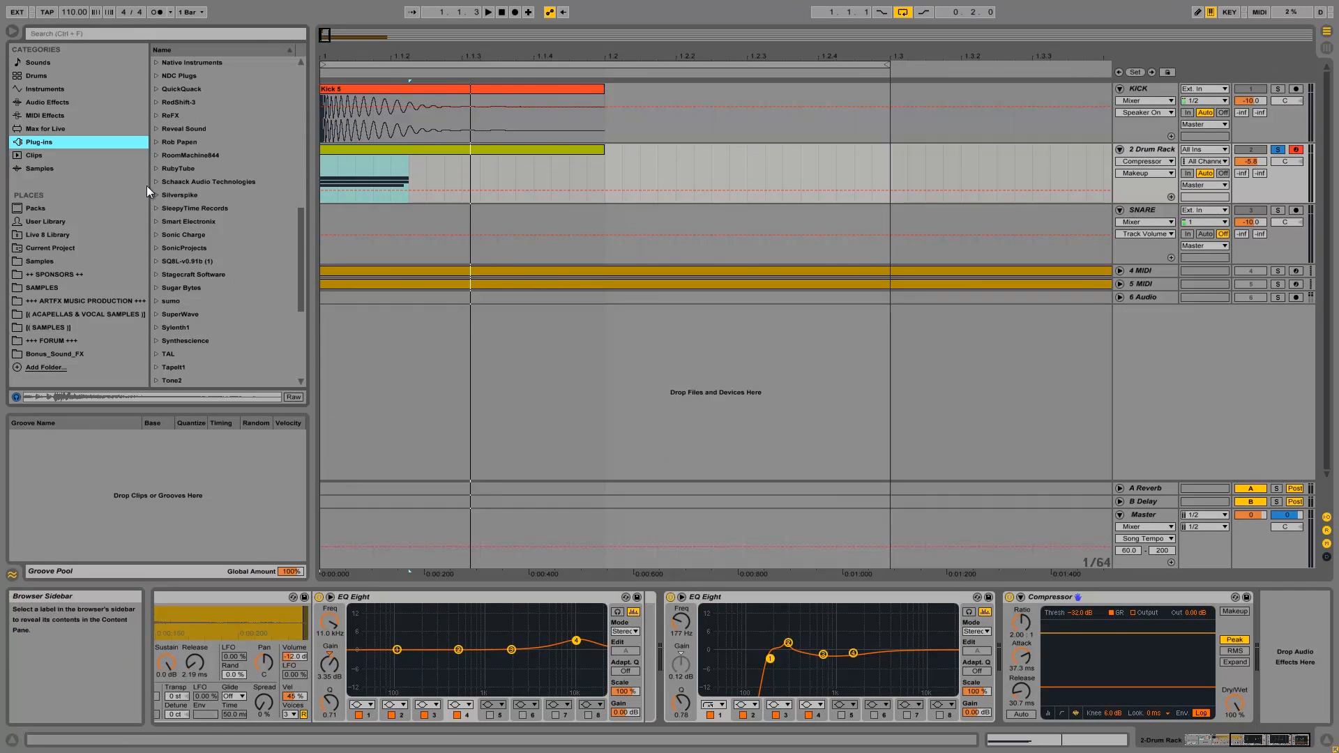
click(159, 182)
click(165, 195)
drag(212, 210, 1268, 647)
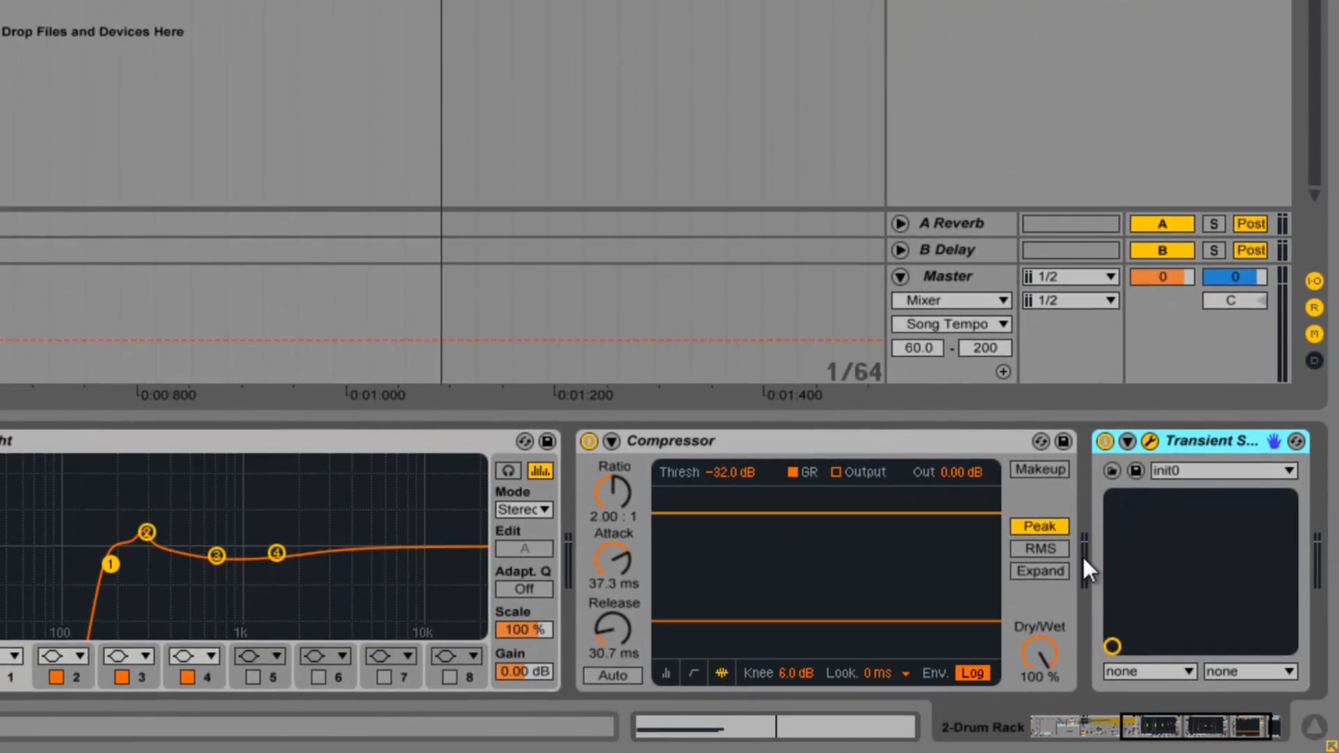
drag(1200, 720, 1314, 726)
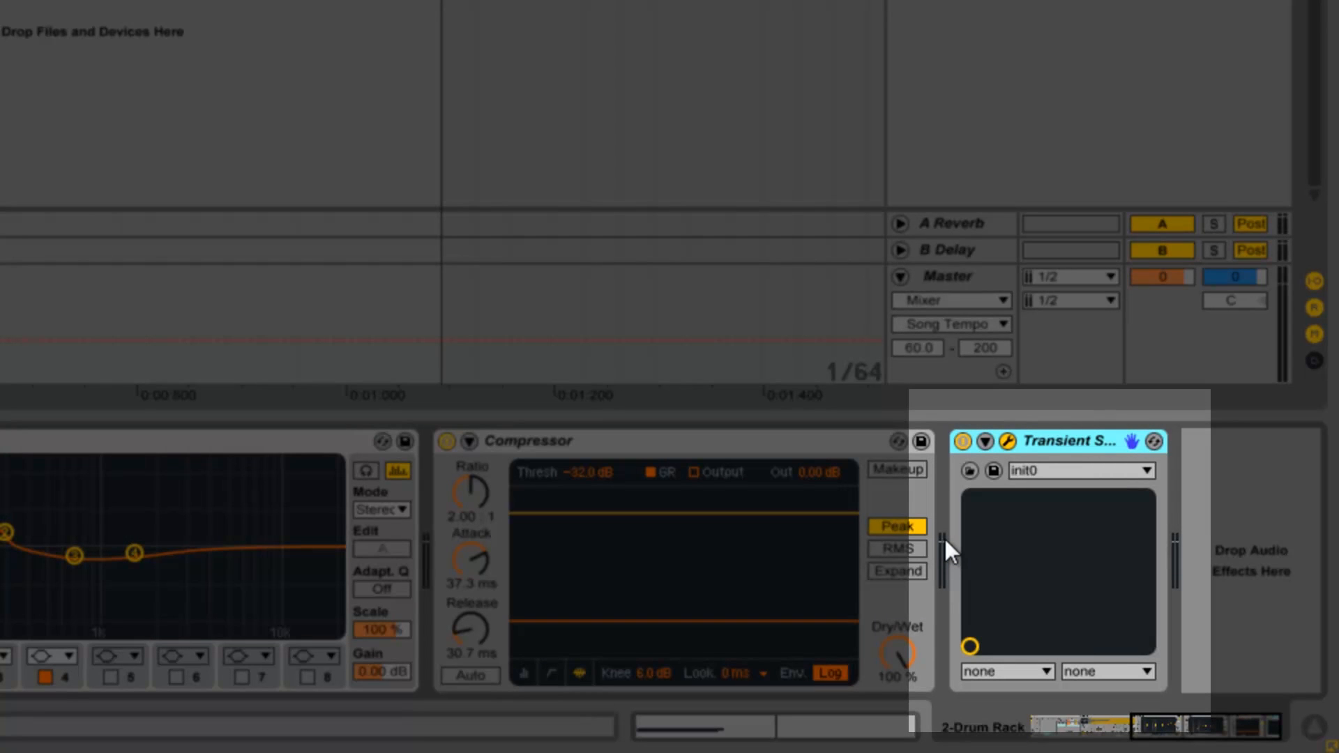
Boost the Transient Shaper's attack during playback, choose the widest attack shape, and close the plug-in window.
key(space)
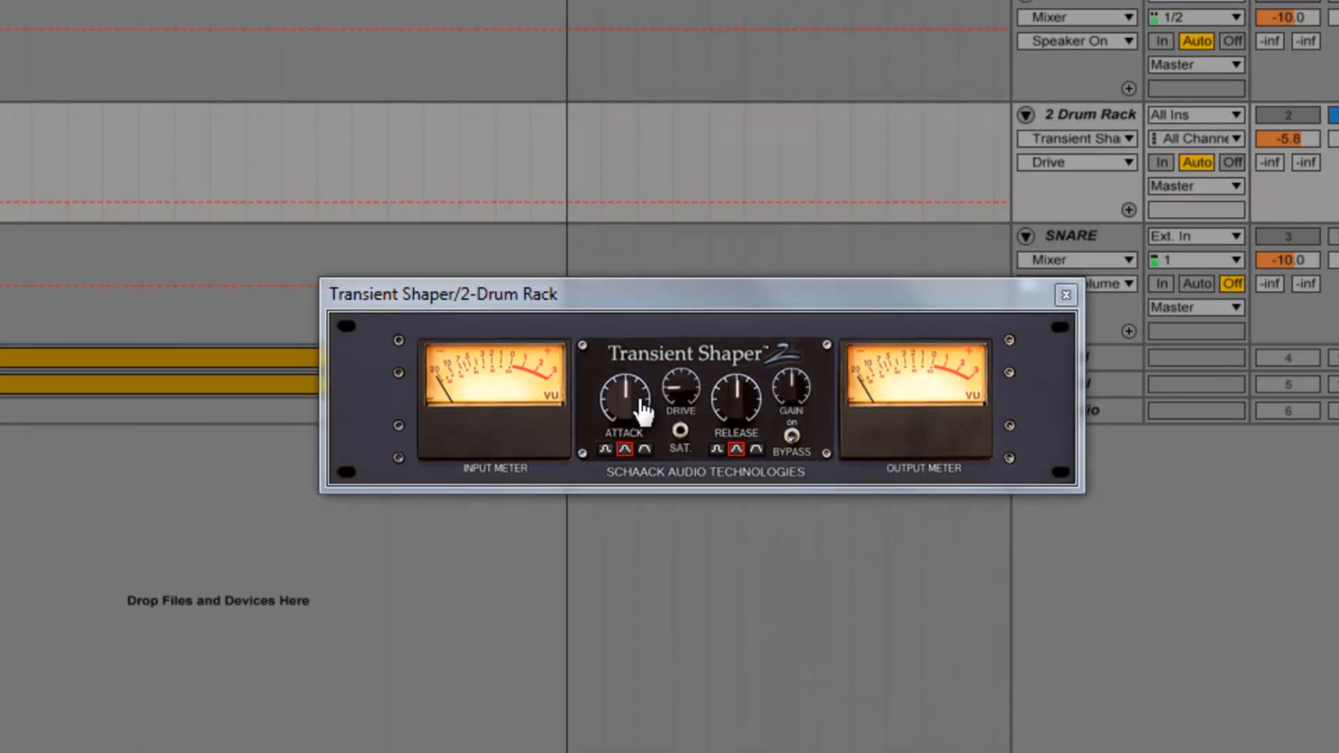
drag(641, 401, 641, 389)
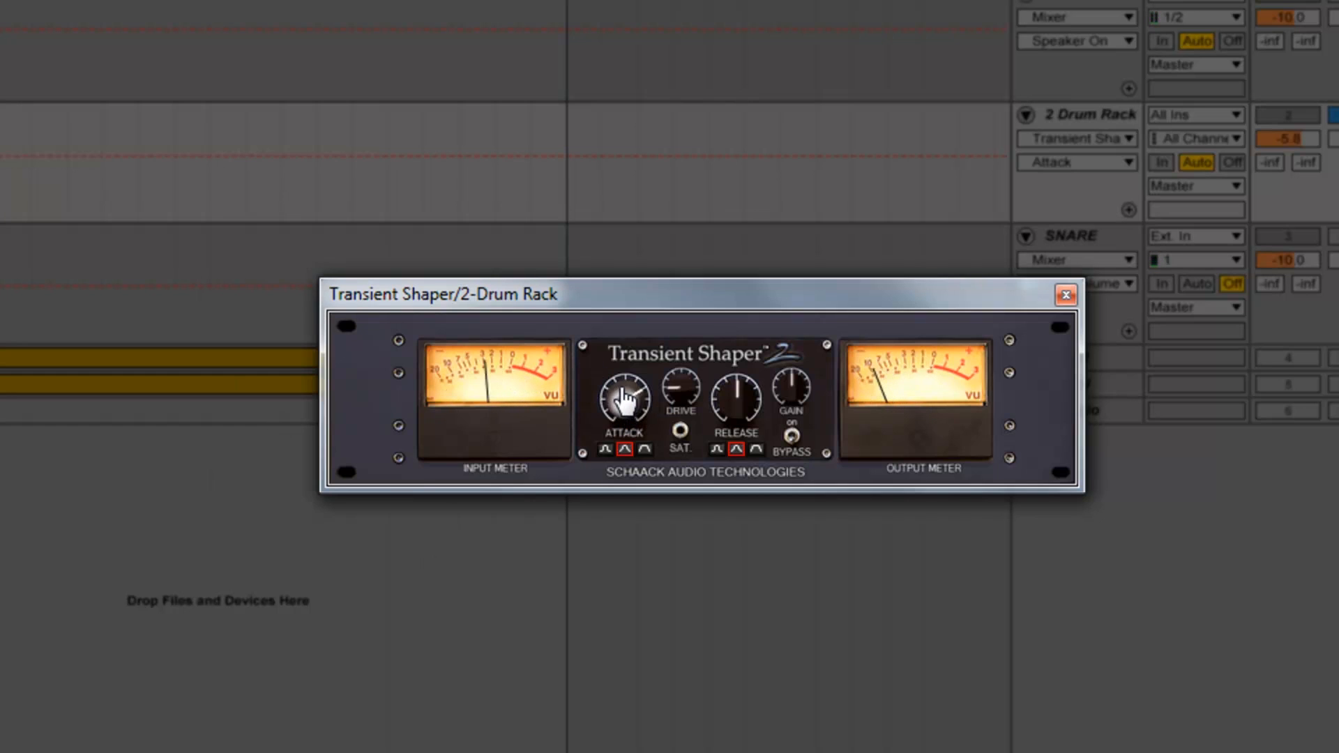
drag(626, 404, 618, 415)
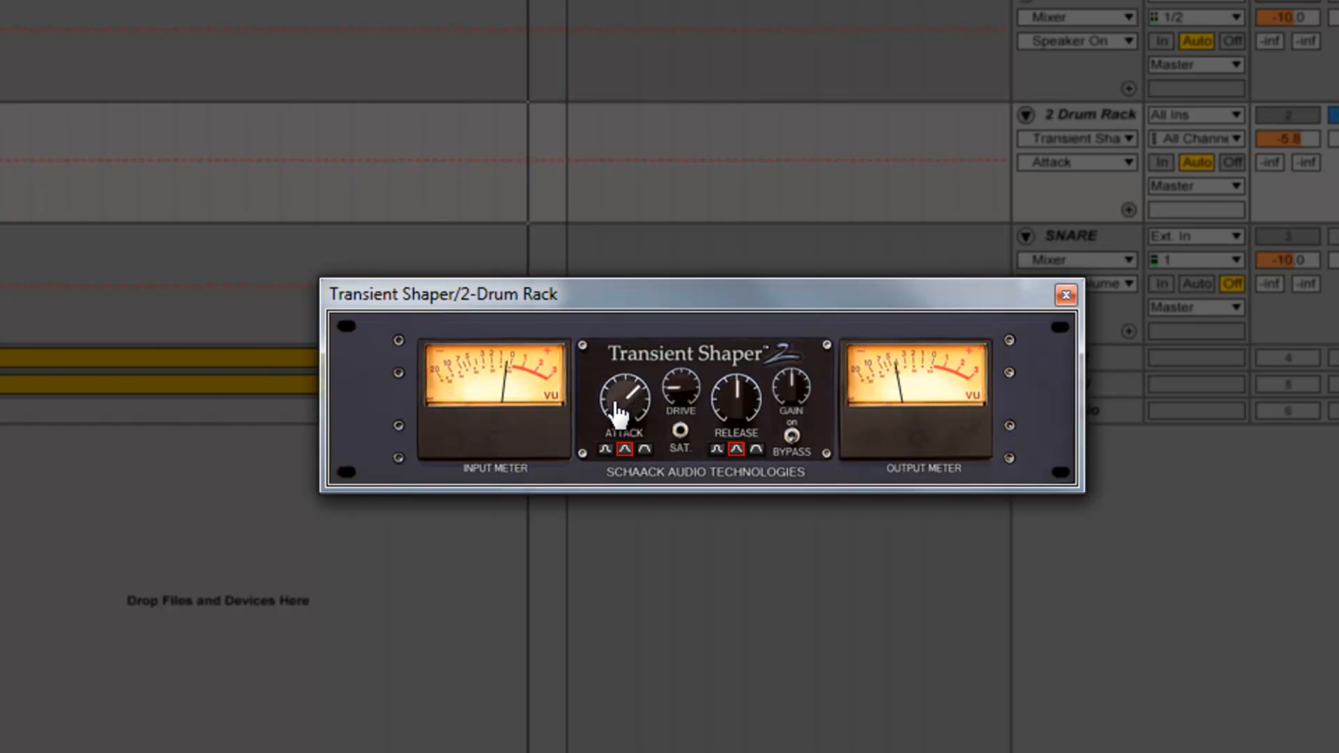
click(644, 448)
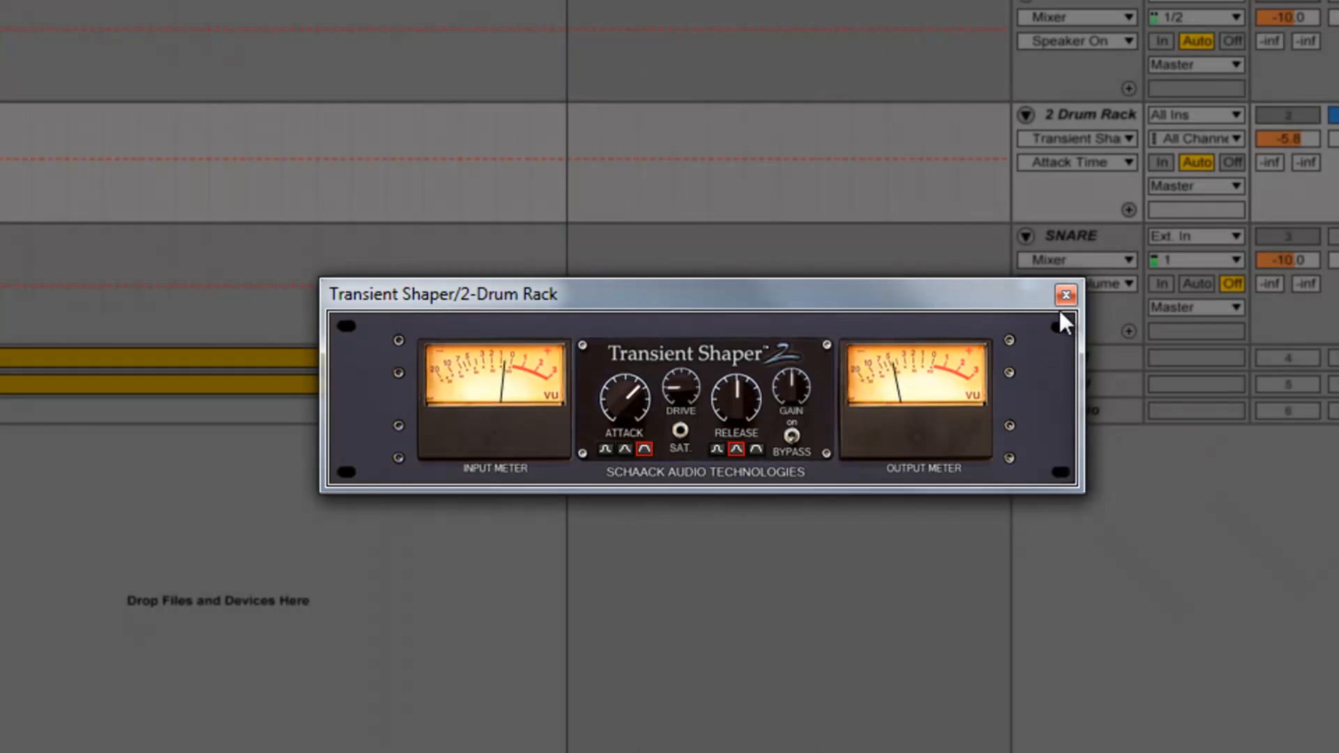
click(1066, 296)
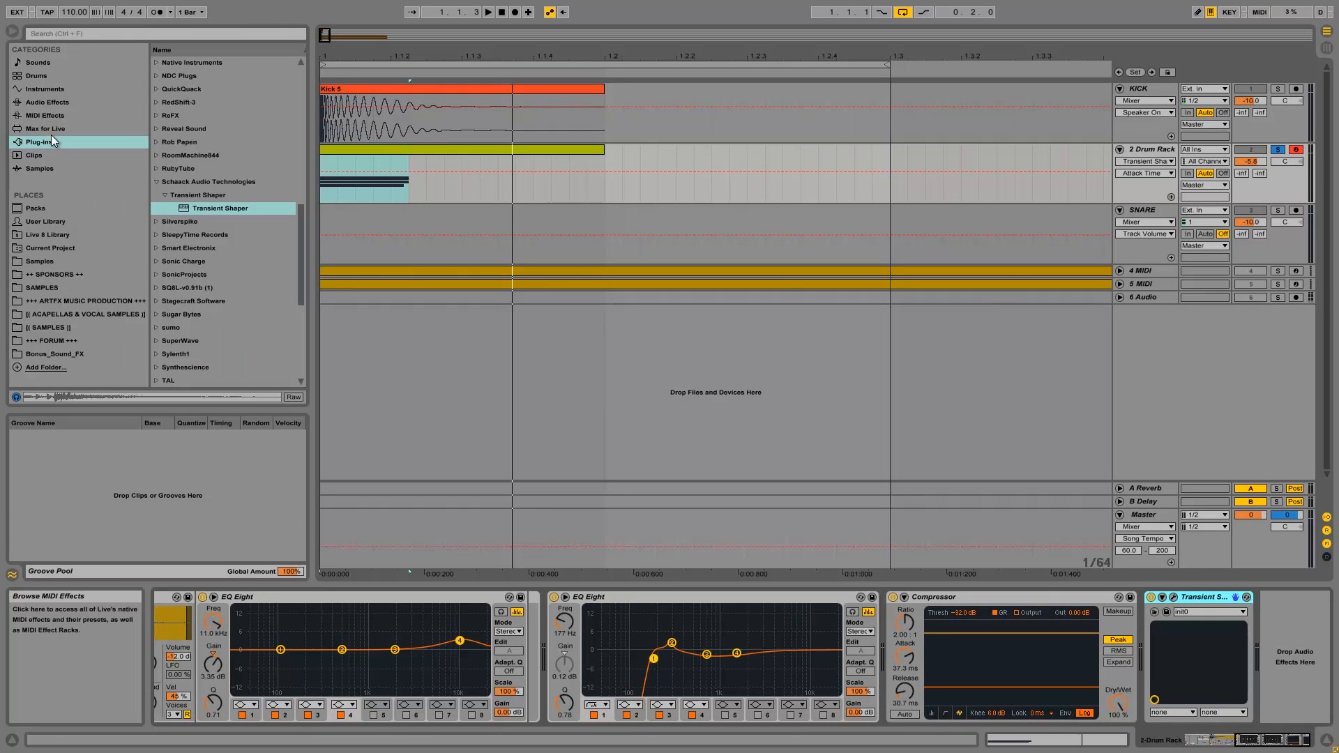
Add a Saturator after the Transient Shaper and turn on its Soft Clip.
click(55, 103)
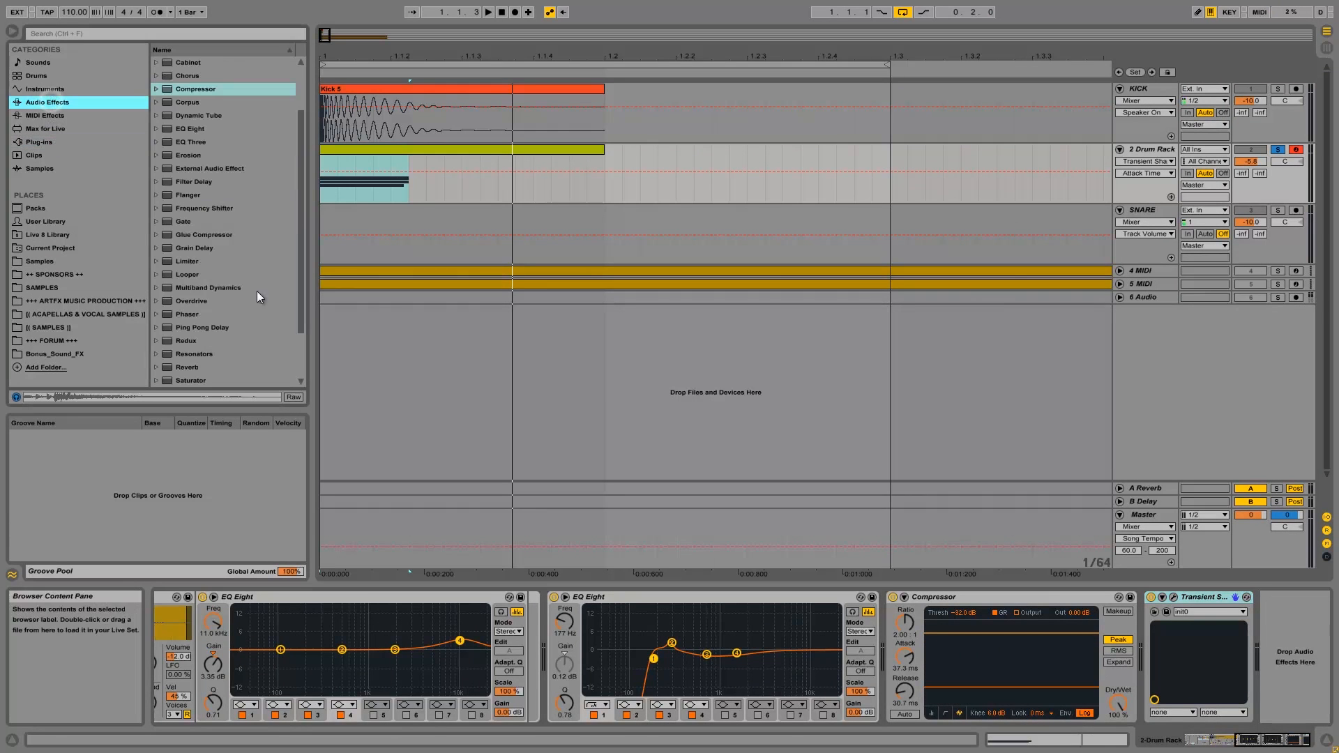
scroll(255, 295, down, 3)
drag(200, 313, 1312, 628)
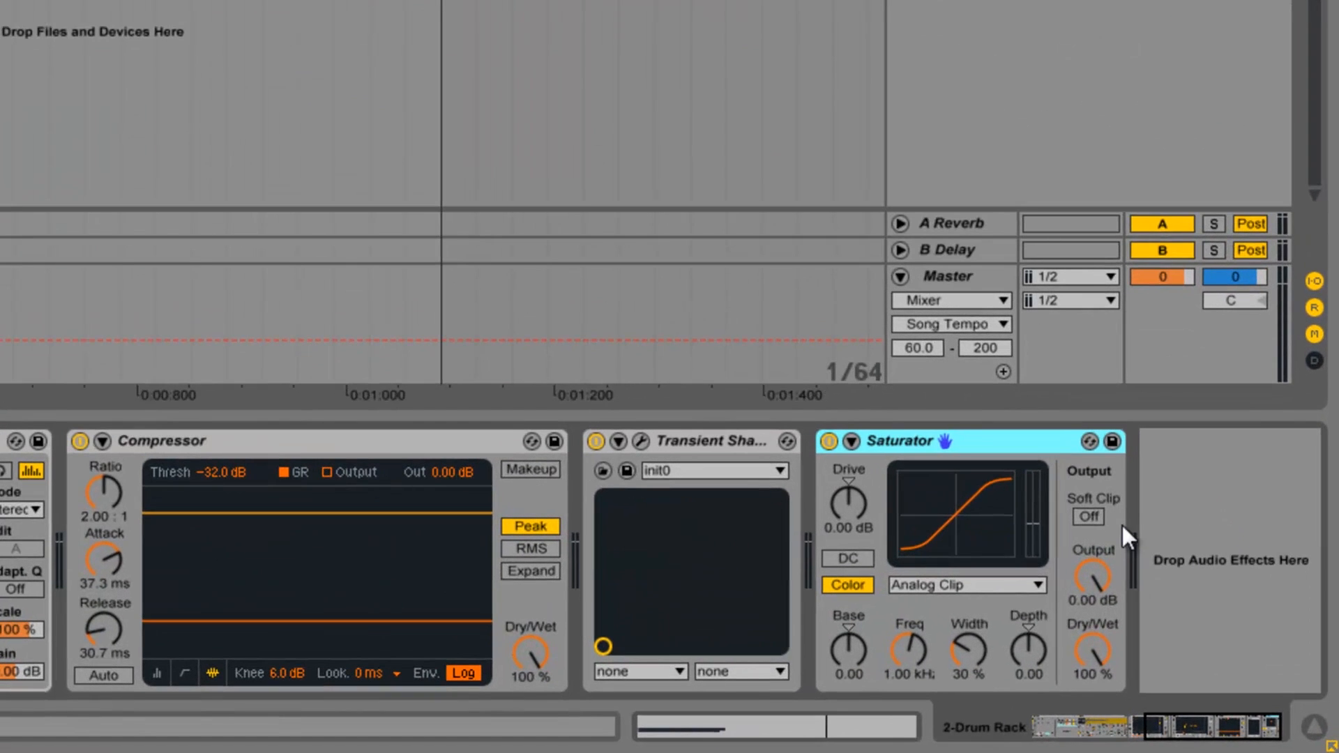
click(1088, 518)
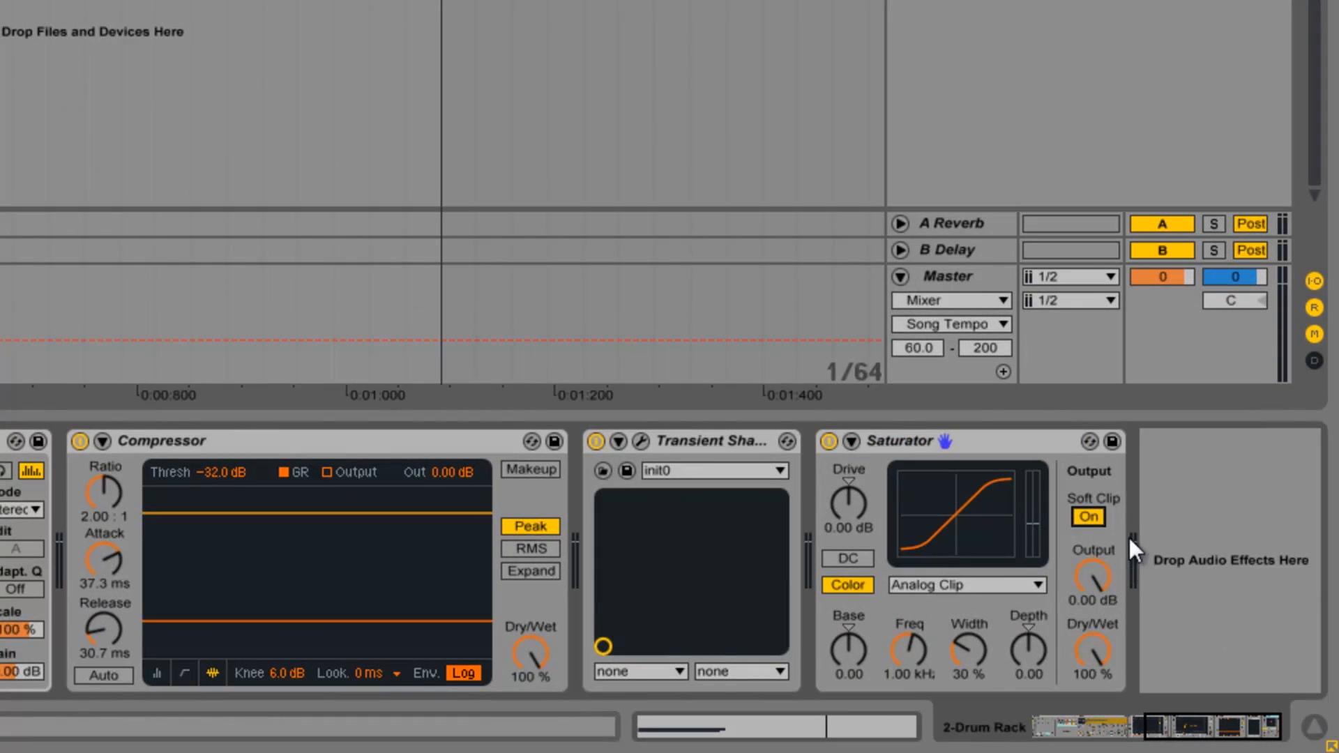
Raise the Saturator's drive to 8.00 dB while listening, and lengthen the Compressor's release to 129 ms.
key(space)
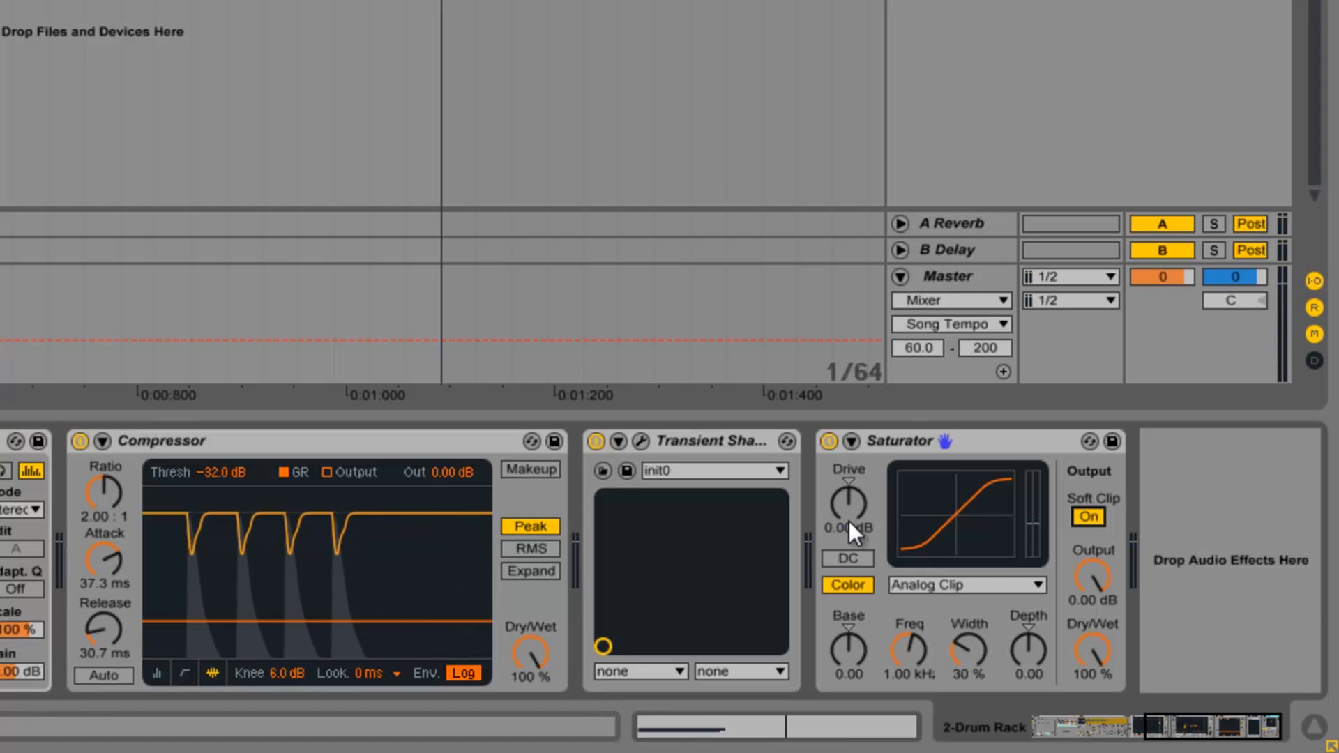
drag(852, 505, 852, 504)
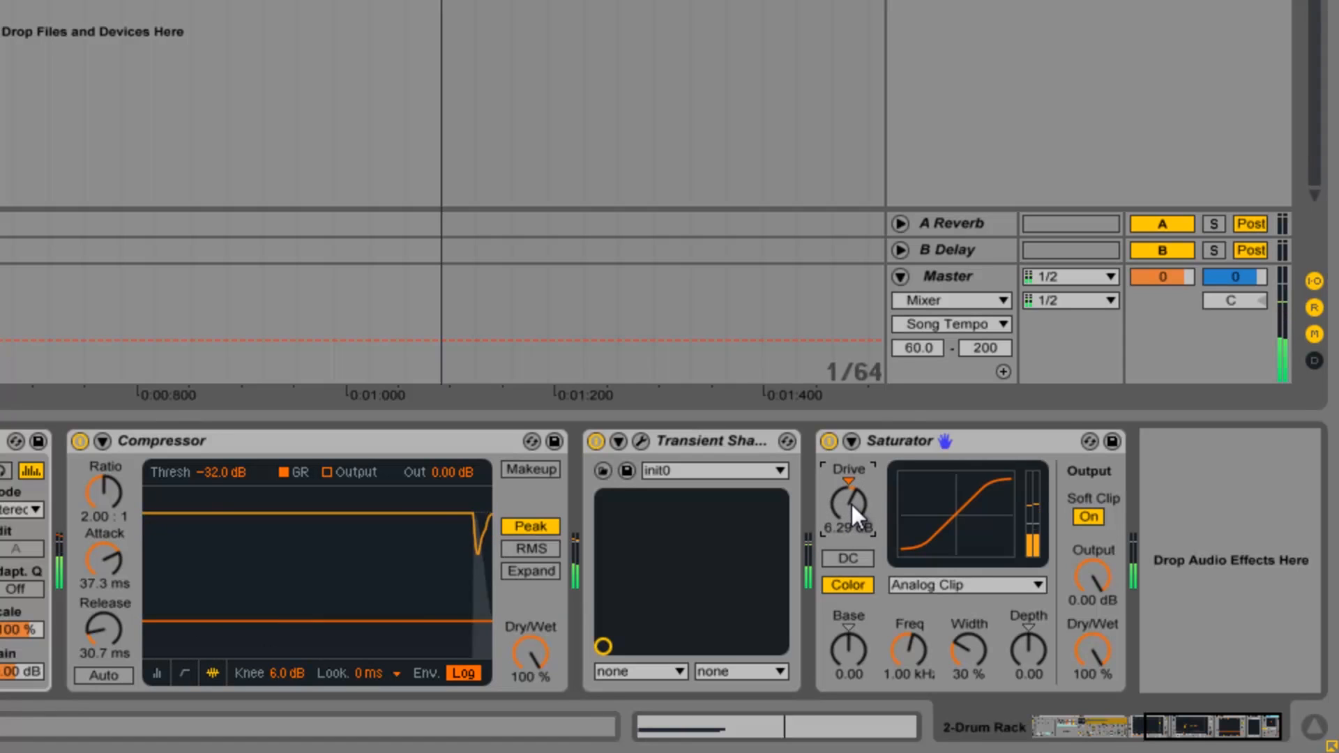
drag(852, 504, 851, 505)
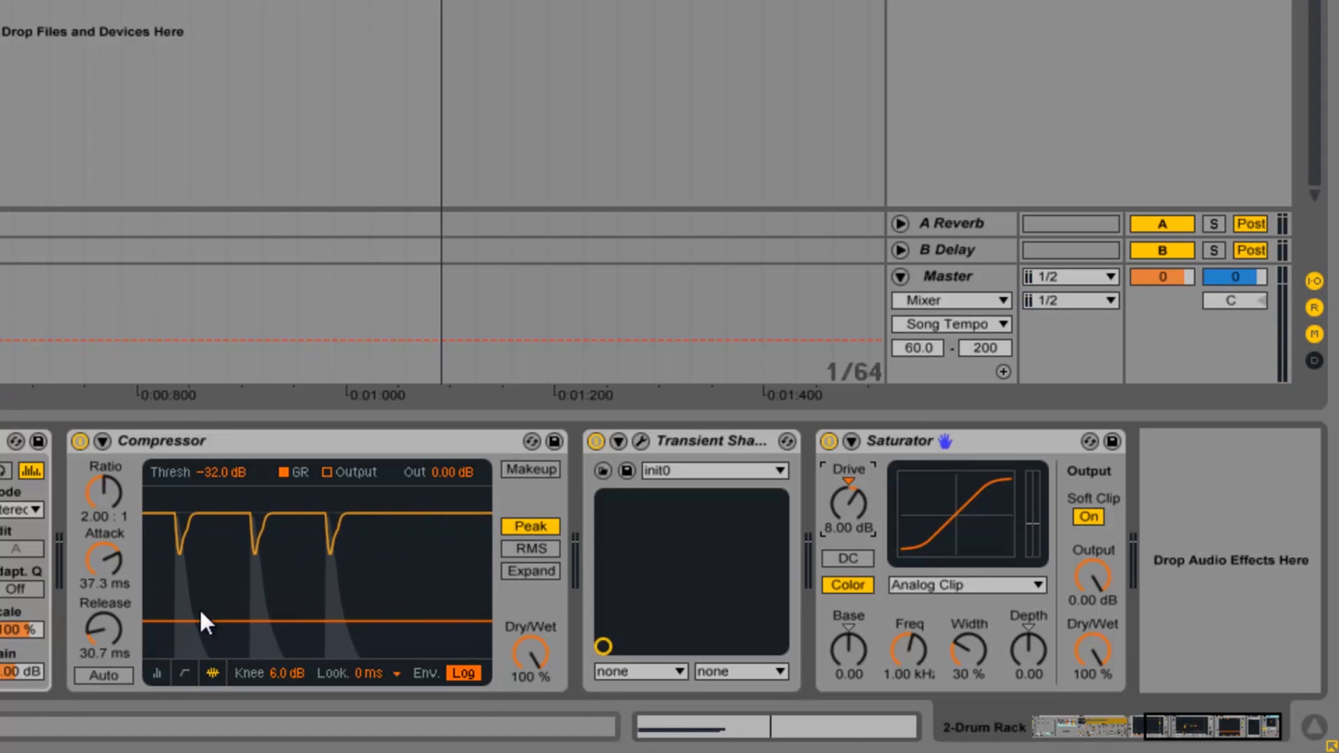
drag(95, 634, 98, 631)
key(space)
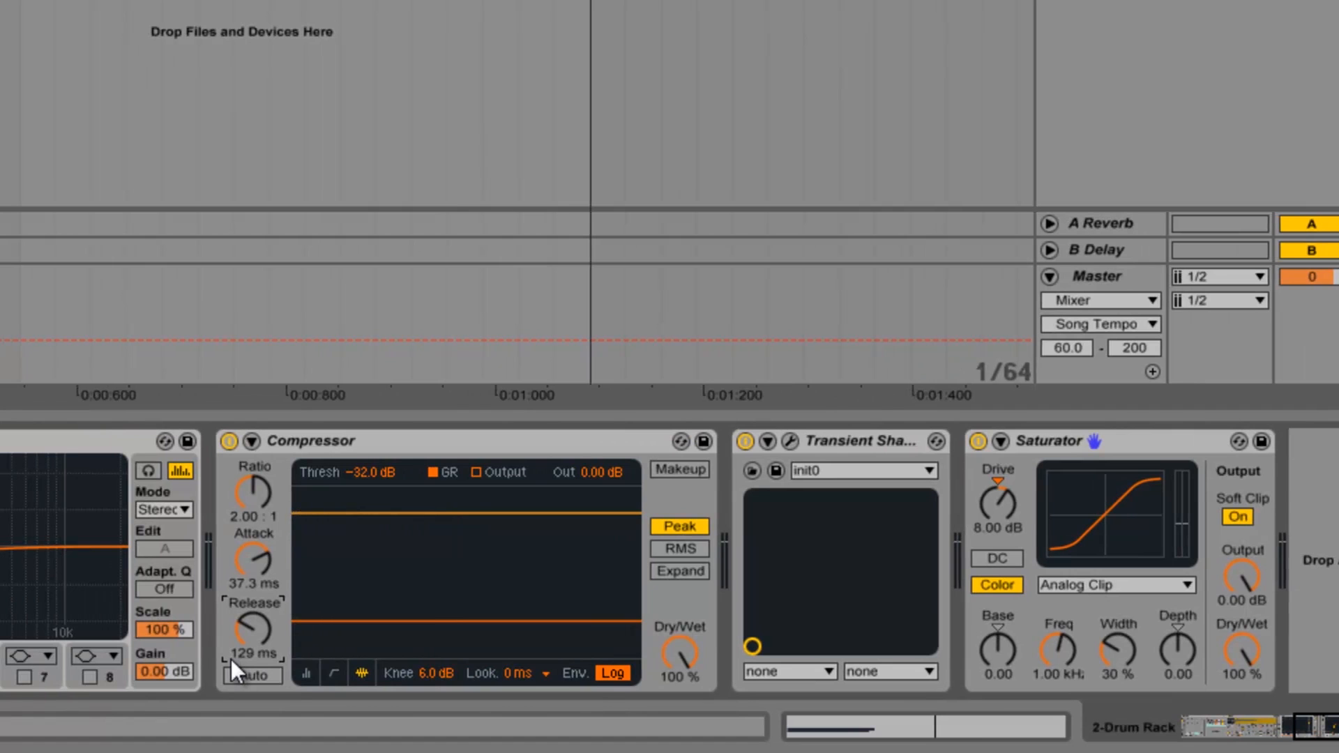
Set the Aco_Punch Snare_8 chain's volume to -1.8 dB and its sample's attack to 36.8 ms in the Drum Rack.
drag(1325, 716, 1144, 731)
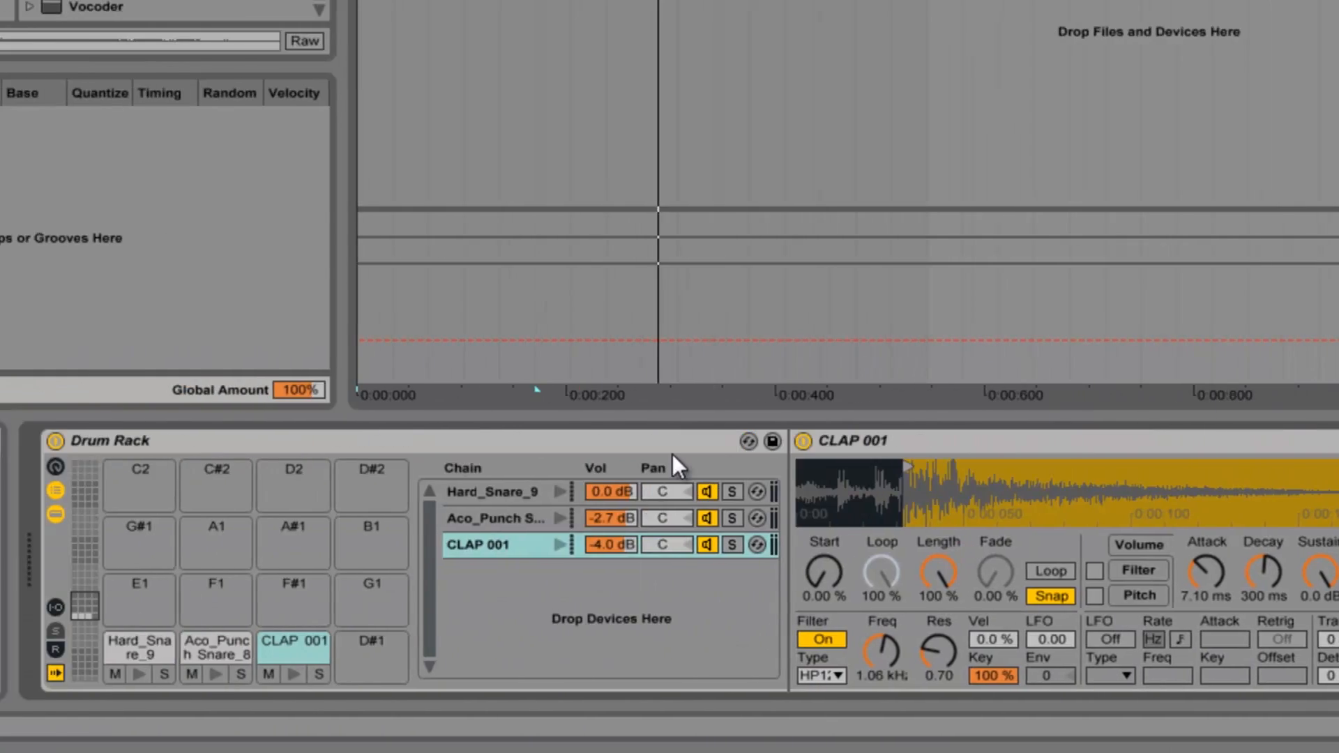
drag(629, 520, 630, 528)
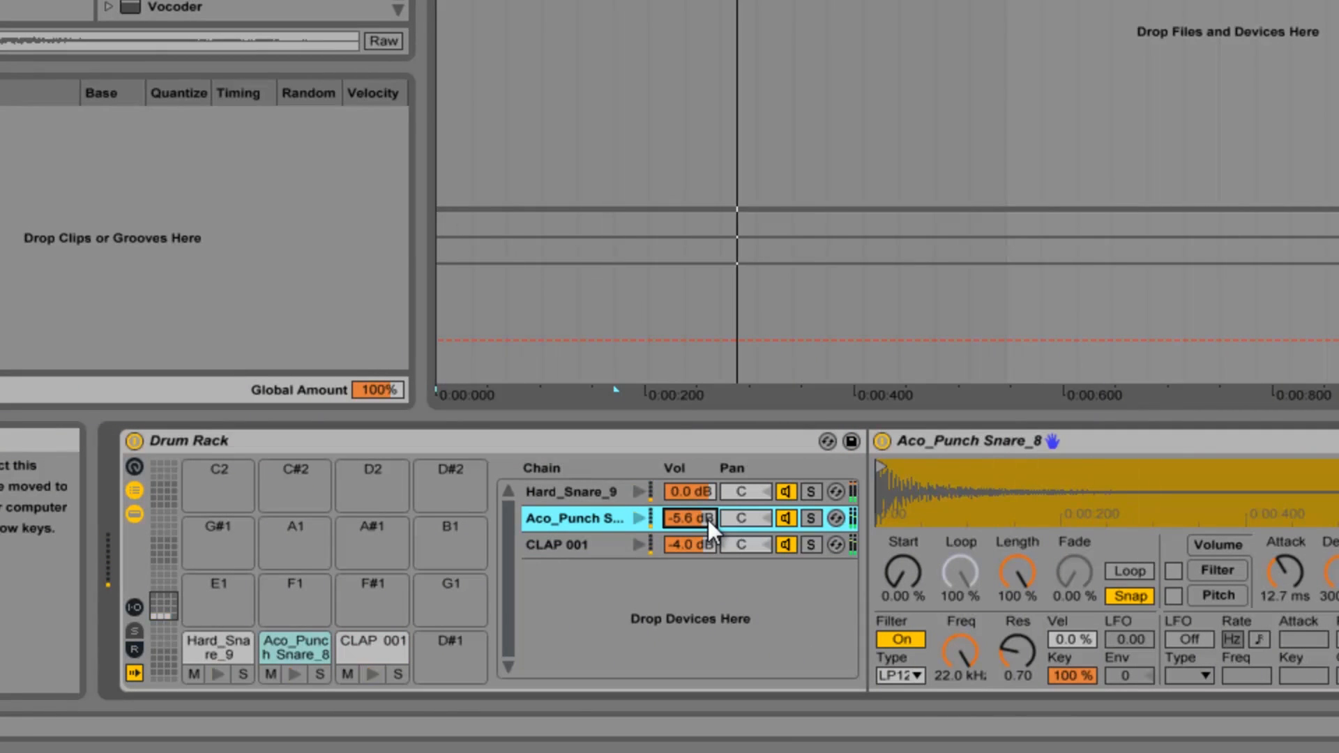
drag(709, 520, 709, 508)
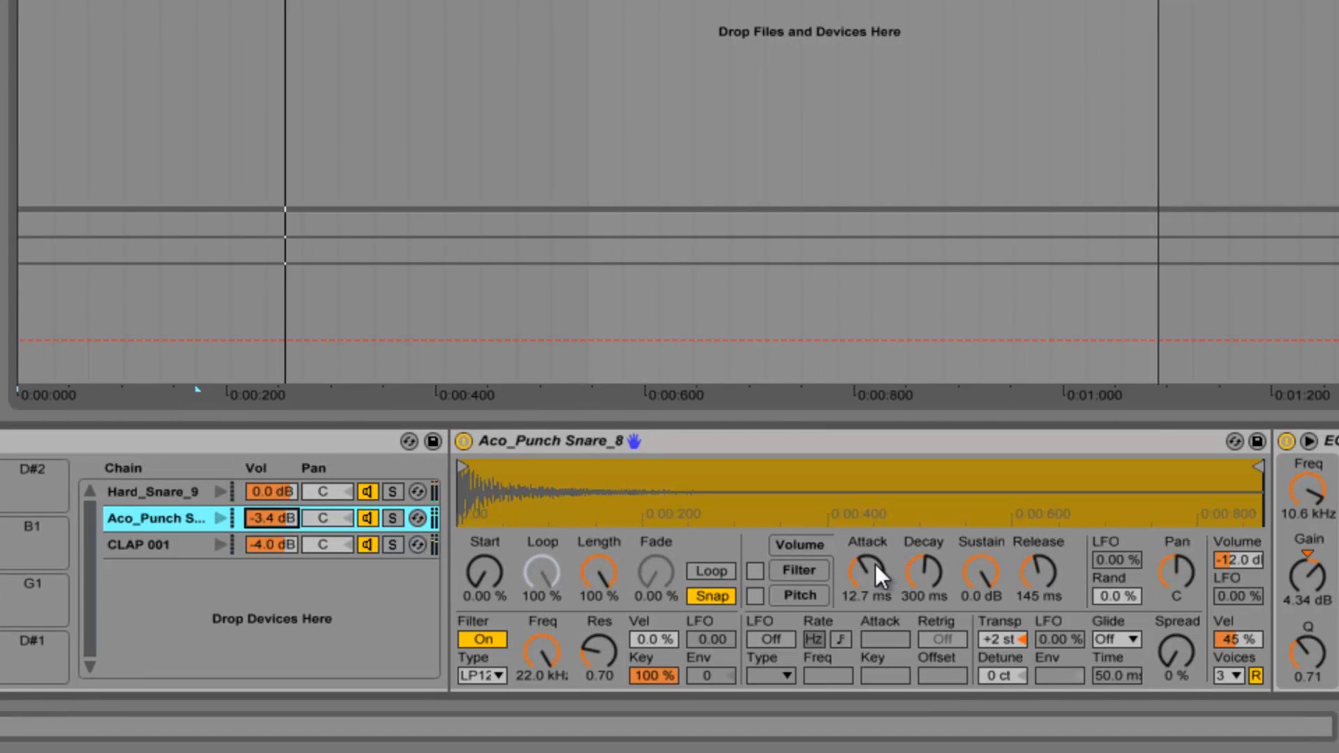
drag(876, 564, 873, 559)
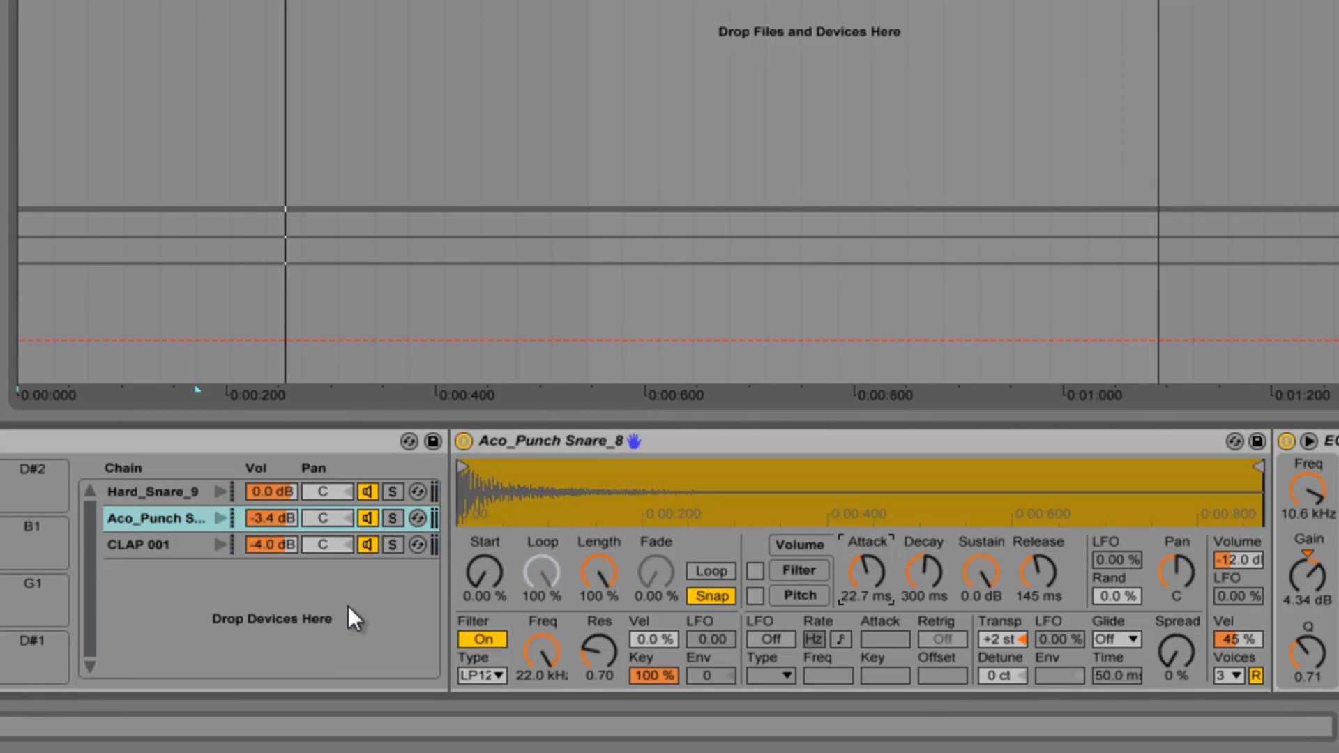
drag(279, 521, 279, 514)
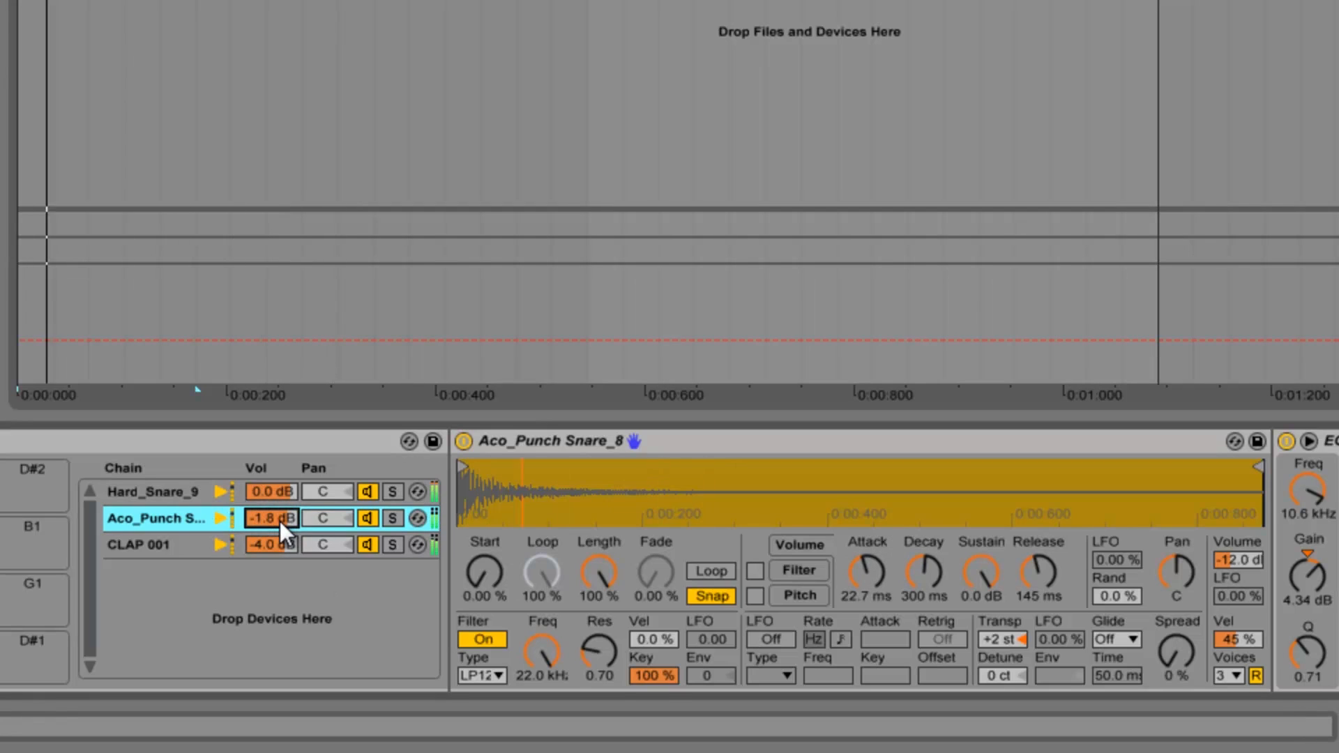
drag(881, 566, 877, 558)
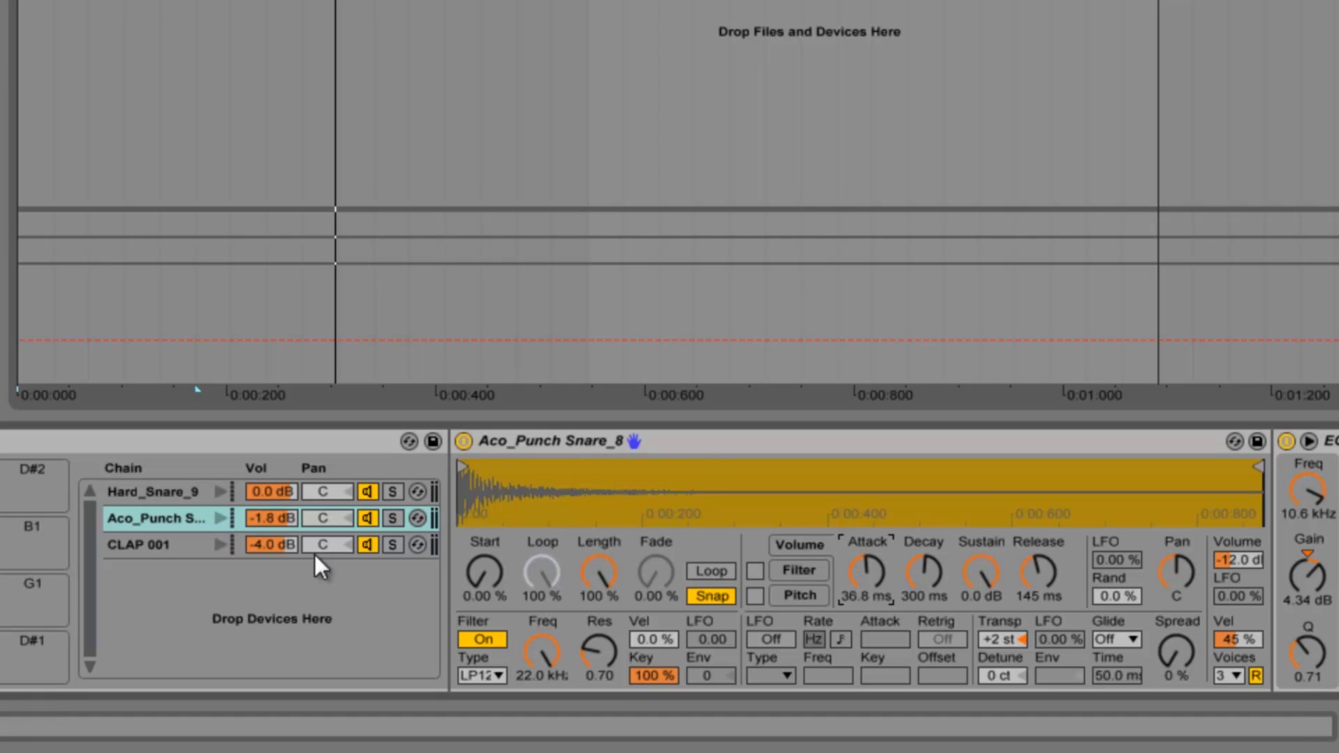
Try a 20.6 ms attack on CLAP 001 while its chain is soloed, and unsolo the chain.
click(194, 492)
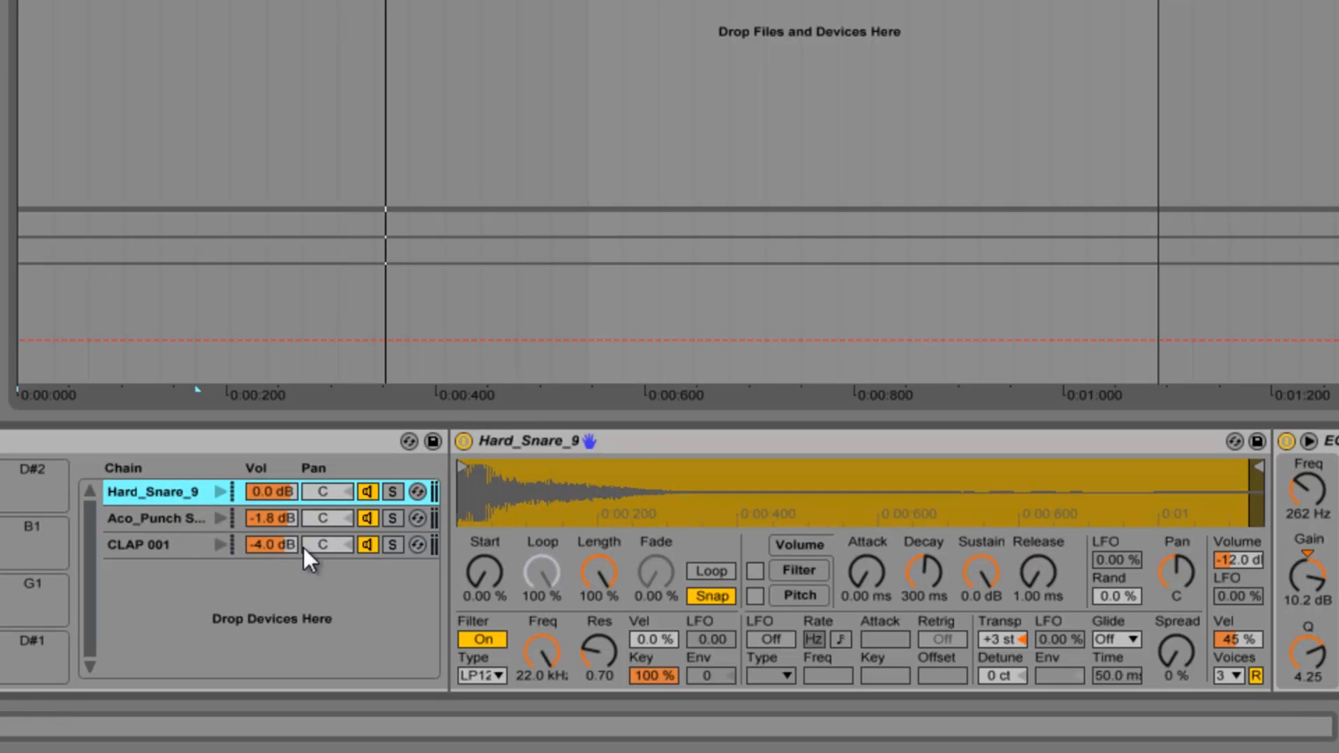
click(392, 544)
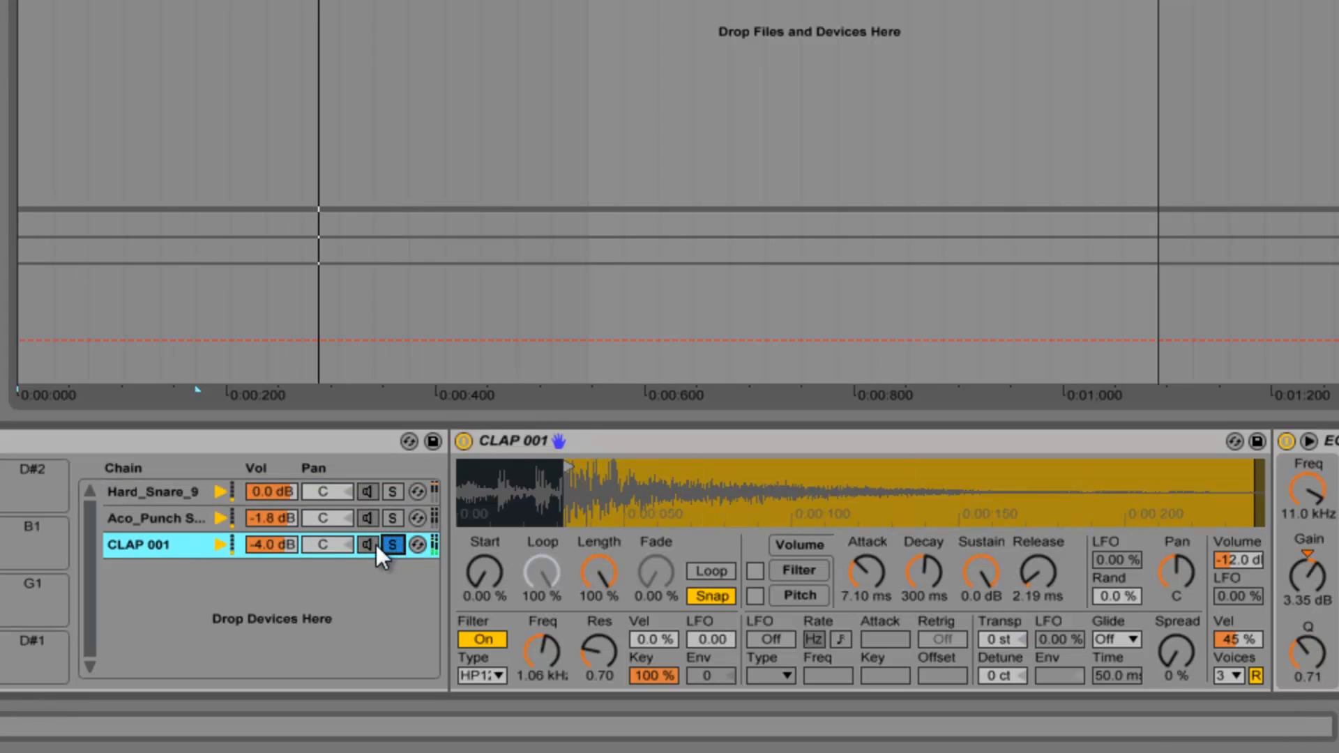
drag(864, 567, 865, 579)
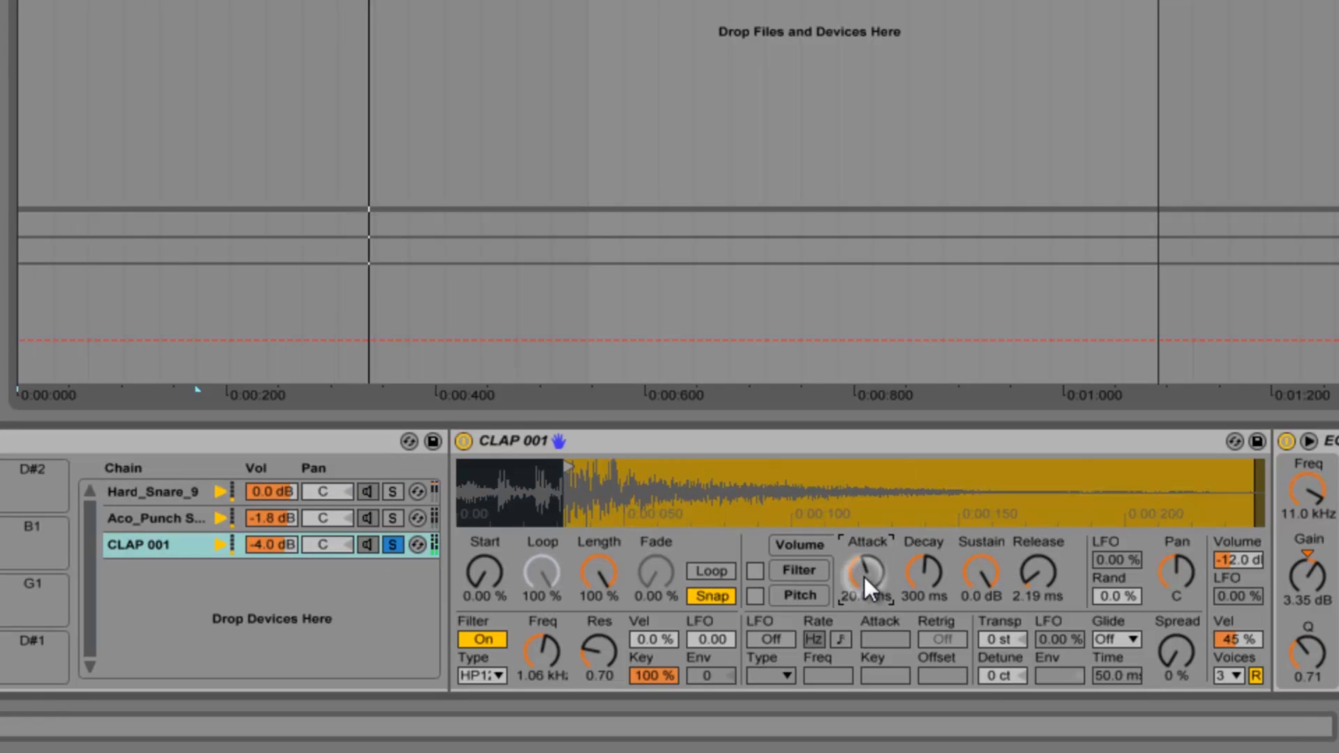
click(392, 541)
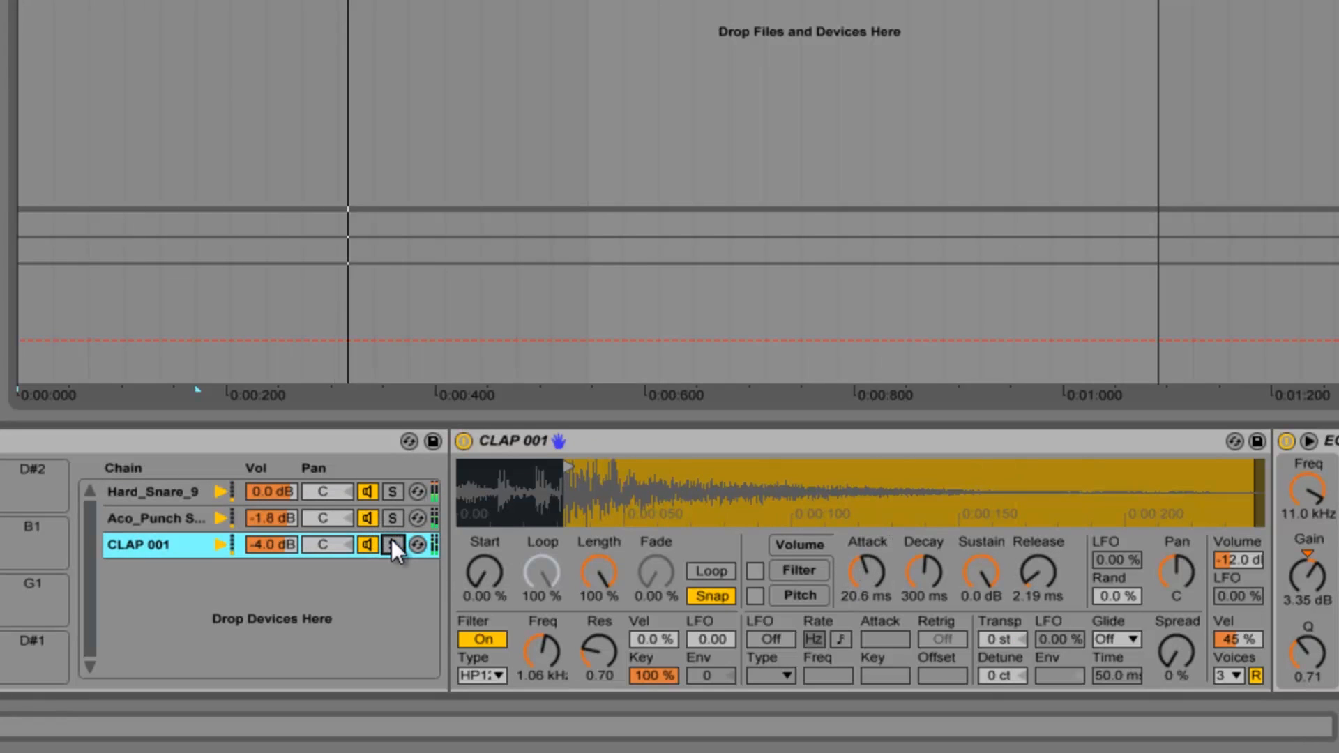
Set CLAP 001's attack to 0.00 ms and lower its chain volume during playback.
drag(876, 571, 876, 572)
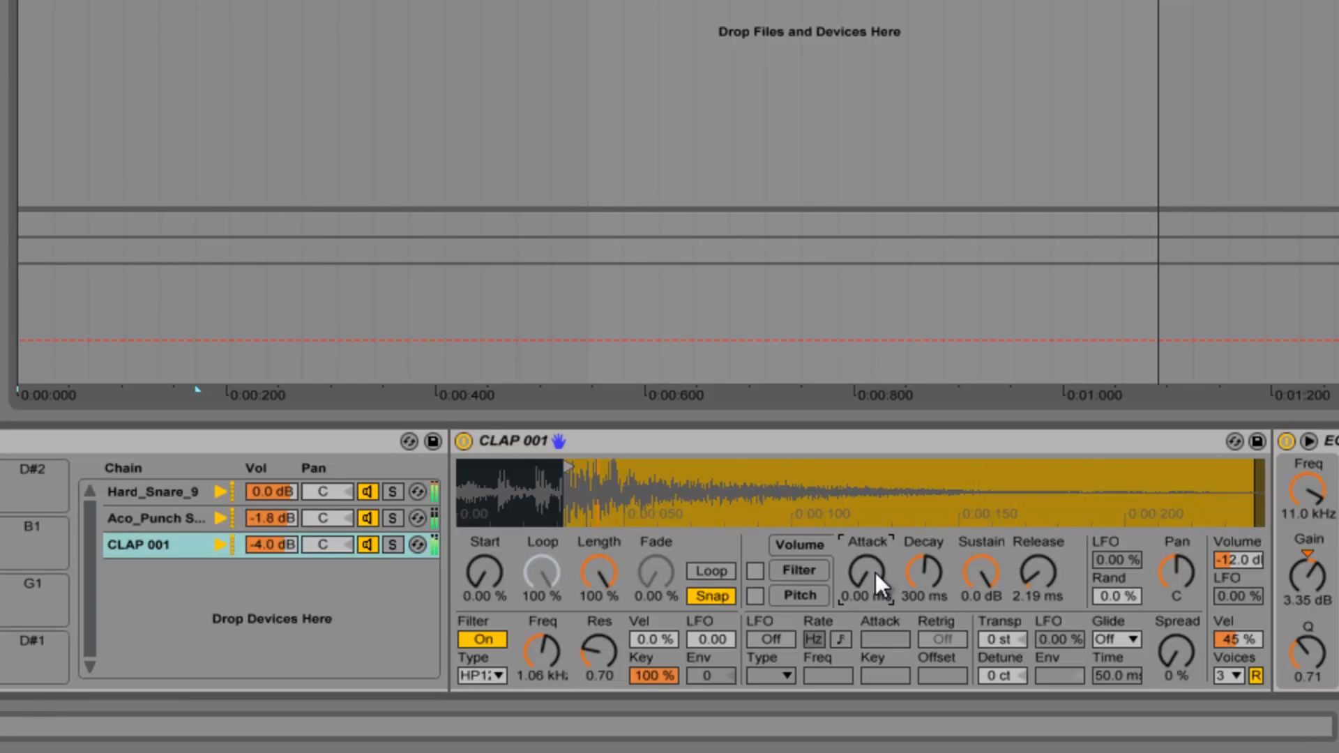
drag(876, 572, 876, 575)
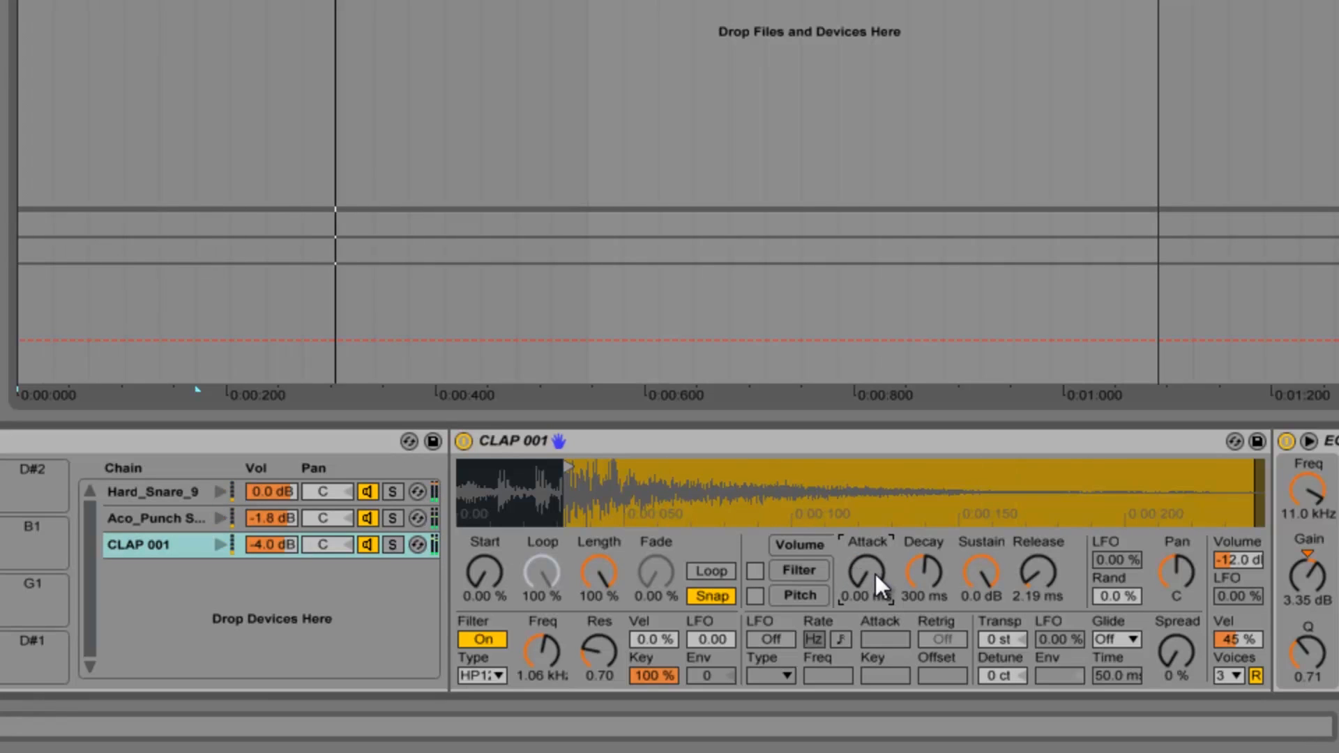
drag(282, 537, 283, 549)
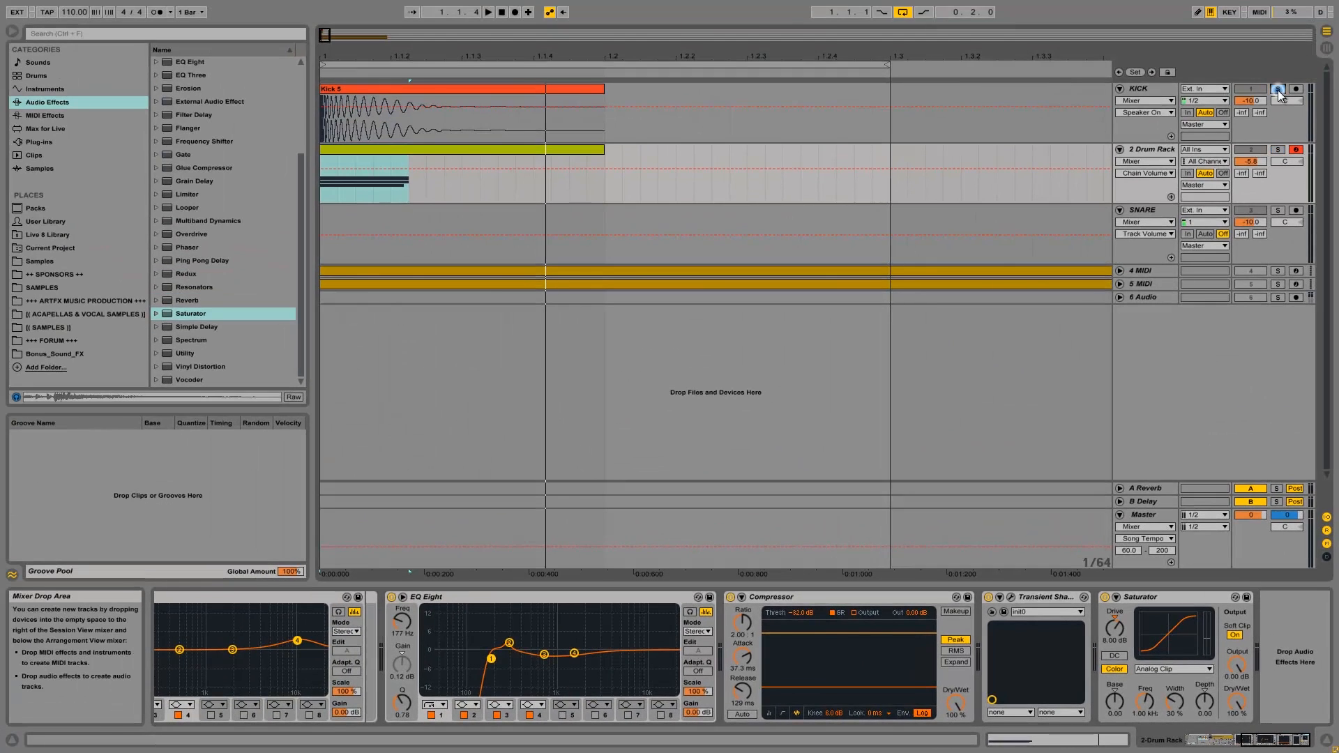
Solo the KICK track briefly, switch the solo to the Drum Rack track and play it back.
click(1278, 89)
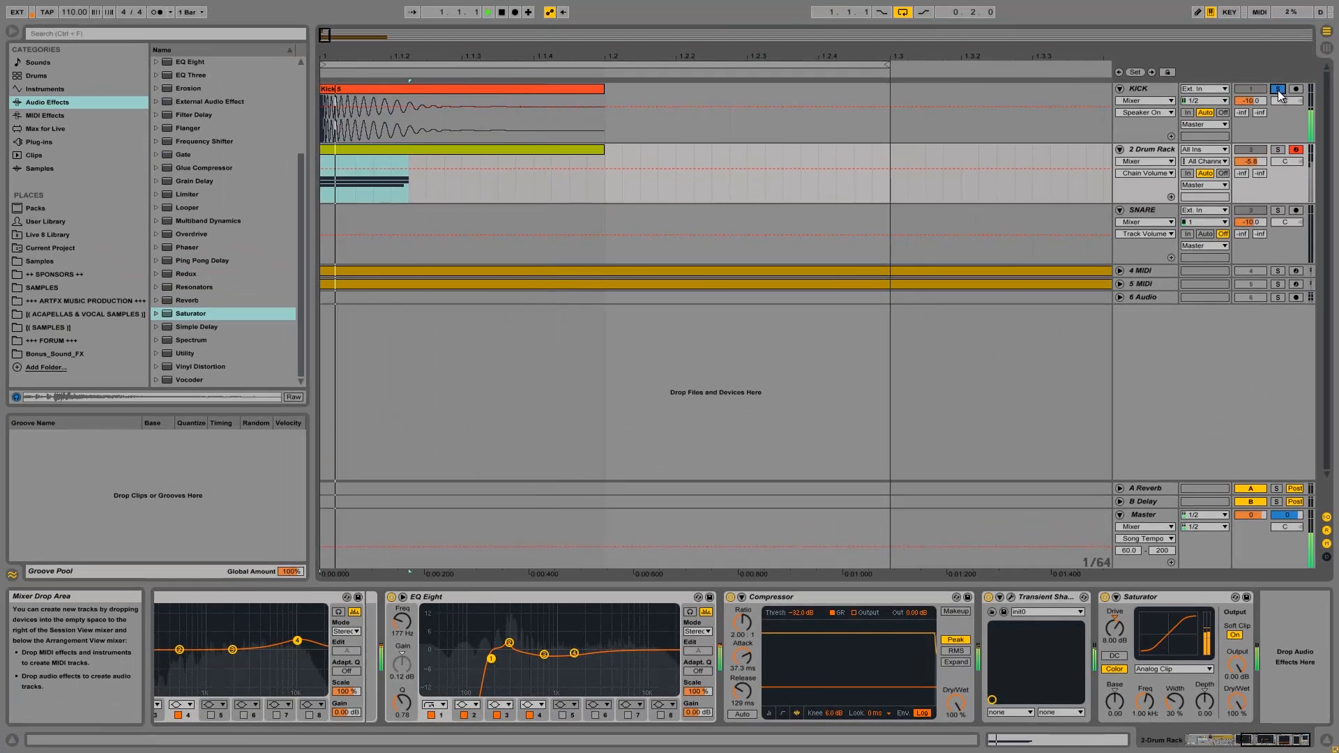
click(1279, 151)
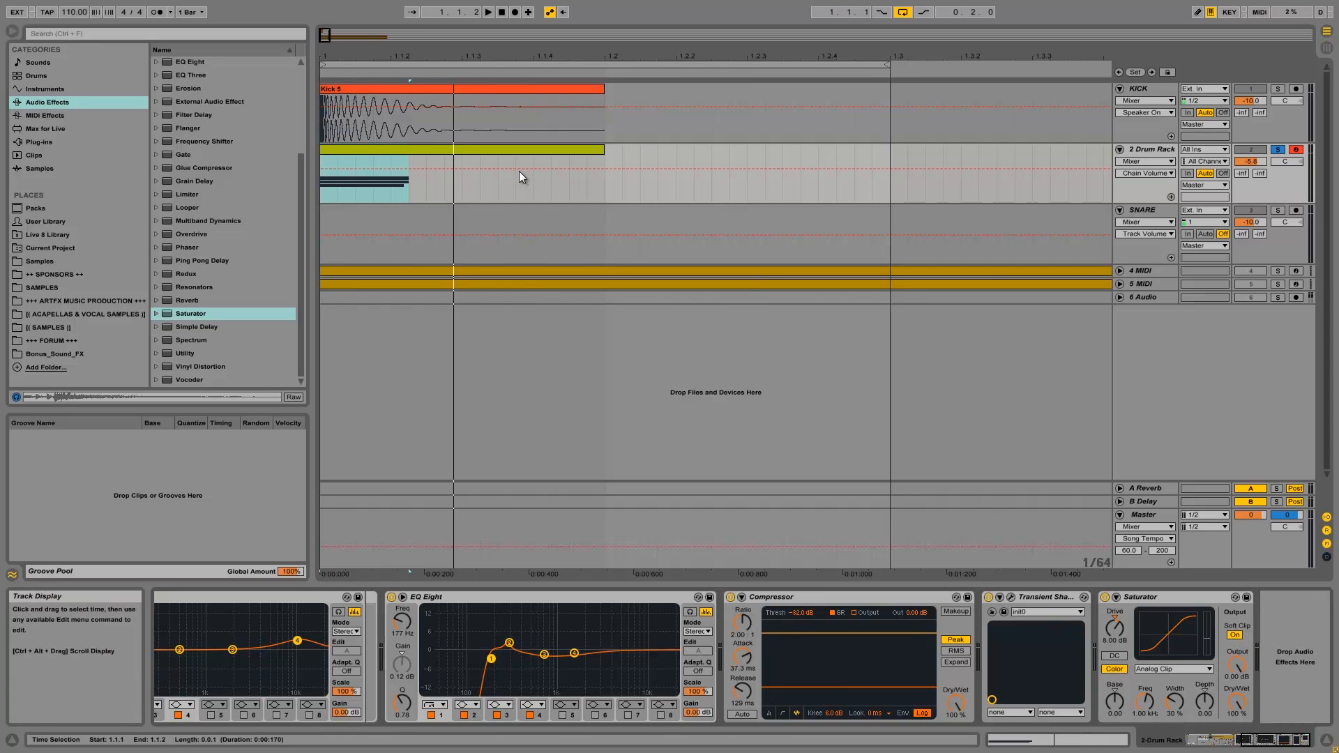
key(space)
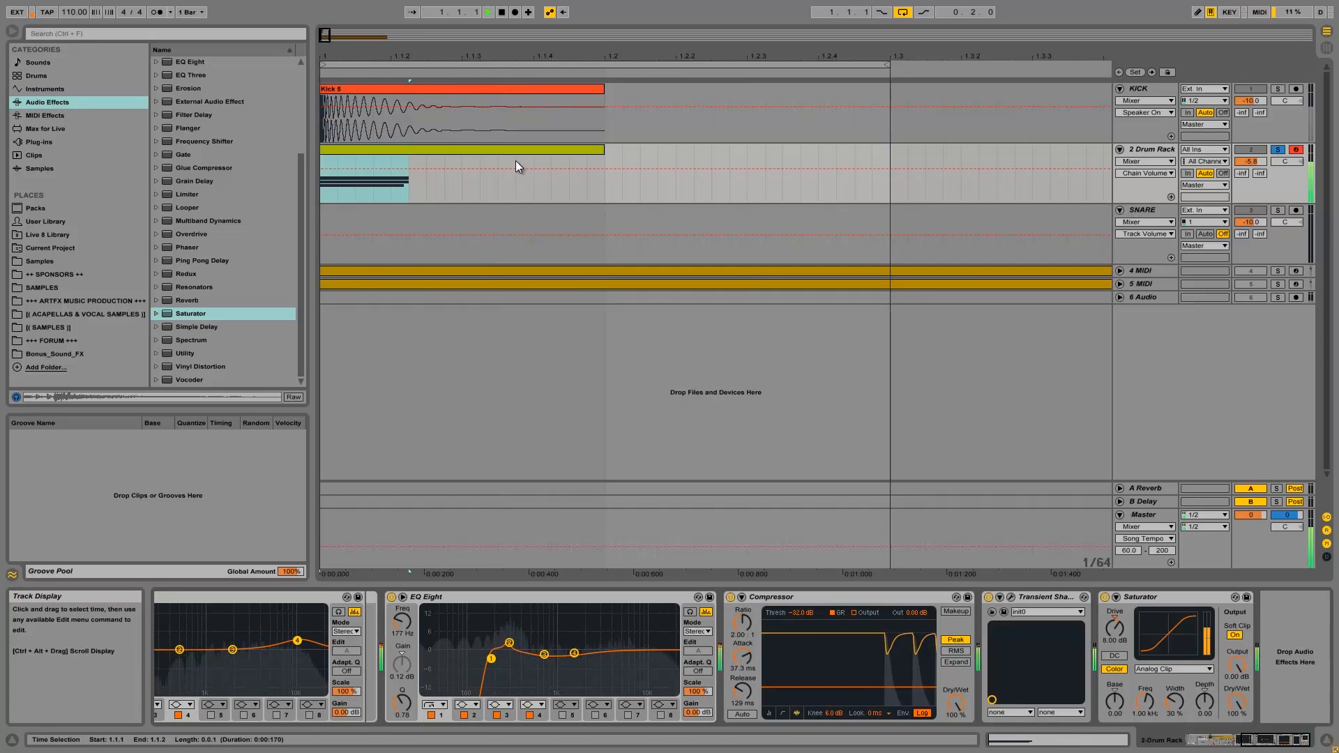
Shorten the CLAP 001, Aco_Punch Snare_8 and Hard_Snare_9 notes in the Drum Rack clip so they all end at 1.1.2.
click(487, 149)
double_click(487, 150)
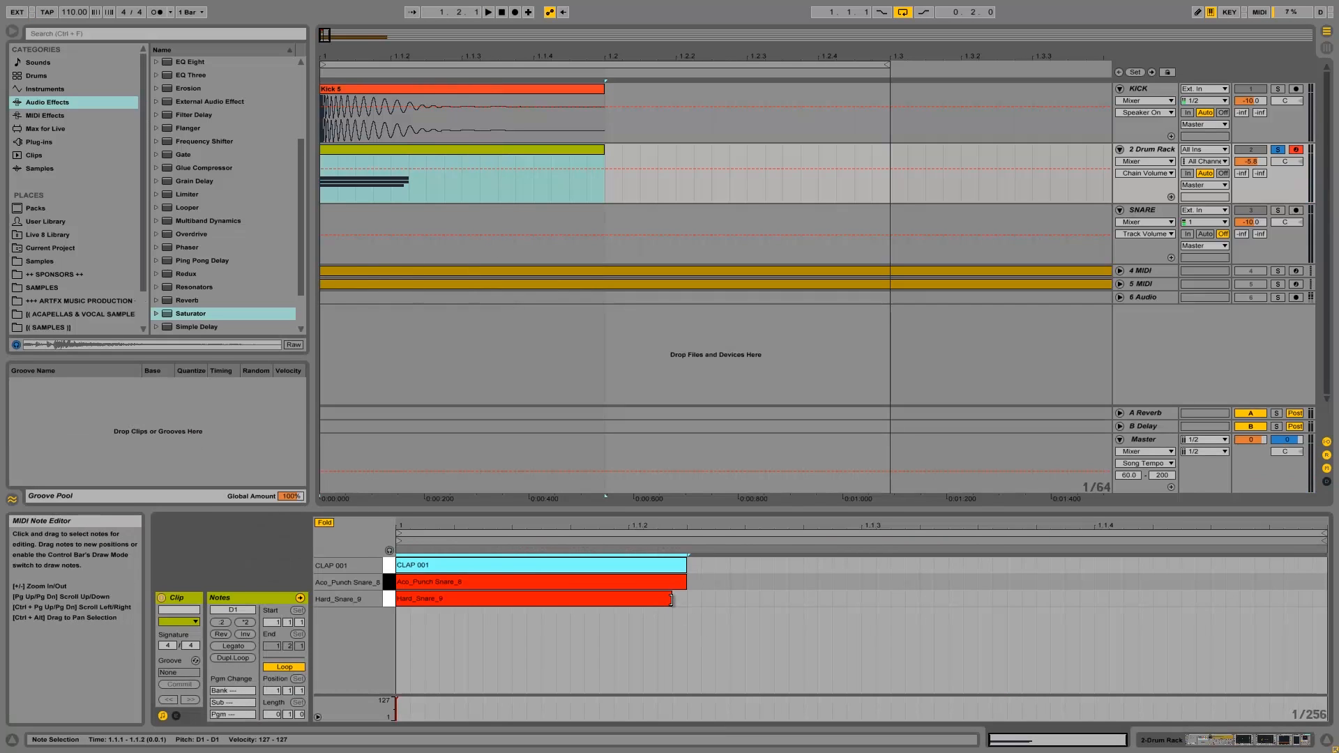
drag(687, 585, 665, 586)
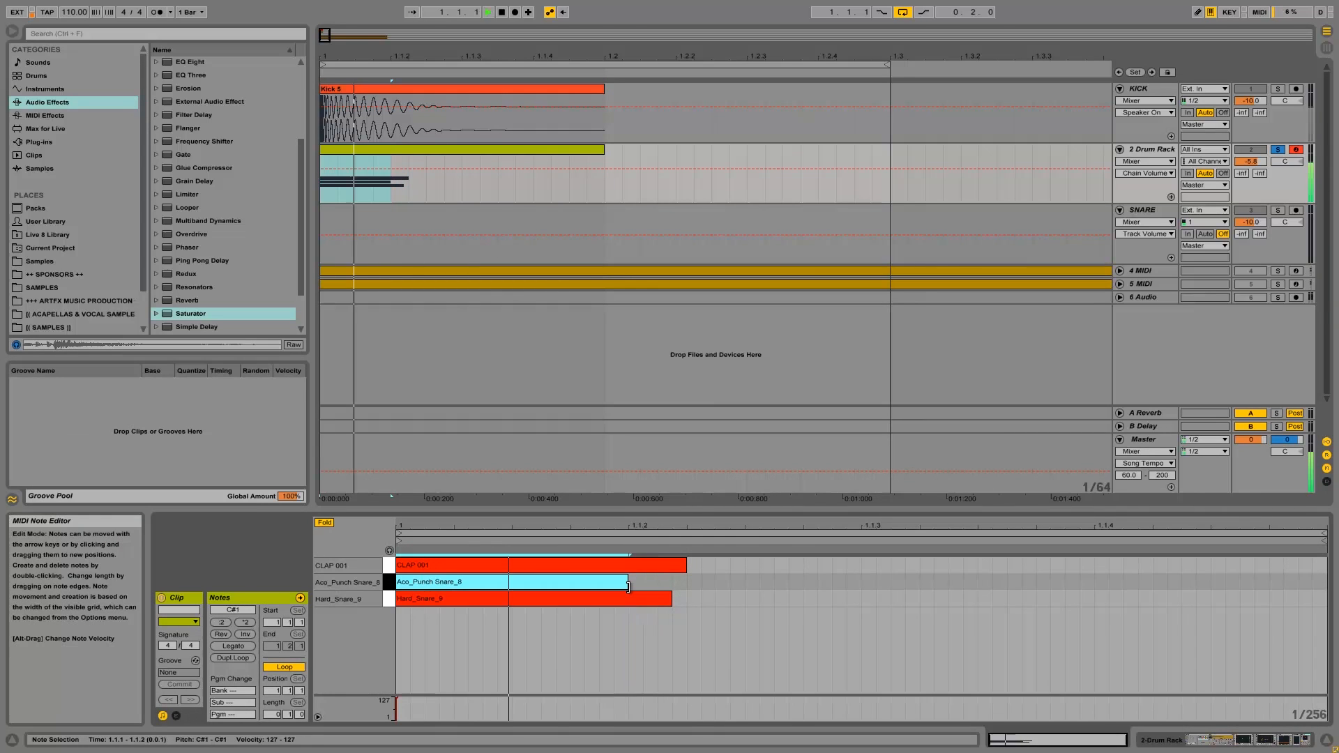
mouse_move(673, 603)
mouse_down()
mouse_move(629, 598)
mouse_move(674, 605)
mouse_up()
key(space)
key(space)
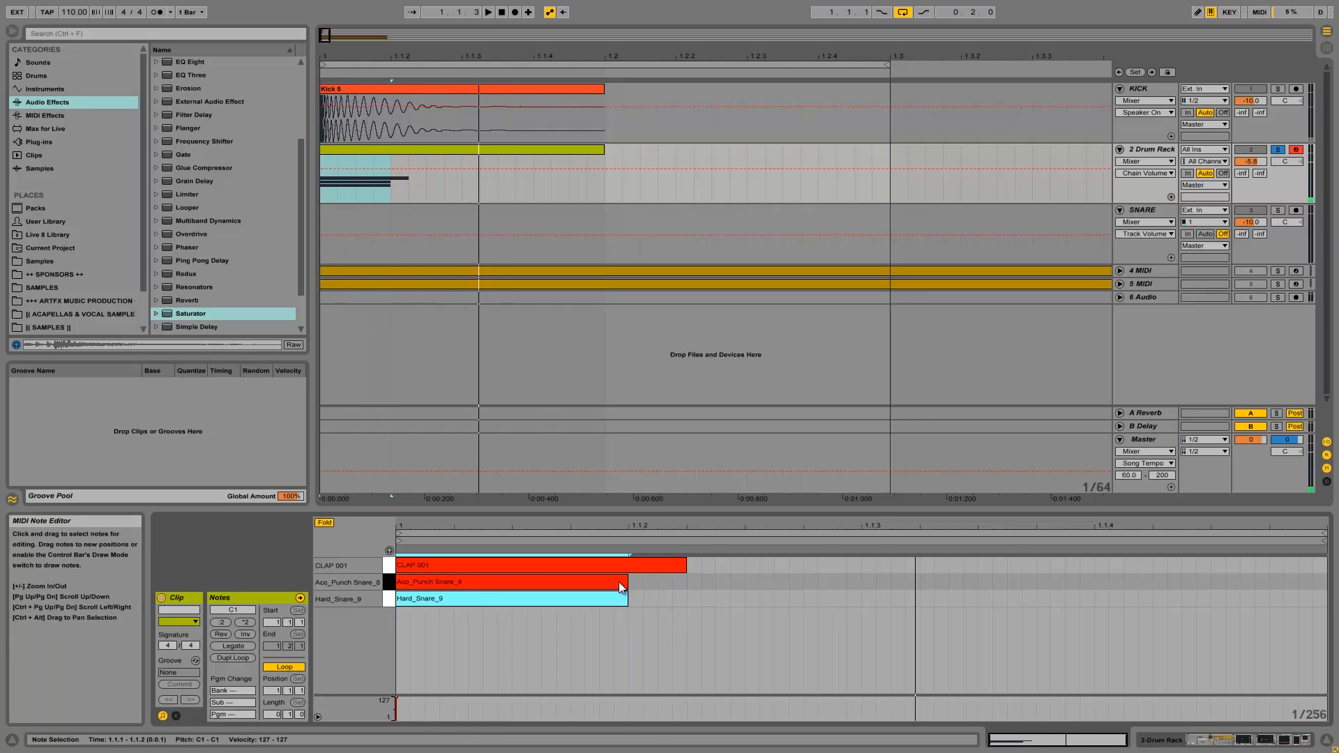
drag(687, 568, 627, 570)
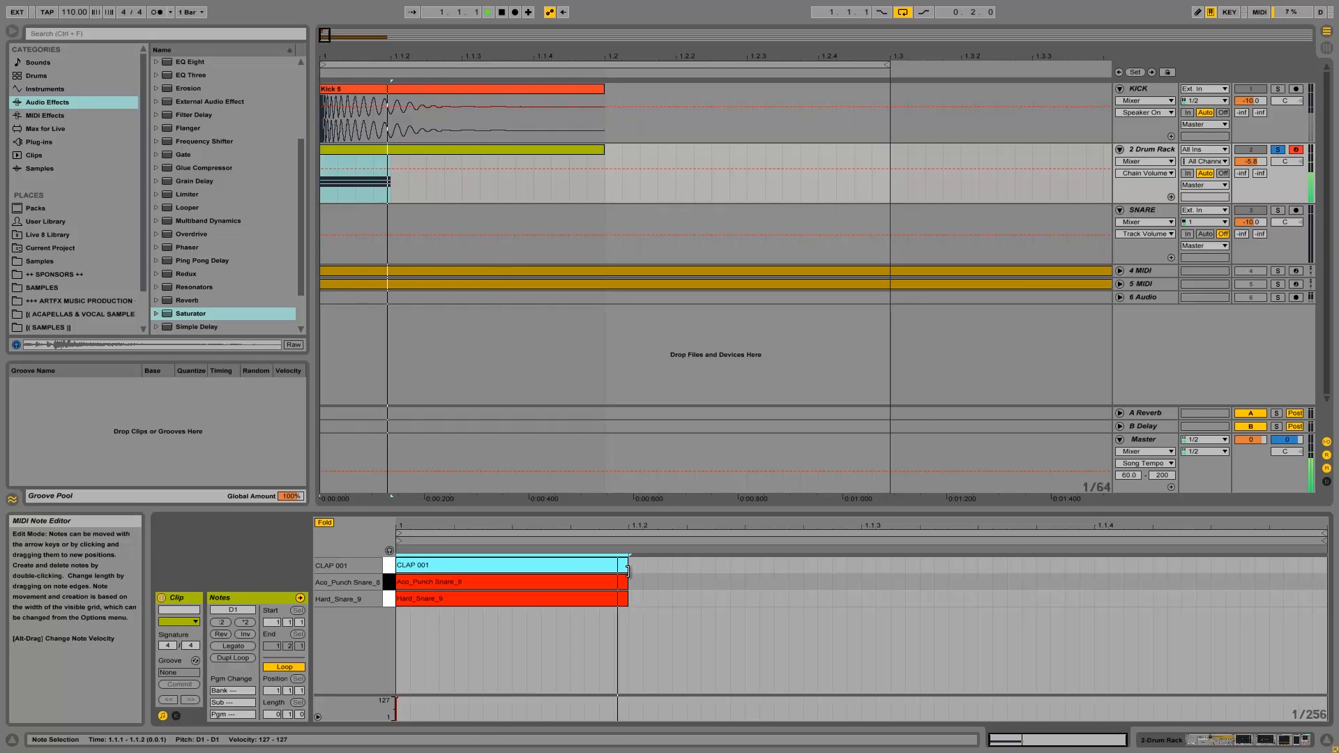
key(space)
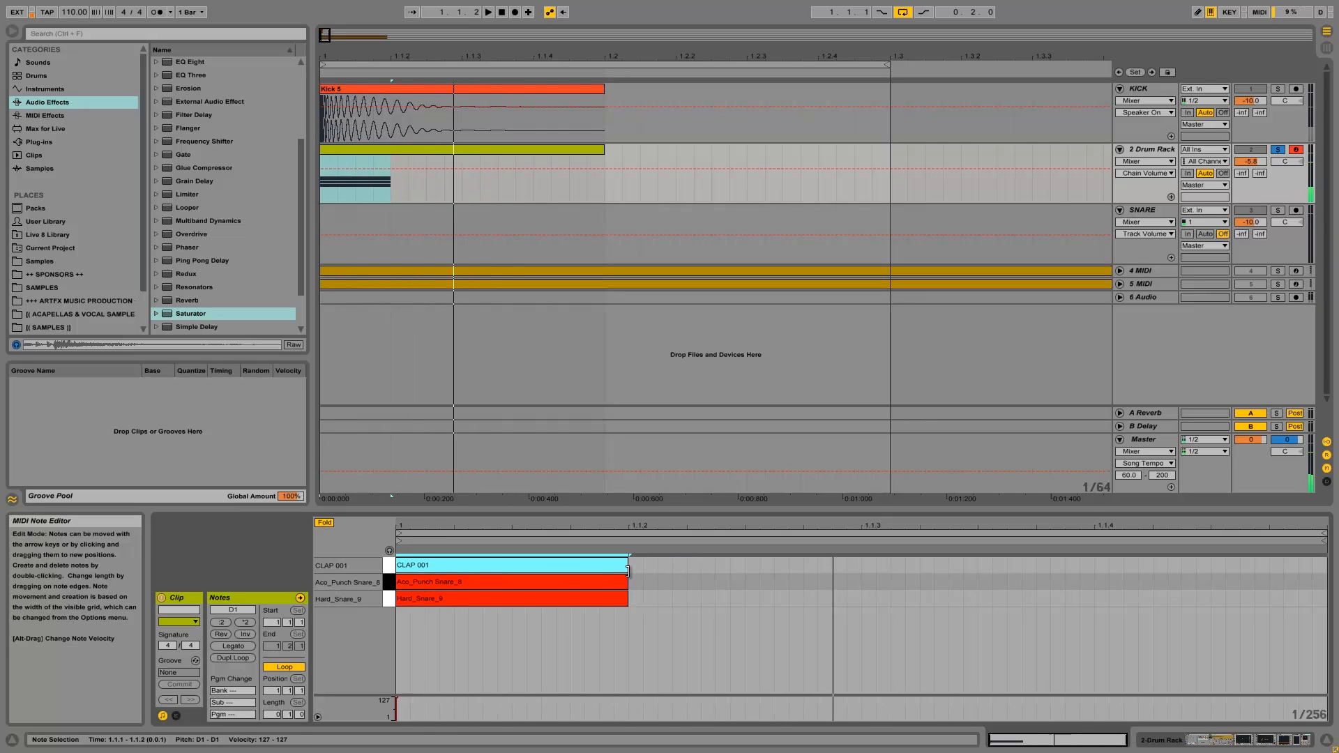
Set the Hard_Snare_9 sample's release to 72.1 ms in the Drum Rack during playback.
click(457, 604)
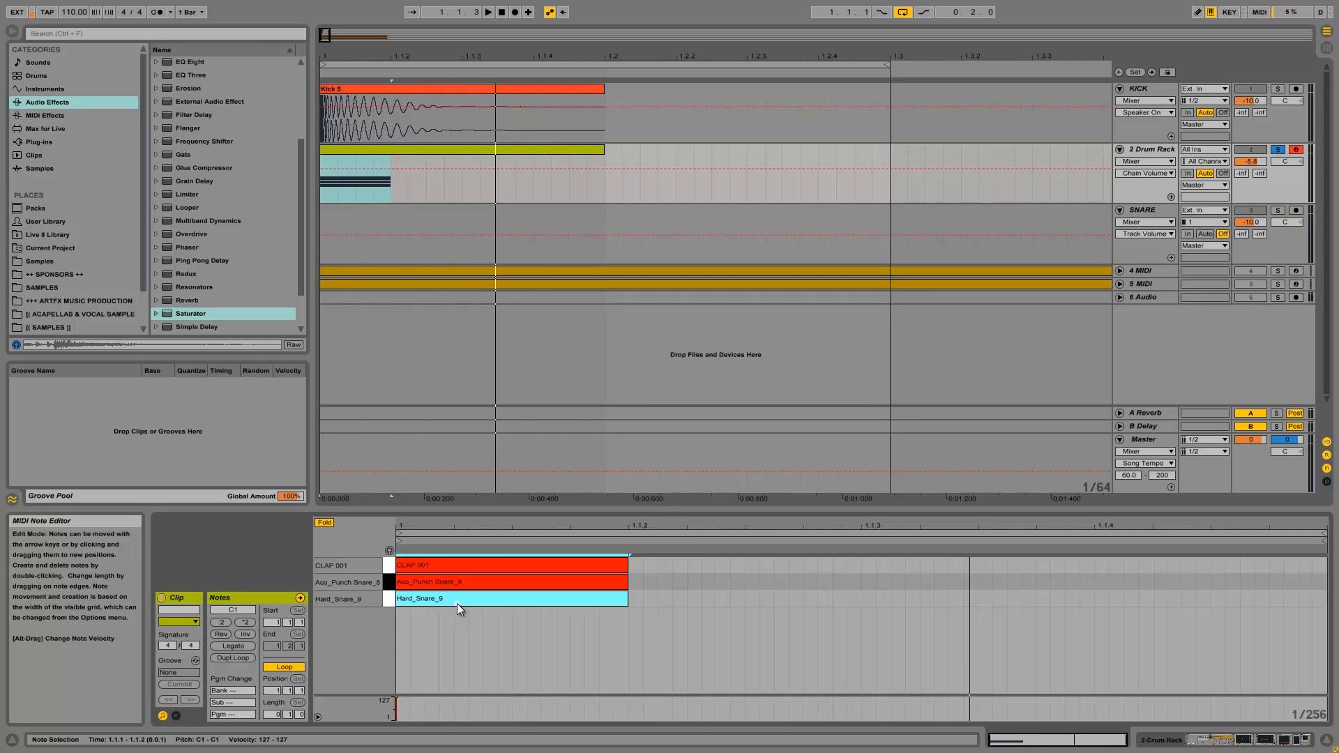
click(1289, 734)
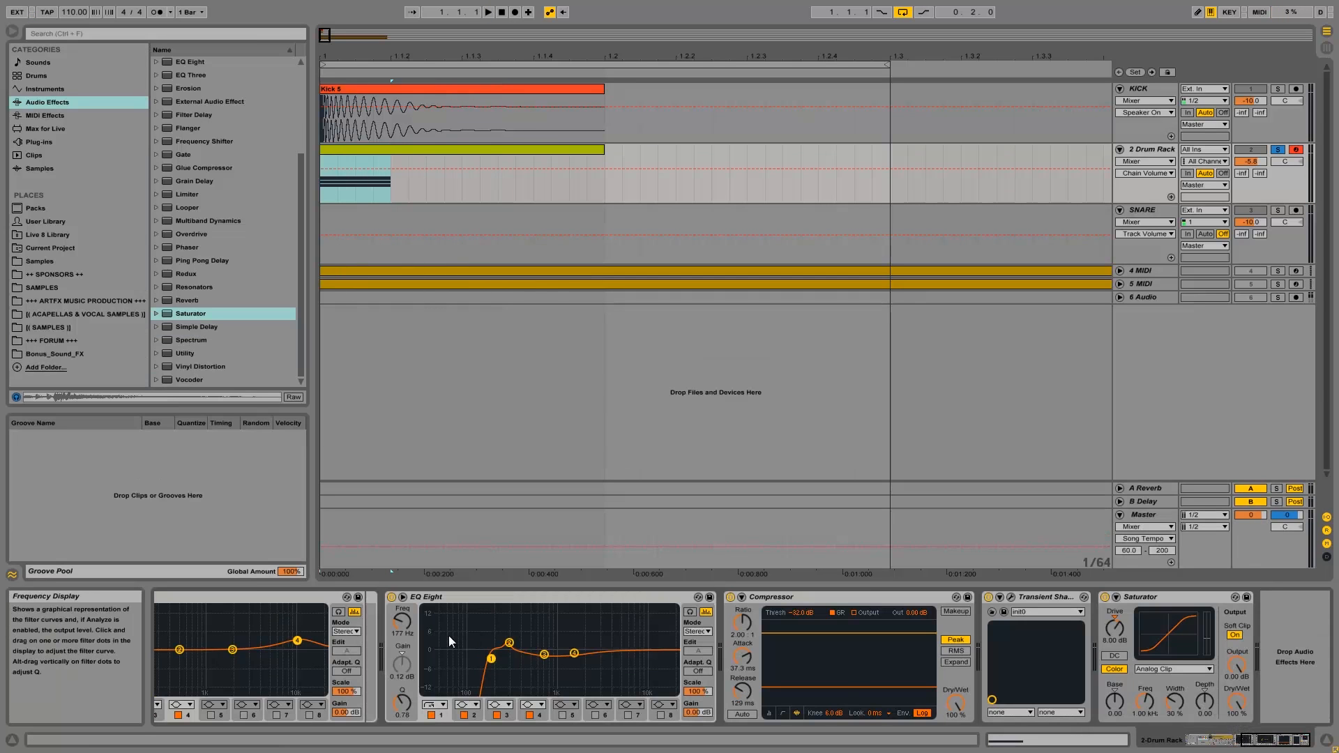
click(1210, 738)
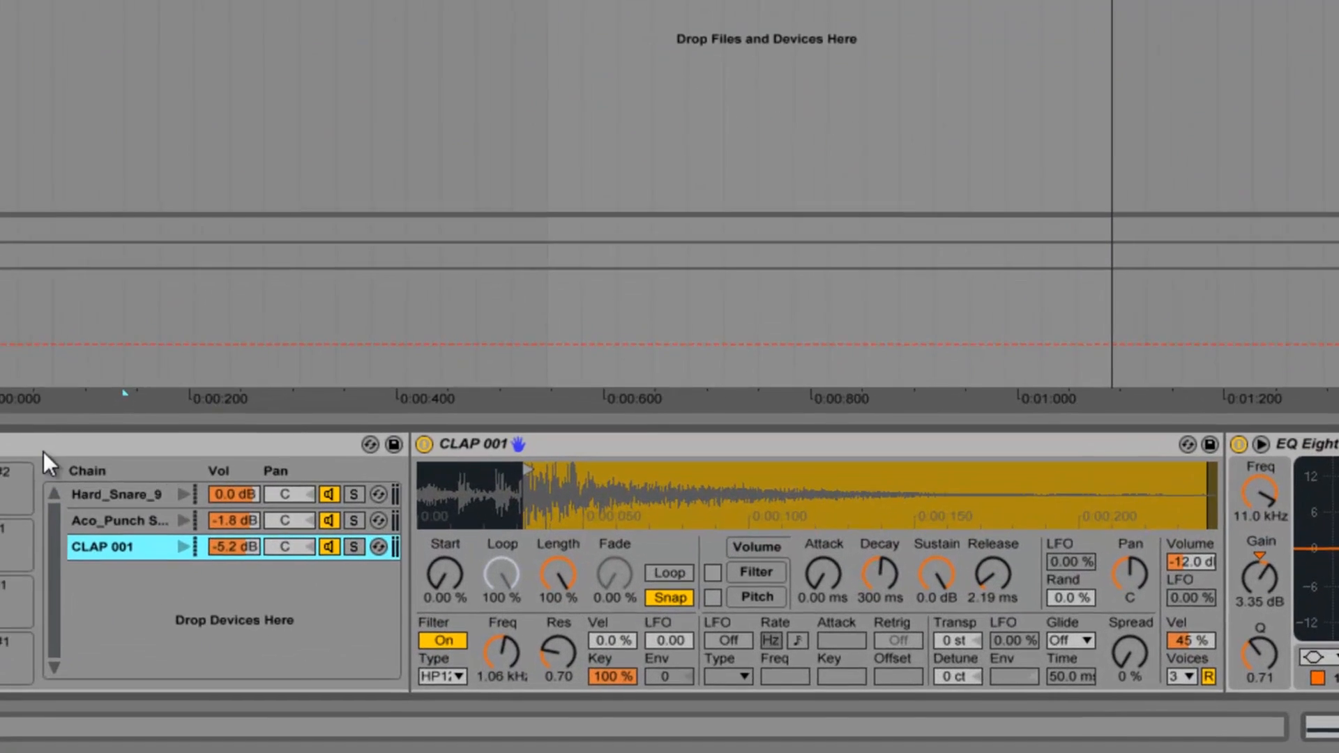
click(417, 623)
drag(999, 575, 1001, 572)
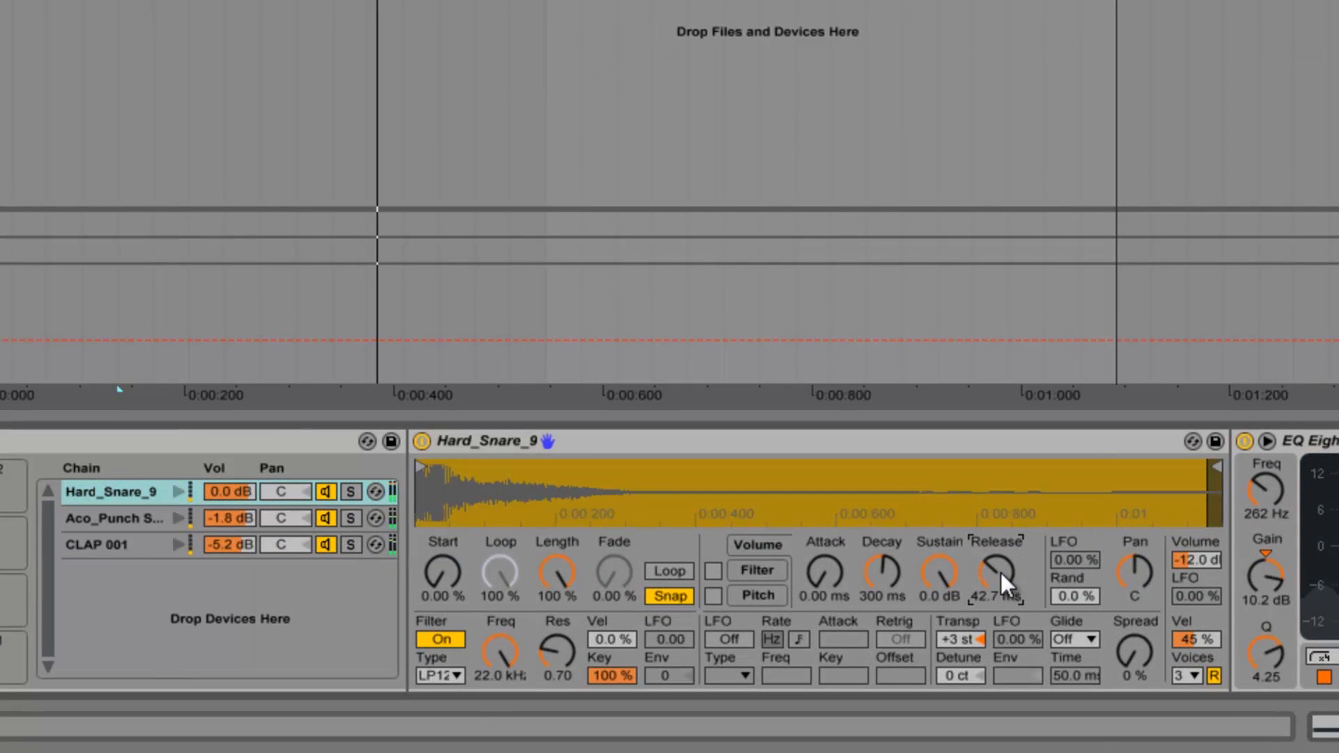
drag(999, 572, 999, 571)
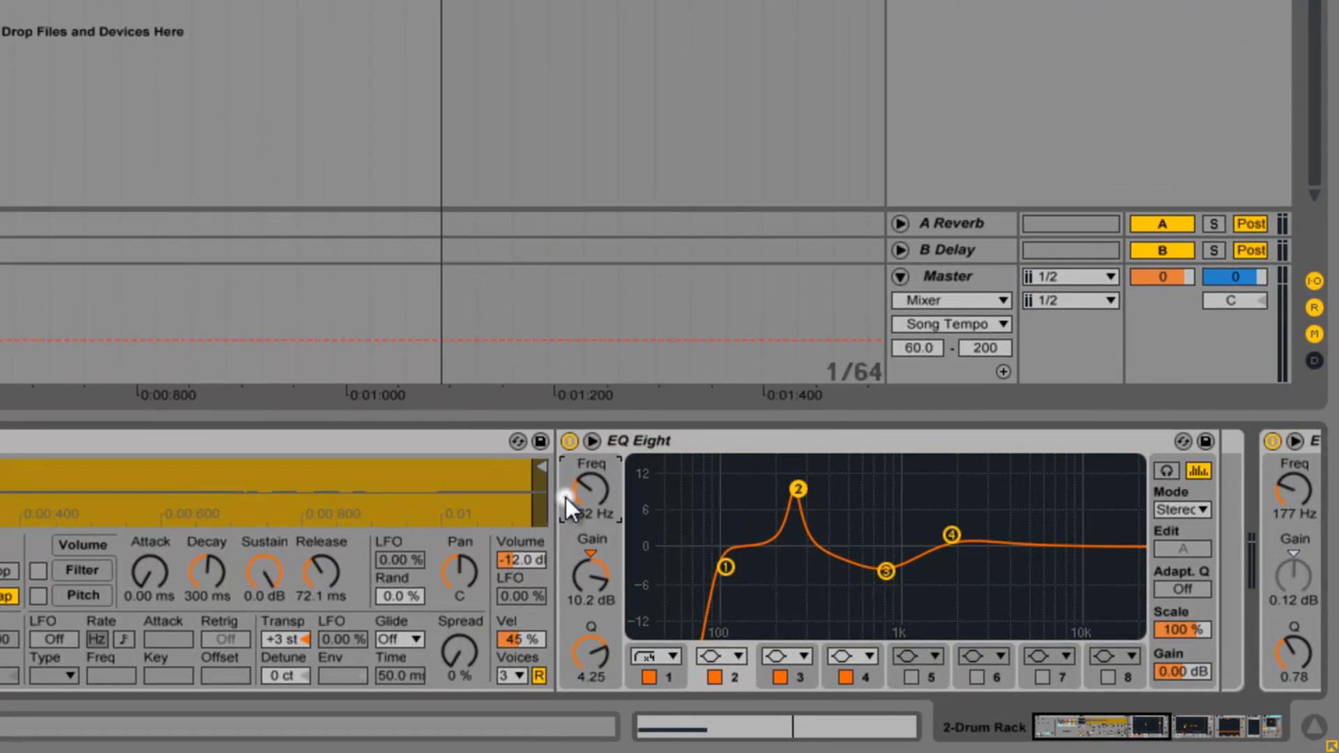
Try band 2 of Hard_Snare_9's EQ Eight at 290 Hz and 224 Hz, and return it to 262 Hz.
click(610, 508)
key(Up)
key(Up)
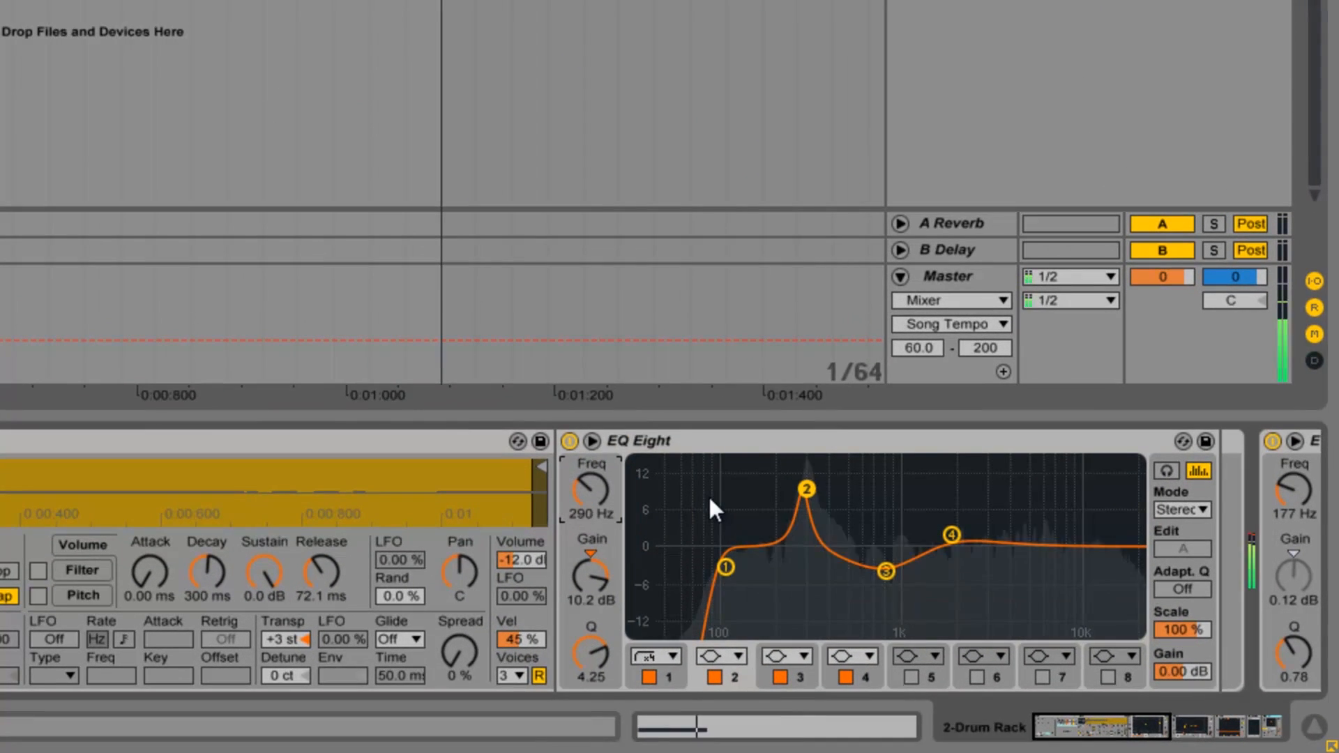
key(Down)
key(Down)
key(Down)
key(Down)
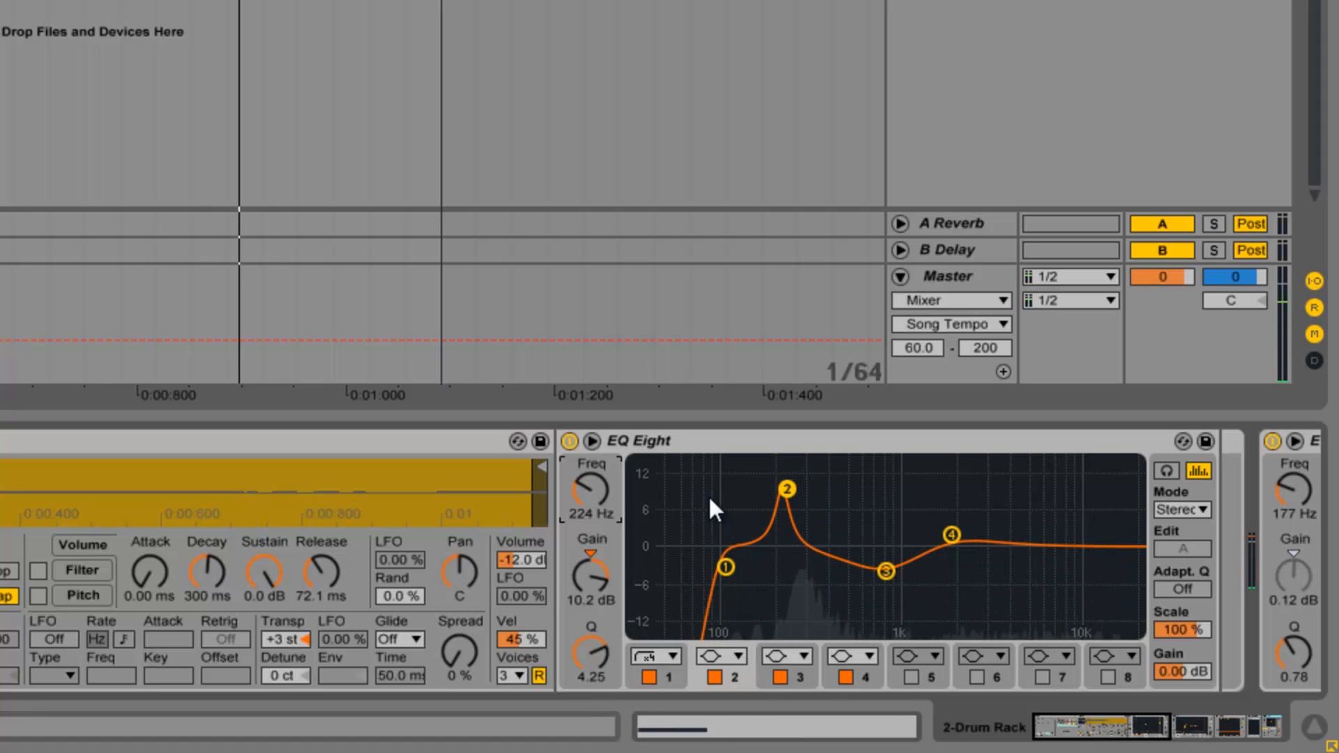
key(Up)
key(Up)
key(Up)
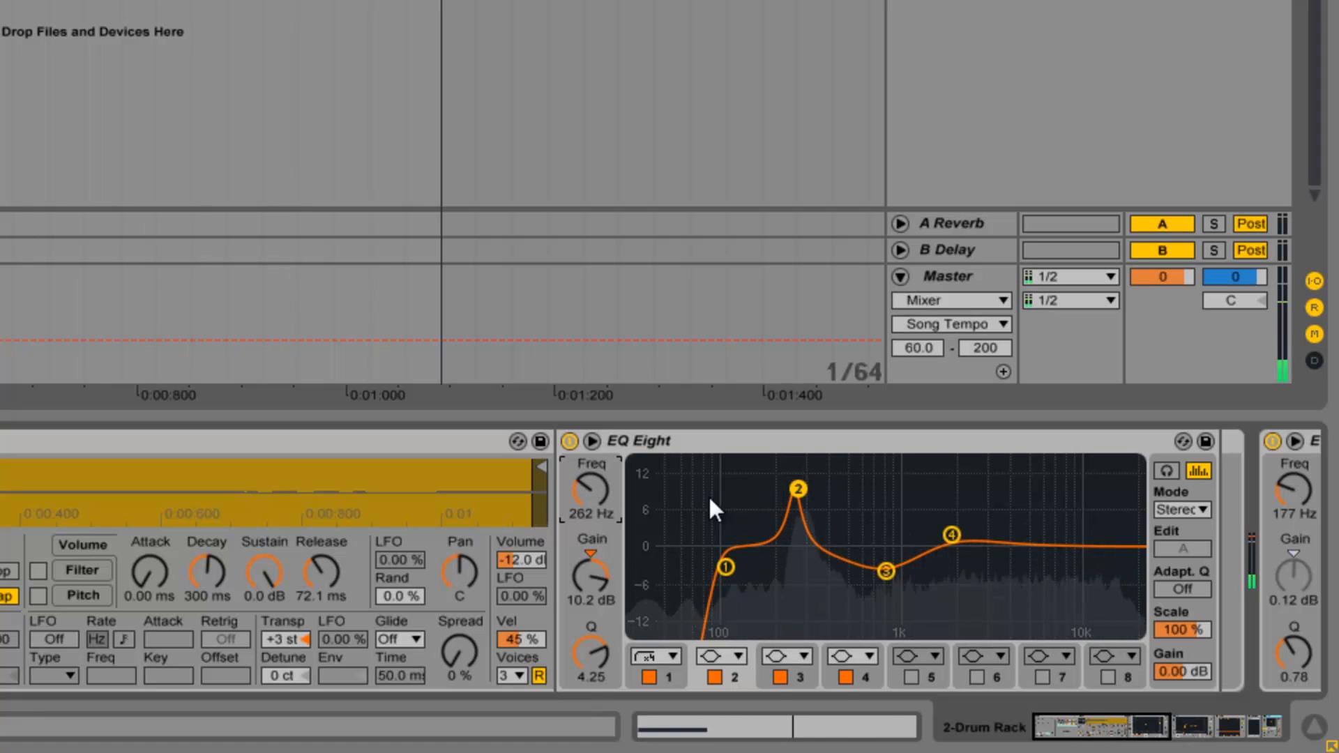
key(Down)
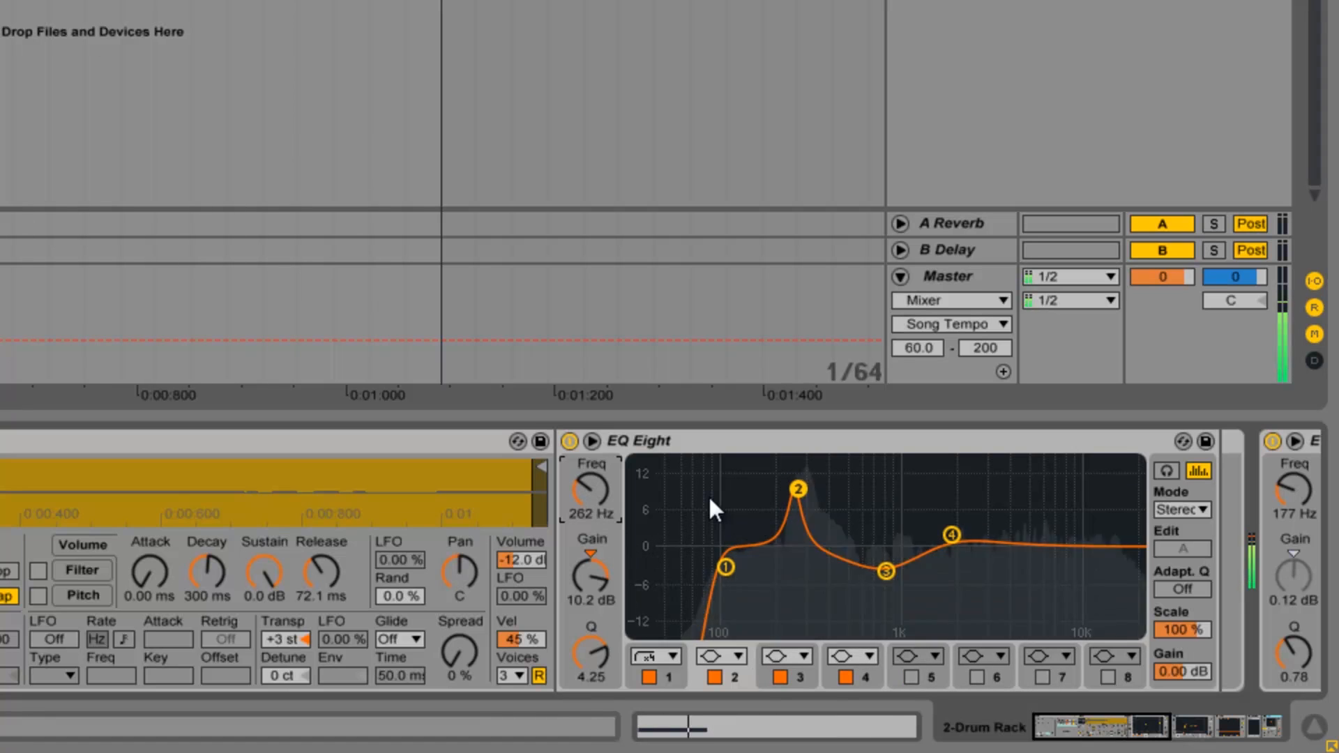
In Hard_Snare_9's EQ Eight, set band 2 to 11.0 dB with Q 6.16 and move band 4 to 2.24 kHz at -1.61 dB.
drag(585, 579, 583, 579)
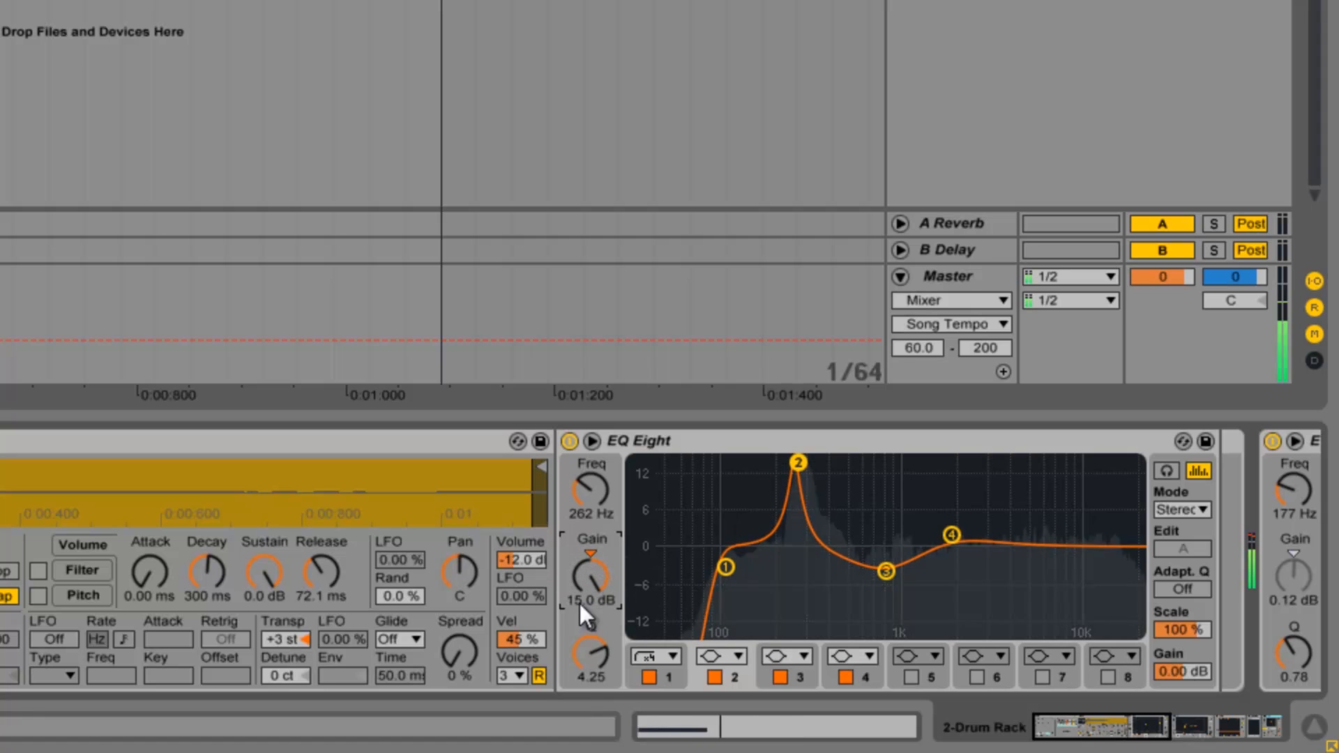
drag(580, 663, 580, 663)
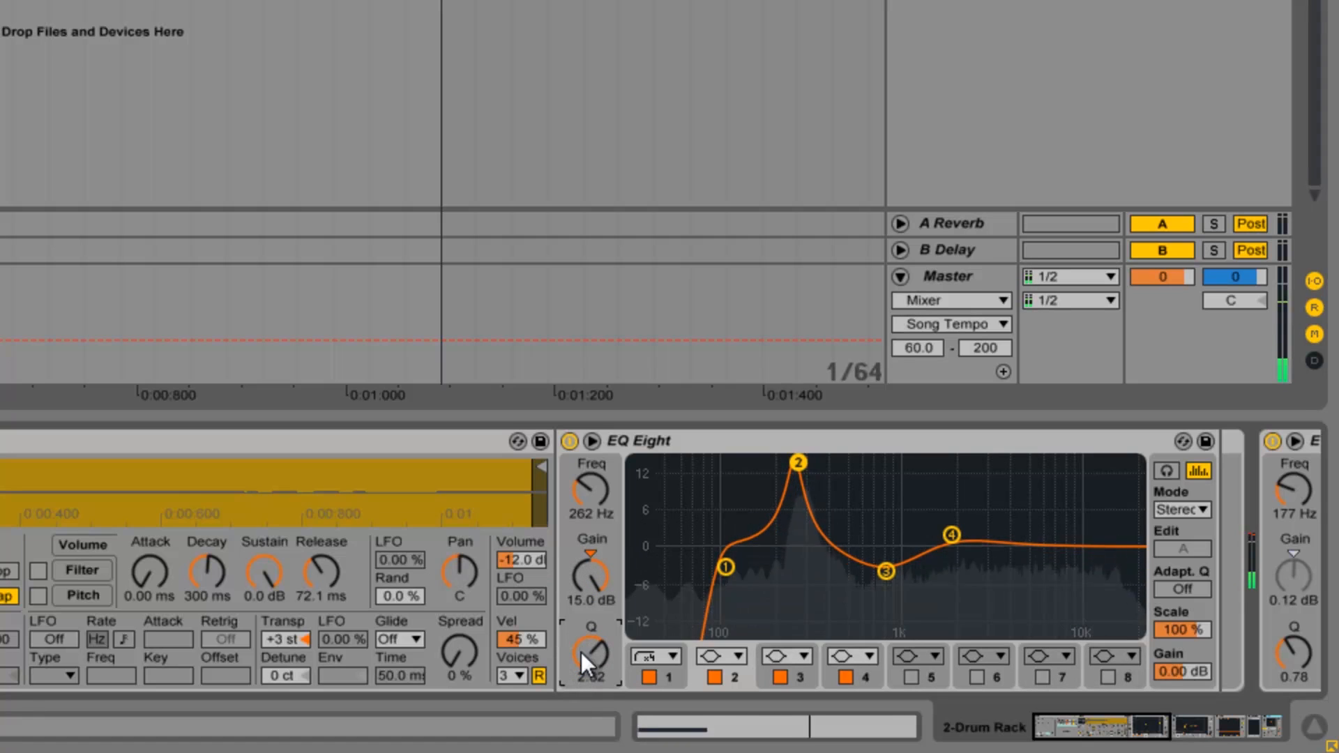
drag(592, 576, 592, 576)
drag(597, 654, 597, 654)
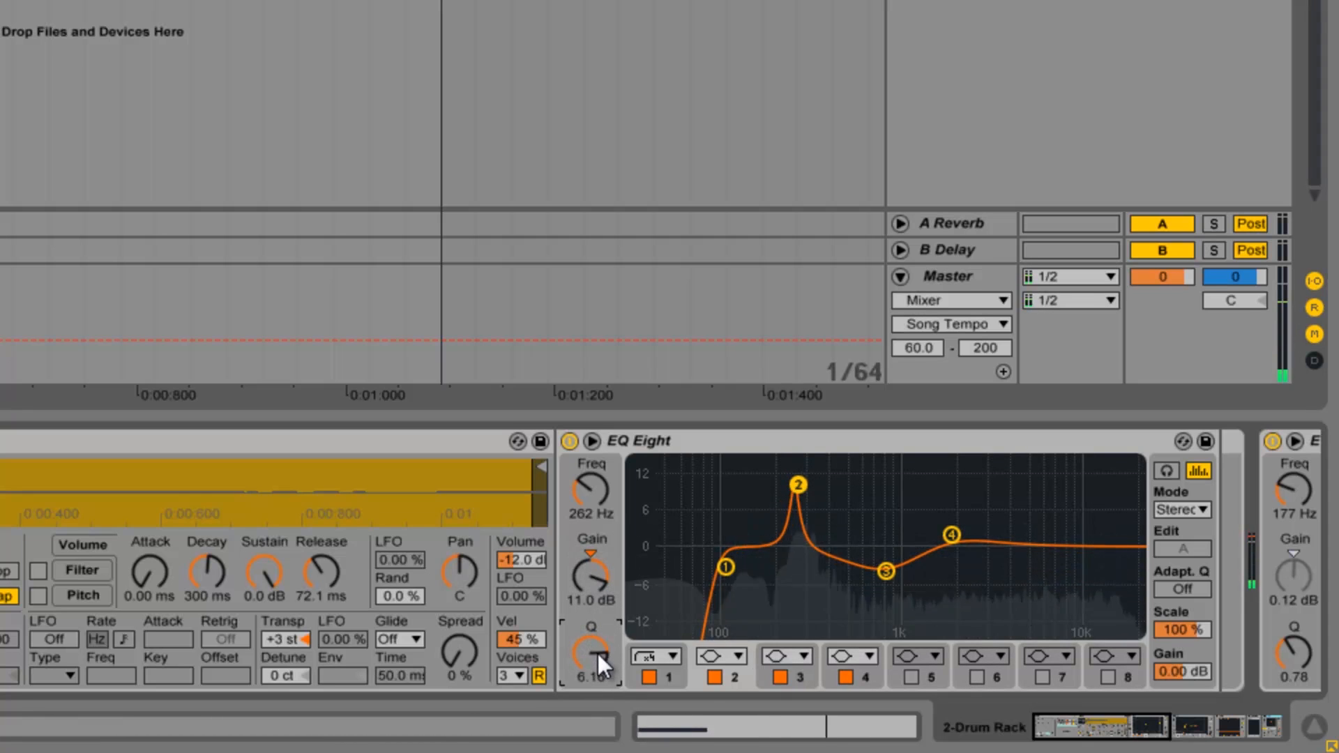
click(565, 439)
click(565, 441)
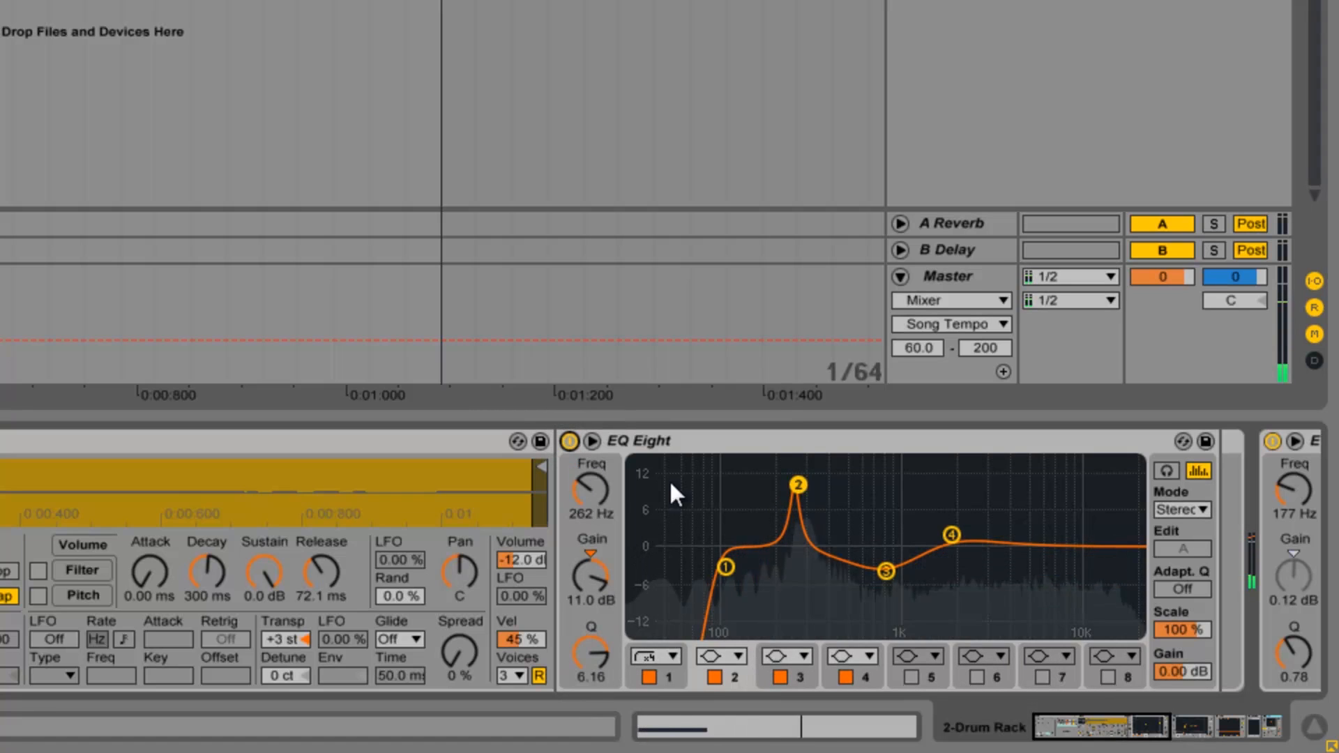
click(953, 536)
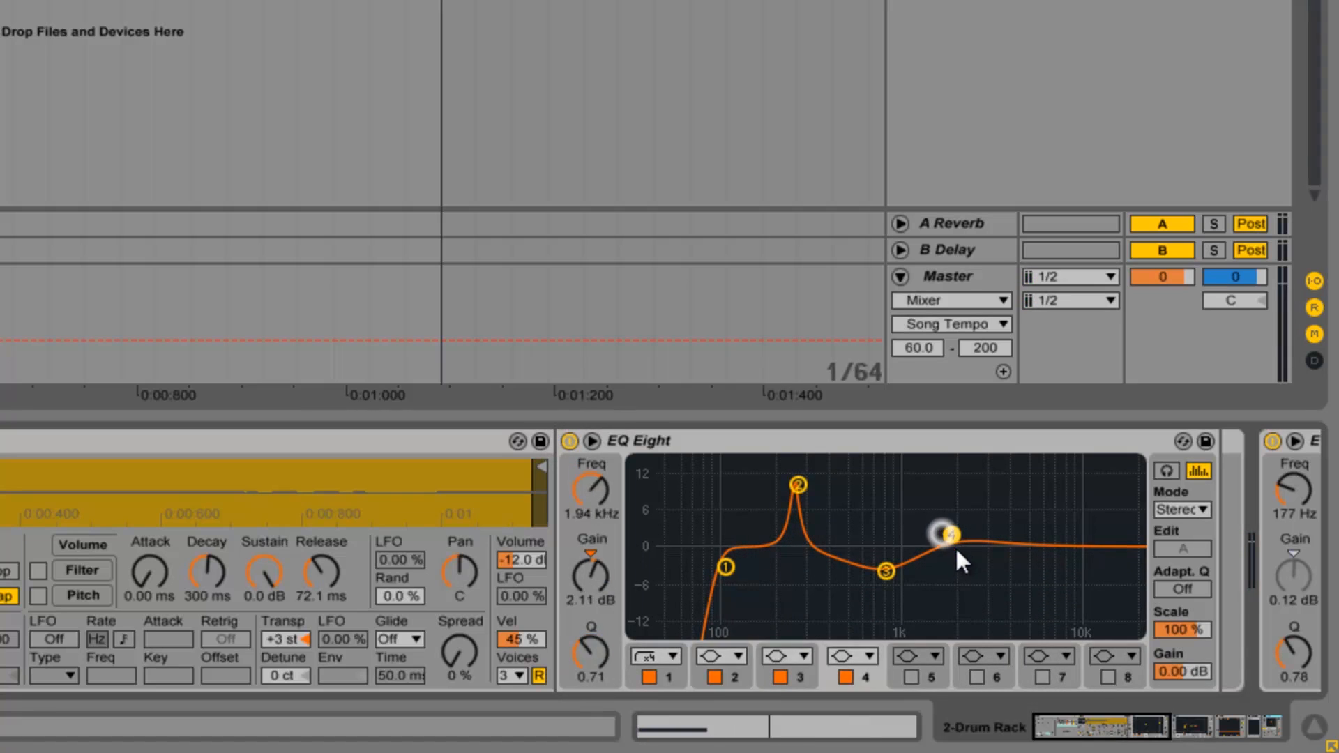
mouse_move(953, 554)
mouse_down()
mouse_move(947, 576)
mouse_move(1107, 574)
mouse_move(956, 575)
mouse_move(839, 596)
mouse_move(930, 579)
mouse_move(872, 504)
mouse_move(952, 529)
mouse_move(971, 488)
mouse_move(915, 516)
mouse_move(972, 551)
mouse_move(965, 571)
mouse_move(964, 555)
mouse_up()
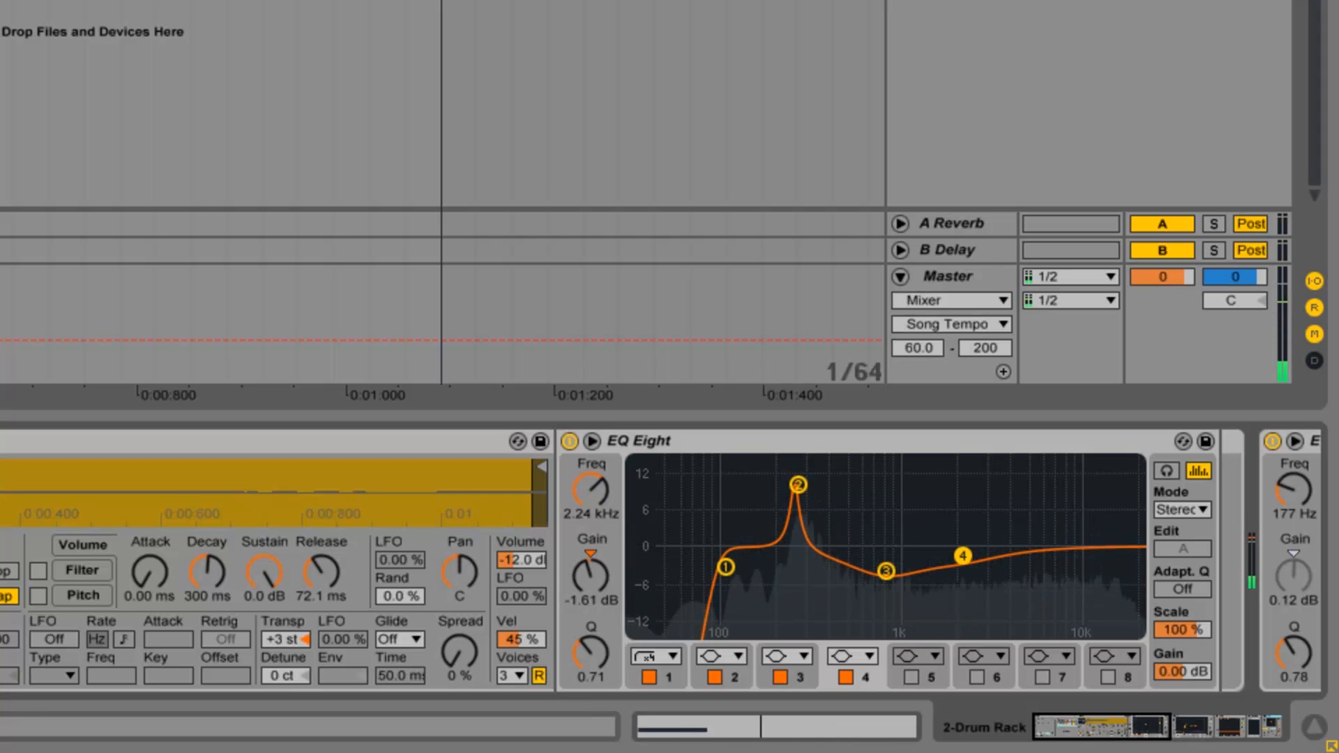
Bypass and re-enable the rack's Compressor to compare the sound with and without it.
drag(1117, 731, 1249, 725)
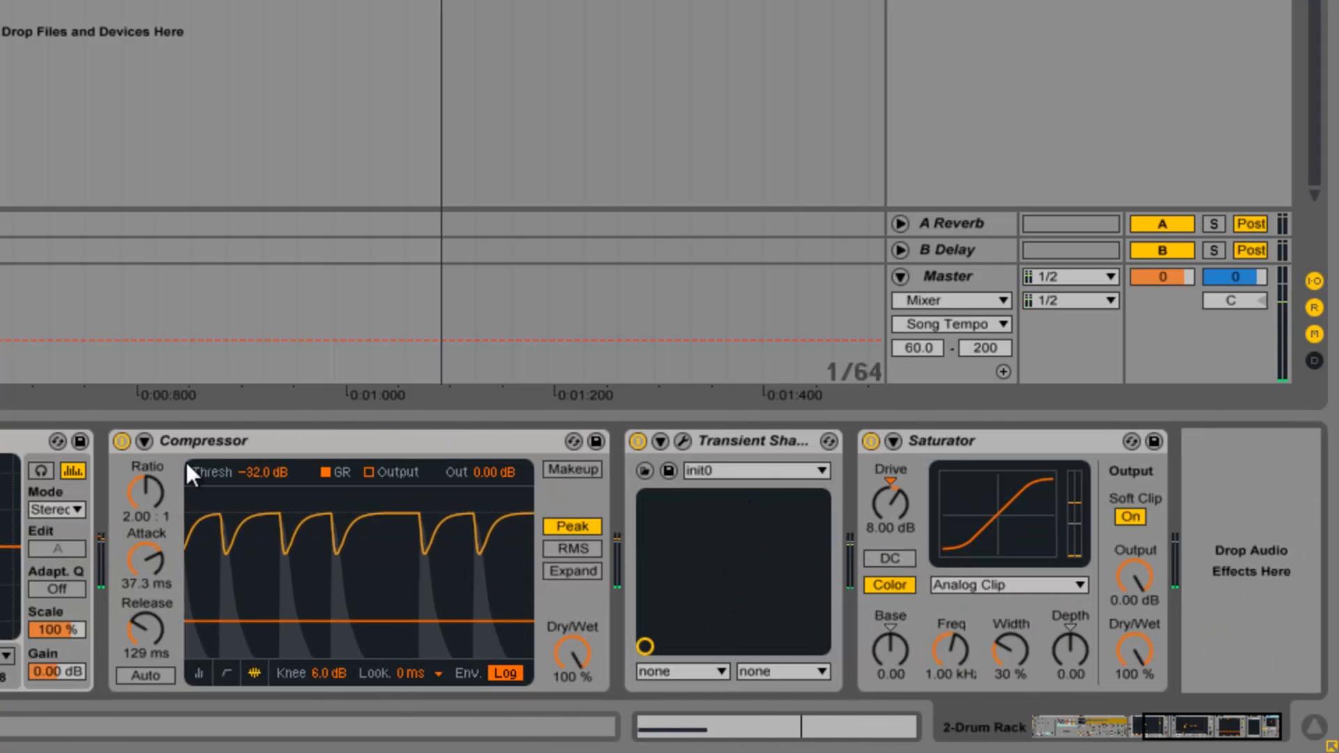
click(113, 442)
click(120, 441)
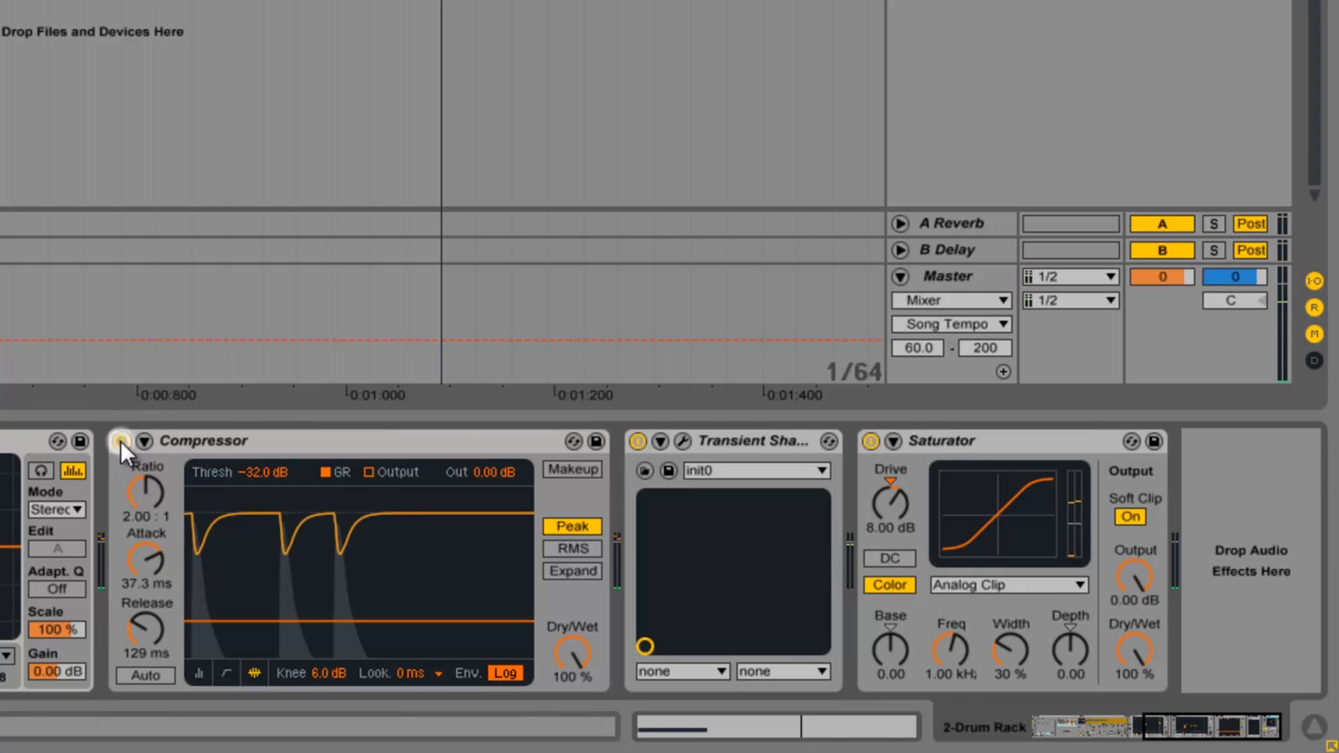
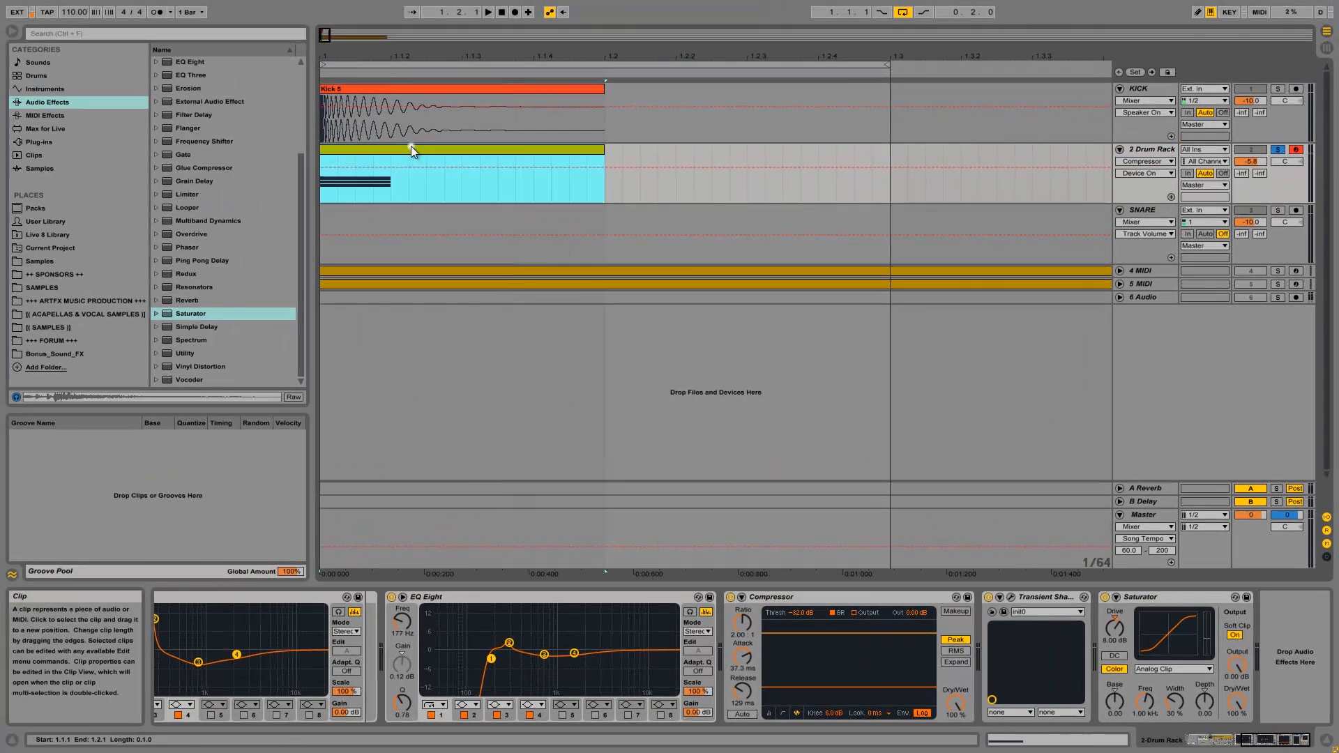
Play the selected clip range and reset the Drum Rack track's volume to 0 dB.
key(space)
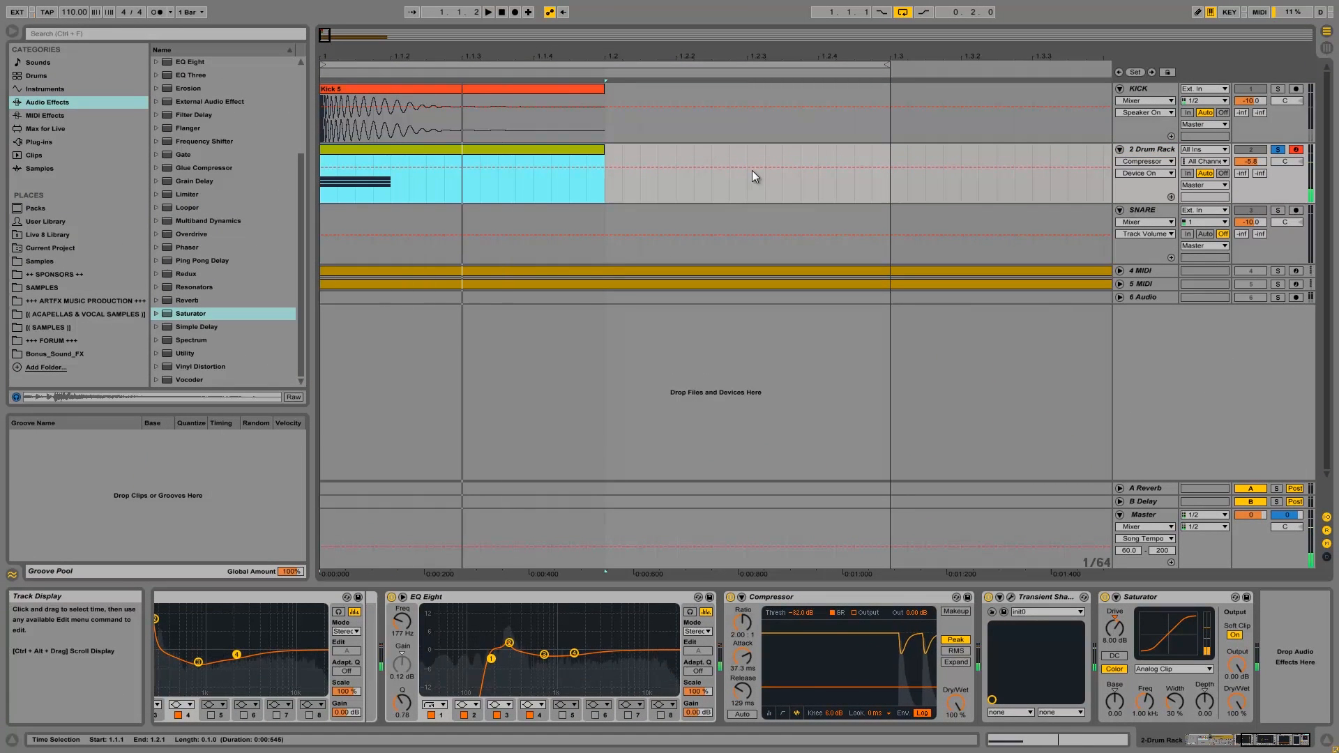
click(1247, 163)
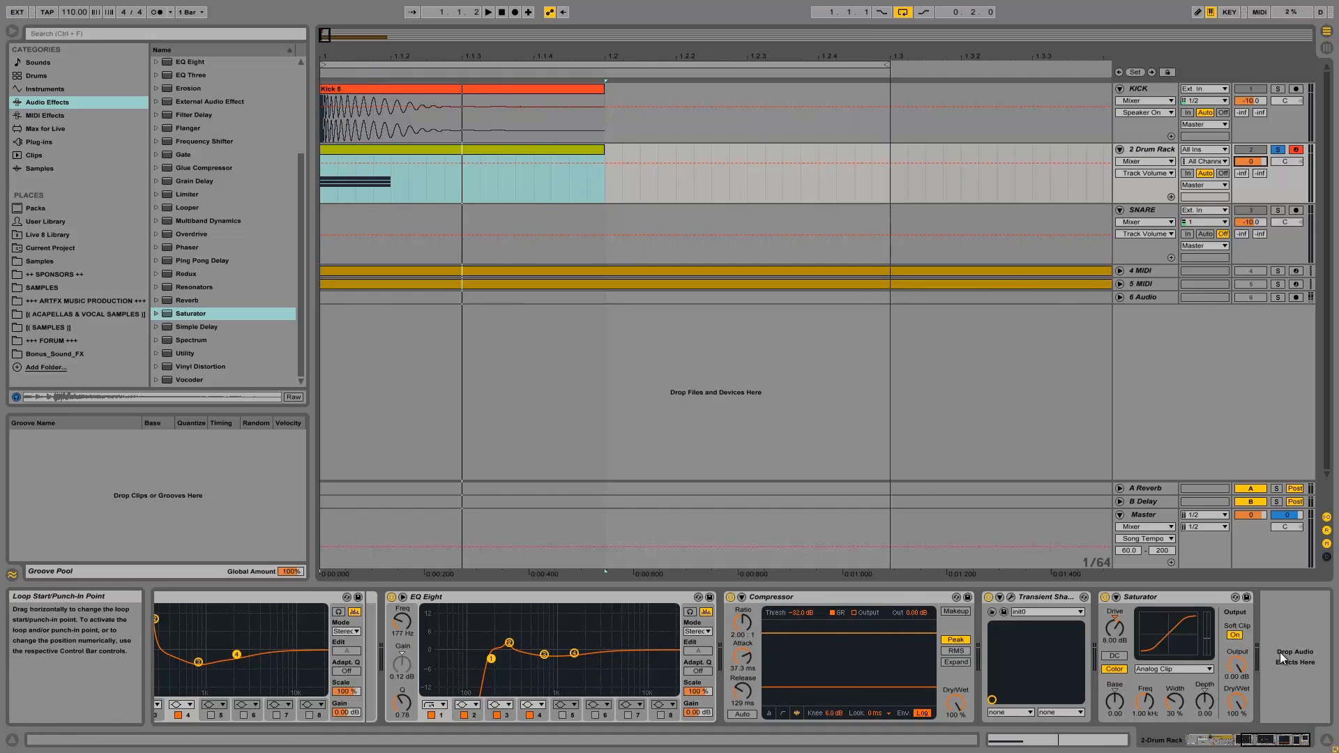
Export the selected range 1.1.1 to 1.2.1 as audio with 2-Drum Rack as the rendered track.
key(F11)
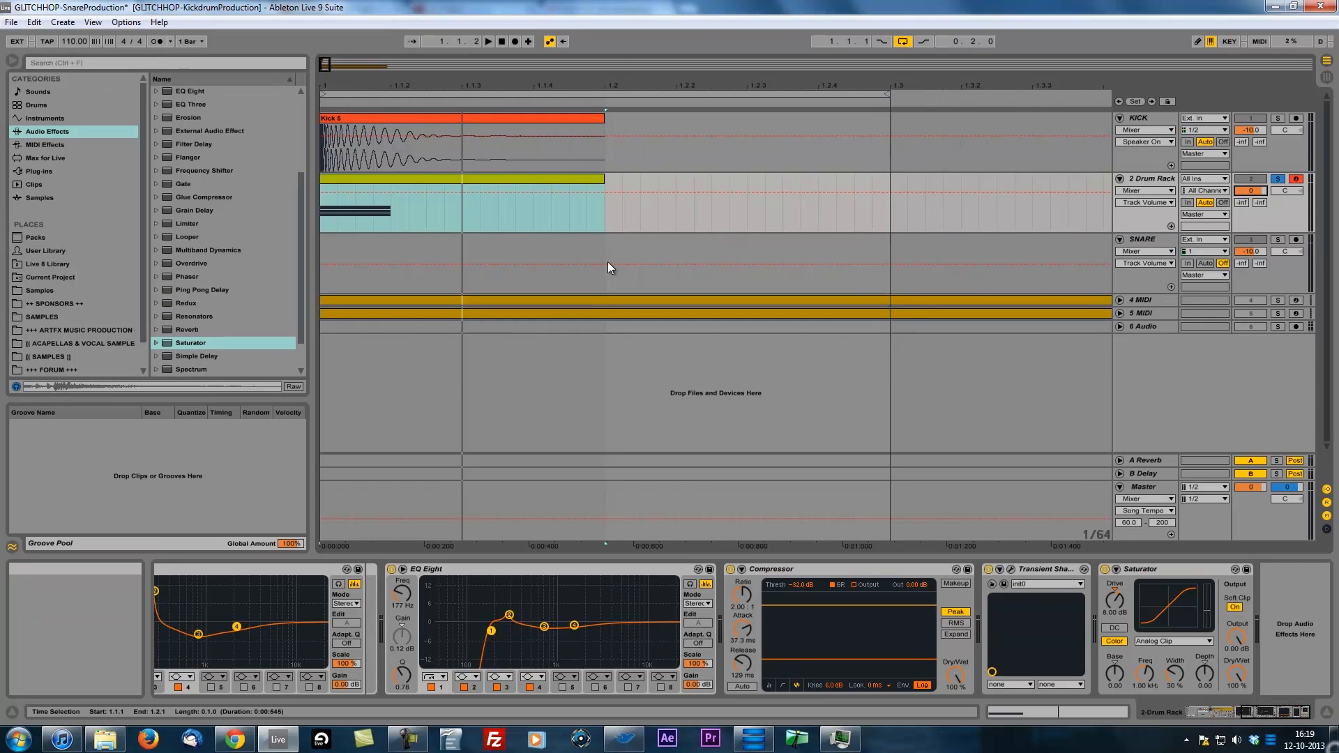
click(11, 21)
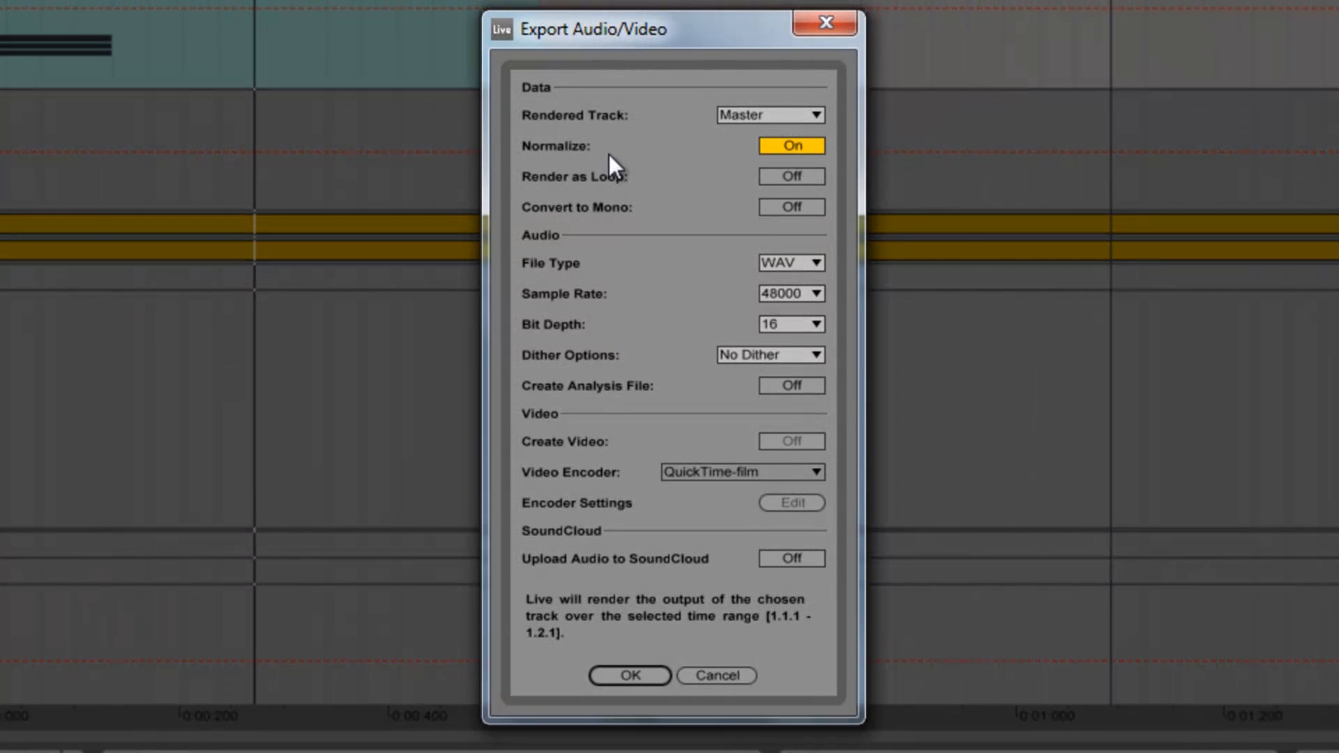
click(782, 117)
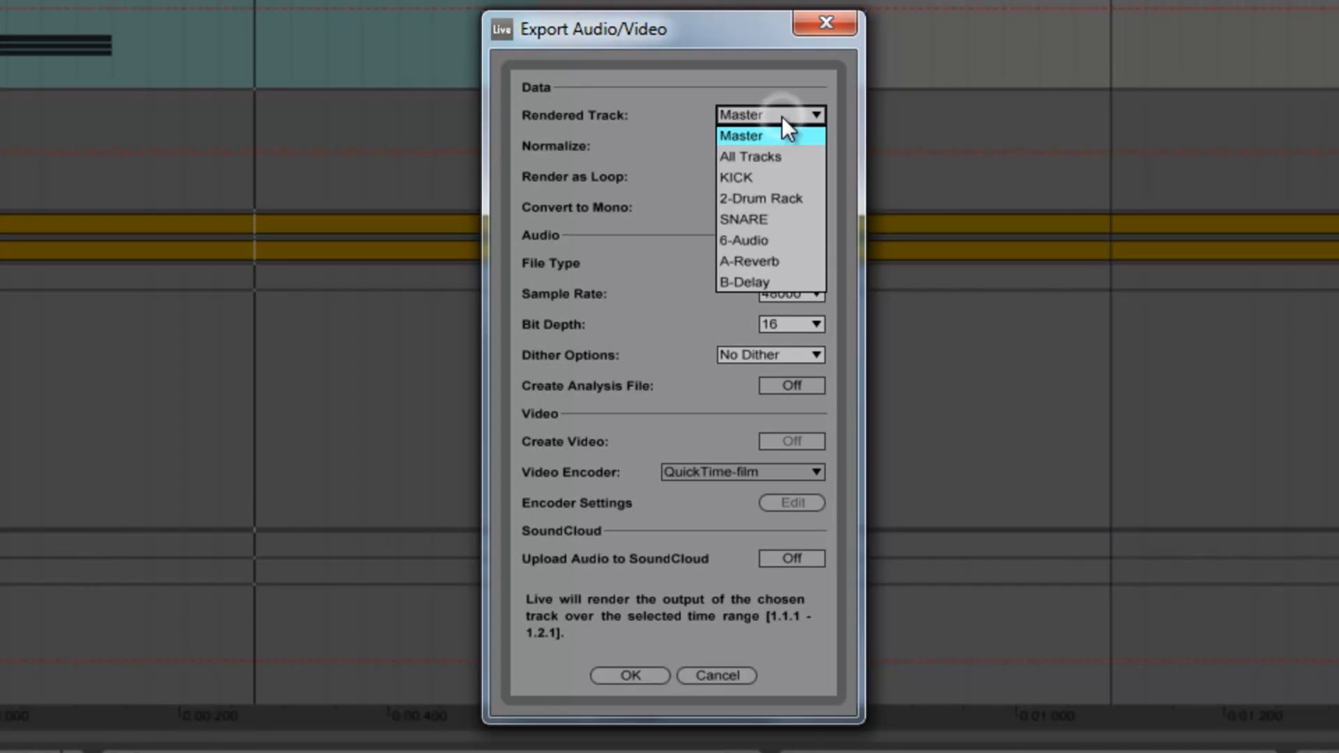
click(779, 202)
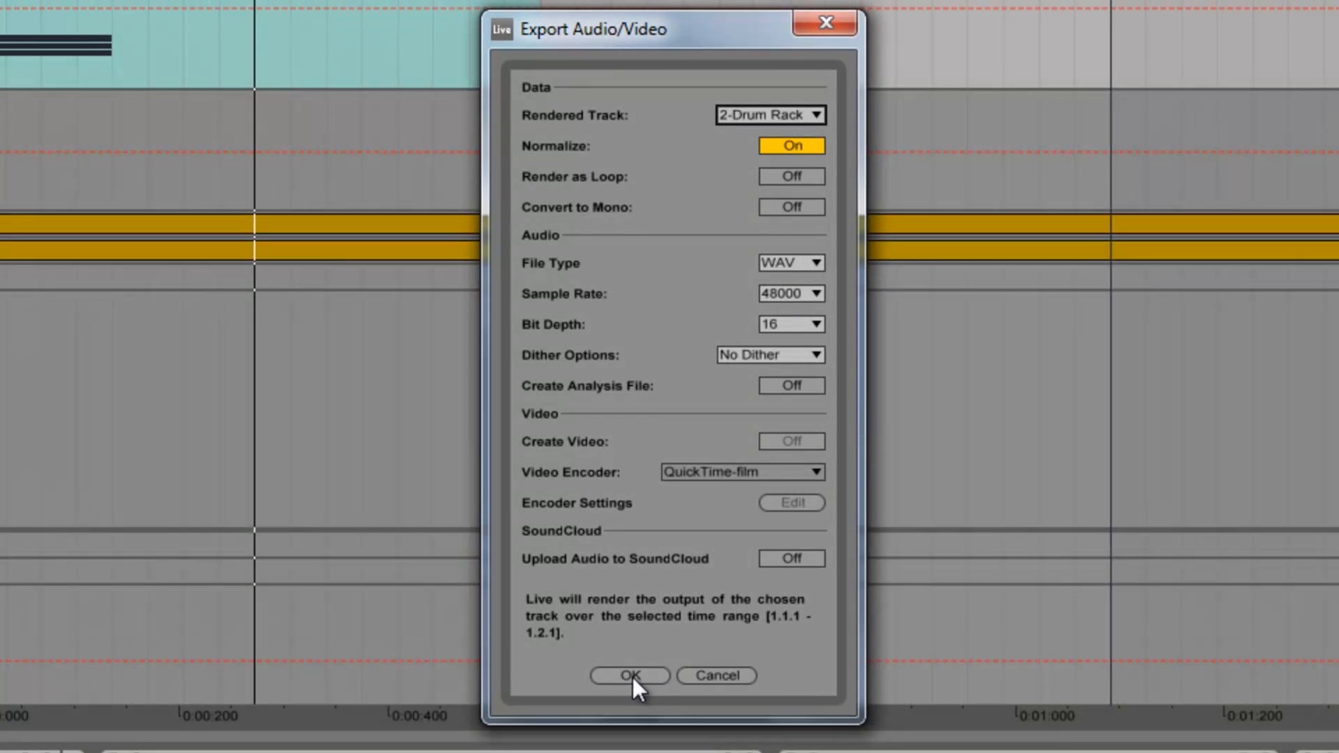
click(630, 675)
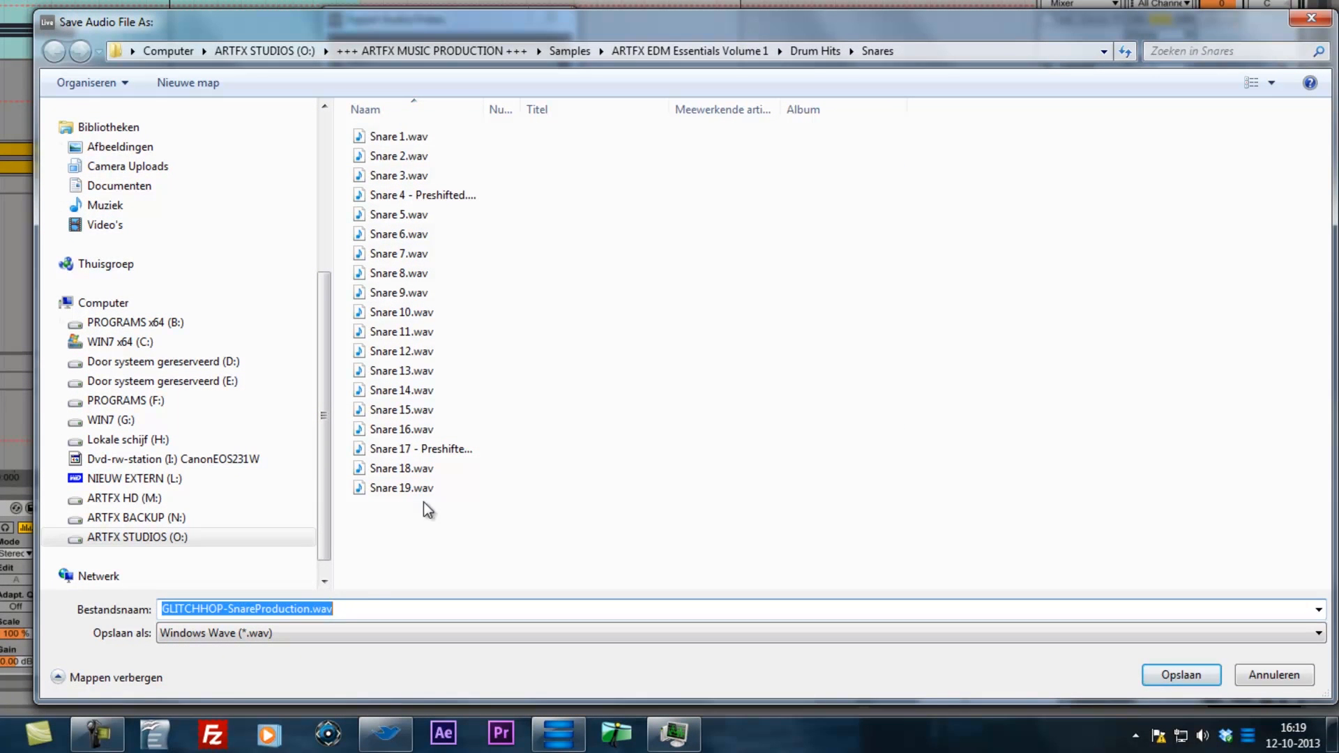
Save the exported audio as Snare20.wav in the Drum Hits > Snares sample folder.
click(404, 497)
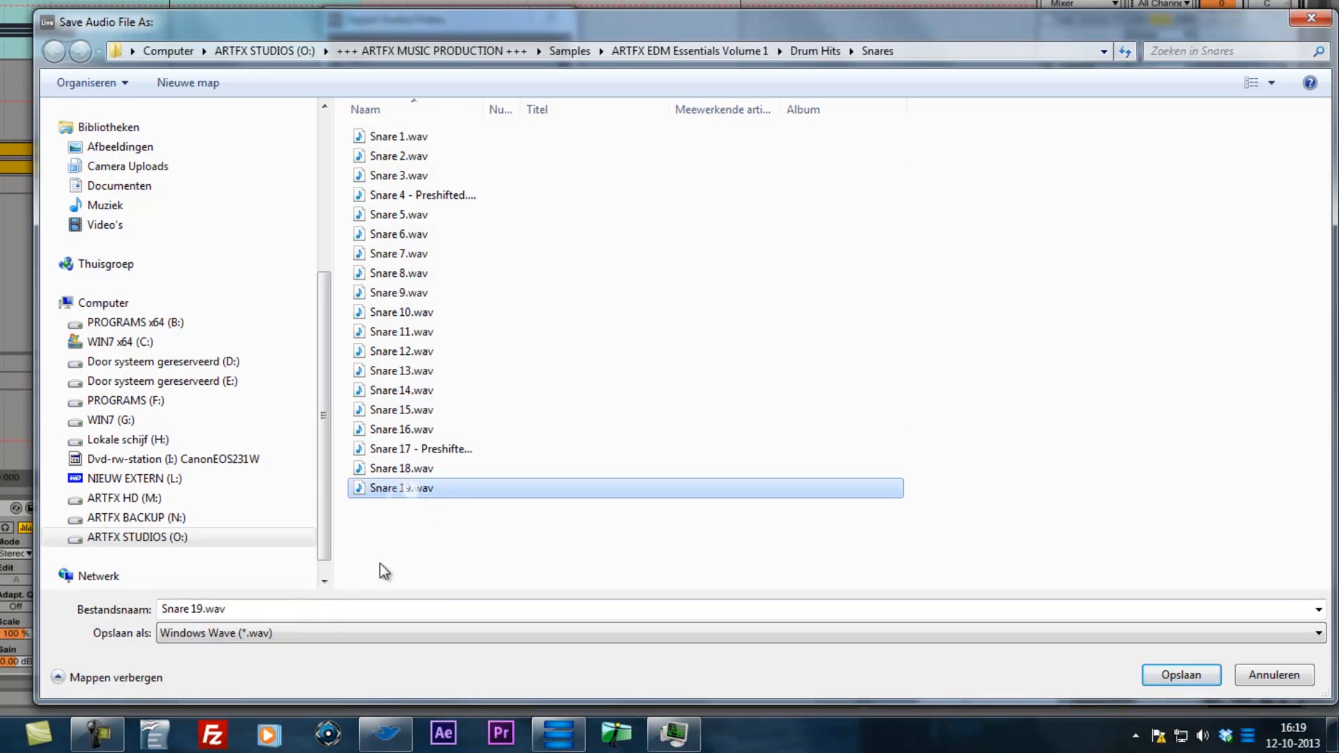
click(196, 605)
drag(190, 609, 203, 609)
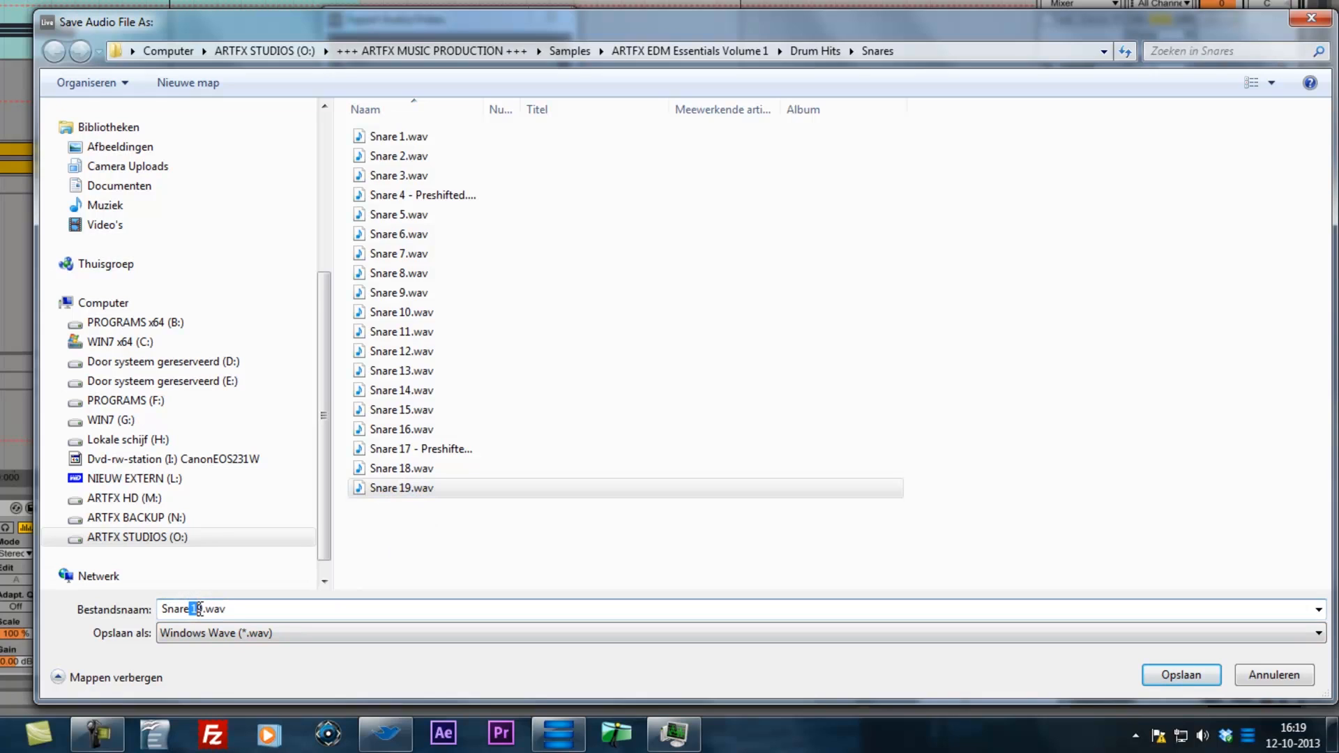
text(20)
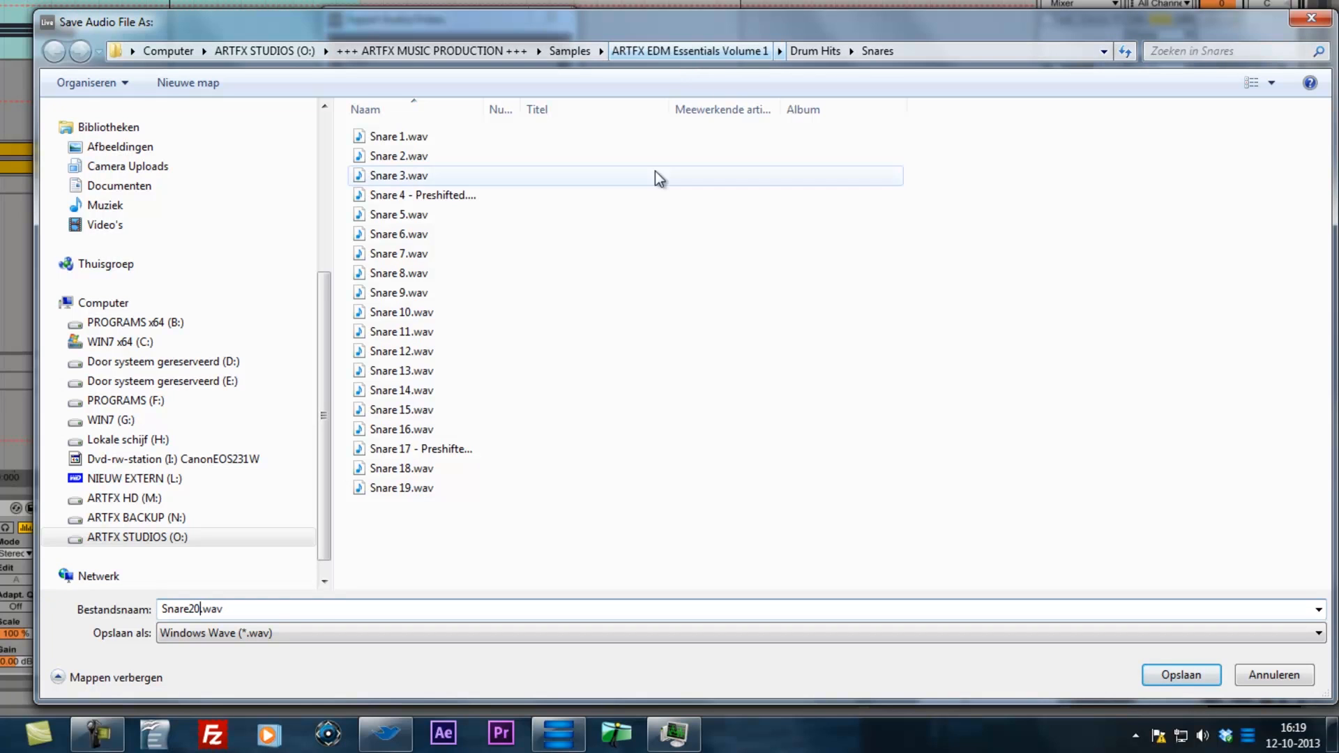
click(1187, 680)
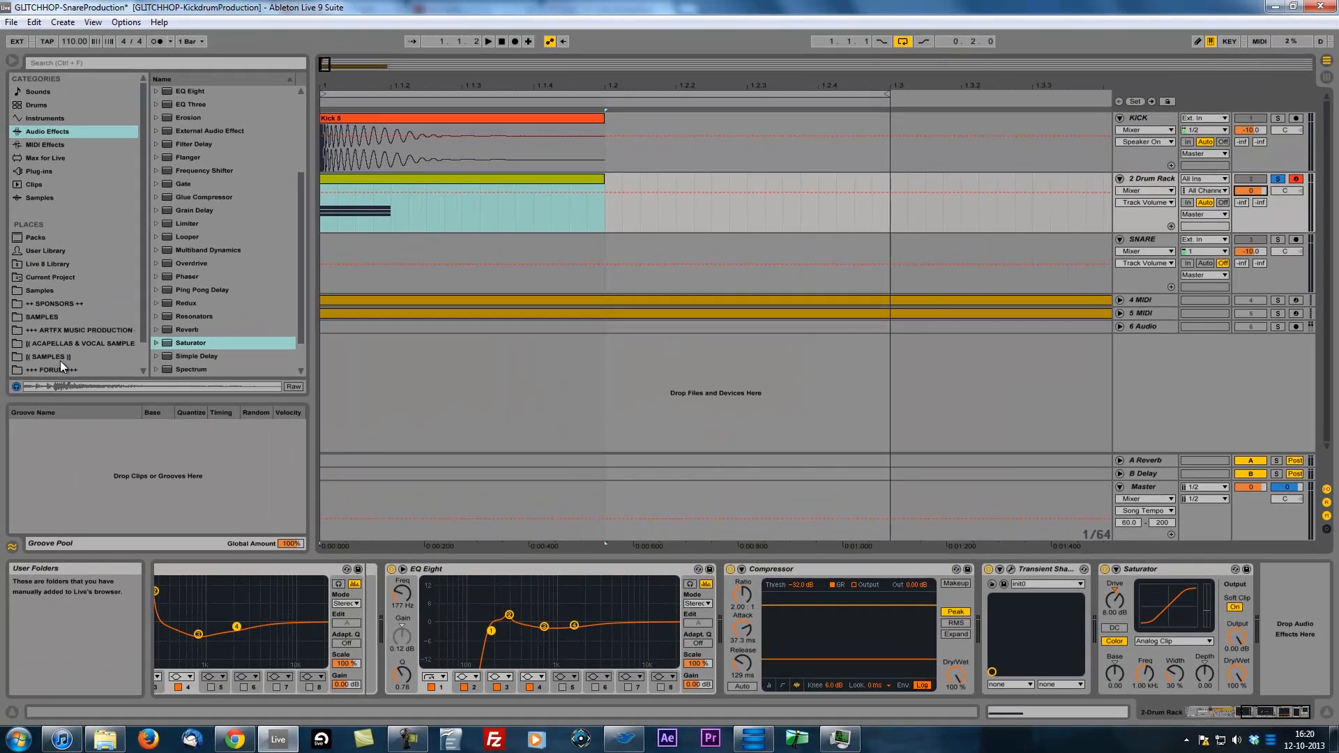
Widen the browser and expand the ARTFX EDM Essentials Volume 1 folder under Samples in the +++ ARTFX MUSIC PRODUCTION place.
click(69, 326)
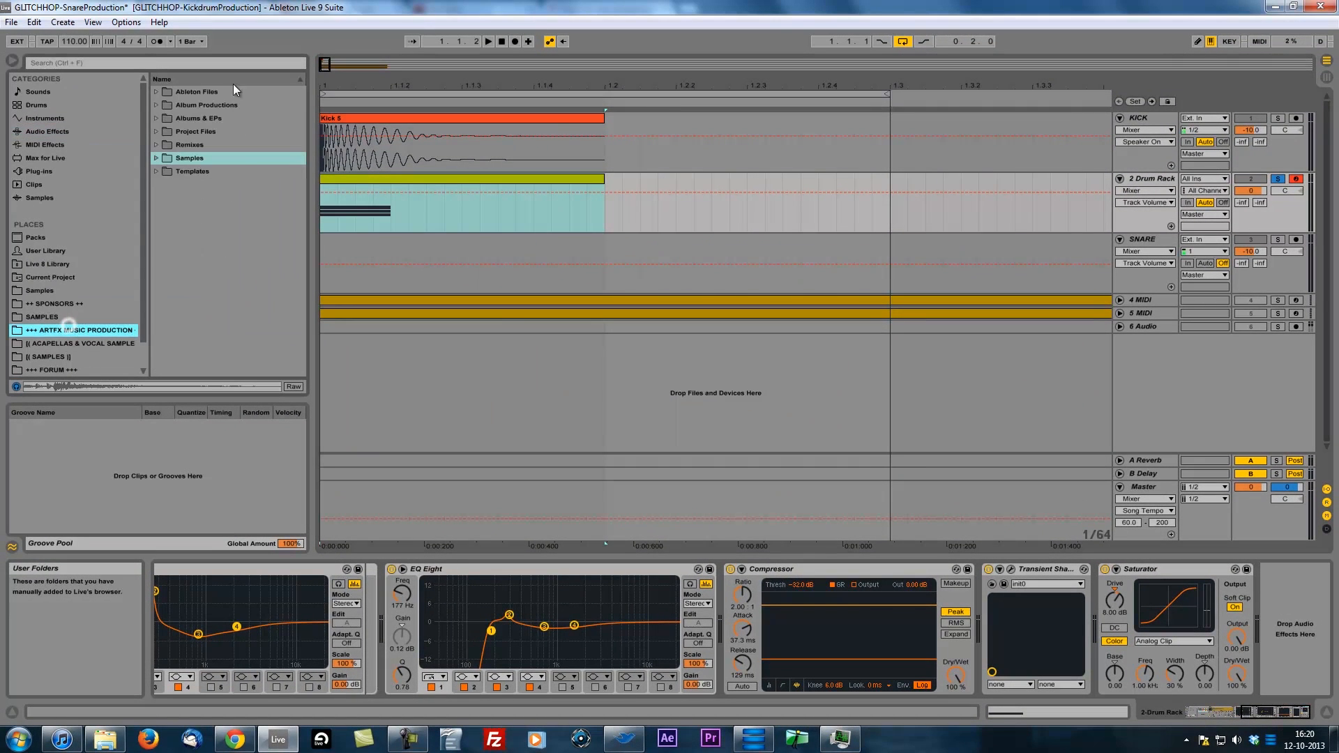
click(158, 156)
click(170, 172)
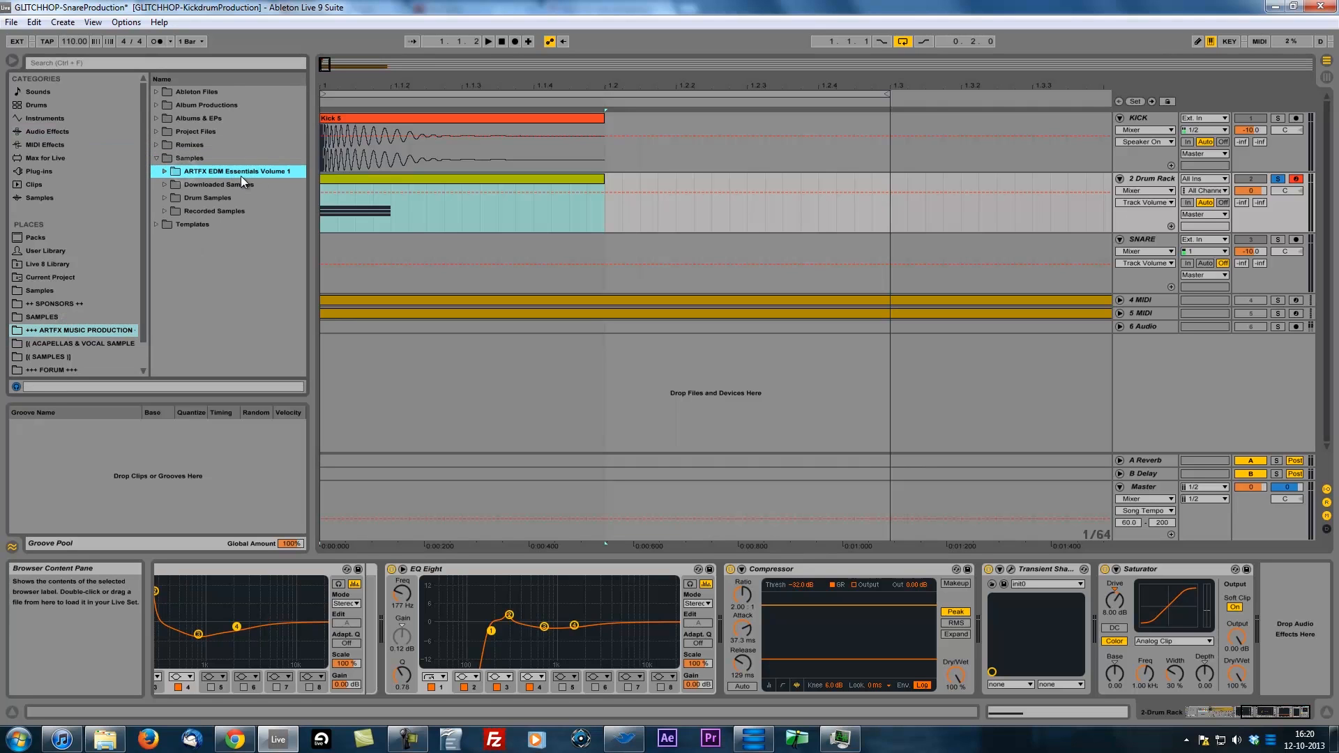
drag(312, 194, 431, 195)
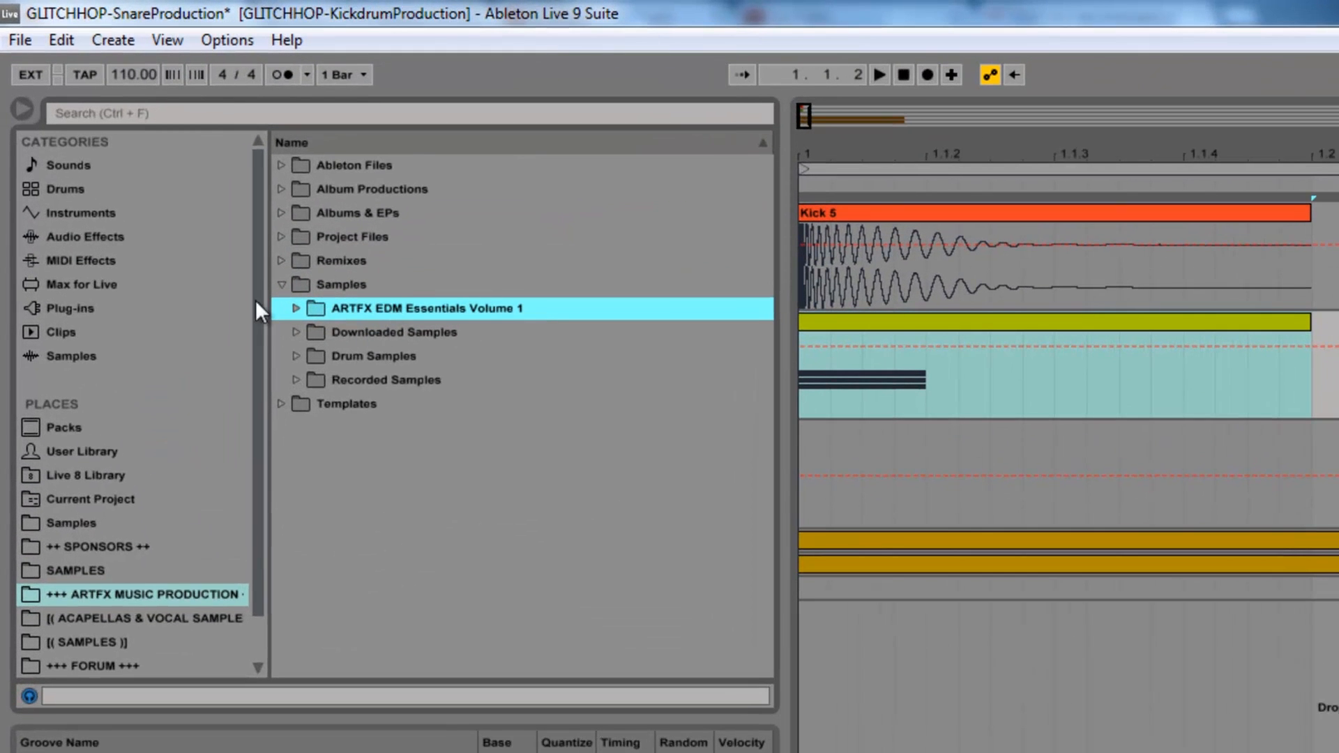
click(298, 309)
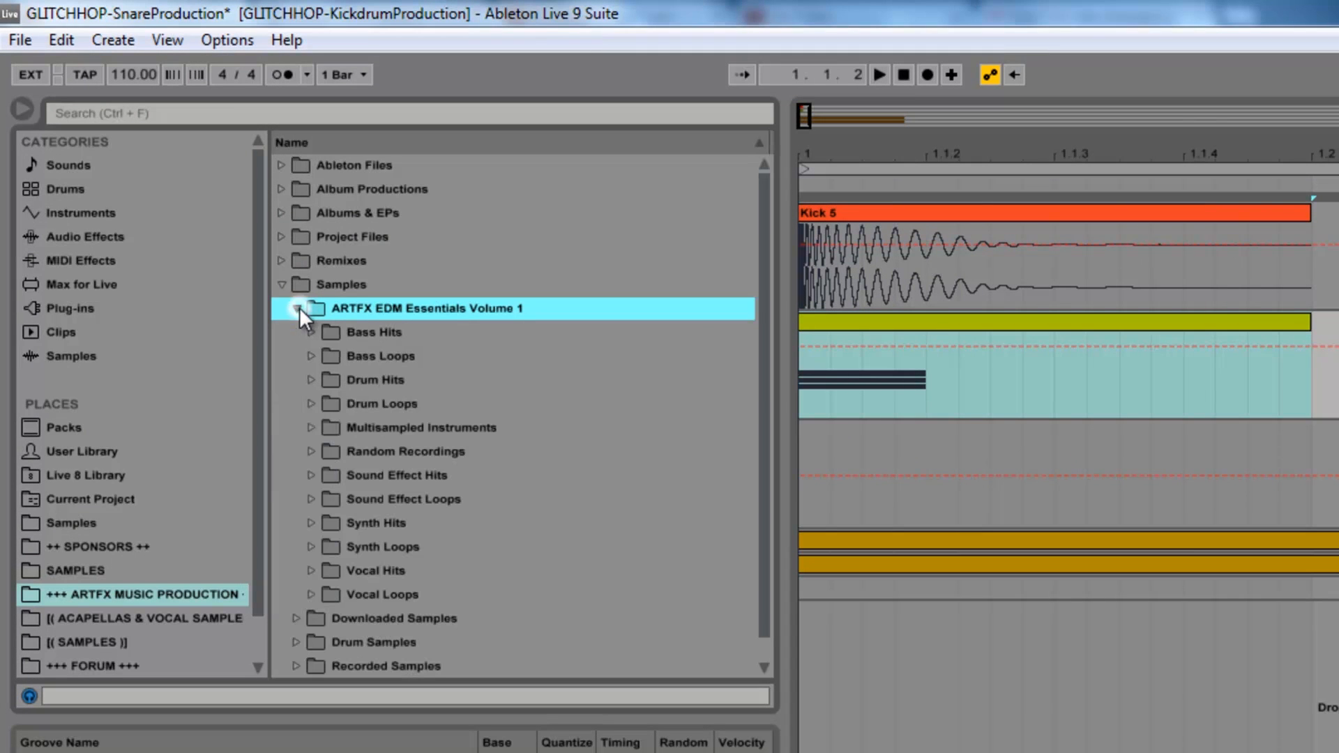
Examine the sample pack's folder structure, including the contents of Bass Hits, Bass Loops, Drum Hits and Drum Loops.
click(374, 332)
click(396, 355)
click(381, 378)
click(394, 404)
click(409, 428)
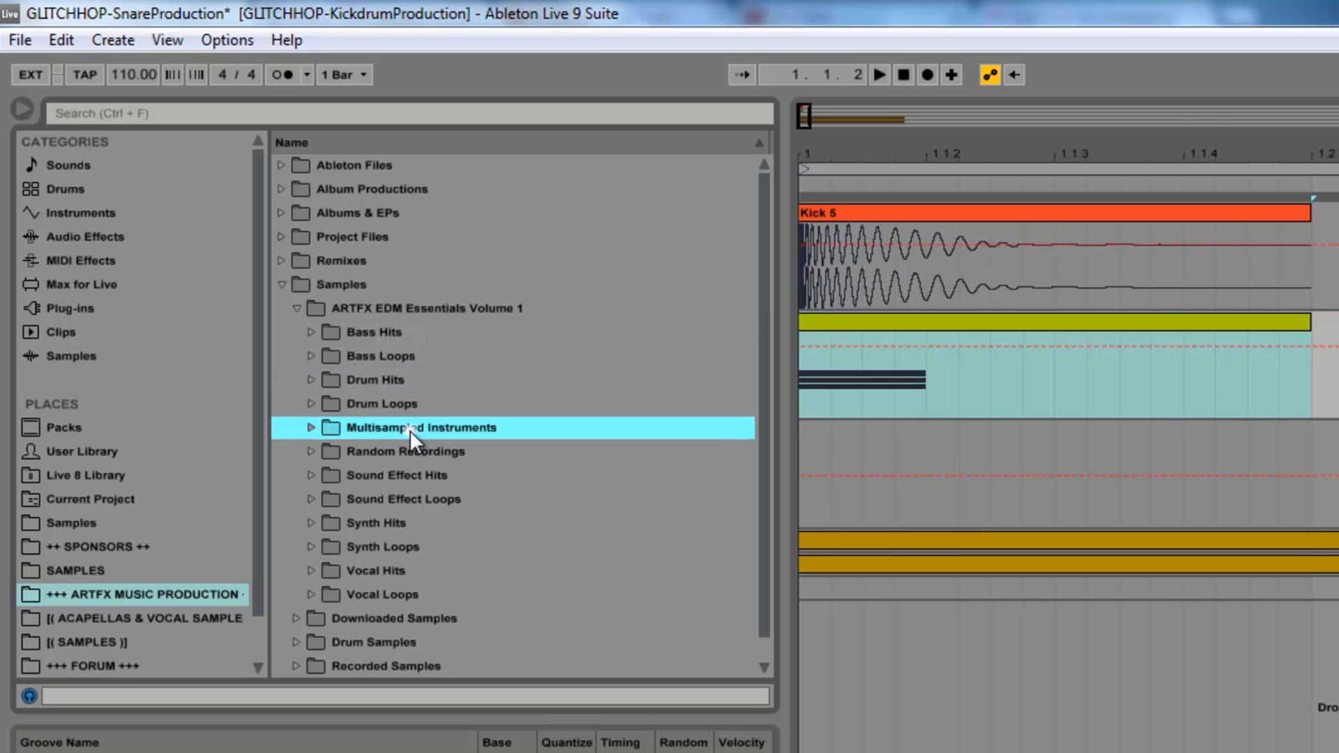
click(398, 378)
click(311, 332)
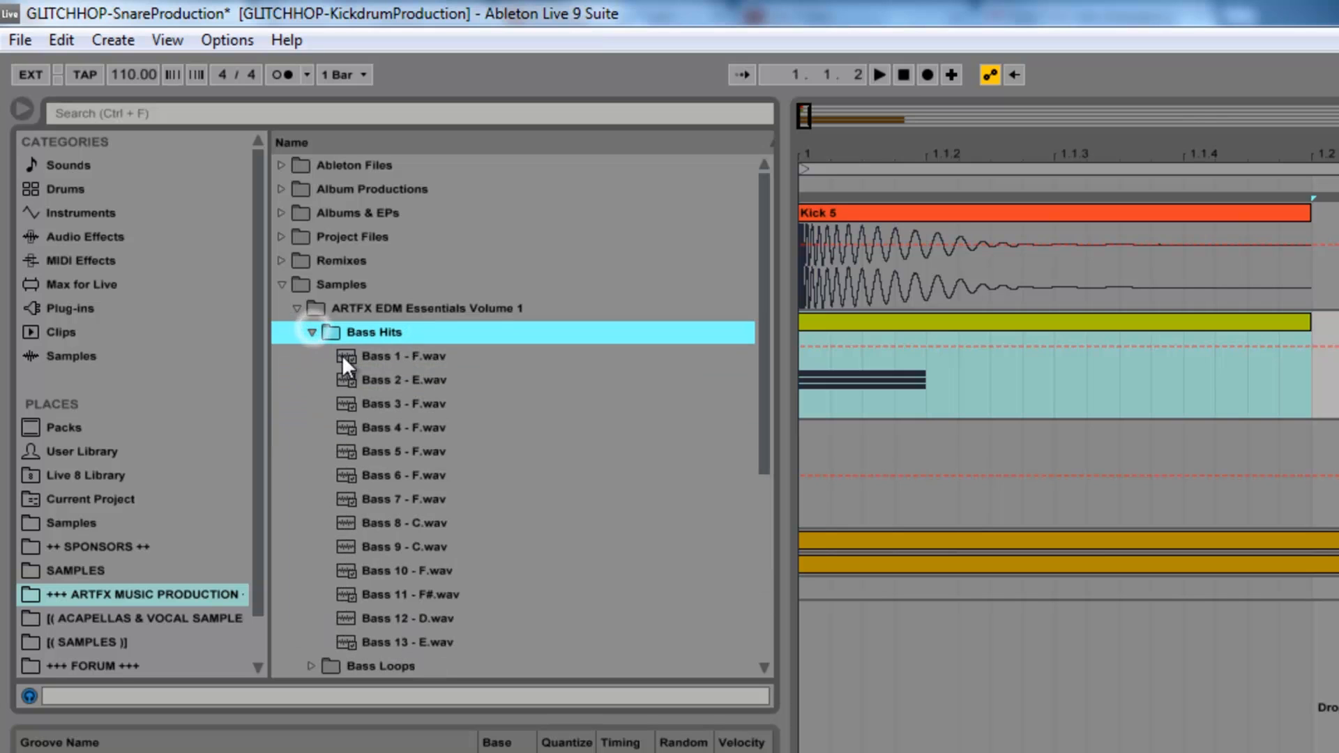
click(311, 332)
click(312, 355)
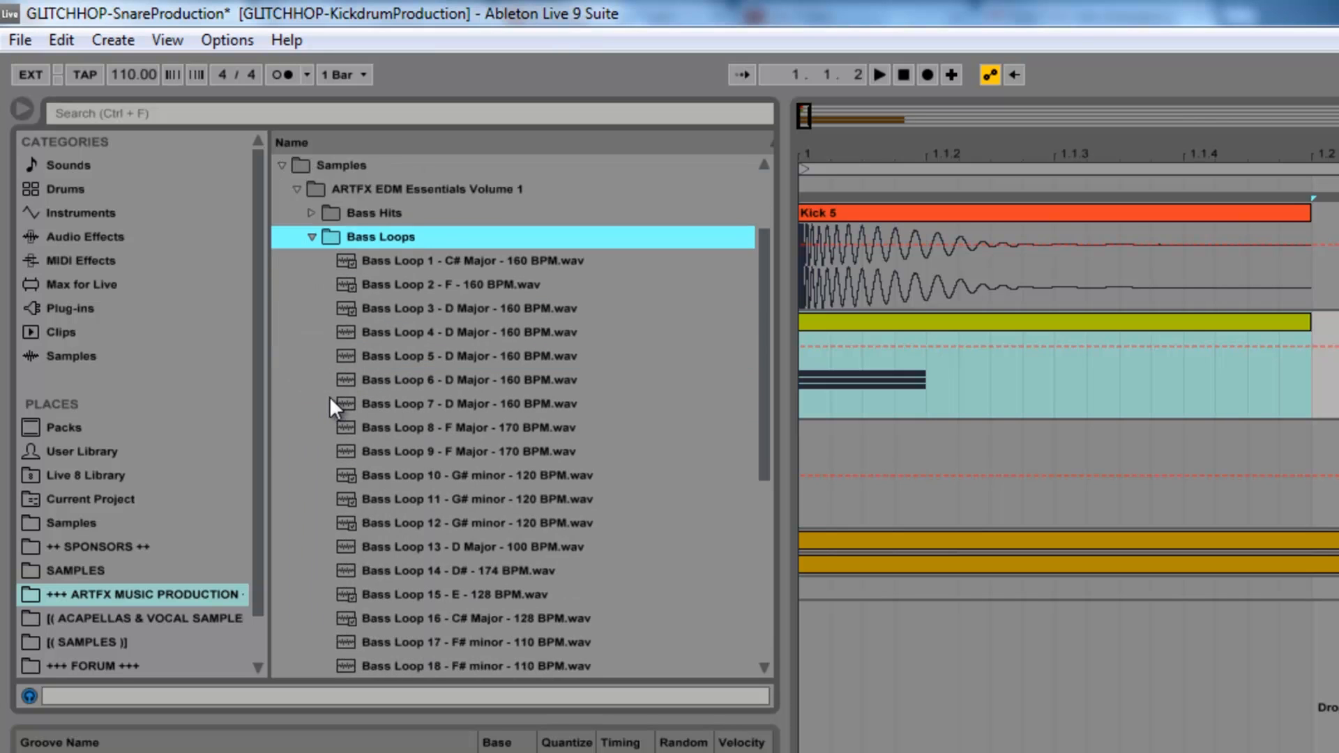
scroll(337, 340, up, 2)
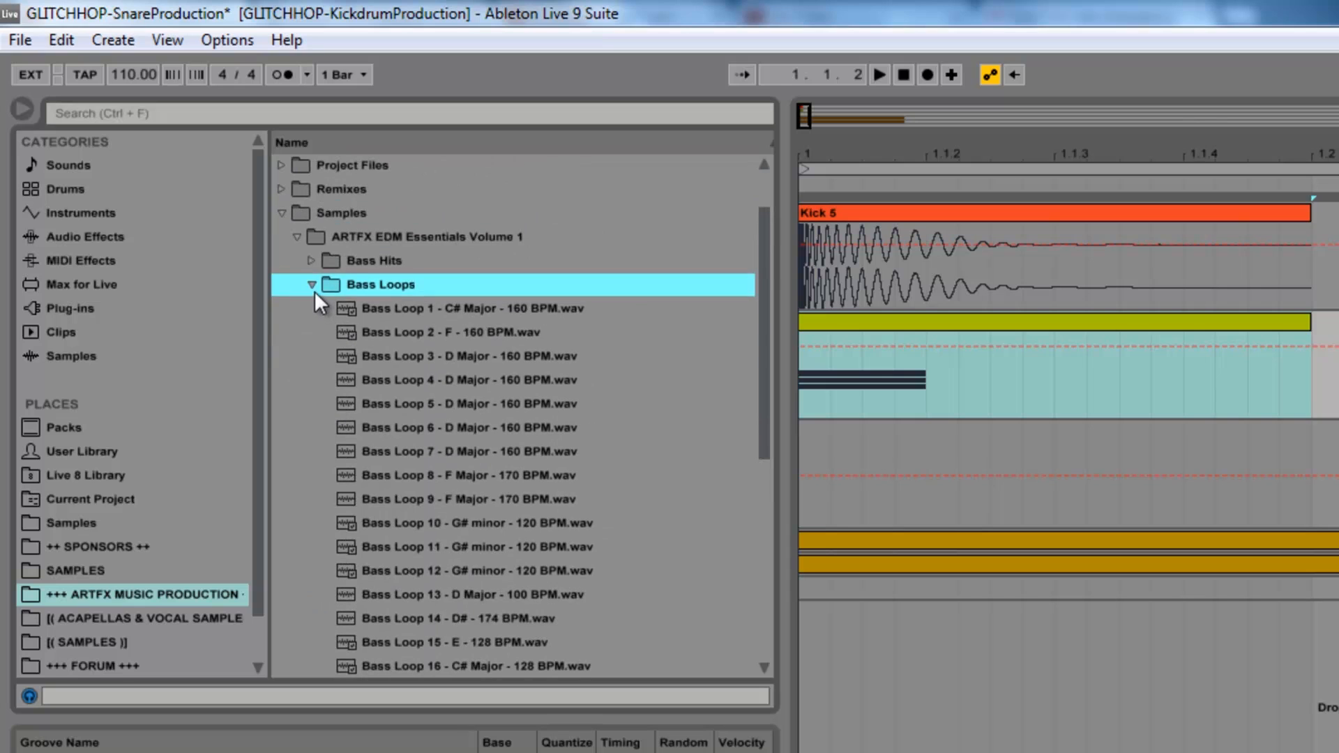
click(314, 291)
click(312, 354)
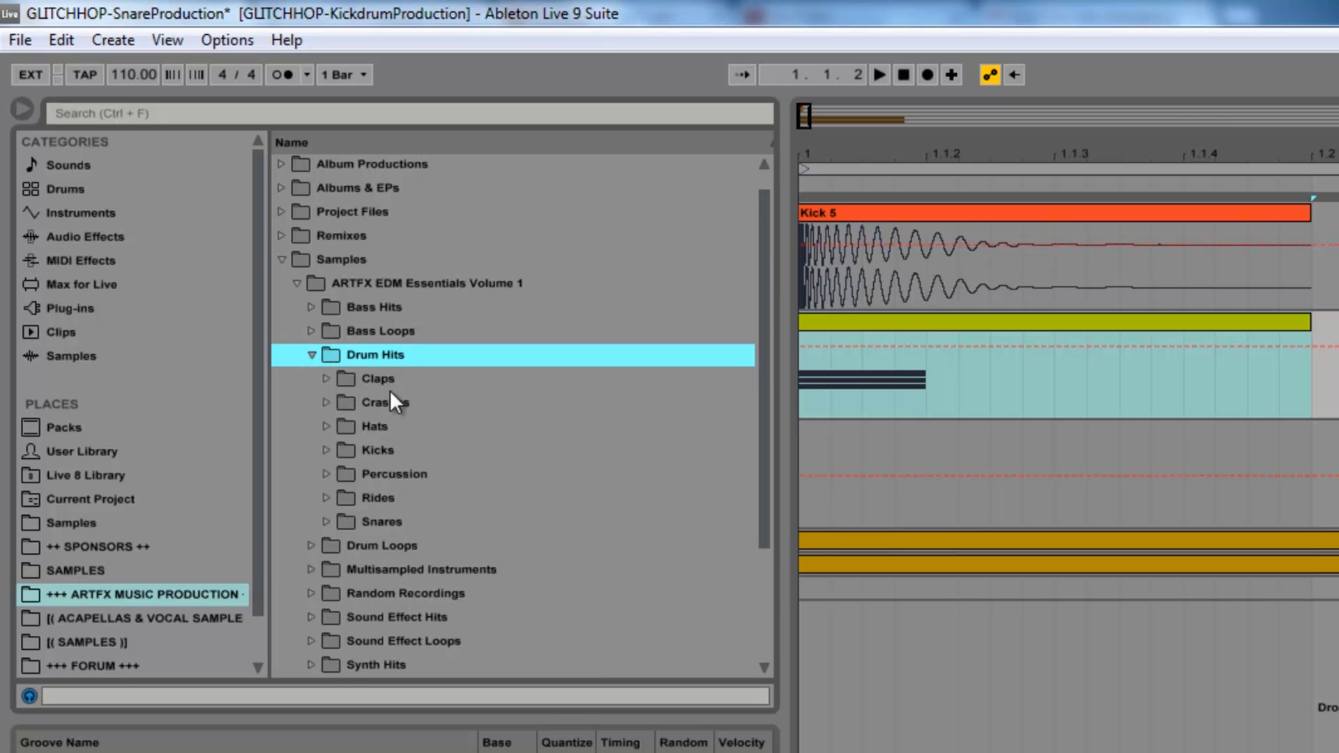
click(311, 545)
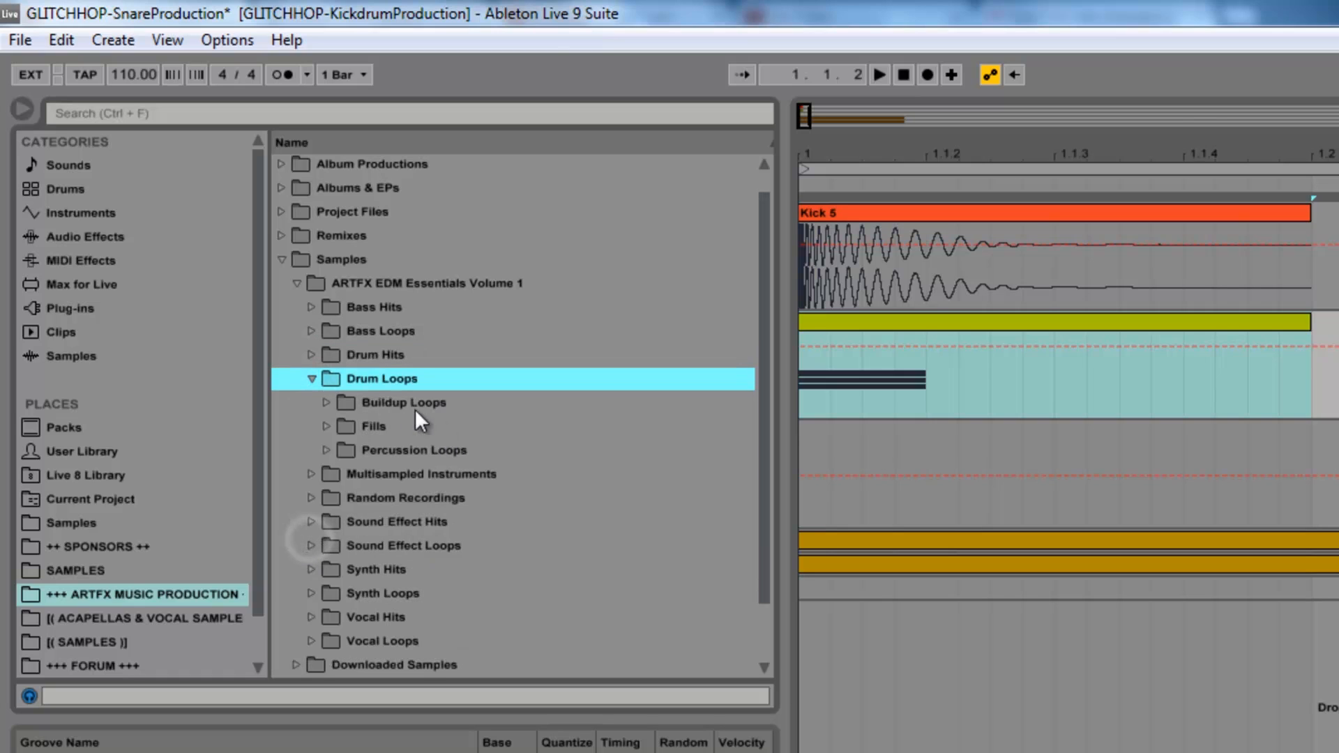
Examine the Multisampled Instruments, Random Recordings, Sound Effect Hits and Sound Effect Loops folders of the sample pack.
click(312, 473)
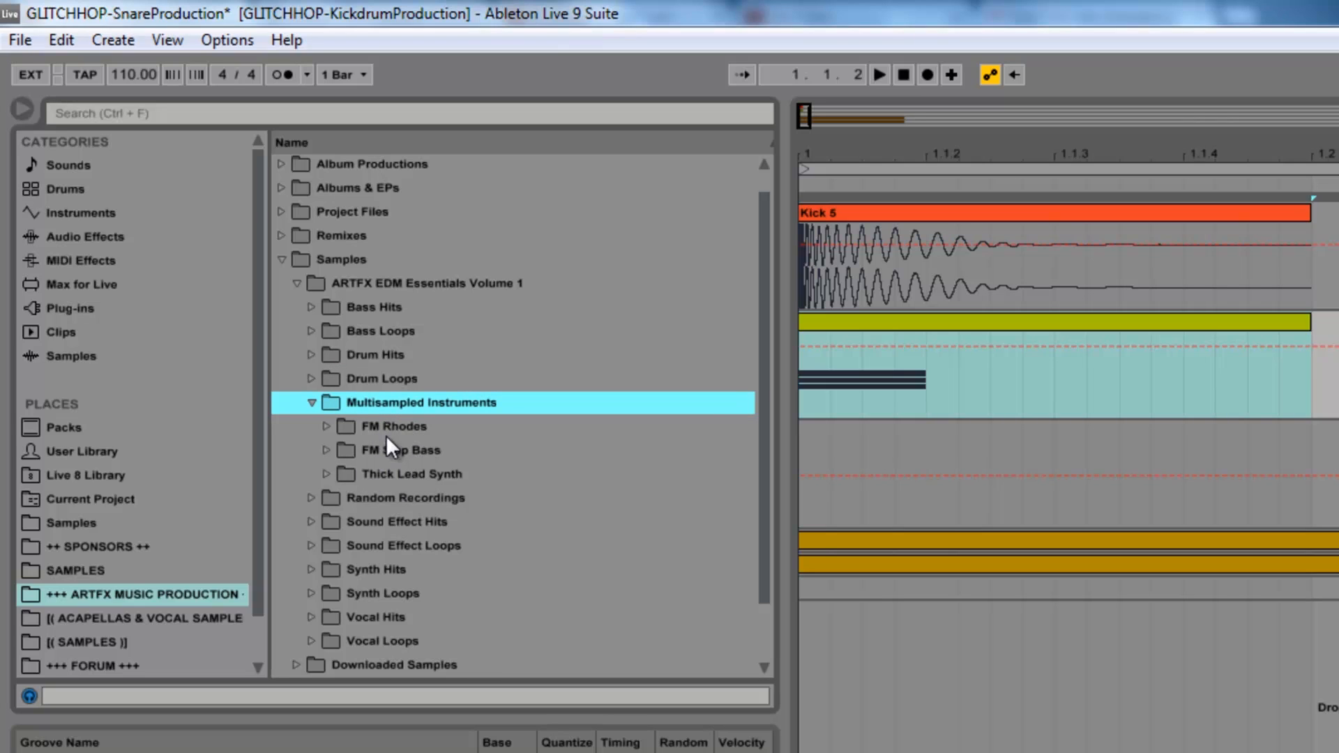
click(311, 496)
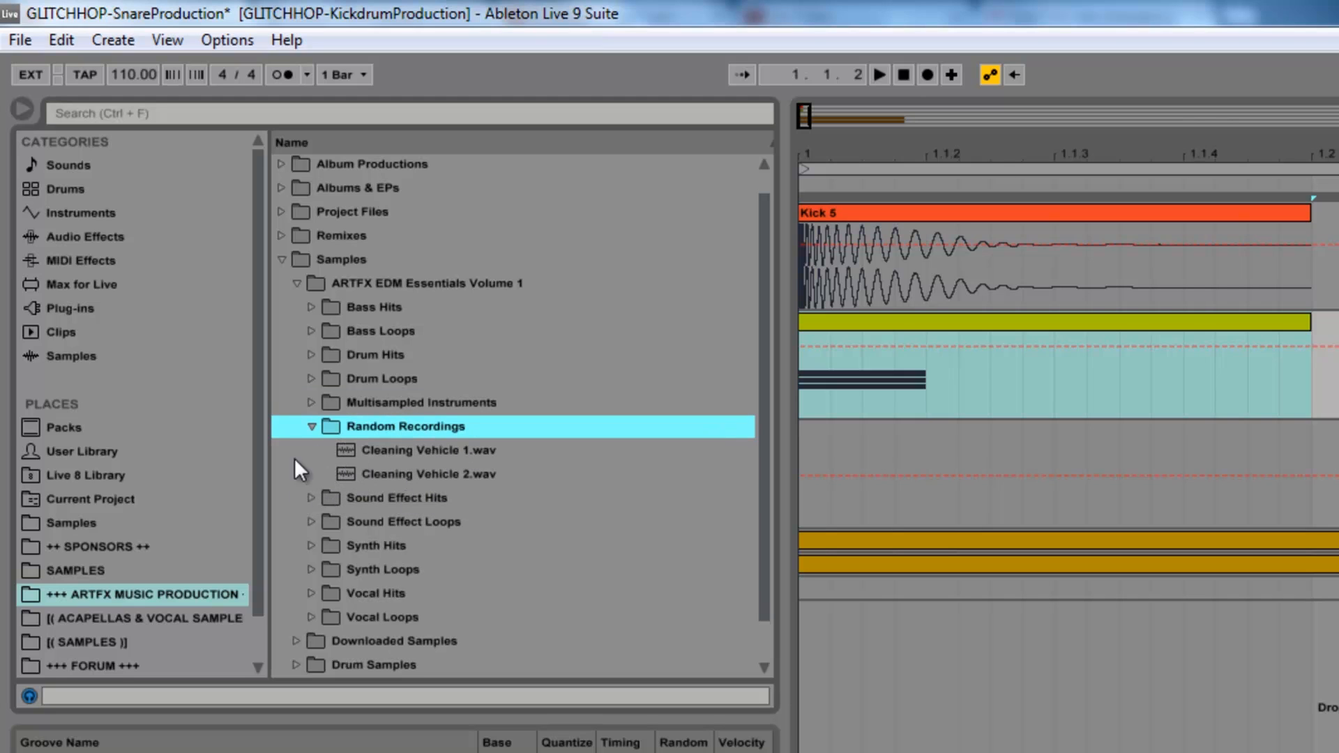
click(320, 498)
scroll(487, 501, down, 1)
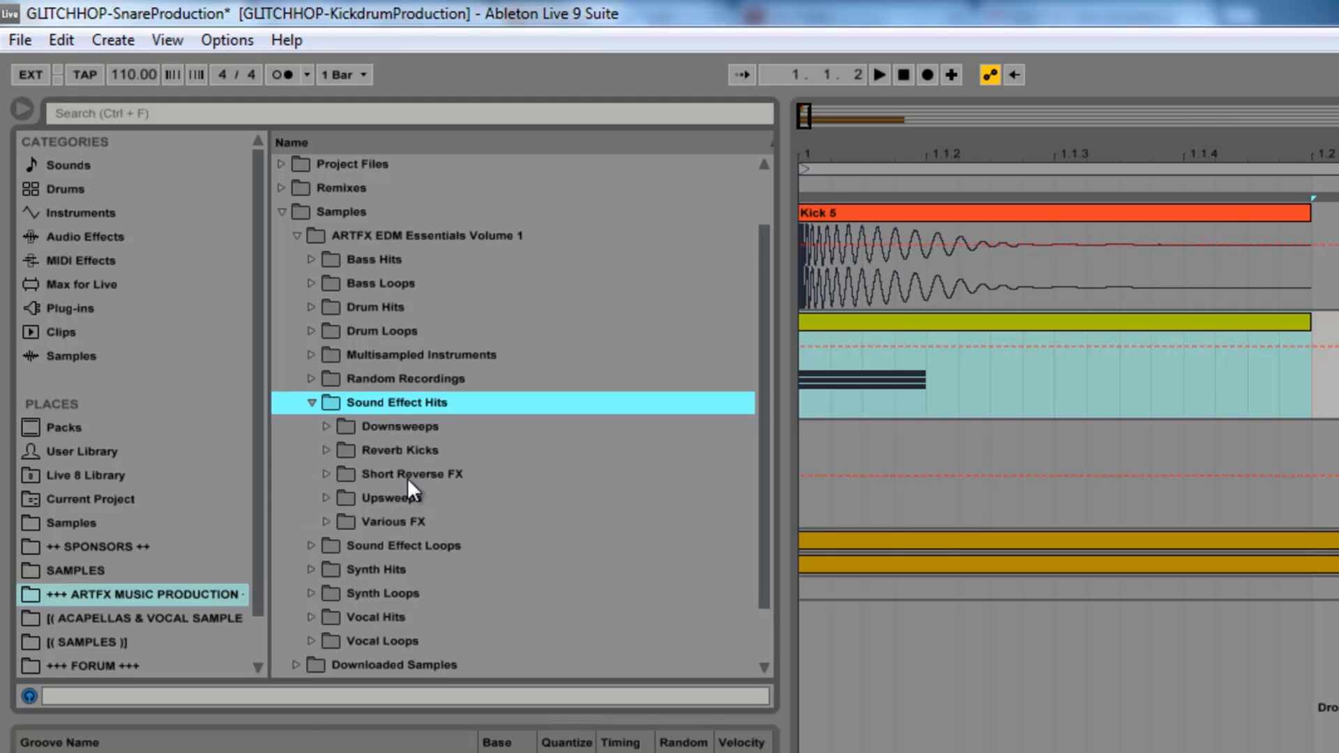
scroll(278, 529, down, 1)
click(313, 499)
scroll(312, 499, down, 1)
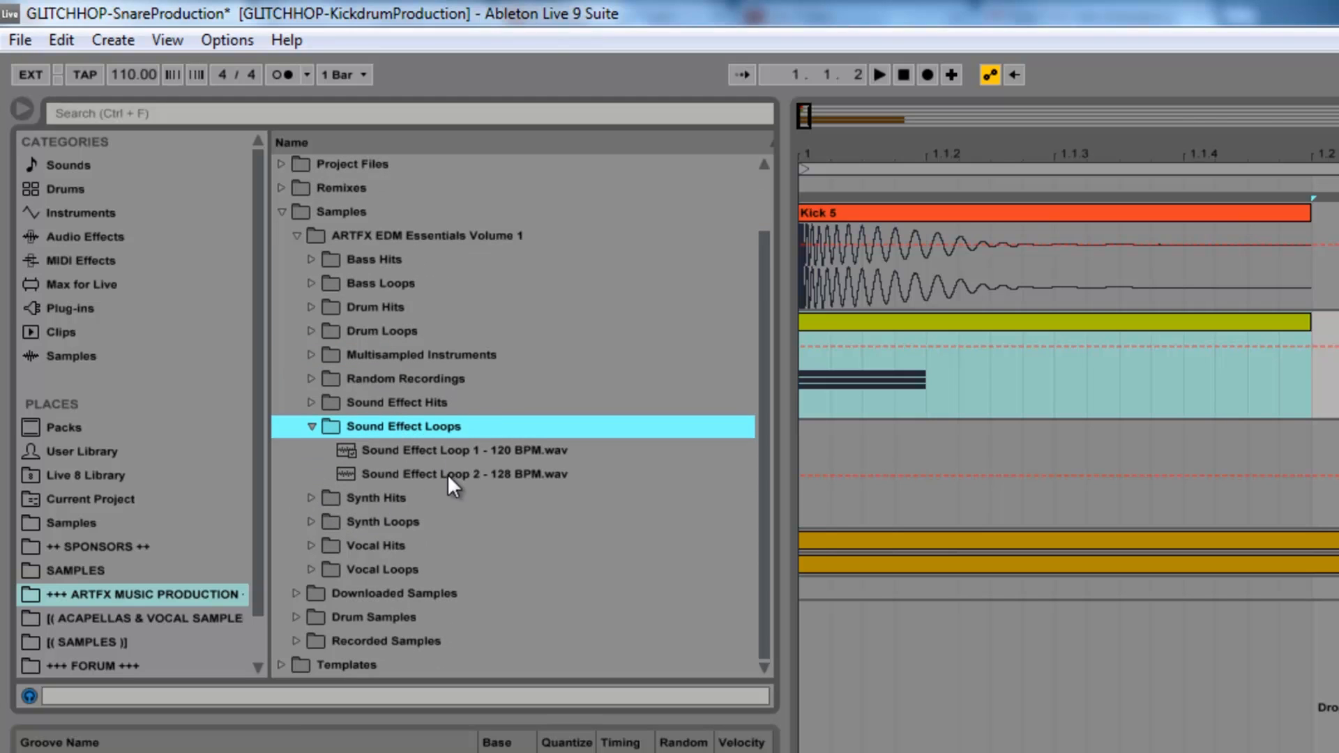
Examine the Synth Hits, Synth Loops, Vocal Hits and Vocal Loops folders, and collapse the ARTFX EDM Essentials Volume 1 folder.
click(316, 494)
scroll(510, 500, down, 3)
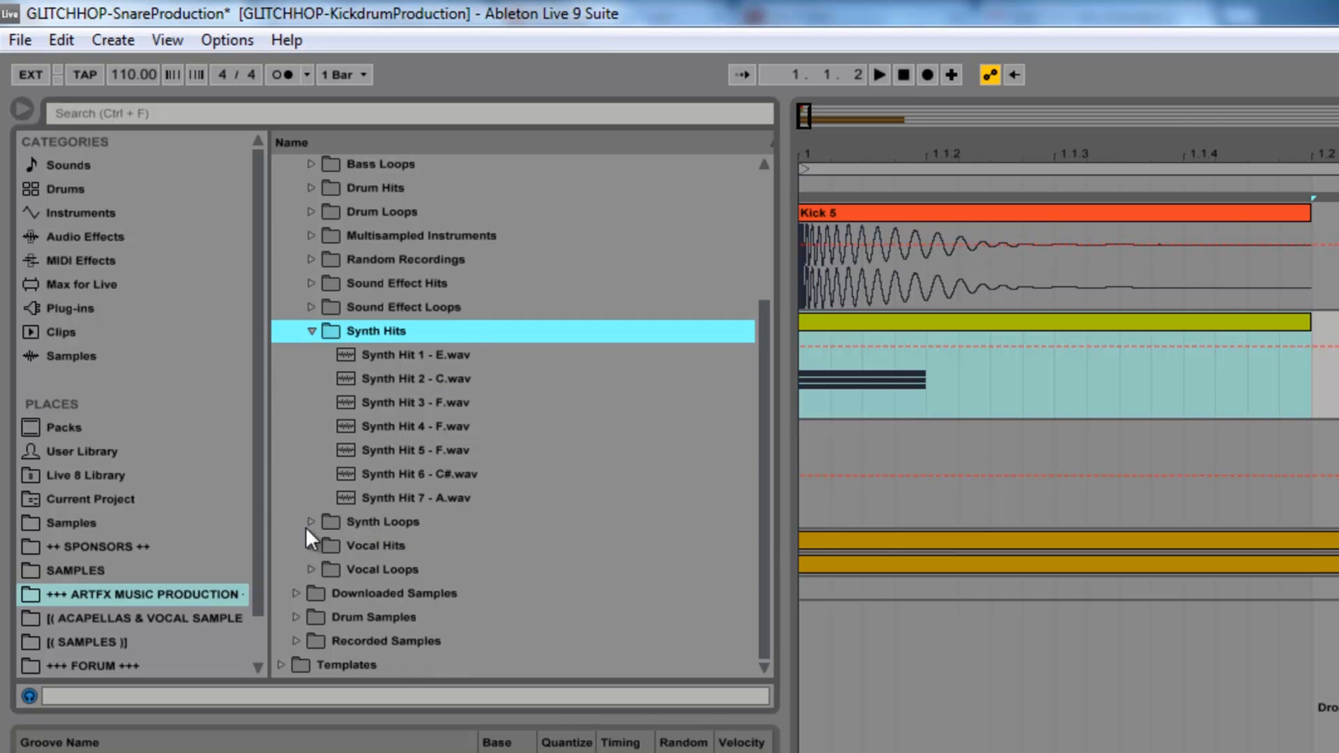
click(313, 506)
click(317, 526)
scroll(417, 501, down, 3)
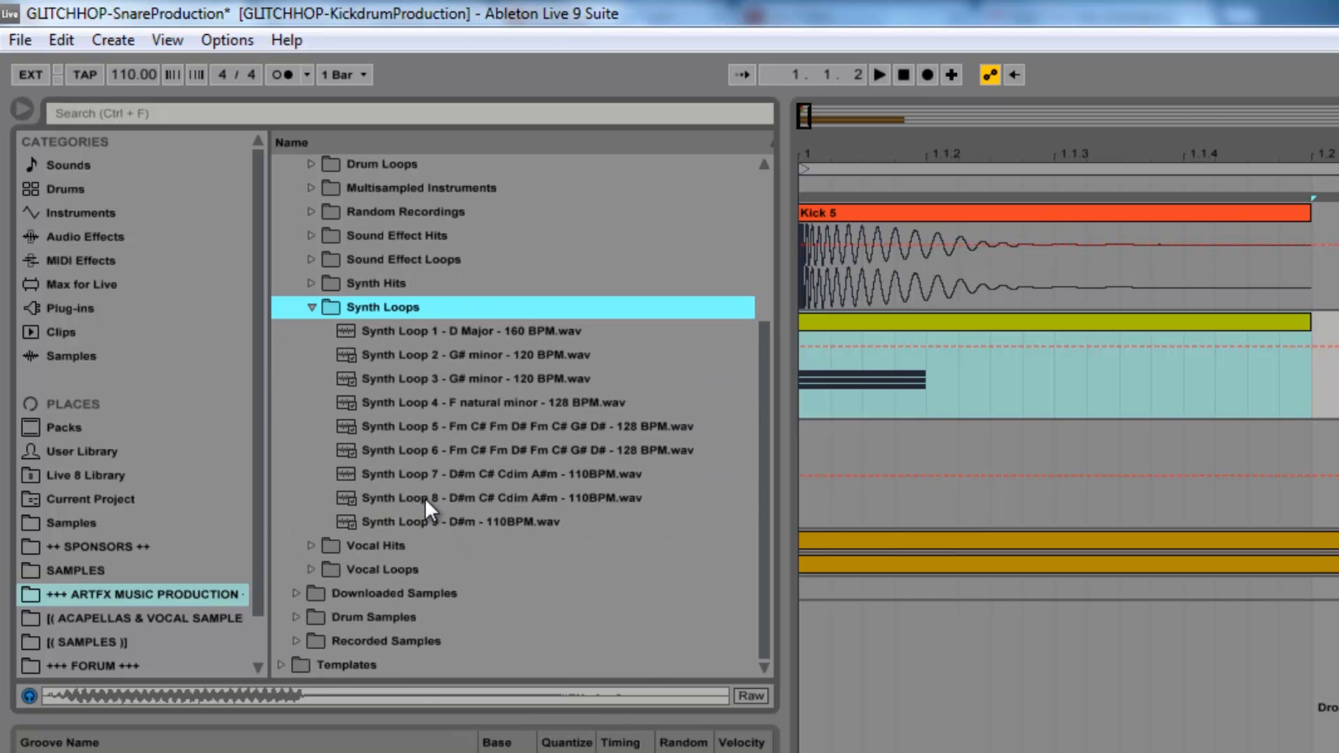
click(311, 546)
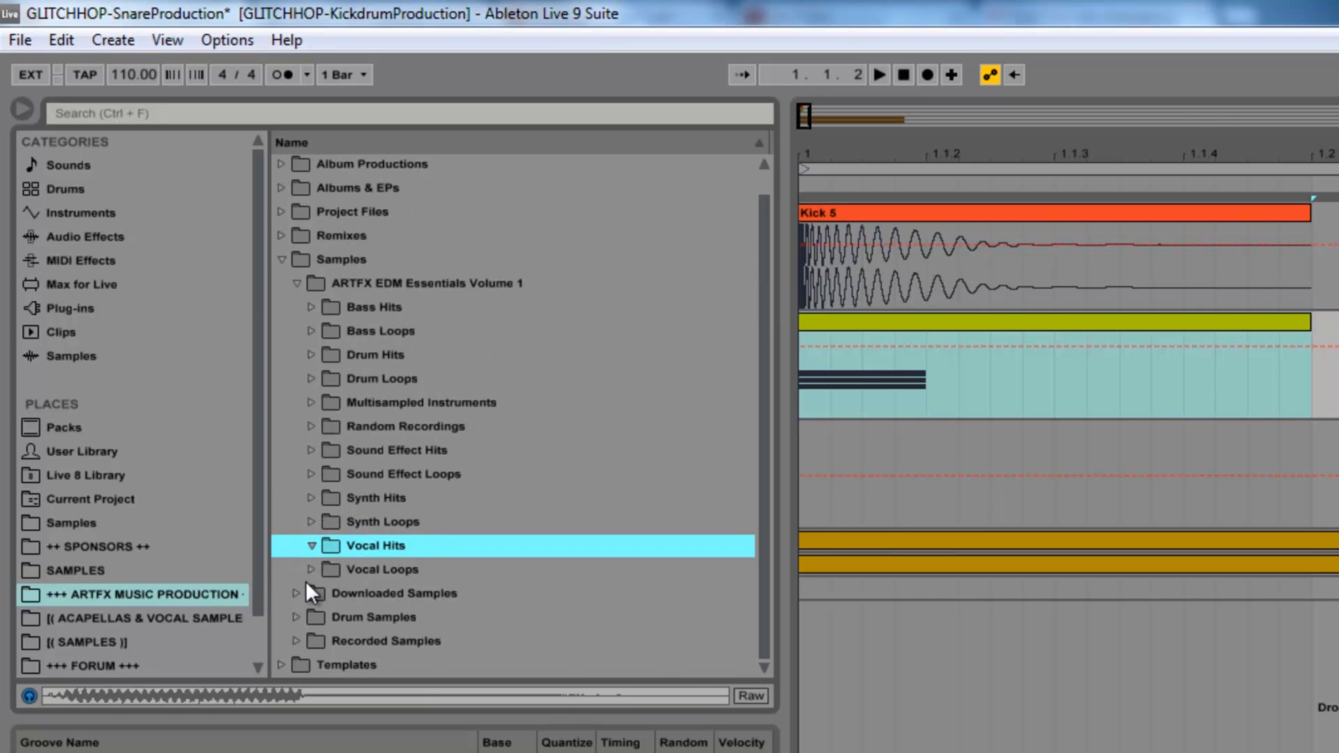
click(314, 570)
scroll(526, 548, down, 3)
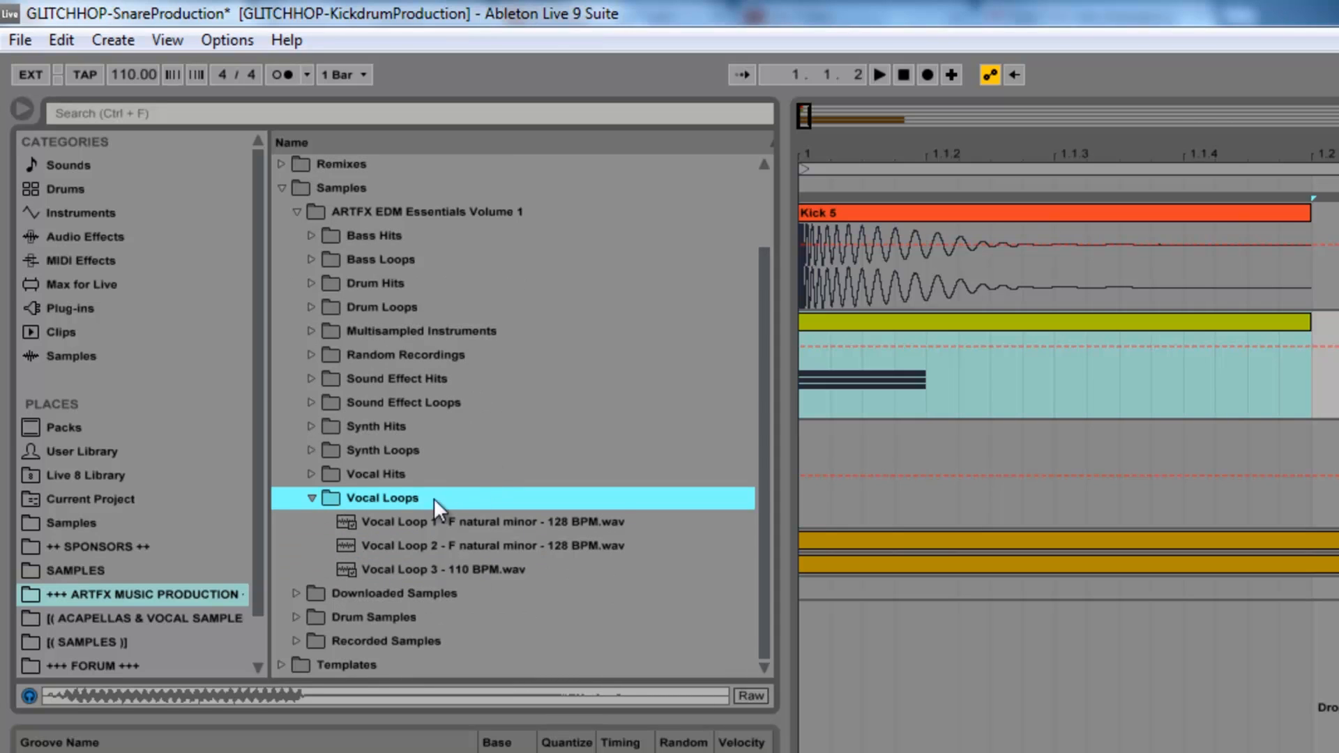
click(303, 211)
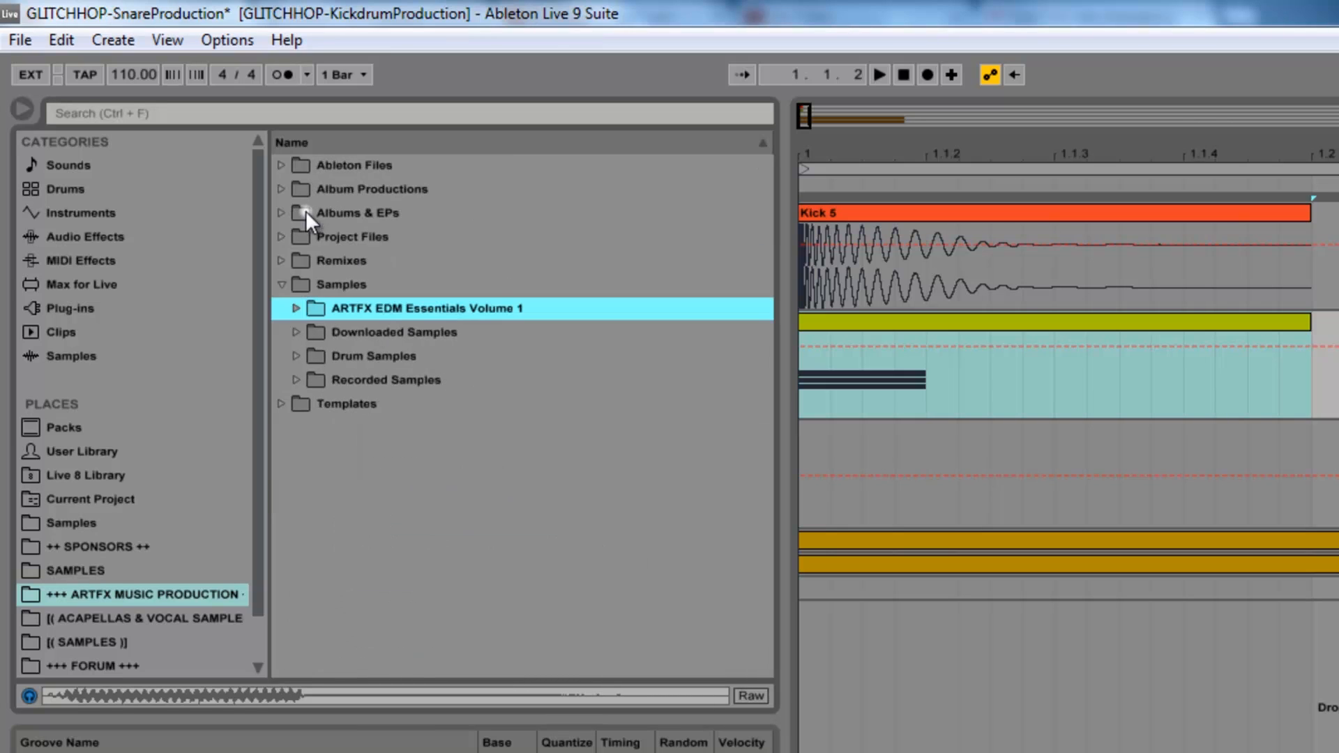
Reopen ARTFX EDM Essentials Volume 1 and select Snare20.wav in Drum Hits > Snares to preview it.
click(296, 309)
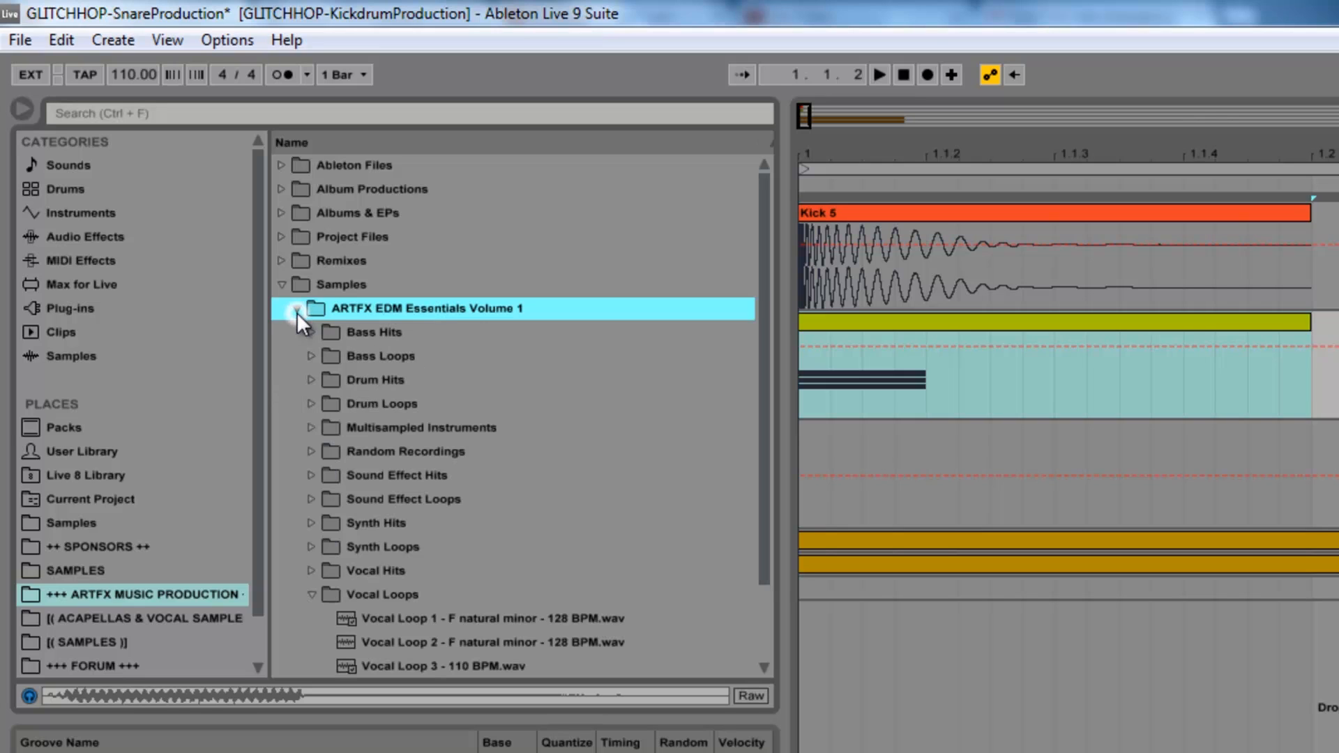
click(309, 592)
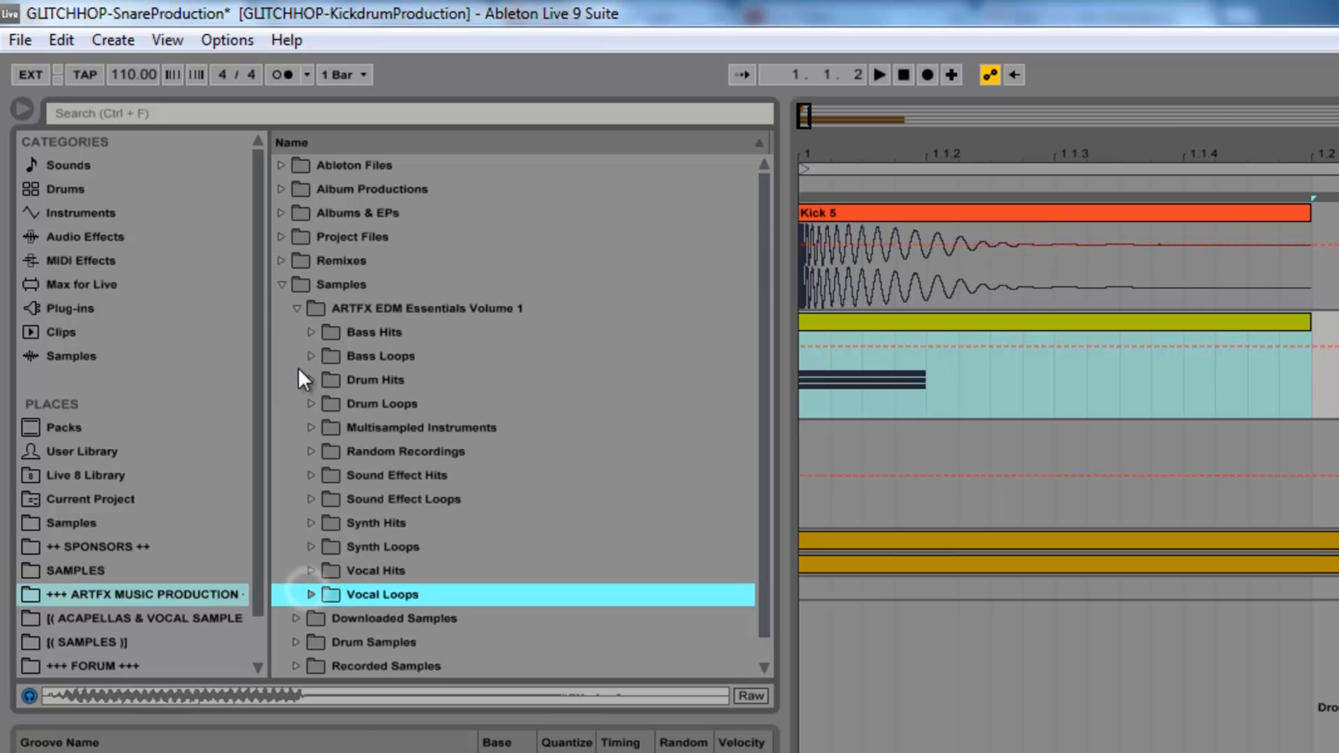
click(313, 380)
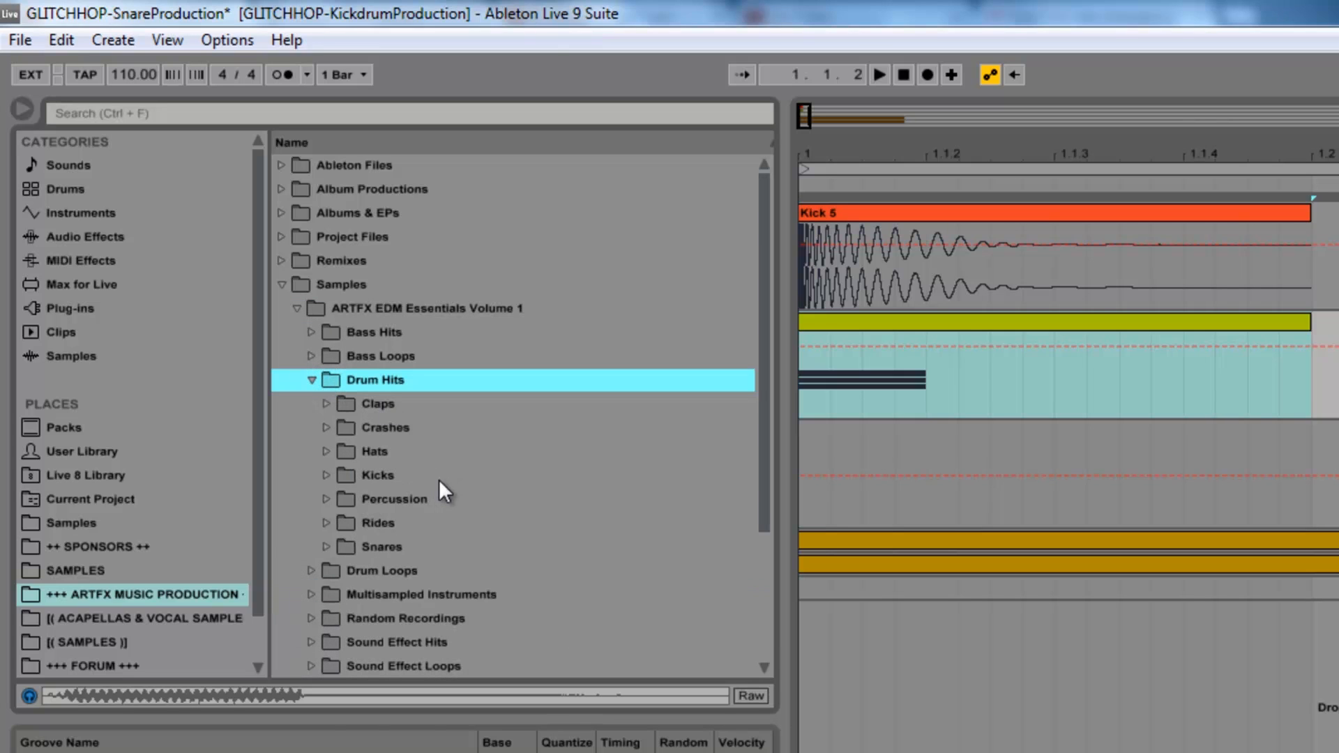
click(366, 546)
click(331, 547)
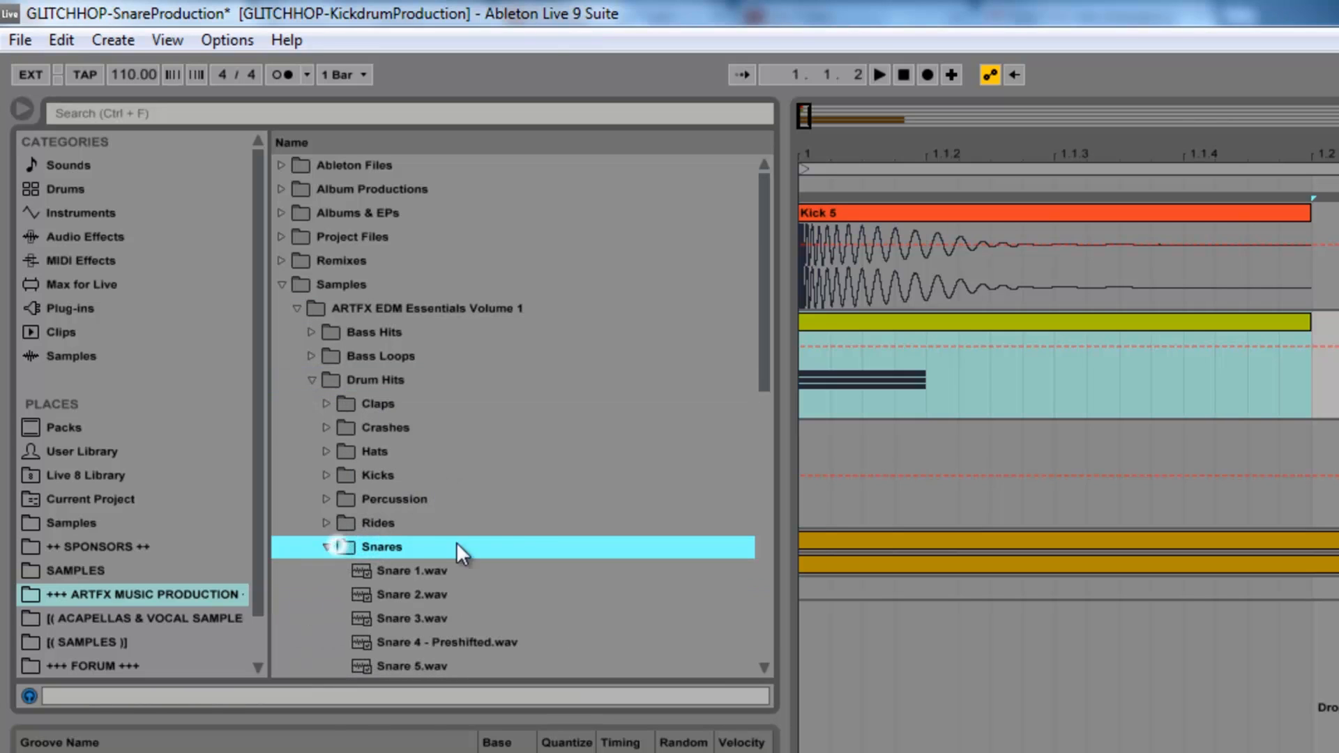
scroll(526, 520, down, 4)
scroll(526, 516, down, 5)
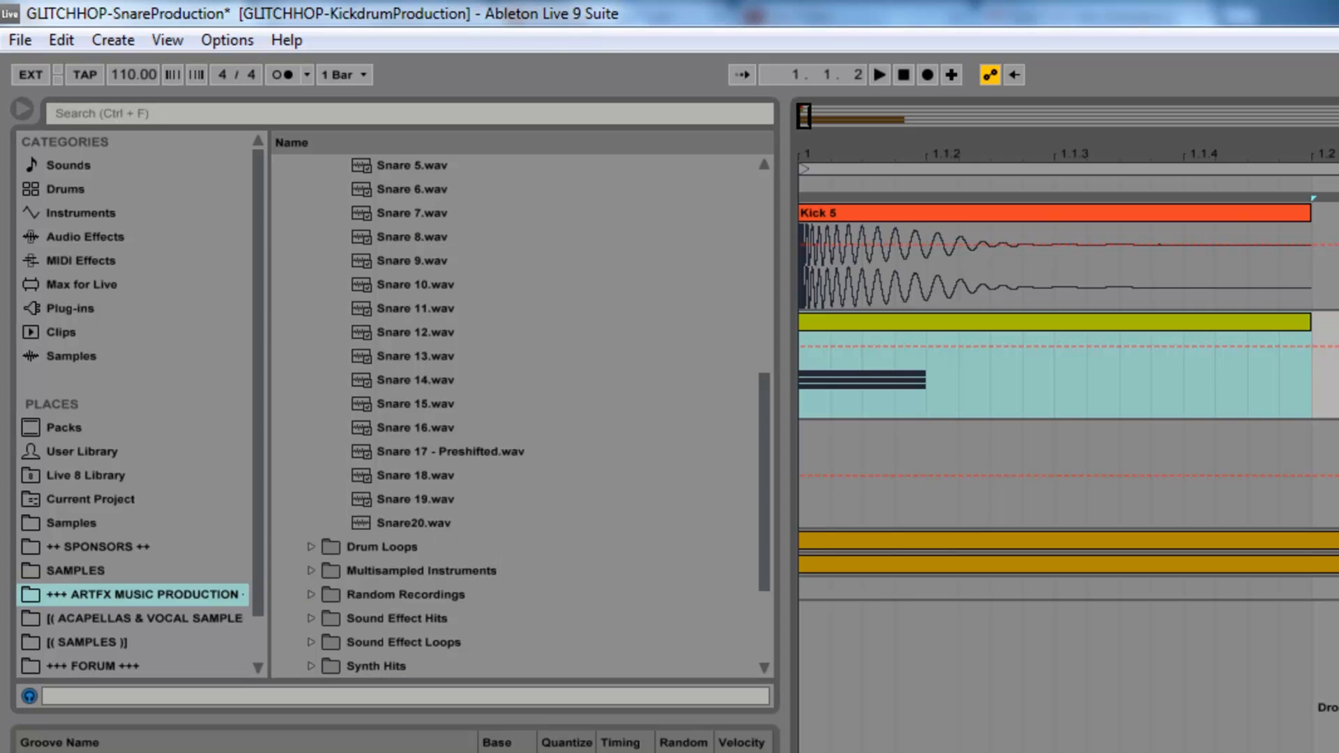
click(425, 526)
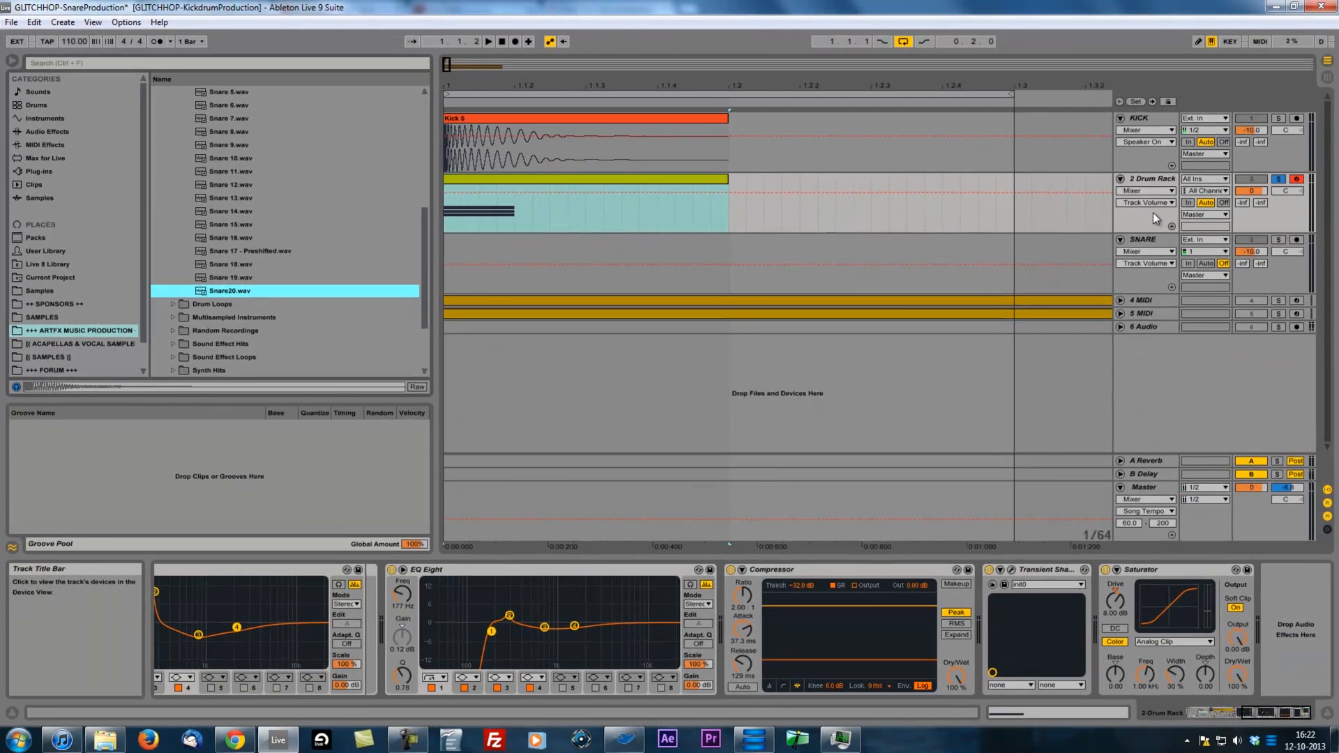
Delete the 2 Drum Rack track and place Snare20.wav on the SNARE track at 1.2.1, directly after the kick clip.
click(1149, 178)
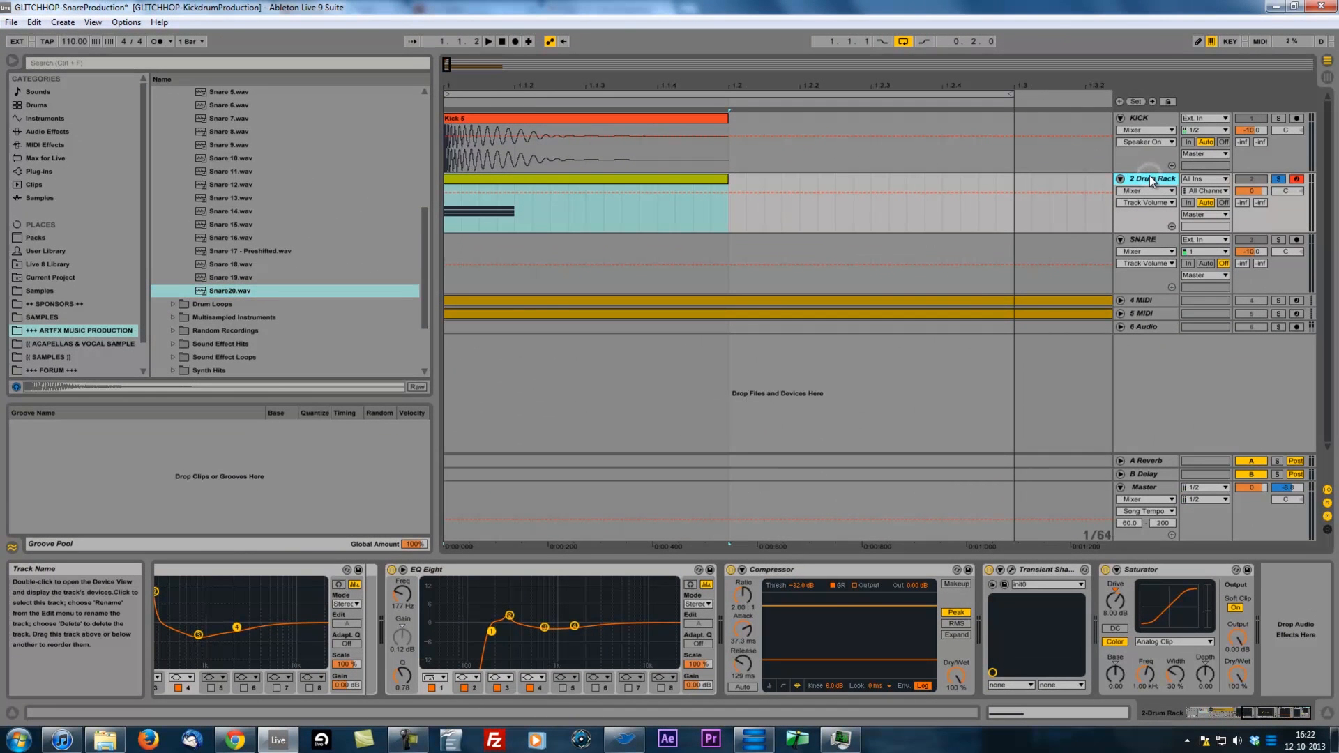
key(Delete)
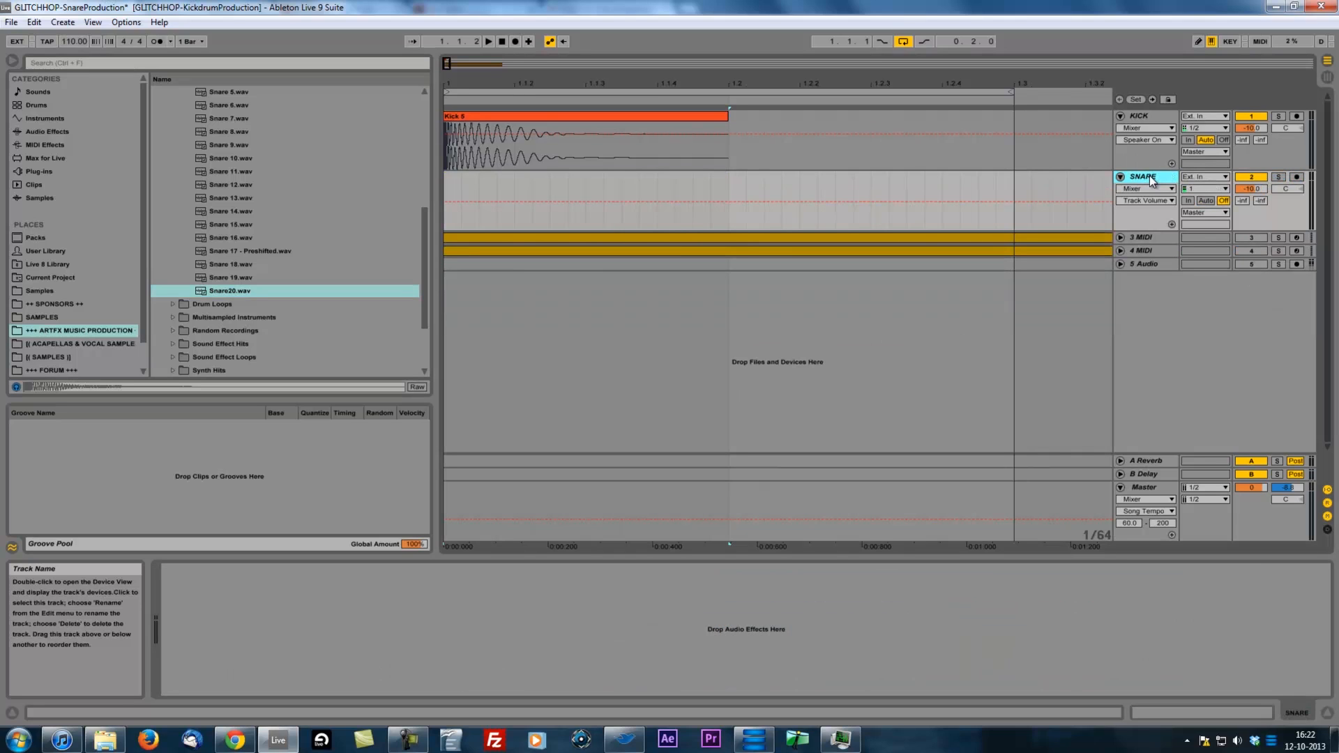
drag(244, 291, 731, 187)
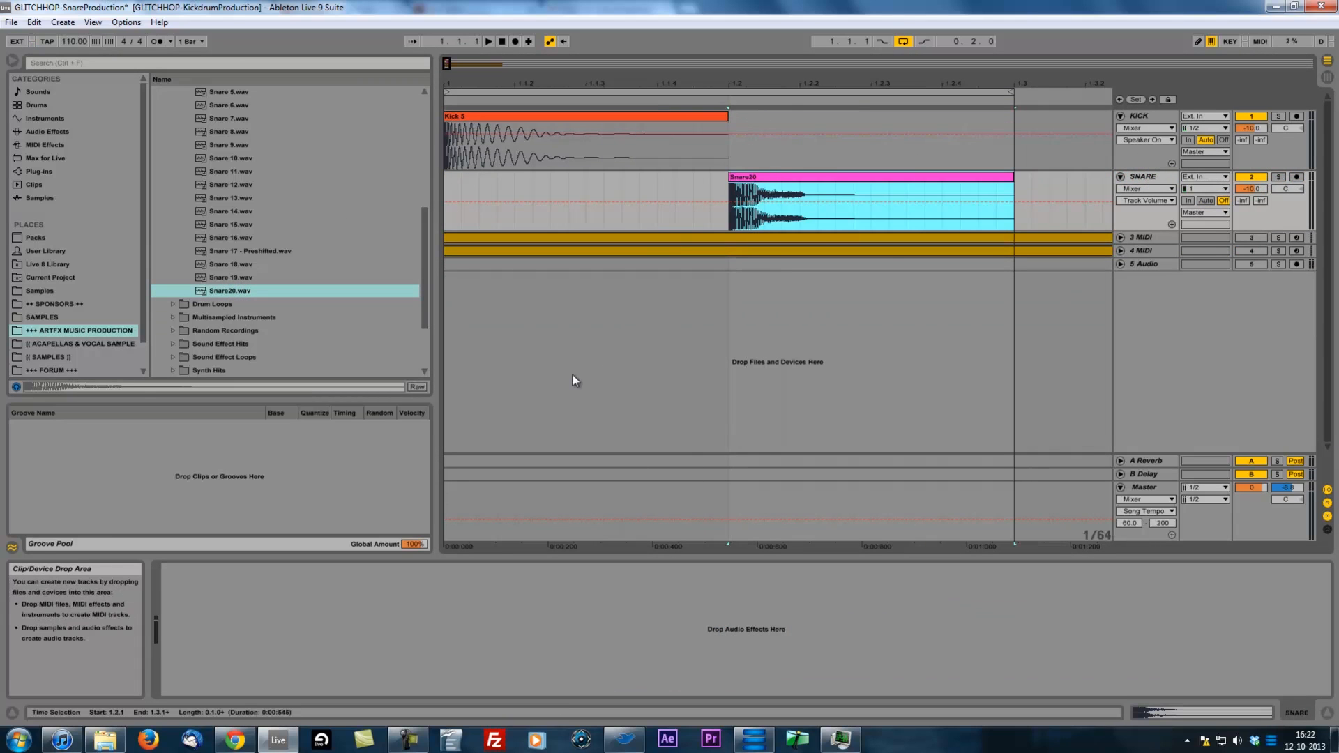
Play the arrangement from the start of the kick clip to hear the kick and new snare in sequence.
click(448, 141)
key(space)
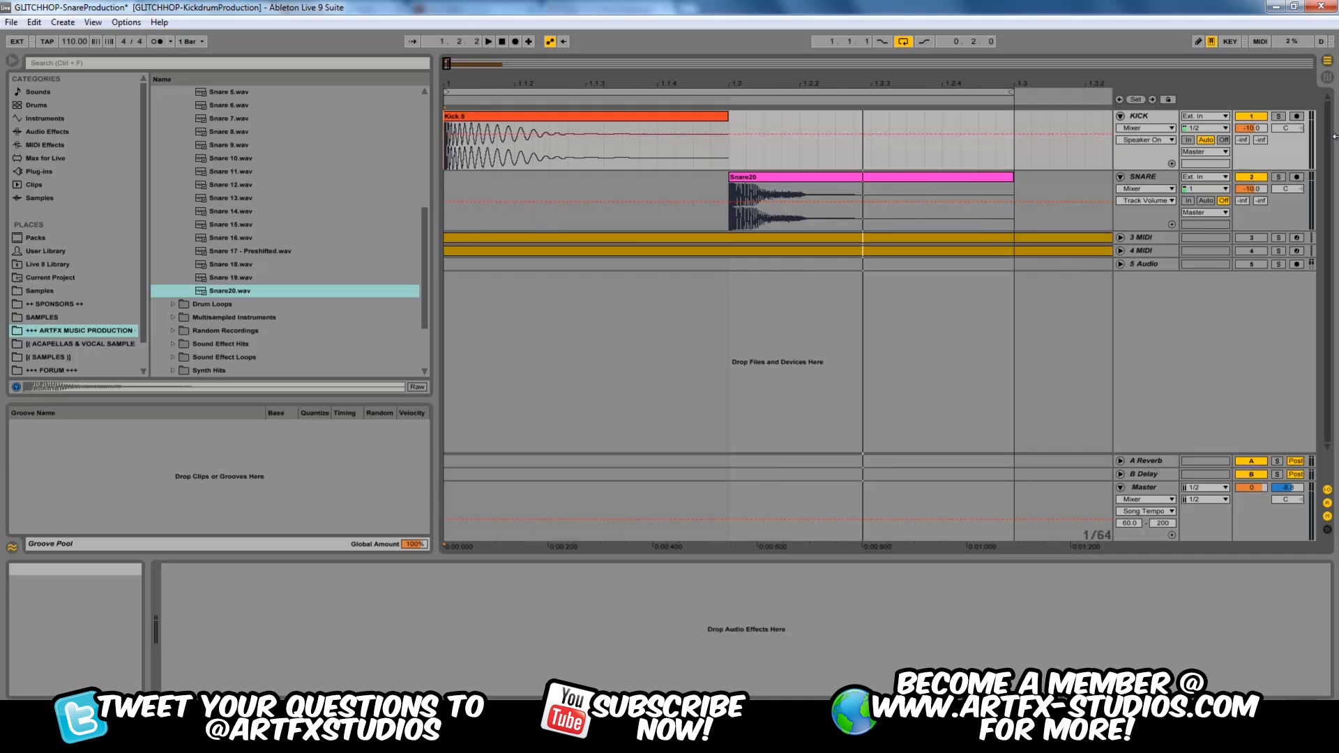
click(1143, 177)
click(1150, 118)
mouse_move(884, 739)
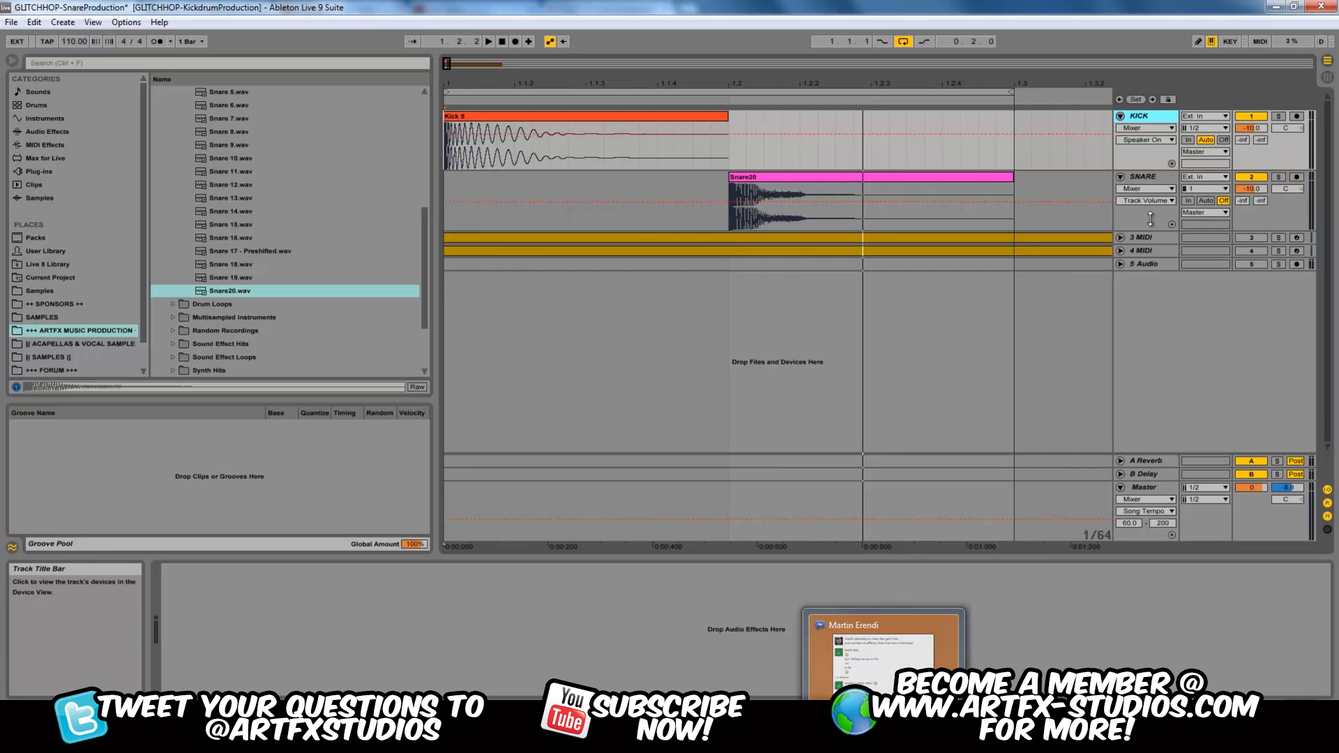